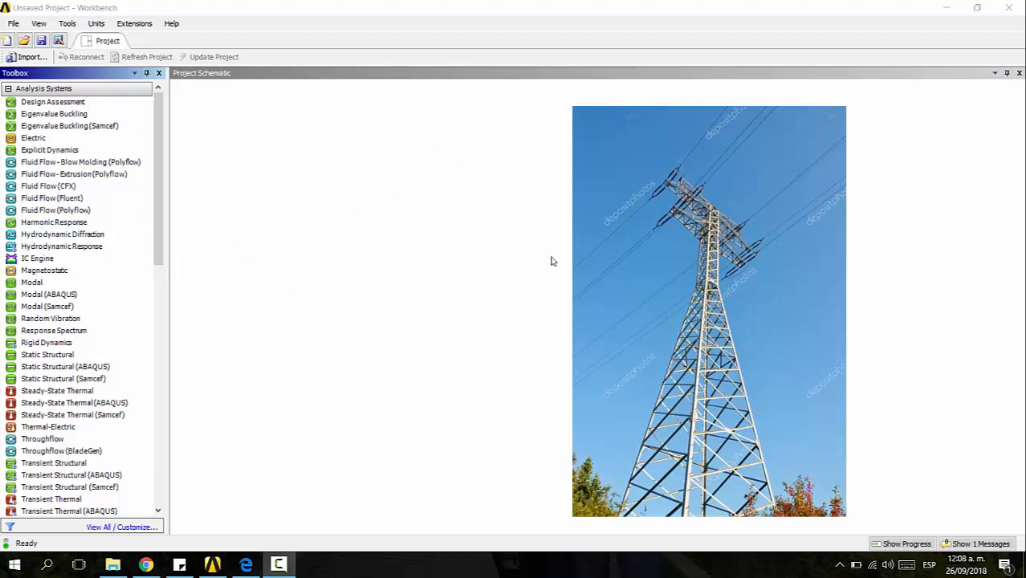
# Add a Static Structural analysis system to the project schematic and name it practica 7
pyautogui.click(47, 354)
pyautogui.moveTo(269, 216); pyautogui.dragTo(294, 175)
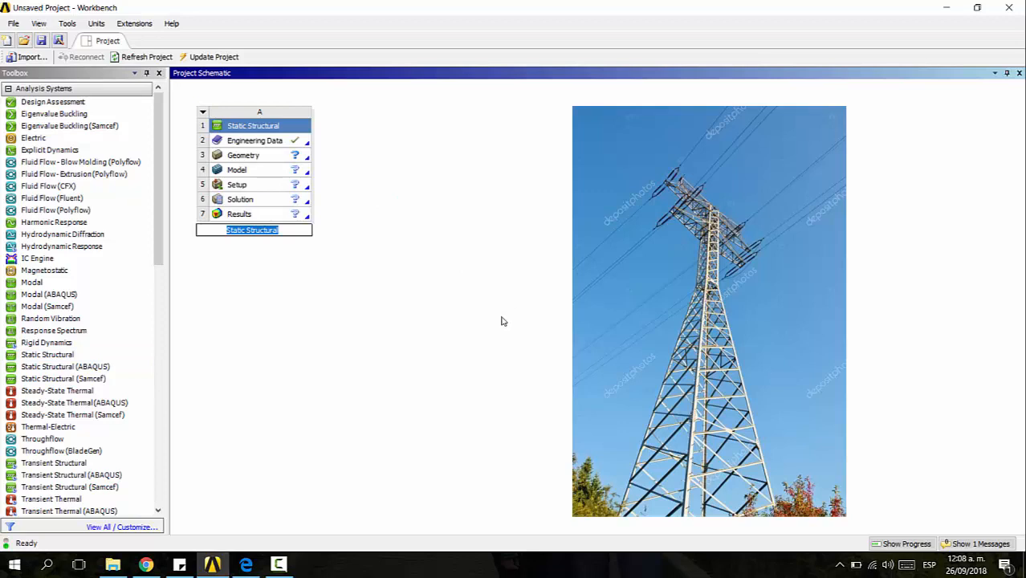
pyautogui.write('practica 7')
pyautogui.press('Return')
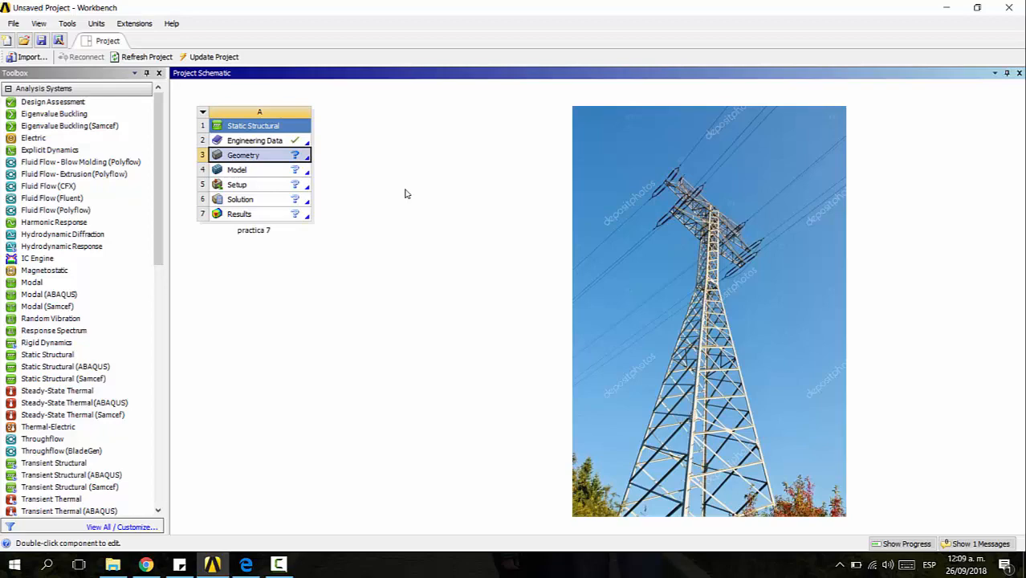
# Switch to the Practica #7 PDF, review the instructions for importing the external tower geometry, and return to Workbench
pyautogui.click(246, 565)
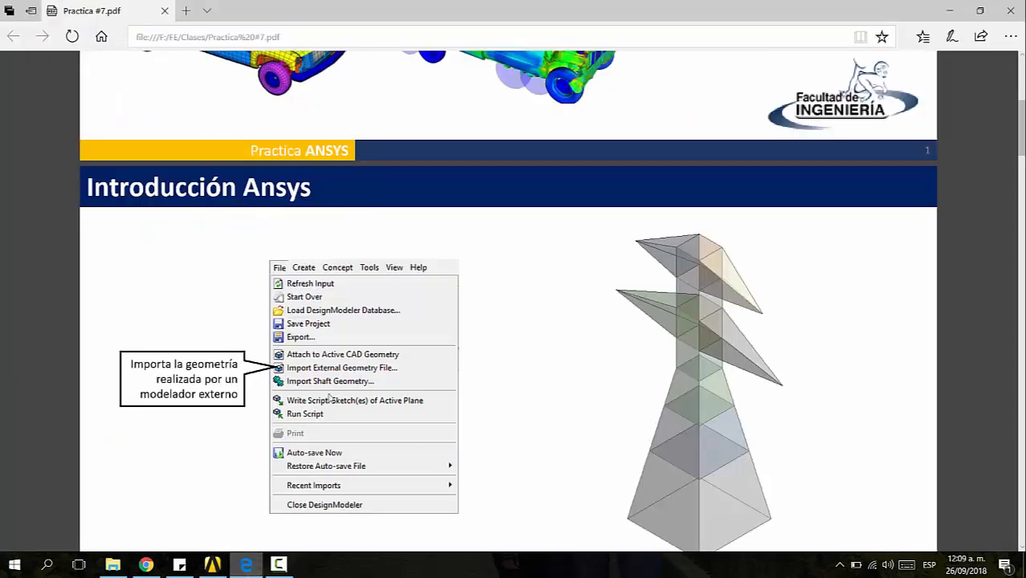
pyautogui.scroll(3, 498, 274)
pyautogui.scroll(-5, 498, 274)
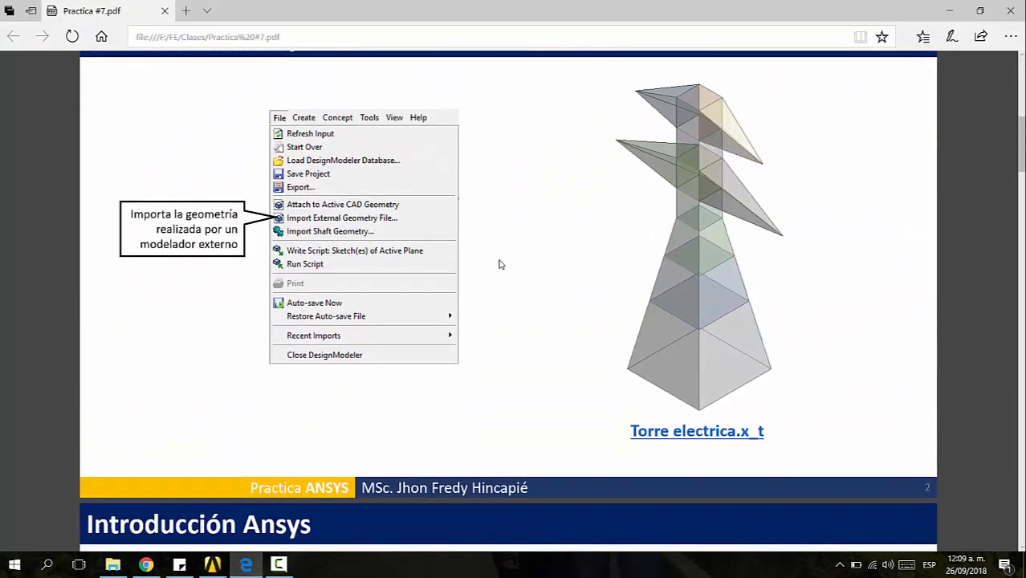
pyautogui.scroll(-6, 508, 250)
pyautogui.scroll(7, 508, 250)
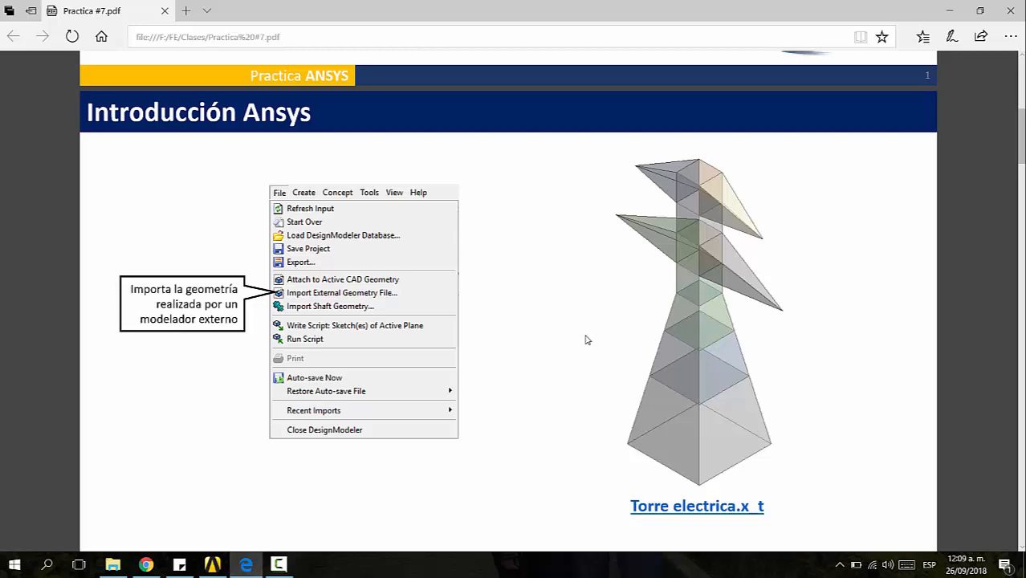
pyautogui.click(213, 565)
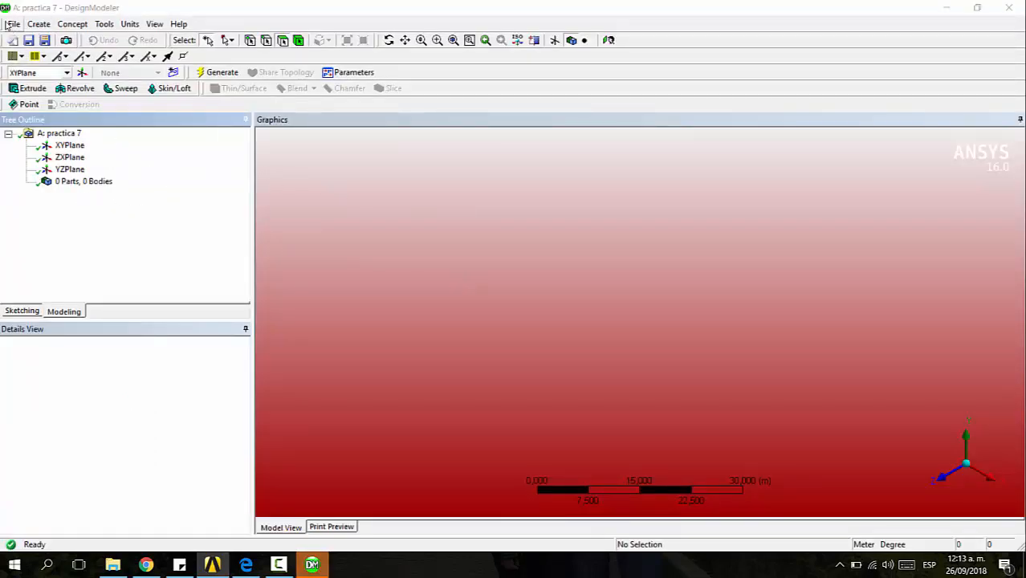
# Import the external geometry file Torre Electrica.x_t, generate it, and expand the list of its bodies
pyautogui.click(11, 24)
pyautogui.click(76, 125)
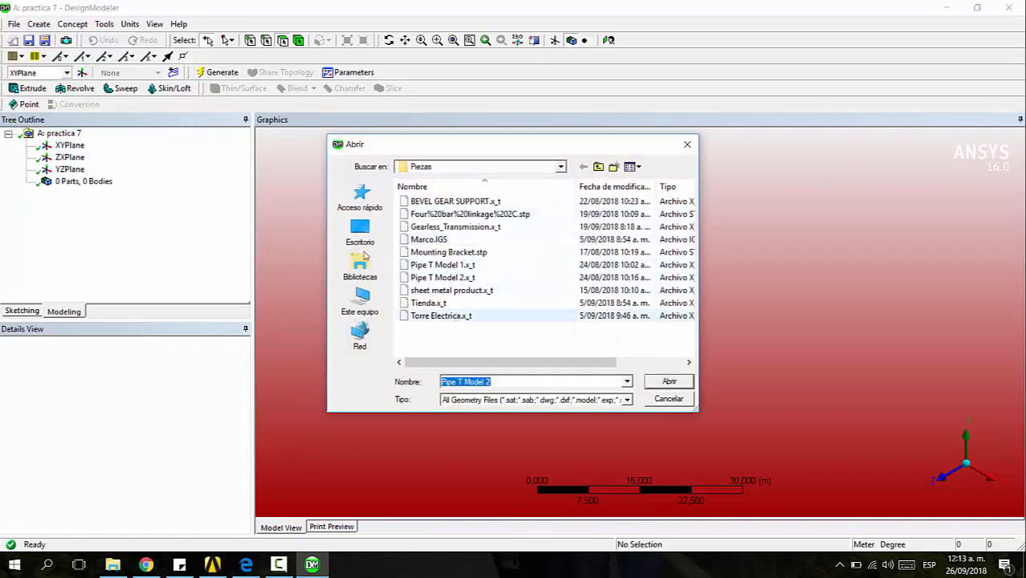
pyautogui.click(454, 315)
pyautogui.click(669, 382)
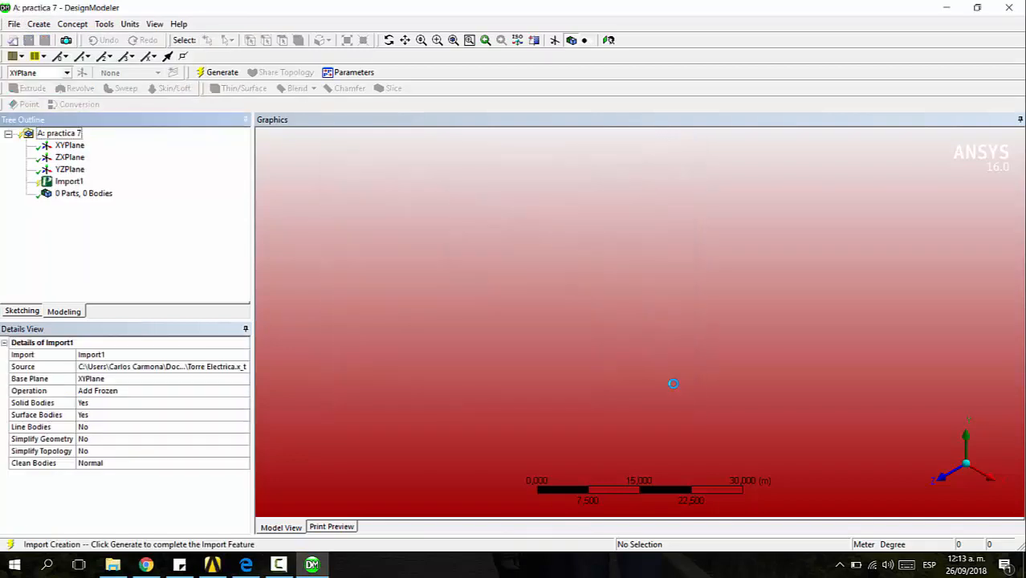
pyautogui.click(200, 74)
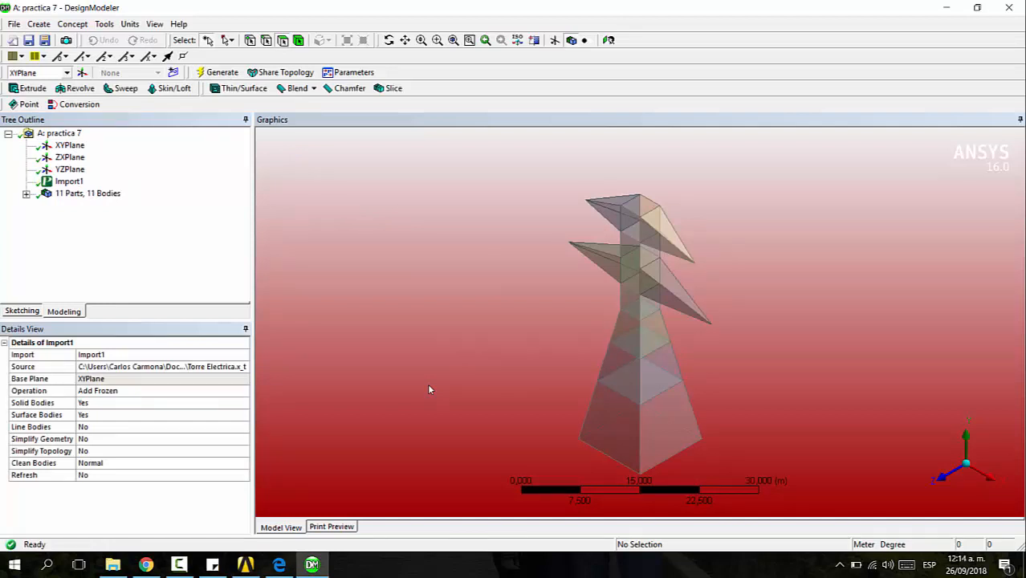
pyautogui.click(26, 194)
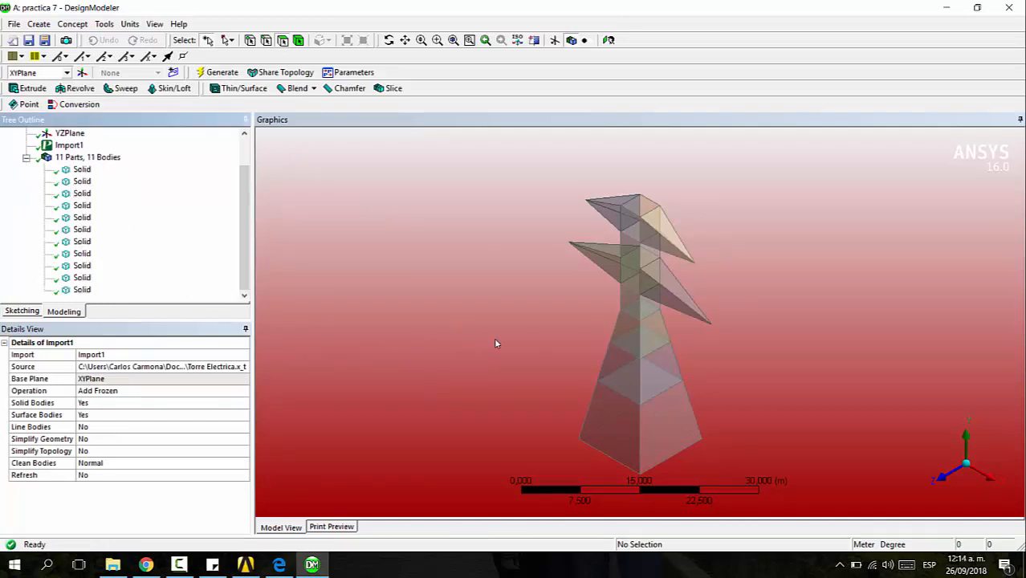
# Start a Lines From Edges feature and select all edge segments of the tower's front corner leg, from base to top
pyautogui.click(38, 24)
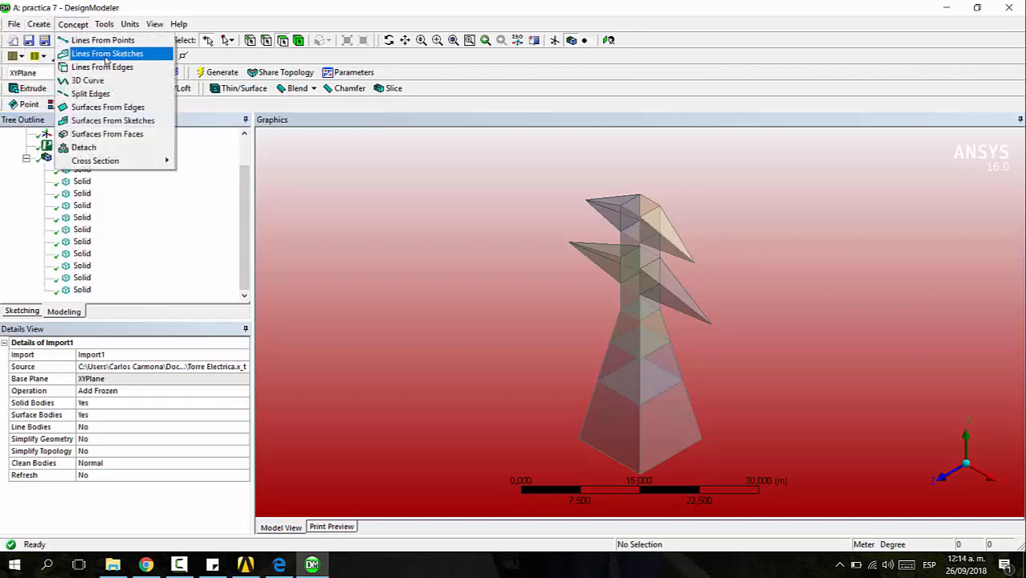
pyautogui.click(98, 67)
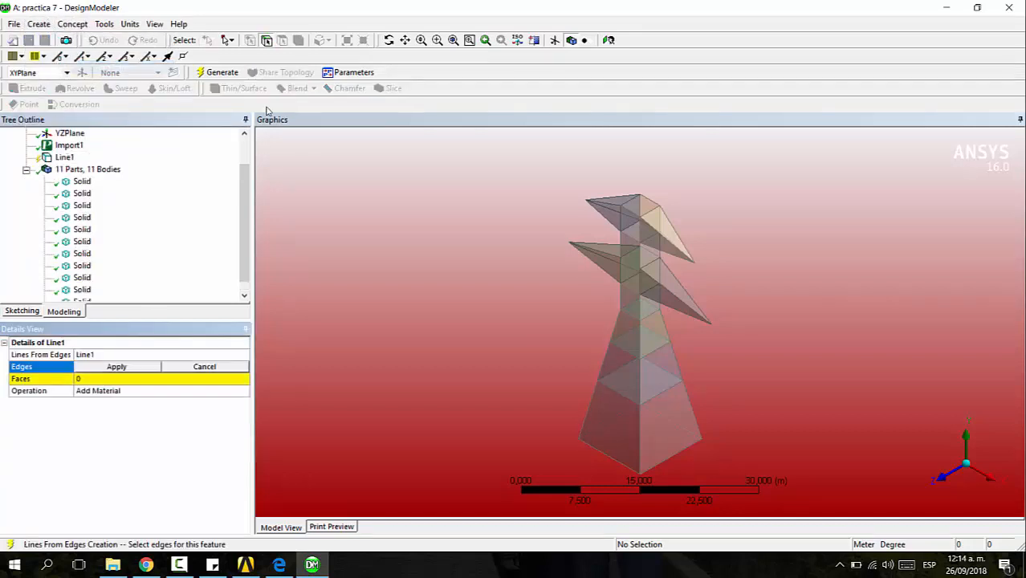
pyautogui.click(641, 446)
pyautogui.keyDown('ctrl'); pyautogui.click(642, 361); pyautogui.keyUp('ctrl')
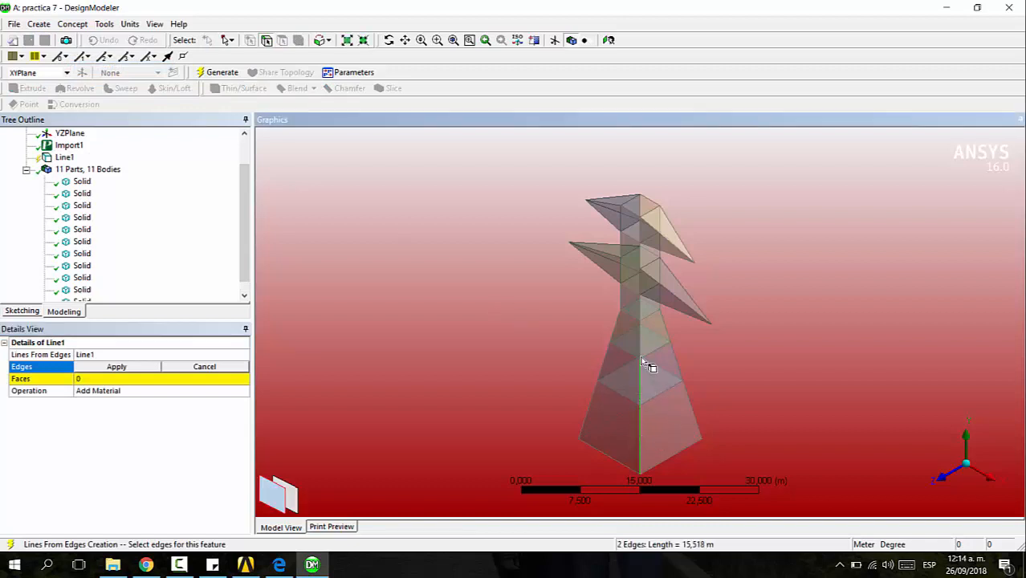
pyautogui.keyDown('ctrl'); pyautogui.click(642, 328); pyautogui.keyUp('ctrl')
pyautogui.keyDown('ctrl'); pyautogui.click(641, 302); pyautogui.keyUp('ctrl')
pyautogui.keyDown('ctrl'); pyautogui.click(642, 277); pyautogui.keyUp('ctrl')
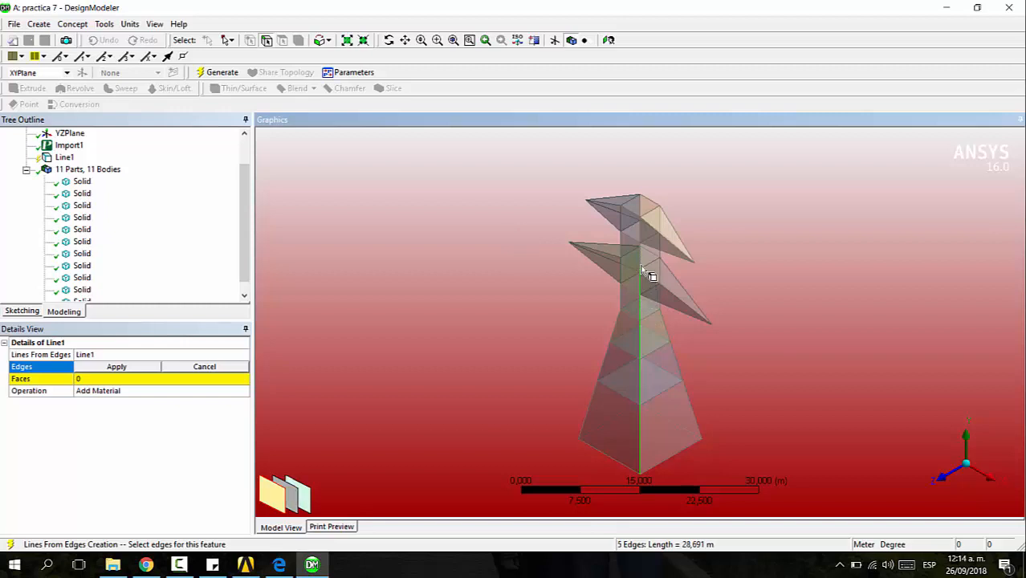
pyautogui.keyDown('ctrl'); pyautogui.click(641, 266); pyautogui.keyUp('ctrl')
pyautogui.keyDown('ctrl'); pyautogui.click(641, 233); pyautogui.keyUp('ctrl')
# Add all edge segments of the tower's second corner leg, from top to base, to the line feature's edge selection
pyautogui.moveTo(509, 249); pyautogui.dragTo(667, 265, button='middle')
pyautogui.keyDown('ctrl'); pyautogui.click(656, 258); pyautogui.keyUp('ctrl')
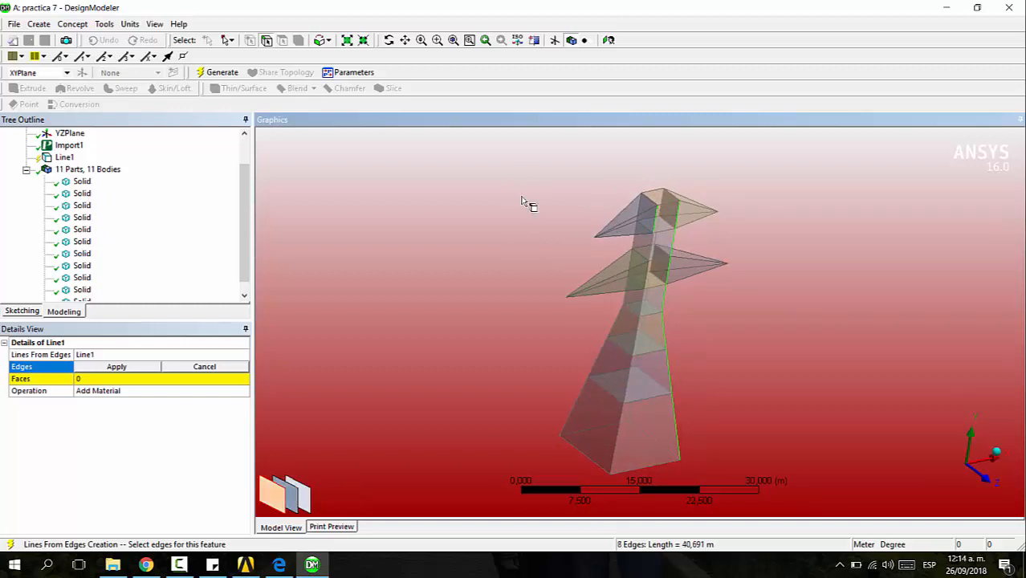
pyautogui.keyDown('ctrl'); pyautogui.click(660, 283); pyautogui.keyUp('ctrl')
pyautogui.keyDown('ctrl'); pyautogui.click(647, 296); pyautogui.keyUp('ctrl')
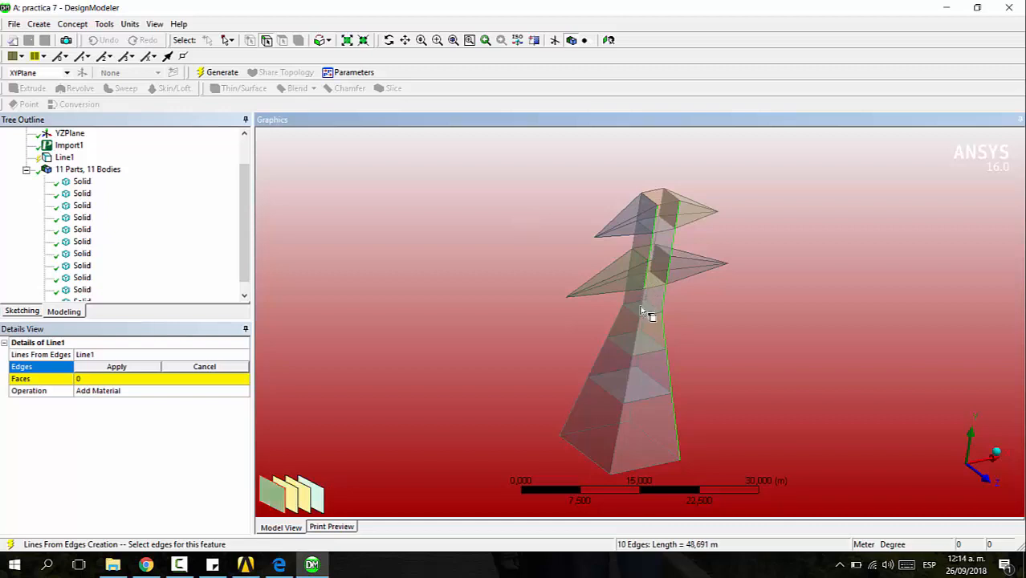
pyautogui.keyDown('ctrl'); pyautogui.click(647, 309); pyautogui.keyUp('ctrl')
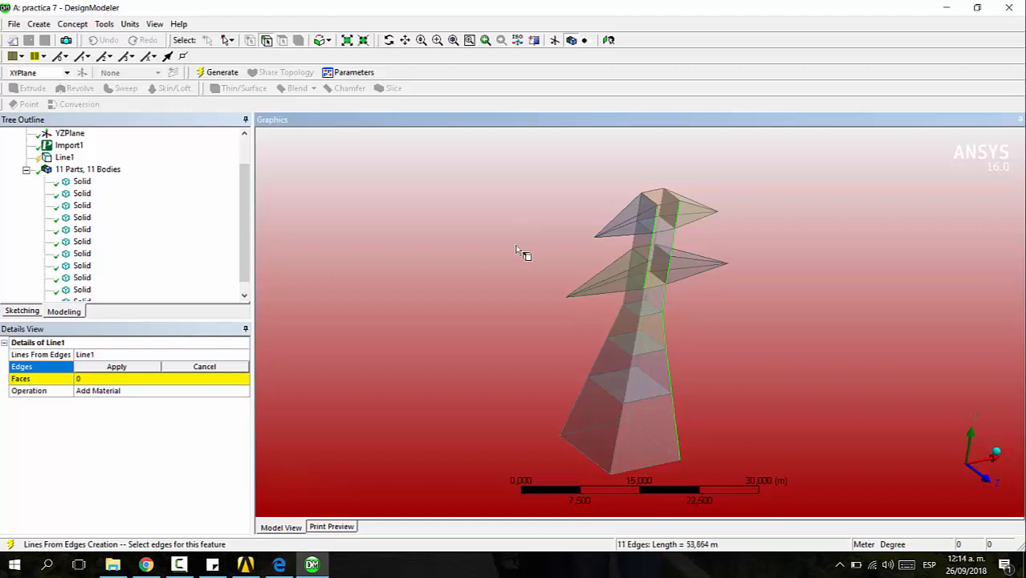
pyautogui.keyDown('ctrl'); pyautogui.click(639, 295); pyautogui.keyUp('ctrl')
pyautogui.keyDown('ctrl'); pyautogui.click(647, 325); pyautogui.keyUp('ctrl')
pyautogui.keyDown('ctrl'); pyautogui.click(638, 376); pyautogui.keyUp('ctrl')
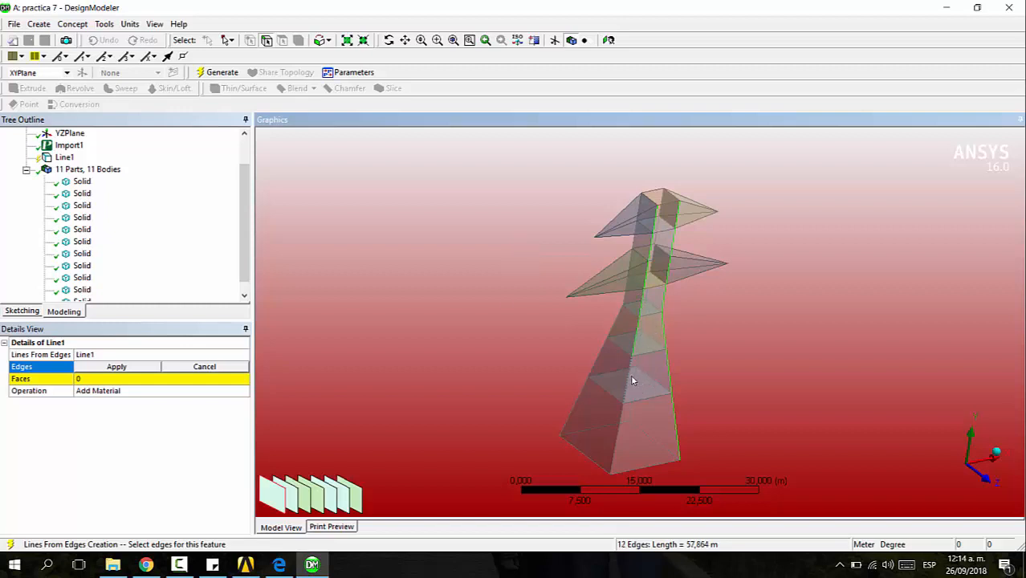
pyautogui.keyDown('ctrl'); pyautogui.click(631, 419); pyautogui.keyUp('ctrl')
pyautogui.keyDown('ctrl'); pyautogui.click(637, 396); pyautogui.keyUp('ctrl')
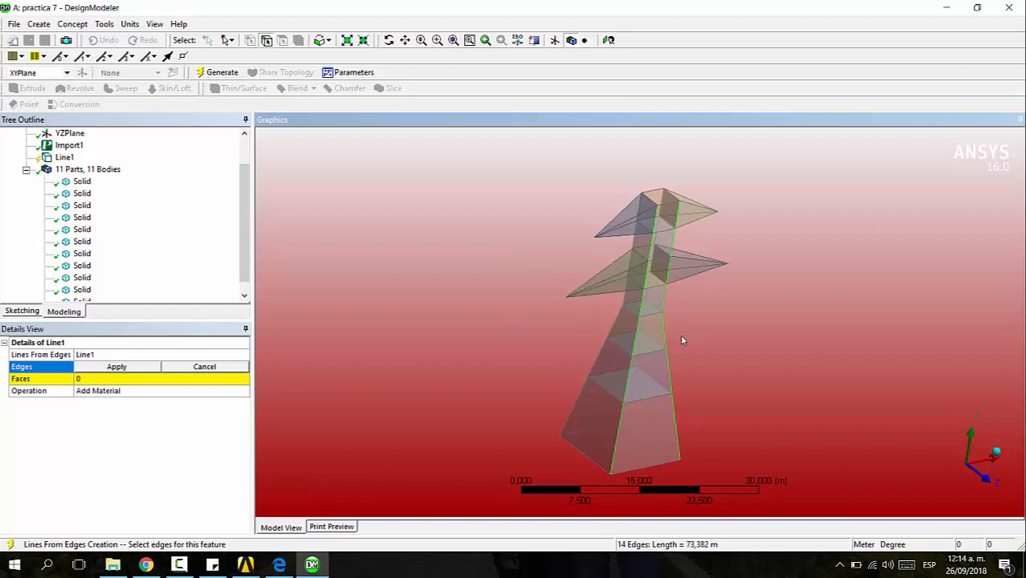
# Add all edge segments of the tower's third corner leg to the line feature's edge selection
pyautogui.moveTo(648, 379); pyautogui.dragTo(772, 367, button='middle')
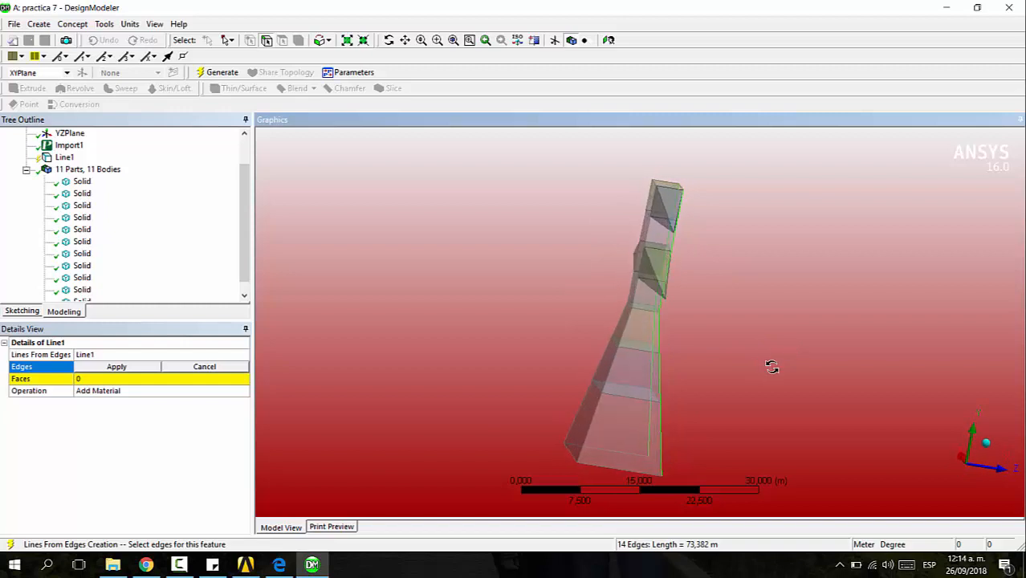
pyautogui.moveTo(699, 225); pyautogui.dragTo(694, 261, button='middle')
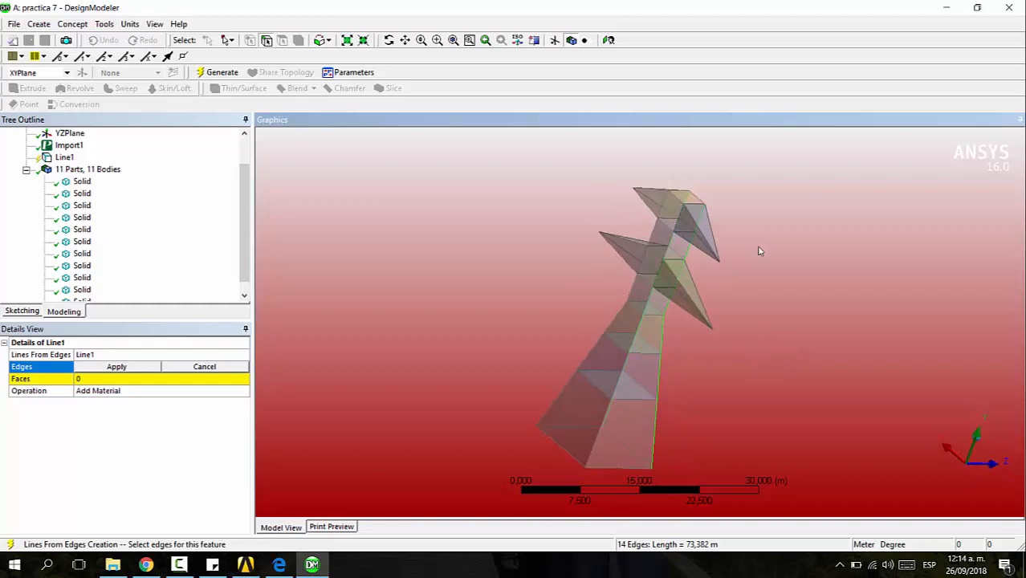
pyautogui.moveTo(743, 223)
pyautogui.mouseDown(button='middle')
pyautogui.moveTo(804, 245)
pyautogui.moveTo(832, 234)
pyautogui.moveTo(763, 261)
pyautogui.moveTo(783, 252)
pyautogui.moveTo(739, 242)
pyautogui.mouseUp(button='middle')
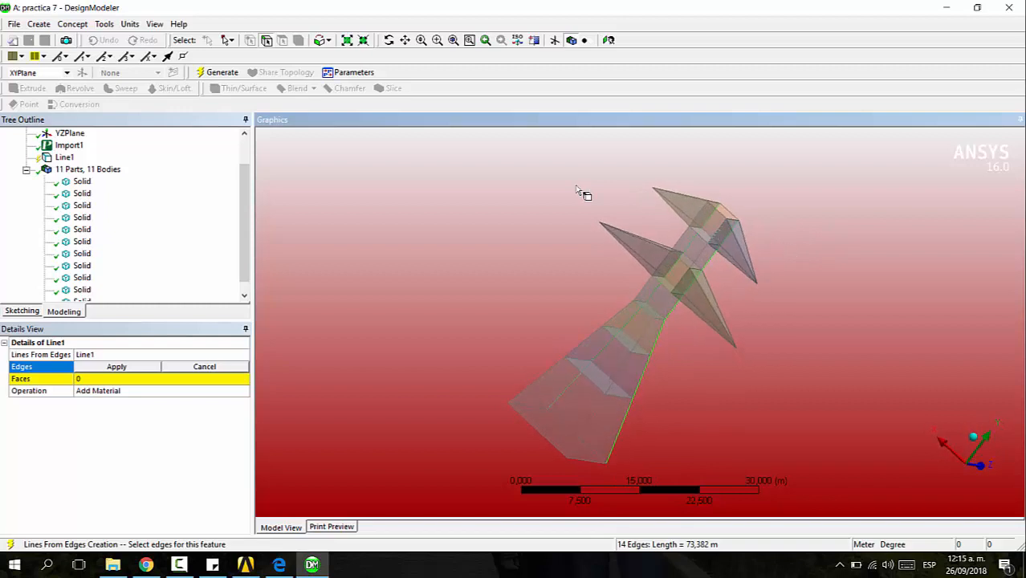
pyautogui.keyDown('ctrl'); pyautogui.click(711, 245); pyautogui.keyUp('ctrl')
pyautogui.keyDown('ctrl'); pyautogui.click(688, 279); pyautogui.keyUp('ctrl')
pyautogui.keyDown('ctrl'); pyautogui.click(675, 300); pyautogui.keyUp('ctrl')
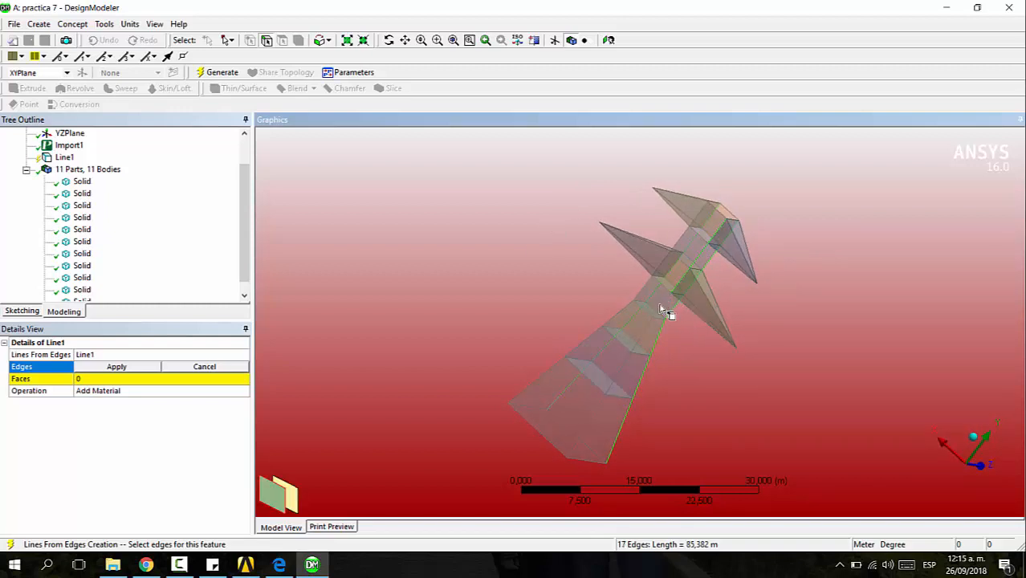
pyautogui.keyDown('ctrl'); pyautogui.click(649, 343); pyautogui.keyUp('ctrl')
pyautogui.keyDown('ctrl'); pyautogui.click(624, 366); pyautogui.keyUp('ctrl')
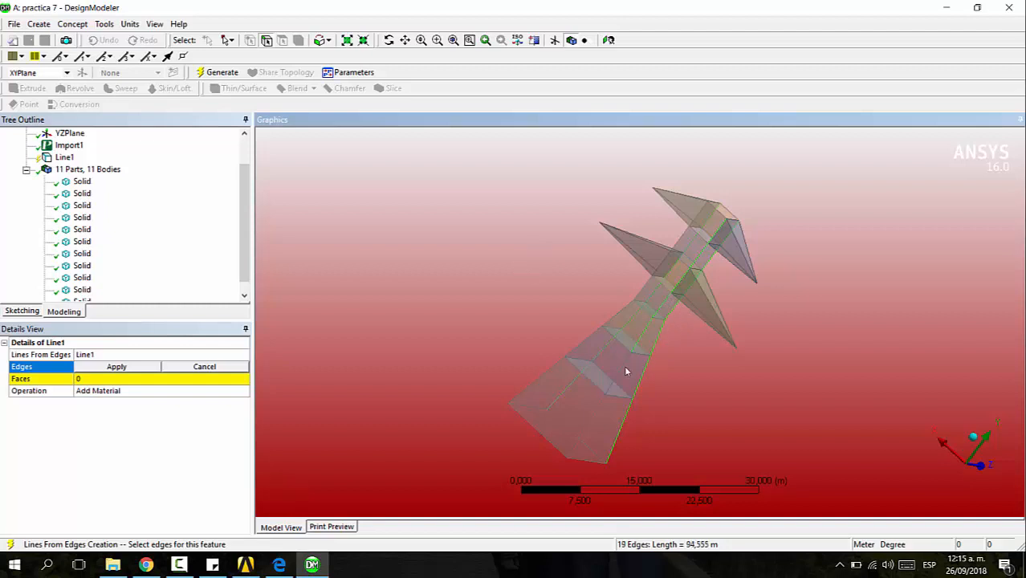
pyautogui.keyDown('ctrl'); pyautogui.click(610, 392); pyautogui.keyUp('ctrl')
pyautogui.keyDown('ctrl'); pyautogui.click(585, 426); pyautogui.keyUp('ctrl')
# Add all edge segments of the tower's fourth and last corner leg to the line feature's edge selection
pyautogui.moveTo(454, 231); pyautogui.dragTo(708, 297, button='middle')
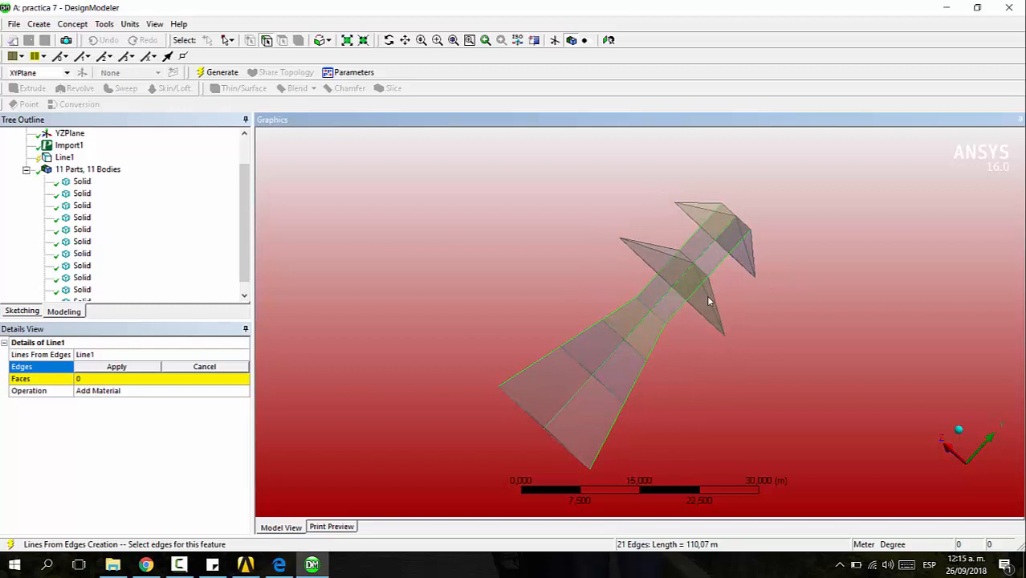
pyautogui.moveTo(795, 209); pyautogui.dragTo(732, 243, button='middle')
pyautogui.keyDown('ctrl'); pyautogui.click(726, 249); pyautogui.keyUp('ctrl')
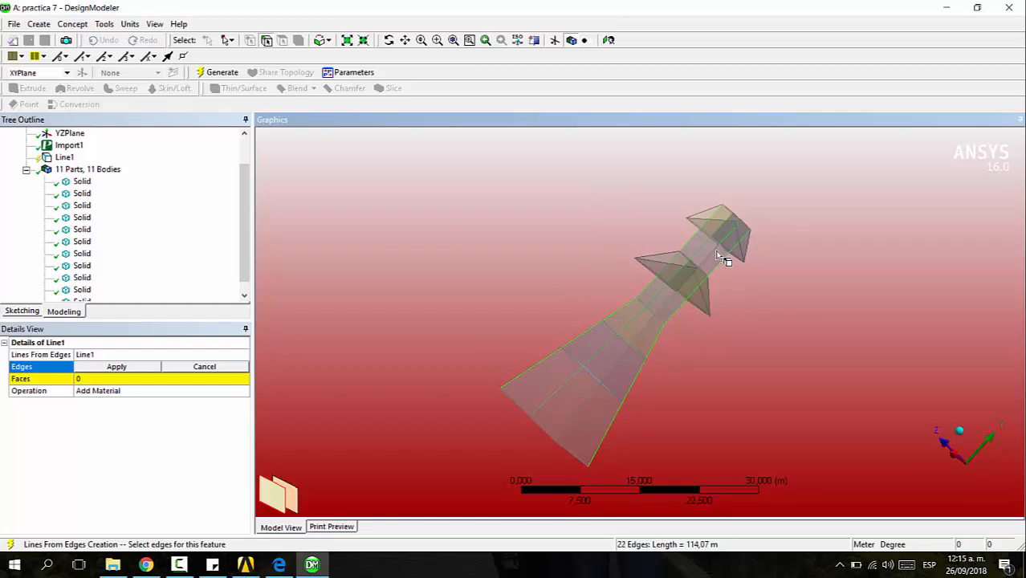
pyautogui.keyDown('ctrl'); pyautogui.click(704, 268); pyautogui.keyUp('ctrl')
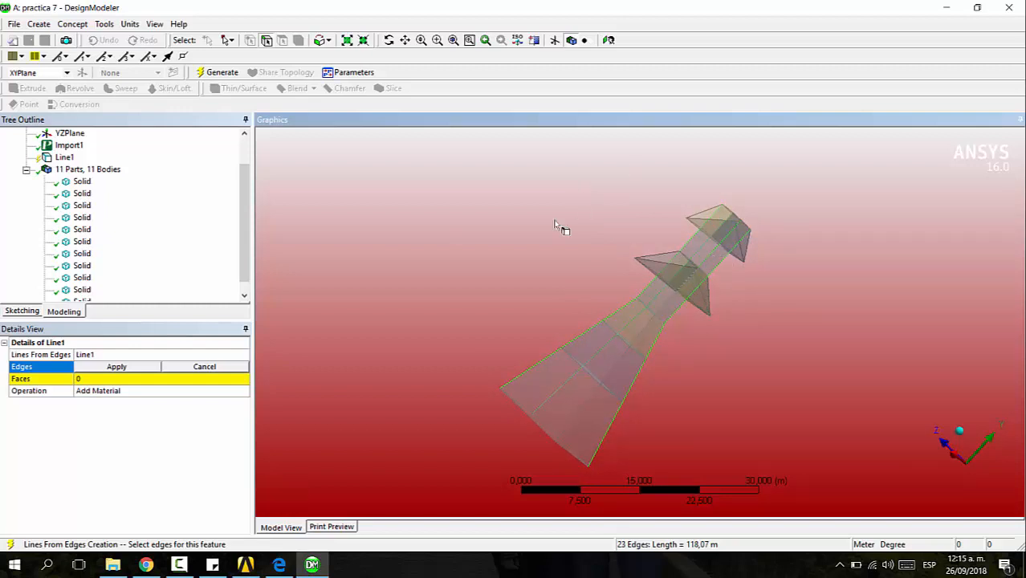
pyautogui.keyDown('ctrl'); pyautogui.click(669, 306); pyautogui.keyUp('ctrl')
pyautogui.keyDown('ctrl'); pyautogui.click(658, 326); pyautogui.keyUp('ctrl')
pyautogui.keyDown('ctrl'); pyautogui.click(643, 335); pyautogui.keyUp('ctrl')
pyautogui.keyDown('ctrl'); pyautogui.click(609, 387); pyautogui.keyUp('ctrl')
pyautogui.keyDown('ctrl'); pyautogui.click(590, 403); pyautogui.keyUp('ctrl')
# Apply the selected leg edges, set the line feature's operation to Add Frozen, and generate it
pyautogui.moveTo(440, 319); pyautogui.dragTo(332, 216, button='middle')
pyautogui.click(117, 366)
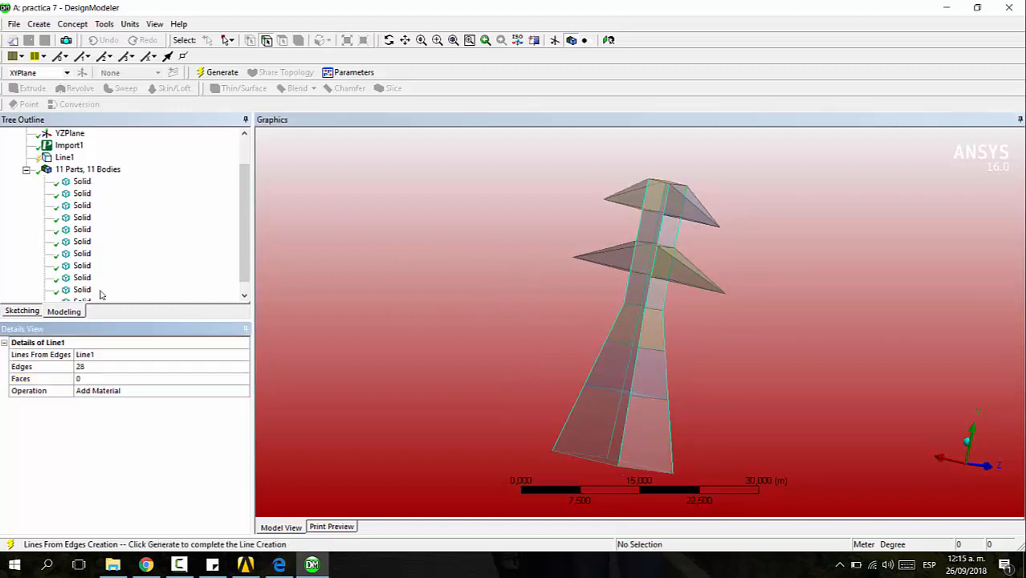
pyautogui.click(114, 393)
pyautogui.click(248, 392)
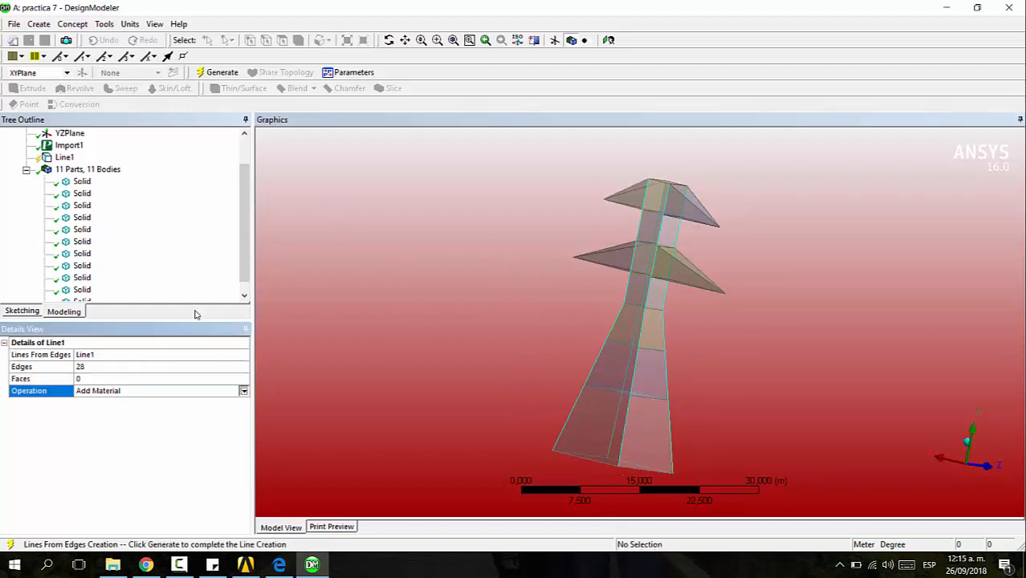
pyautogui.click(191, 402)
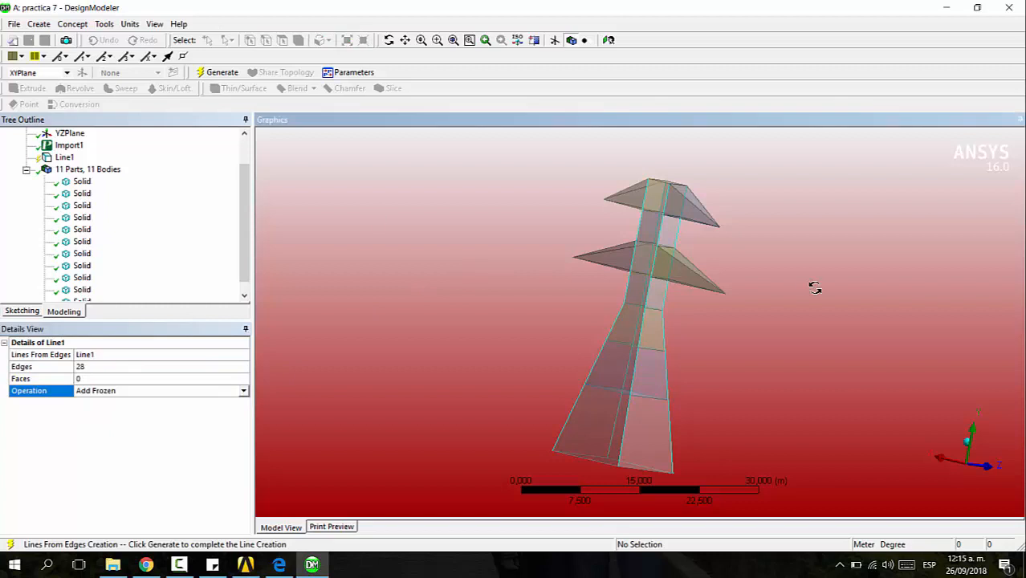
pyautogui.moveTo(813, 289); pyautogui.dragTo(462, 307, button='middle')
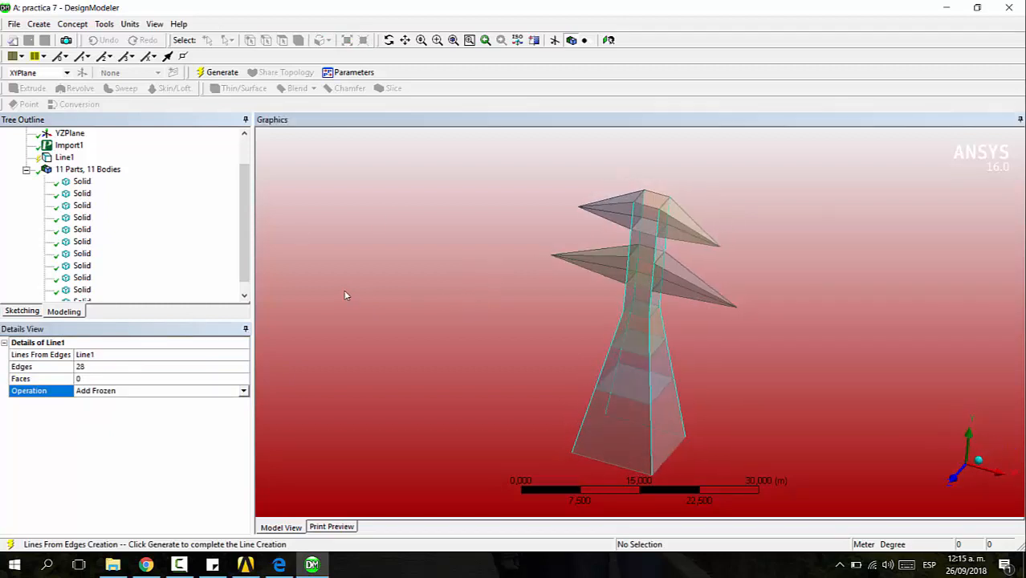
pyautogui.click(215, 76)
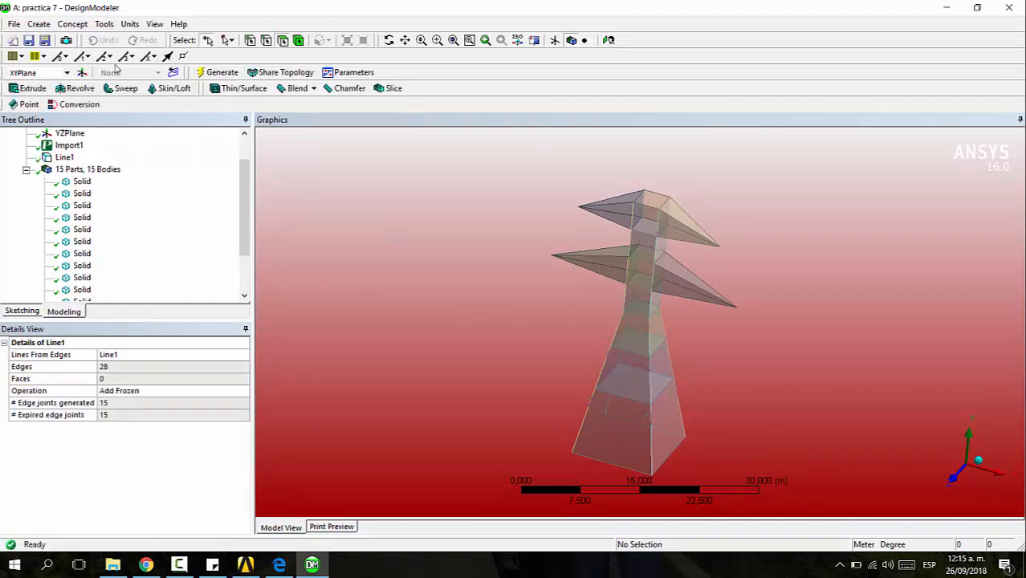
# Start a second Lines From Edges feature and select the four edges of the lowest horizontal ring above the tower's base
pyautogui.click(85, 25)
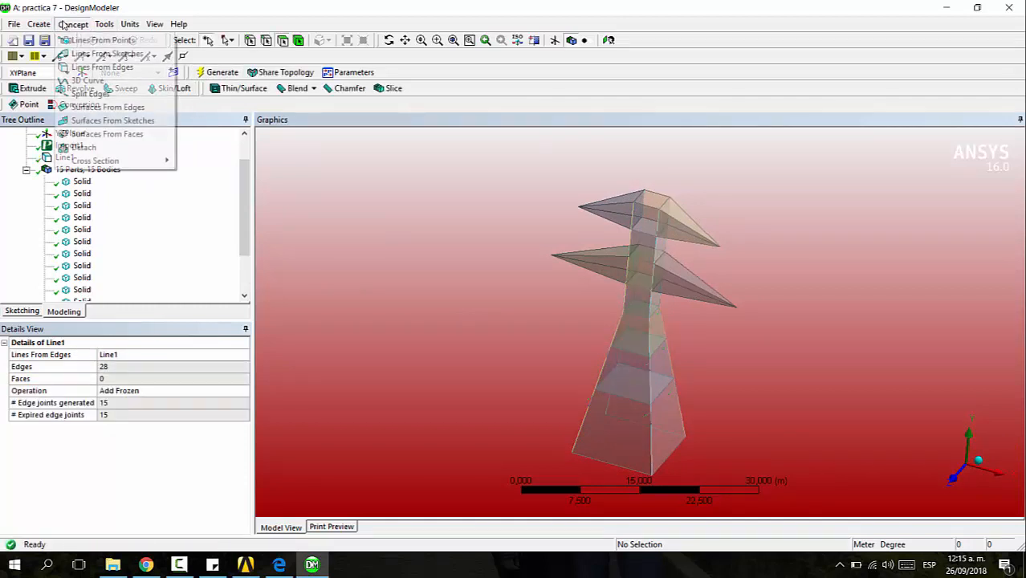
pyautogui.click(97, 67)
pyautogui.click(632, 396)
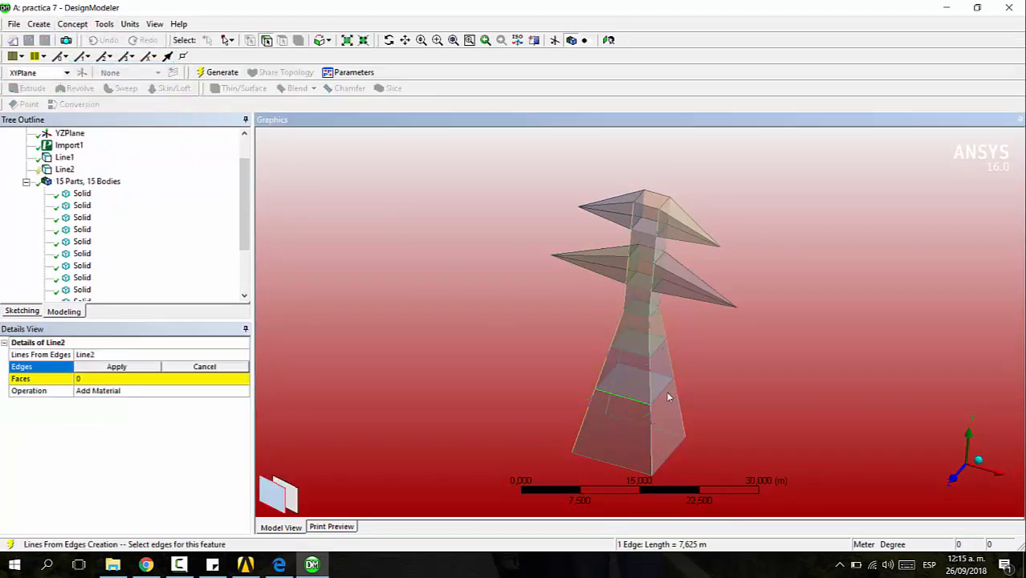
pyautogui.keyDown('ctrl'); pyautogui.click(672, 399); pyautogui.keyUp('ctrl')
pyautogui.keyDown('ctrl'); pyautogui.click(608, 374); pyautogui.keyUp('ctrl')
pyautogui.keyDown('ctrl'); pyautogui.click(625, 365); pyautogui.keyUp('ctrl')
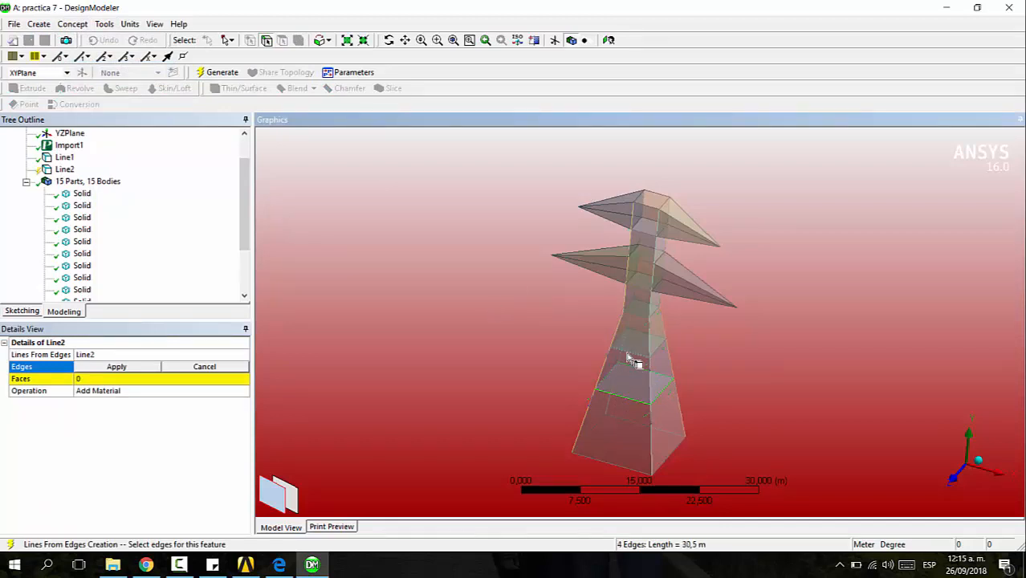
# Add the edges of the second and third horizontal rings above the tower's base to the line feature's edge selection
pyautogui.keyDown('ctrl'); pyautogui.click(633, 352); pyautogui.keyUp('ctrl')
pyautogui.keyDown('ctrl'); pyautogui.click(657, 345); pyautogui.keyUp('ctrl')
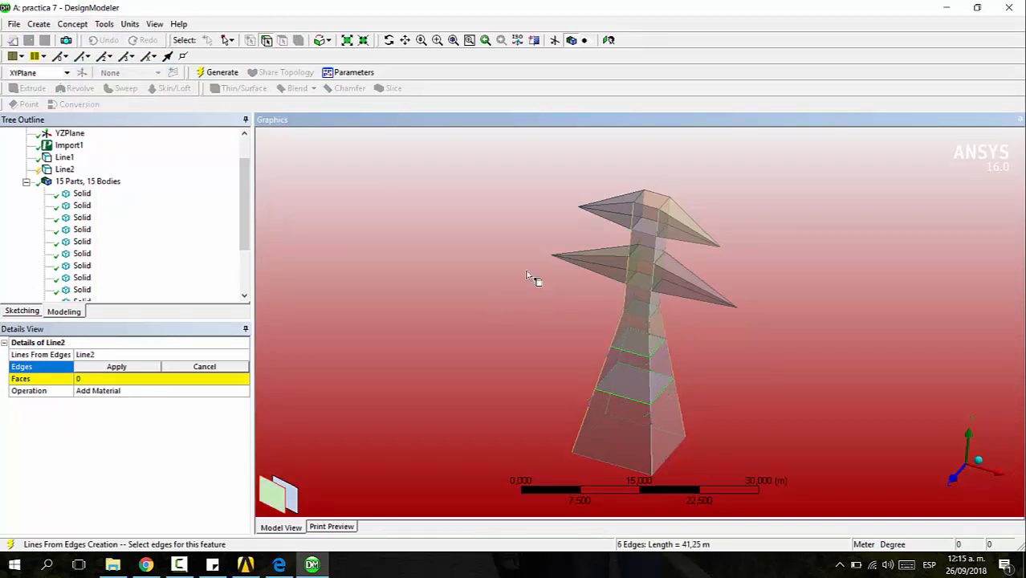
pyautogui.keyDown('ctrl'); pyautogui.click(630, 343); pyautogui.keyUp('ctrl')
pyautogui.keyDown('ctrl'); pyautogui.click(640, 321); pyautogui.keyUp('ctrl')
pyautogui.keyDown('ctrl'); pyautogui.click(663, 324); pyautogui.keyUp('ctrl')
pyautogui.keyDown('ctrl'); pyautogui.click(642, 309); pyautogui.keyUp('ctrl')
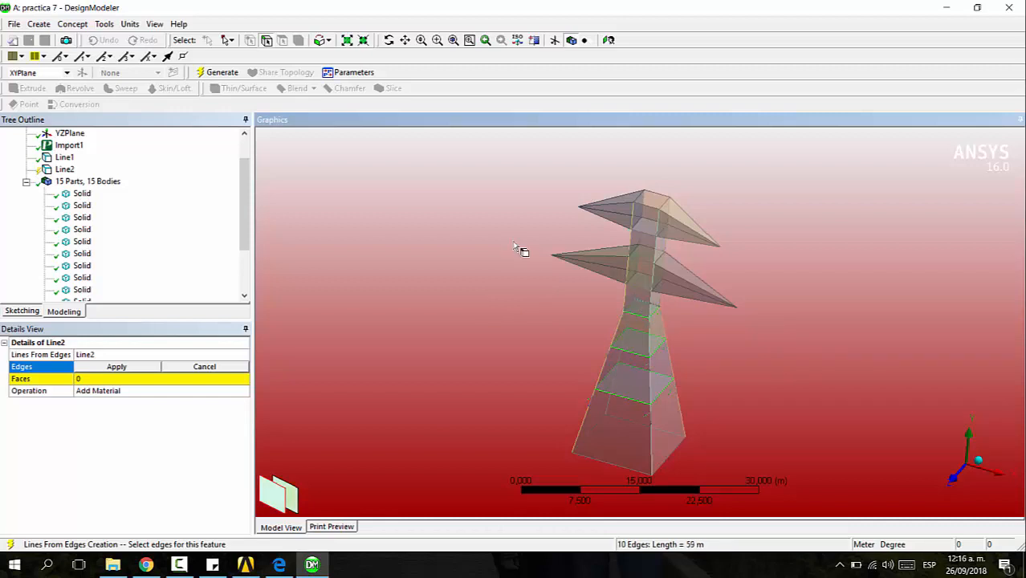
pyautogui.keyDown('ctrl'); pyautogui.click(641, 313); pyautogui.keyUp('ctrl')
pyautogui.keyDown('ctrl'); pyautogui.click(652, 294); pyautogui.keyUp('ctrl')
# Add the edges of the two horizontal rings at the bottom and top of the lower cross-arms to the edge selection
pyautogui.keyDown('ctrl'); pyautogui.click(655, 292); pyautogui.keyUp('ctrl')
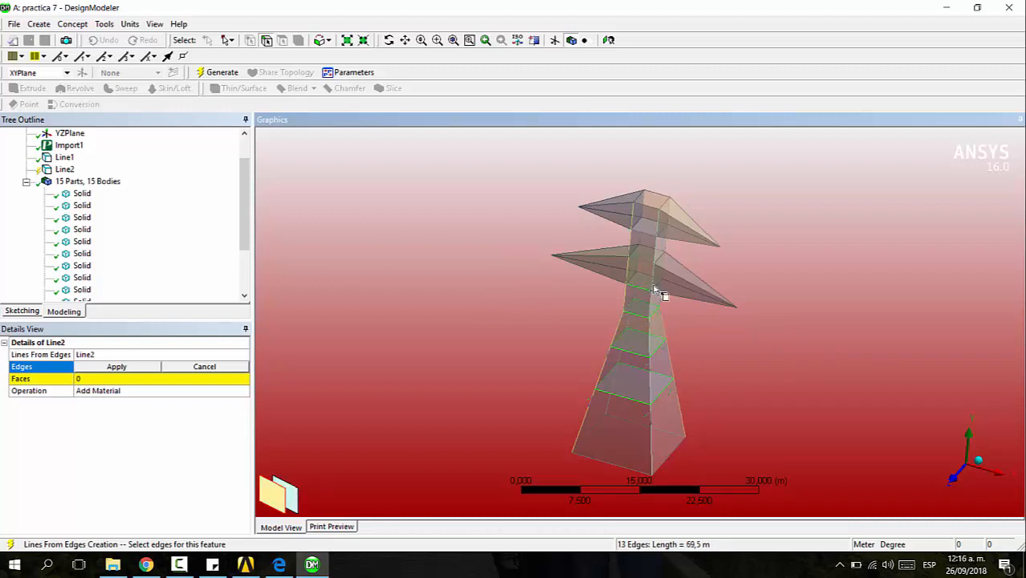
pyautogui.keyDown('ctrl'); pyautogui.click(646, 278); pyautogui.keyUp('ctrl')
pyautogui.keyDown('ctrl'); pyautogui.click(649, 286); pyautogui.keyUp('ctrl')
pyautogui.keyDown('ctrl'); pyautogui.click(644, 281); pyautogui.keyUp('ctrl')
pyautogui.keyDown('ctrl'); pyautogui.click(656, 264); pyautogui.keyUp('ctrl')
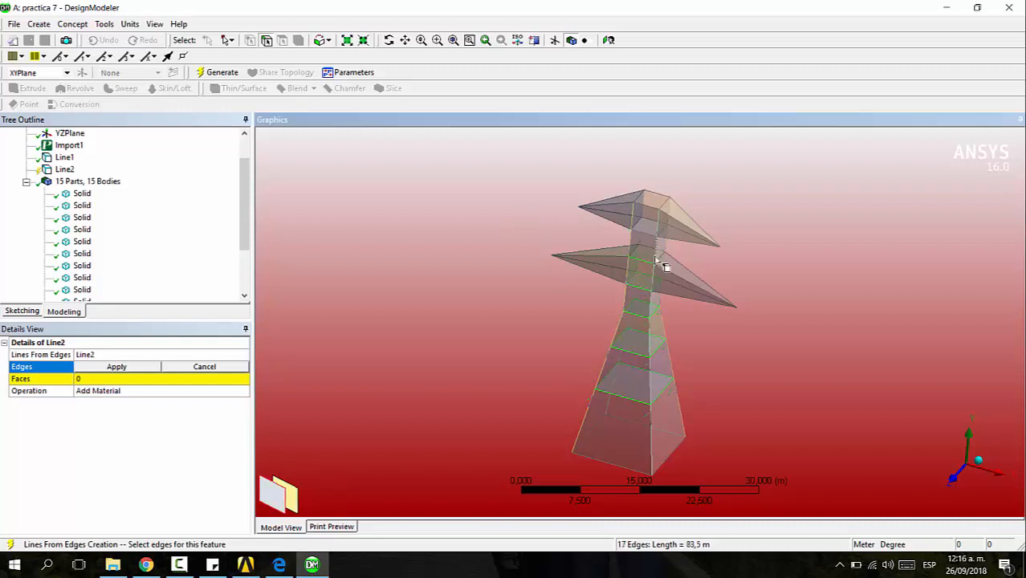
pyautogui.keyDown('ctrl'); pyautogui.click(652, 258); pyautogui.keyUp('ctrl')
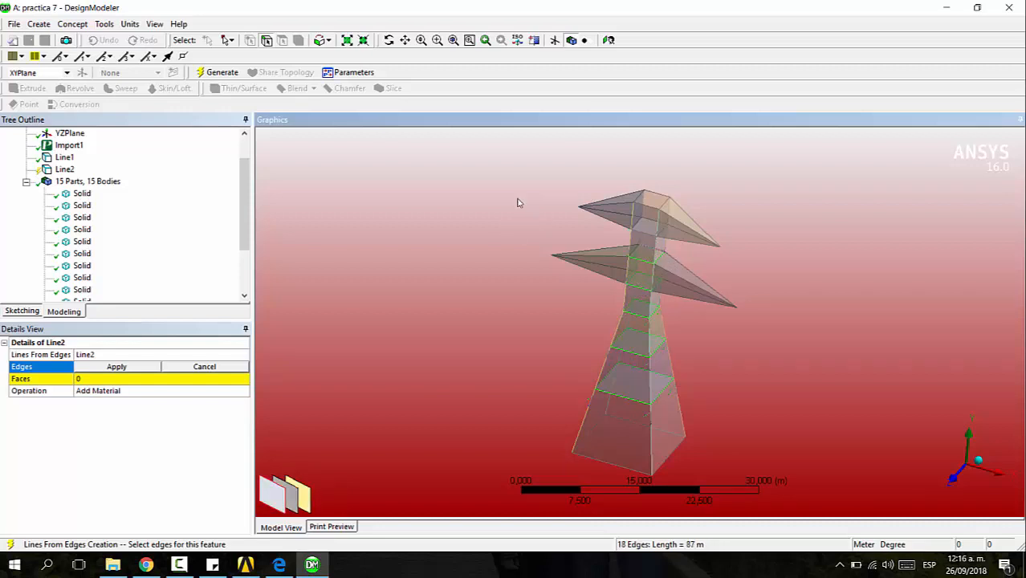
pyautogui.keyDown('ctrl'); pyautogui.click(645, 258); pyautogui.keyUp('ctrl')
pyautogui.keyDown('ctrl'); pyautogui.click(670, 268); pyautogui.keyUp('ctrl')
# Add the four edges of the horizontal ring at the bottom of the upper cross-arms to the edge selection
pyautogui.moveTo(718, 277); pyautogui.dragTo(728, 241, button='middle')
pyautogui.scroll(2, 659, 239)
pyautogui.scroll(2, 664, 279)
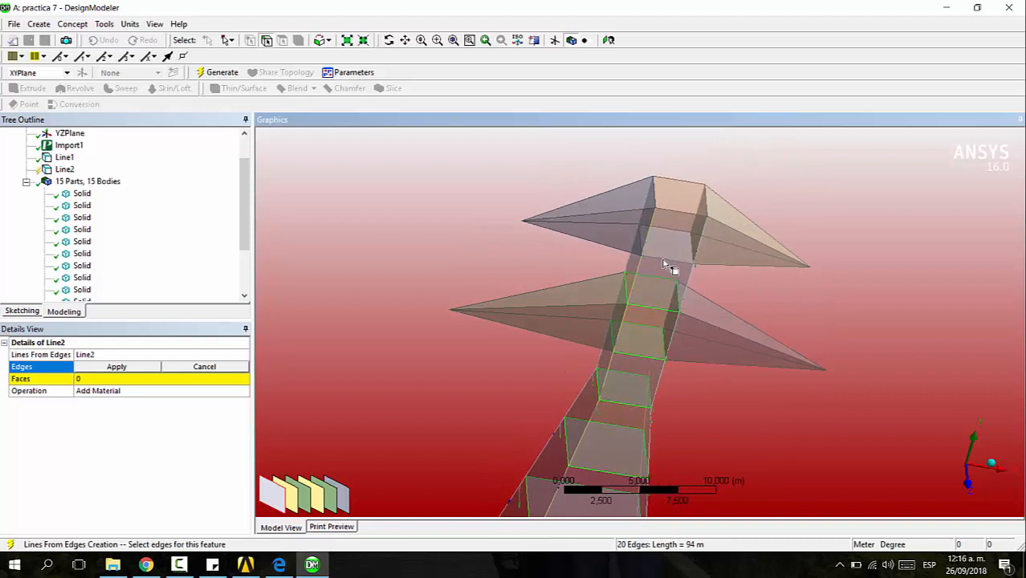
pyautogui.keyDown('ctrl'); pyautogui.click(647, 246); pyautogui.keyUp('ctrl')
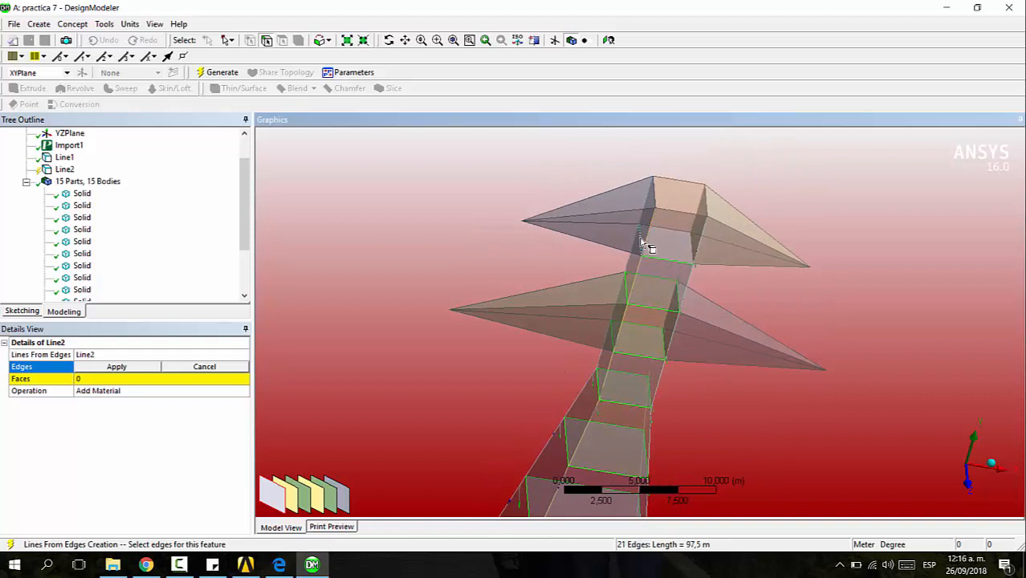
pyautogui.keyDown('ctrl'); pyautogui.click(531, 192); pyautogui.keyUp('ctrl')
pyautogui.keyDown('ctrl'); pyautogui.click(702, 258); pyautogui.keyUp('ctrl')
pyautogui.keyDown('ctrl'); pyautogui.click(696, 232); pyautogui.keyUp('ctrl')
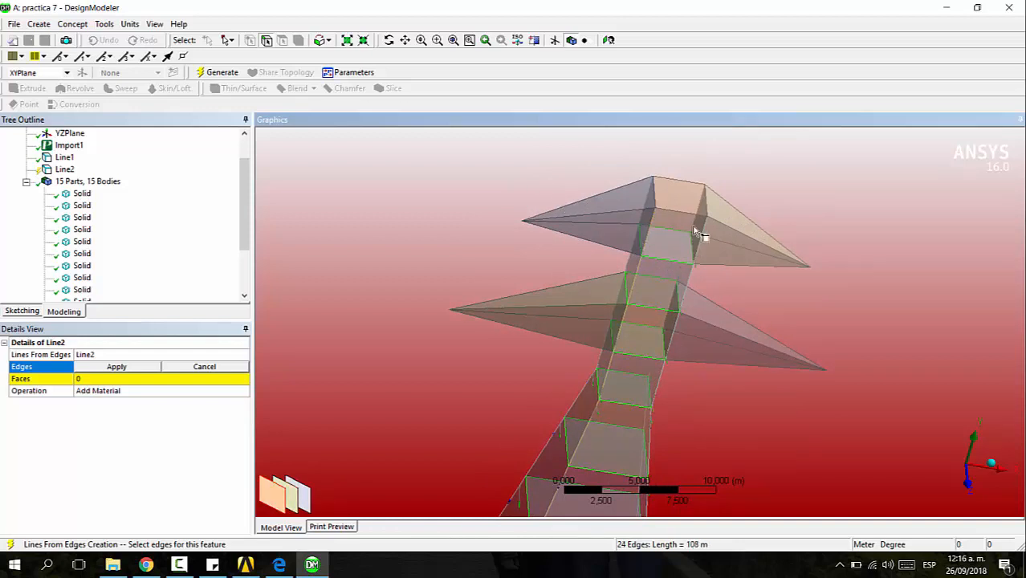
# Add the four edges of the tower's topmost horizontal ring to the edge selection
pyautogui.keyDown('ctrl'); pyautogui.click(662, 199); pyautogui.keyUp('ctrl')
pyautogui.keyDown('ctrl'); pyautogui.click(662, 194); pyautogui.keyUp('ctrl')
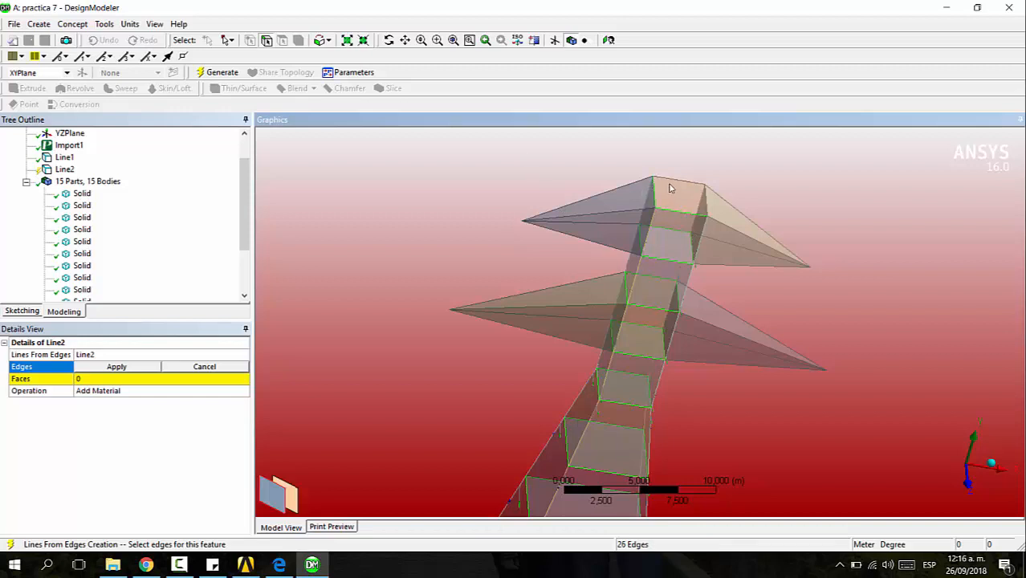
pyautogui.keyDown('ctrl'); pyautogui.click(680, 180); pyautogui.keyUp('ctrl')
pyautogui.keyDown('ctrl'); pyautogui.click(702, 210); pyautogui.keyUp('ctrl')
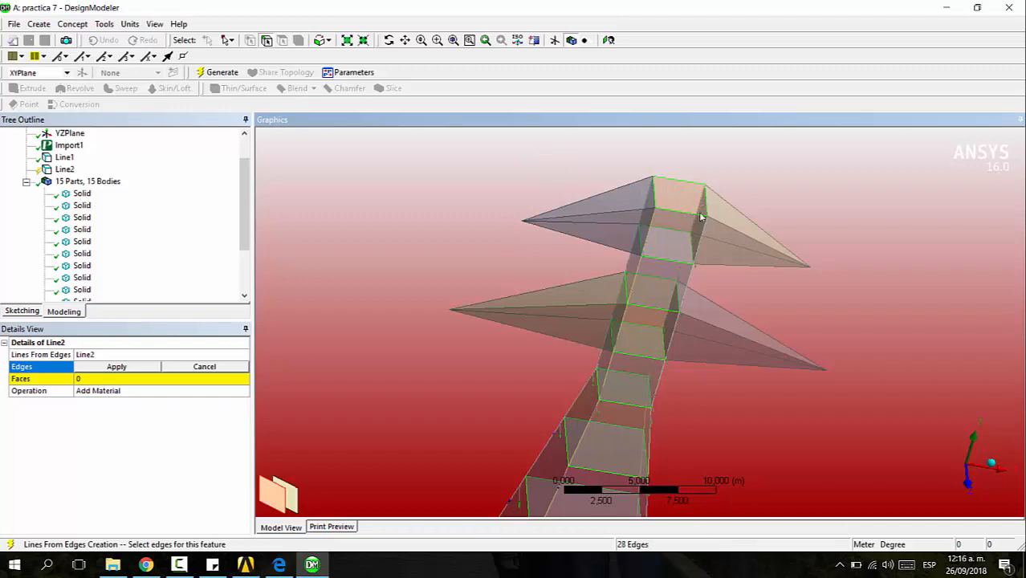
# Apply the selected ring edges, set the second line feature's operation to Add Frozen, and generate it
pyautogui.click(141, 368)
pyautogui.click(124, 390)
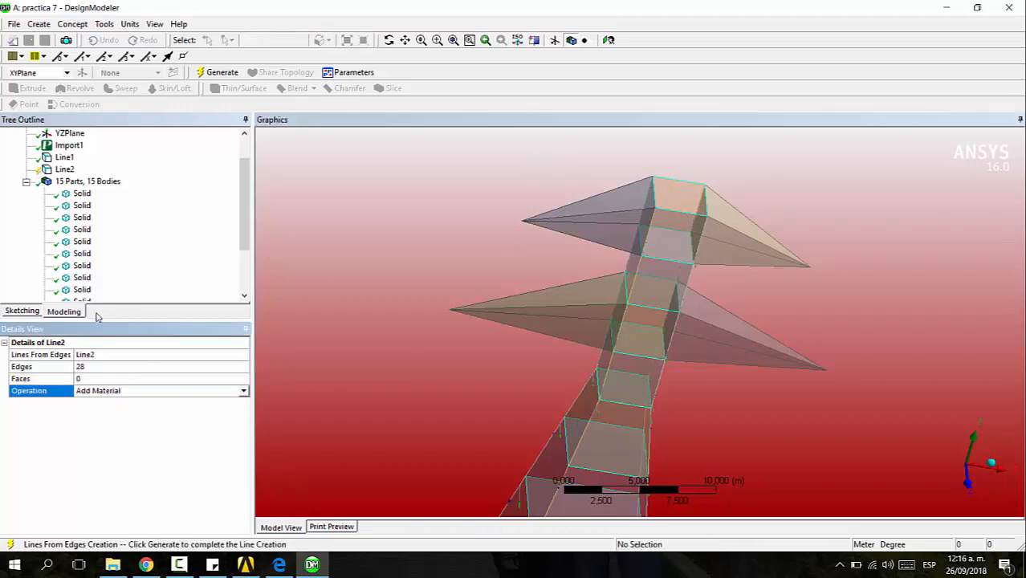
pyautogui.click(218, 72)
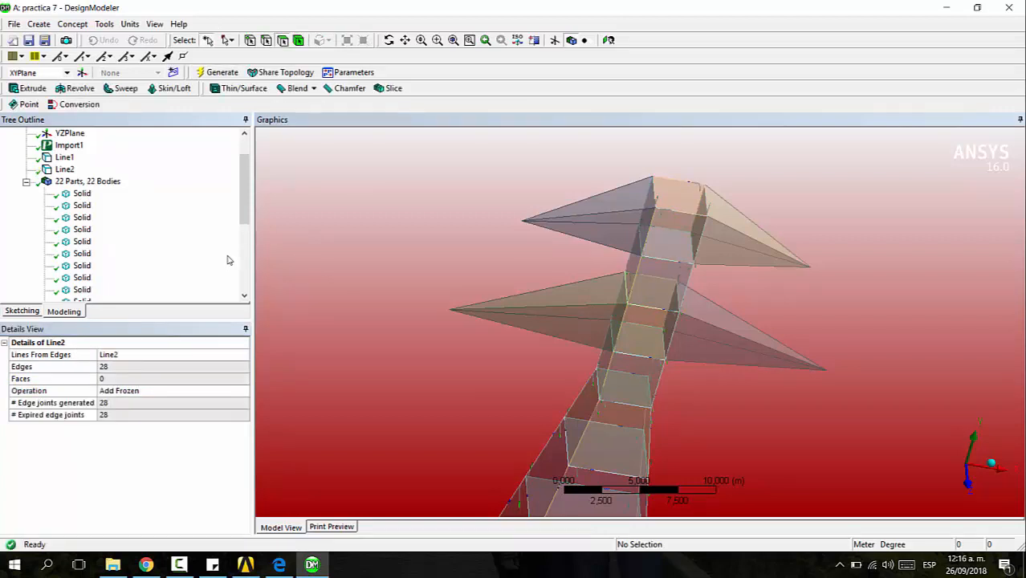
# Start a third Lines From Edges feature and select the four long edges of one upper cross-arm
pyautogui.click(70, 24)
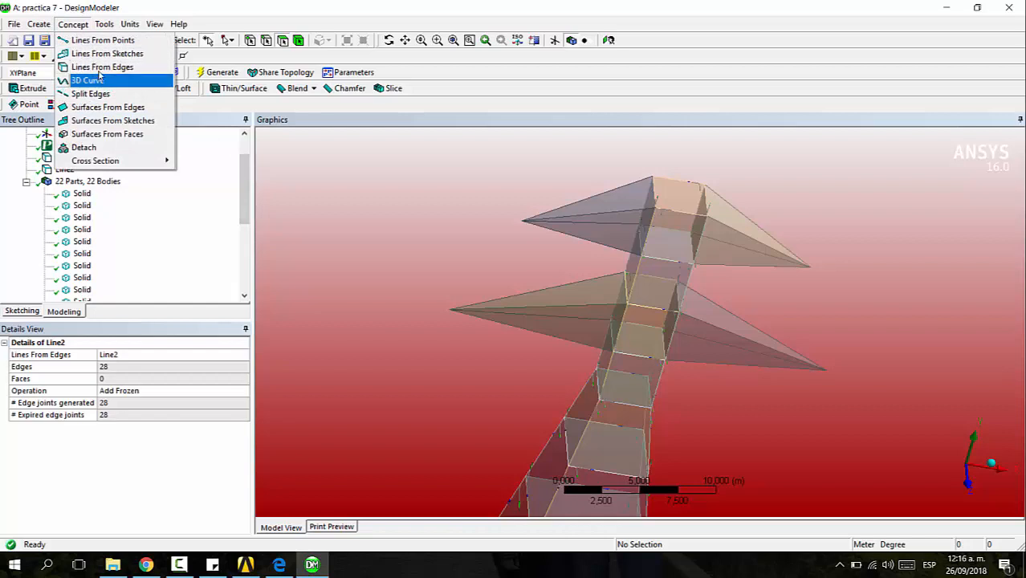
pyautogui.click(101, 66)
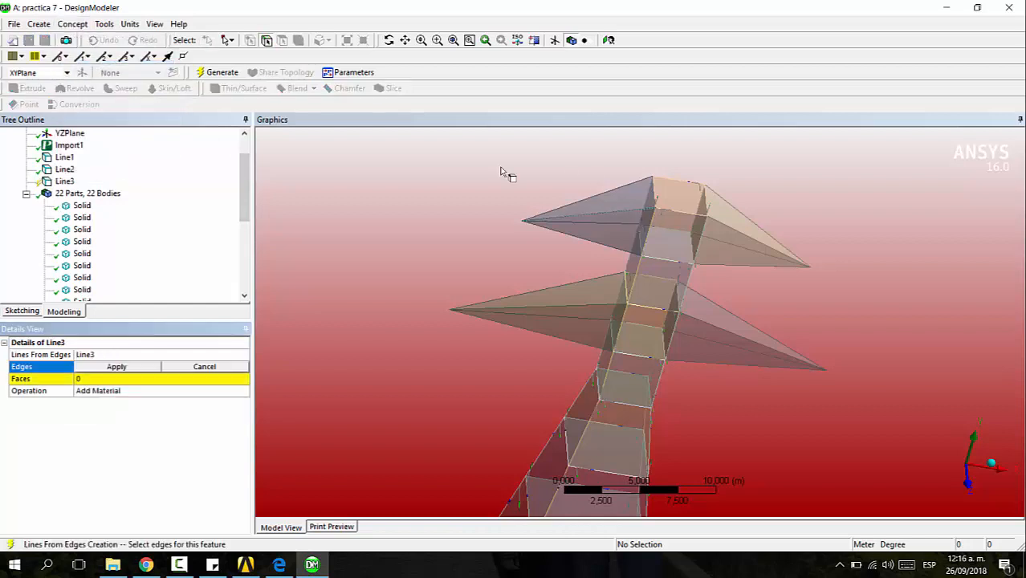
pyautogui.click(621, 185)
pyautogui.keyDown('ctrl'); pyautogui.click(621, 213); pyautogui.keyUp('ctrl')
pyautogui.keyDown('ctrl'); pyautogui.click(610, 243); pyautogui.keyUp('ctrl')
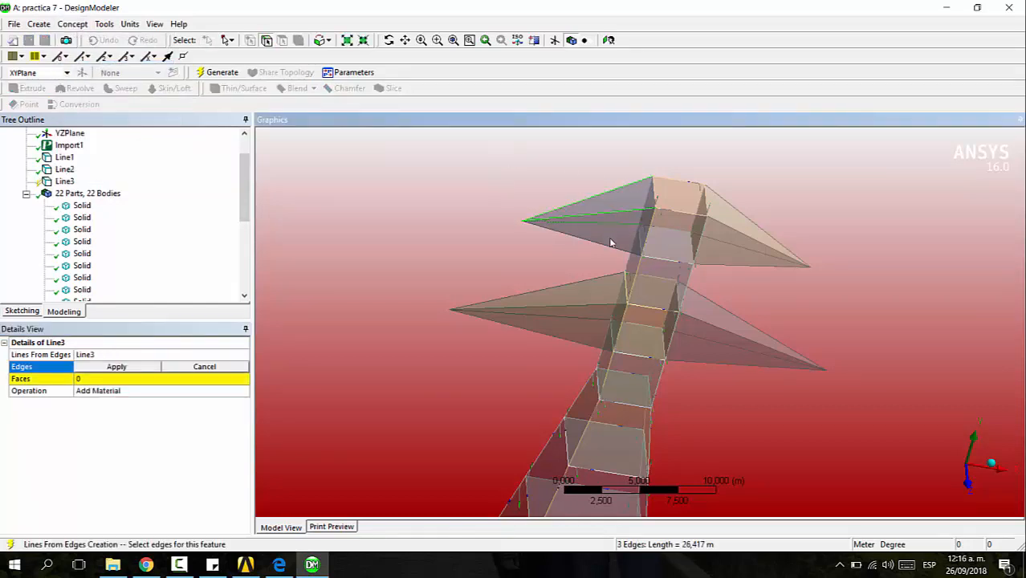
pyautogui.keyDown('ctrl'); pyautogui.click(614, 247); pyautogui.keyUp('ctrl')
# Add the four long edges of the opposite upper cross-arm to the third line feature's edge selection
pyautogui.keyDown('ctrl'); pyautogui.click(732, 232); pyautogui.keyUp('ctrl')
pyautogui.keyDown('ctrl'); pyautogui.click(747, 216); pyautogui.keyUp('ctrl')
pyautogui.keyDown('ctrl'); pyautogui.click(730, 254); pyautogui.keyUp('ctrl')
pyautogui.keyDown('ctrl'); pyautogui.click(727, 265); pyautogui.keyUp('ctrl')
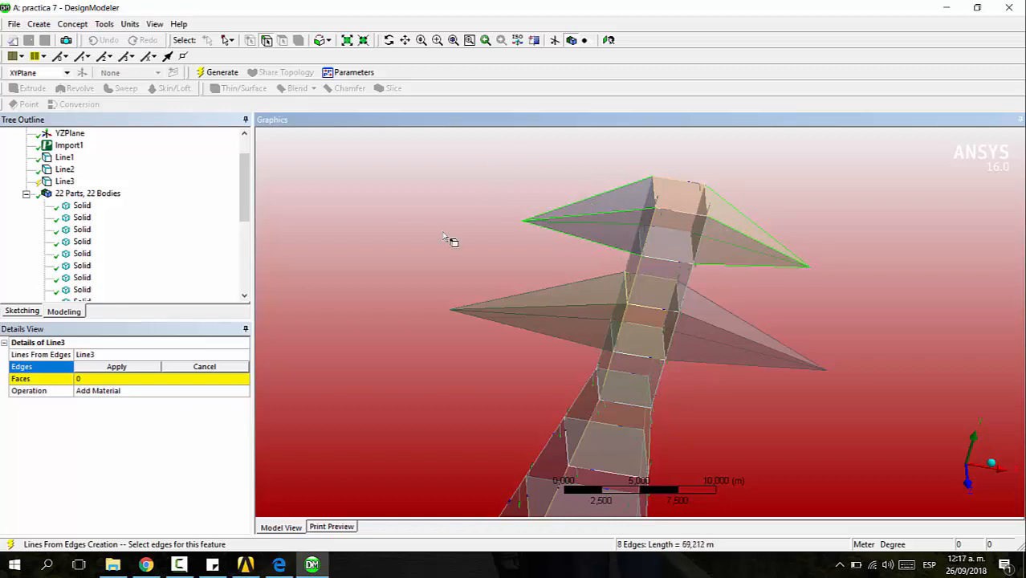
# Add the four long edges of each of the two lower cross-arms to the edge selection
pyautogui.keyDown('ctrl'); pyautogui.click(559, 288); pyautogui.keyUp('ctrl')
pyautogui.keyDown('ctrl'); pyautogui.click(563, 307); pyautogui.keyUp('ctrl')
pyautogui.keyDown('ctrl'); pyautogui.click(564, 316); pyautogui.keyUp('ctrl')
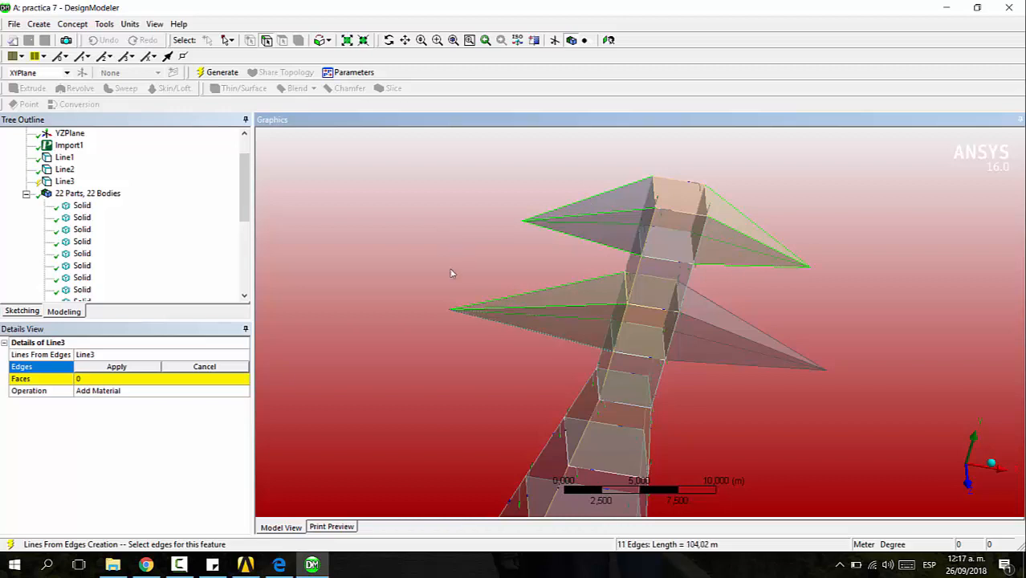
pyautogui.keyDown('ctrl'); pyautogui.click(469, 315); pyautogui.keyUp('ctrl')
pyautogui.keyDown('ctrl'); pyautogui.click(713, 327); pyautogui.keyUp('ctrl')
pyautogui.keyDown('ctrl'); pyautogui.click(707, 335); pyautogui.keyUp('ctrl')
pyautogui.keyDown('ctrl'); pyautogui.click(705, 362); pyautogui.keyUp('ctrl')
pyautogui.keyDown('ctrl'); pyautogui.click(706, 363); pyautogui.keyUp('ctrl')
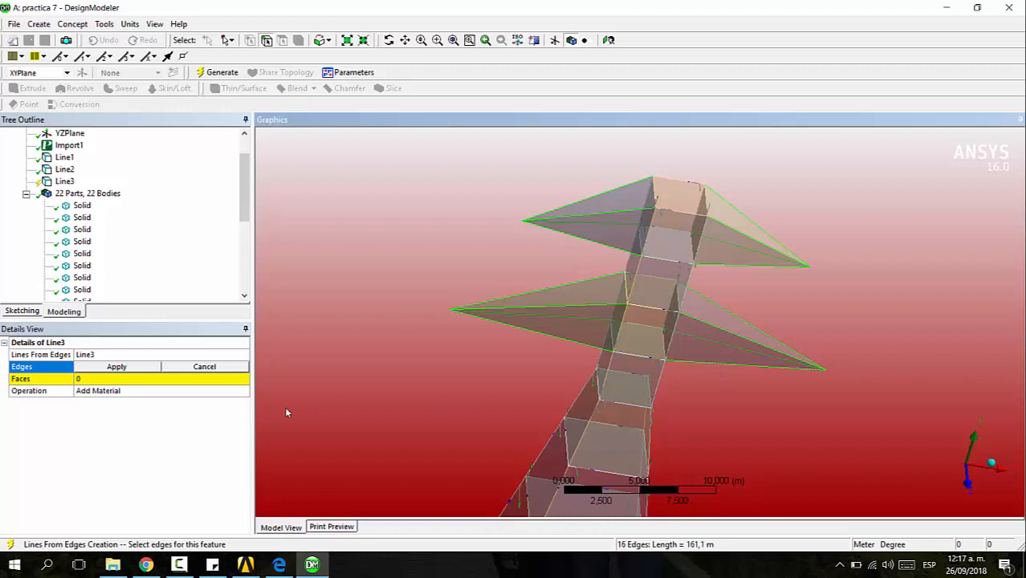
# Apply the selected cross-arm edges, set the third line feature's operation to Add Frozen, and generate it
pyautogui.click(117, 366)
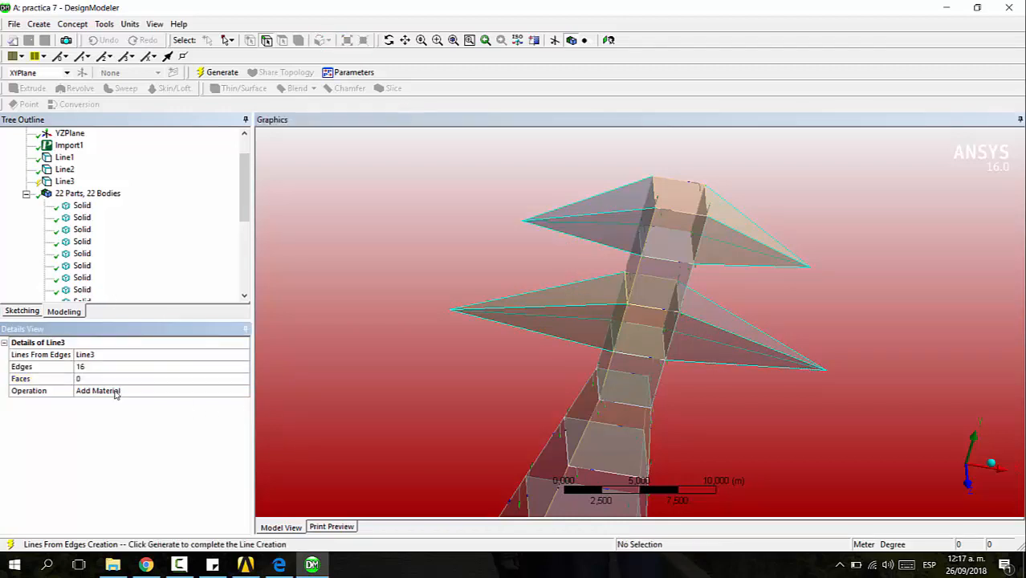
pyautogui.doubleClick(116, 392)
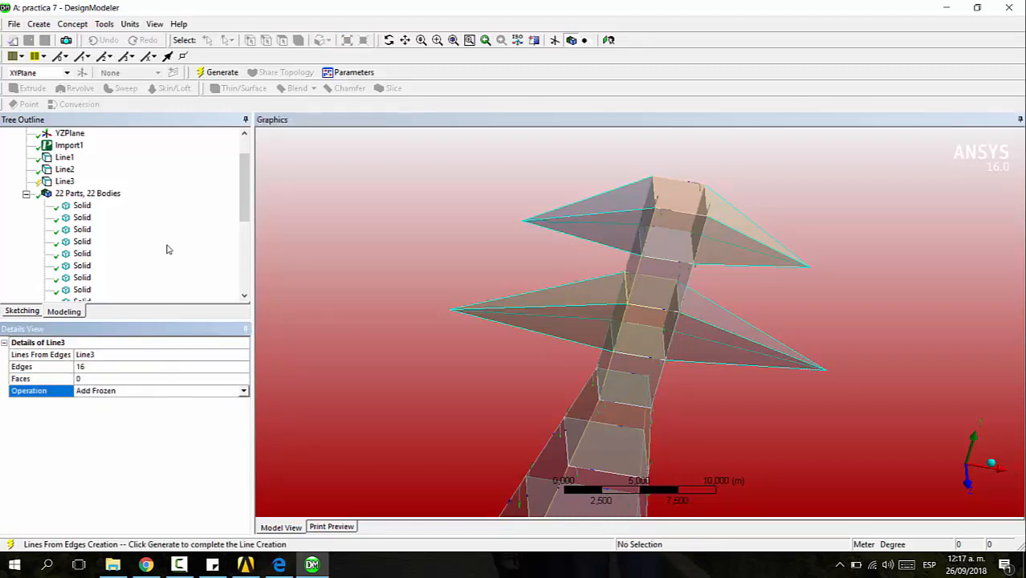
pyautogui.click(218, 72)
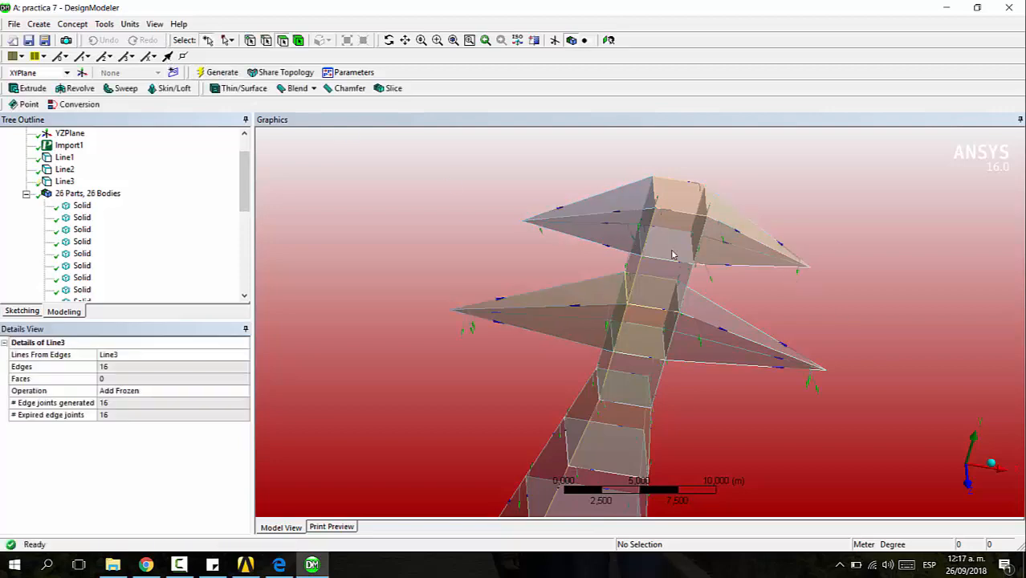
# Show the plane axes, toggle the model display off and on, and inspect the tower's line bodies from several sides
pyautogui.moveTo(673, 255); pyautogui.dragTo(692, 300, button='middle')
pyautogui.moveTo(705, 258); pyautogui.dragTo(775, 290, button='middle')
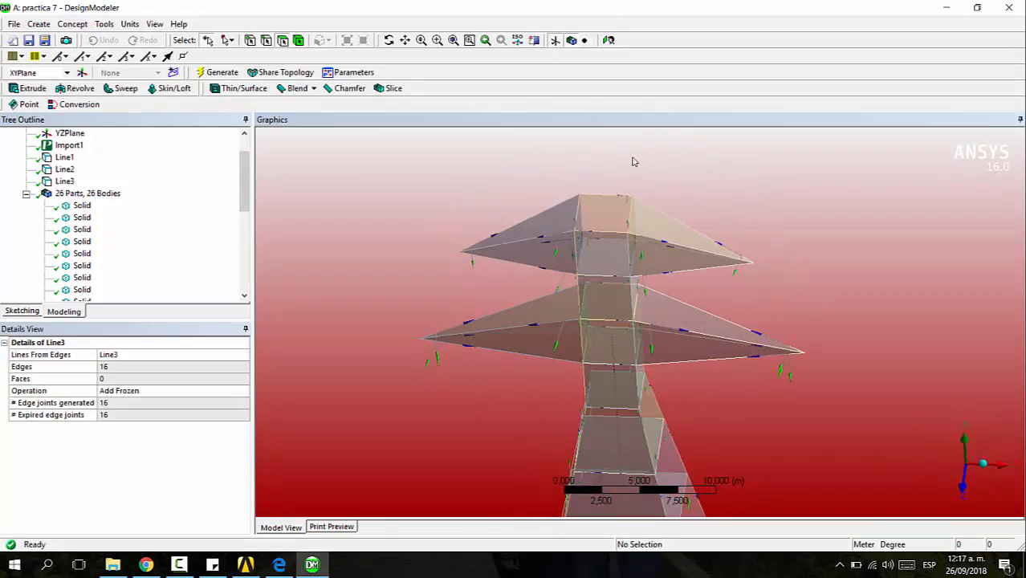
pyautogui.click(555, 40)
pyautogui.click(572, 40)
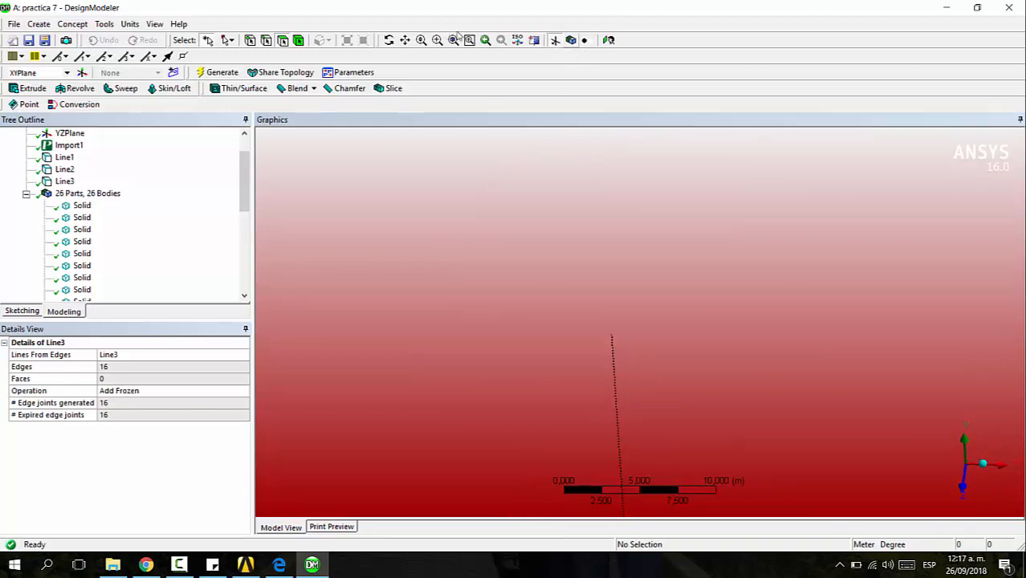
pyautogui.click(572, 40)
pyautogui.moveTo(743, 228); pyautogui.dragTo(660, 218, button='middle')
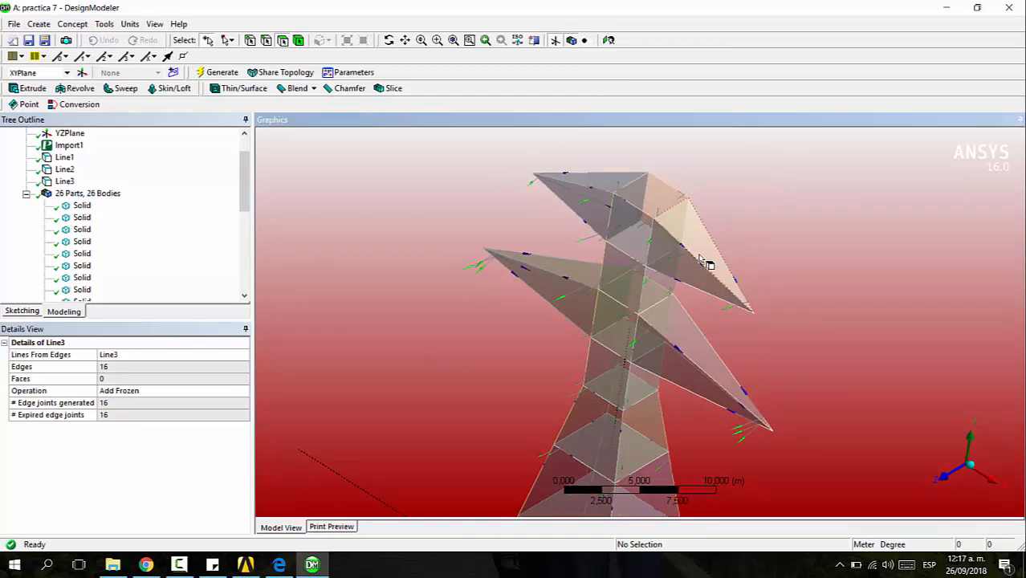
pyautogui.scroll(-3, 705, 261)
pyautogui.scroll(-4, 700, 260)
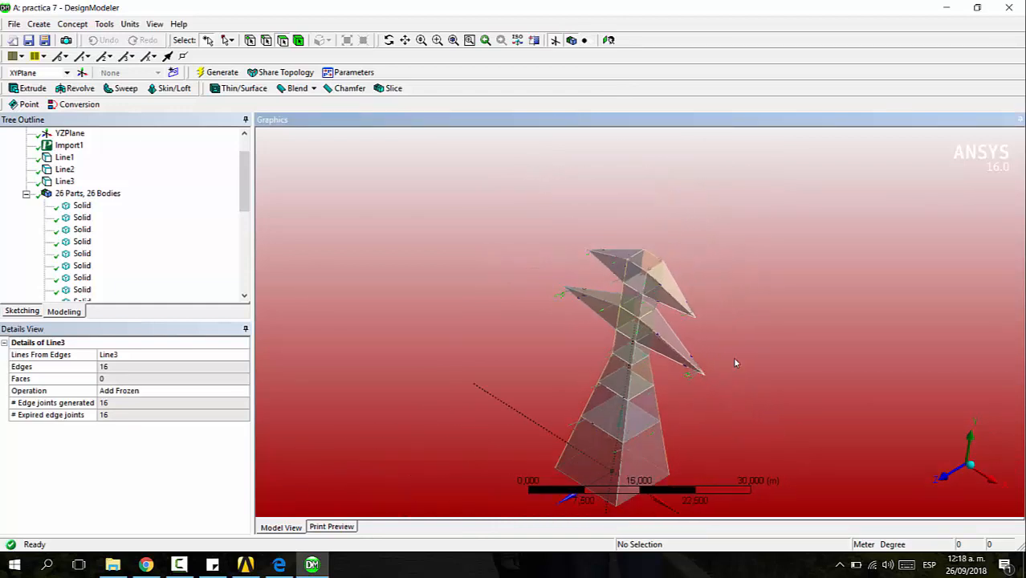
pyautogui.moveTo(734, 360); pyautogui.dragTo(752, 346, button='middle')
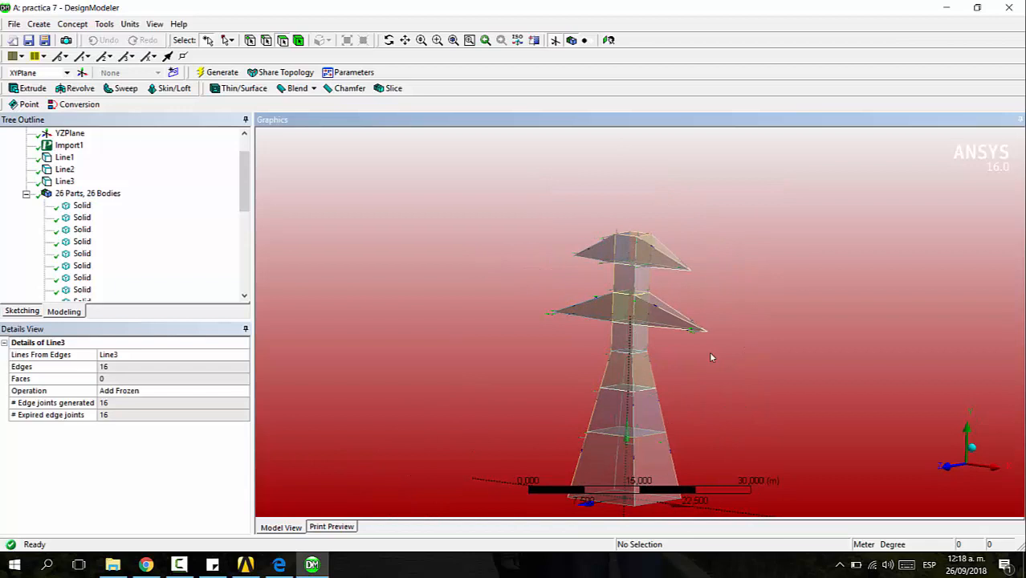
# Select all the tower's solid bodies in the model tree, leaving out the line bodies
pyautogui.scroll(-1, 73, 169)
pyautogui.click(81, 169)
pyautogui.keyDown('ctrl'); pyautogui.click(81, 181); pyautogui.keyUp('ctrl')
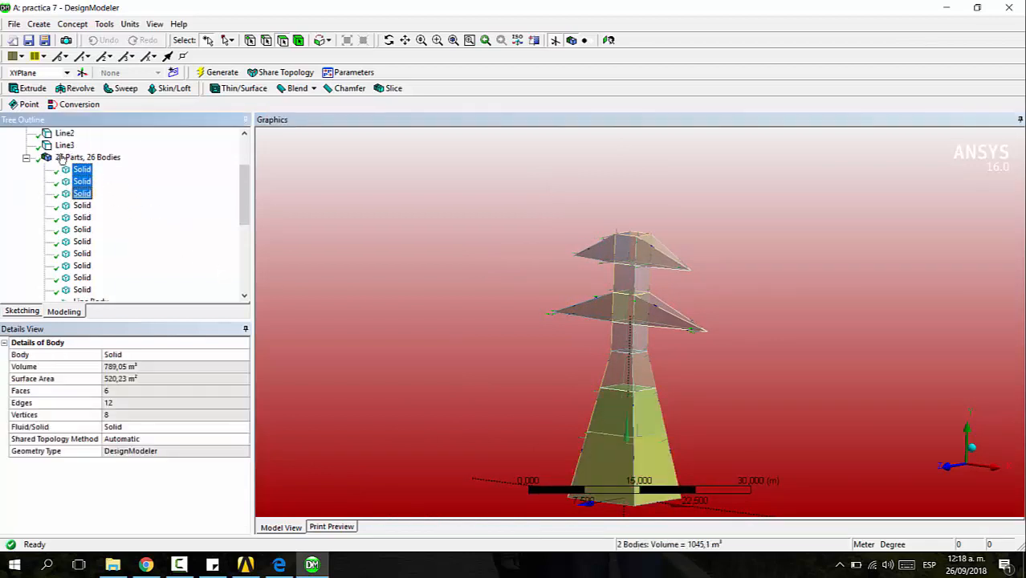
pyautogui.keyDown('ctrl'); pyautogui.click(81, 193); pyautogui.keyUp('ctrl')
pyautogui.keyDown('ctrl'); pyautogui.click(82, 205); pyautogui.keyUp('ctrl')
pyautogui.keyDown('ctrl'); pyautogui.click(81, 217); pyautogui.keyUp('ctrl')
pyautogui.keyDown('ctrl'); pyautogui.click(81, 229); pyautogui.keyUp('ctrl')
pyautogui.keyDown('ctrl'); pyautogui.click(81, 241); pyautogui.keyUp('ctrl')
pyautogui.keyDown('ctrl'); pyautogui.click(81, 253); pyautogui.keyUp('ctrl')
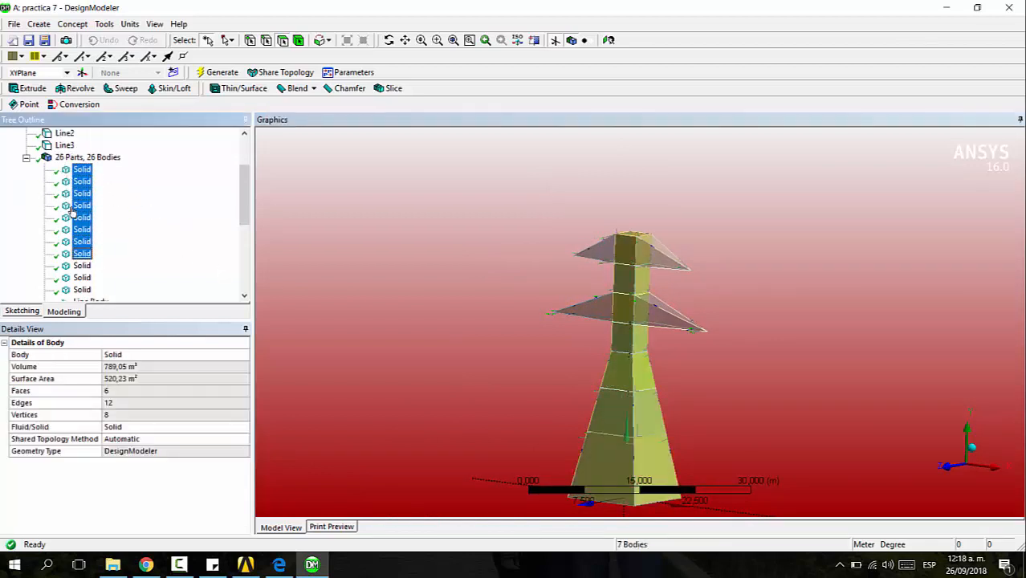
pyautogui.keyDown('ctrl'); pyautogui.click(81, 265); pyautogui.keyUp('ctrl')
pyautogui.keyDown('ctrl'); pyautogui.click(81, 277); pyautogui.keyUp('ctrl')
pyautogui.scroll(-1, 80, 241)
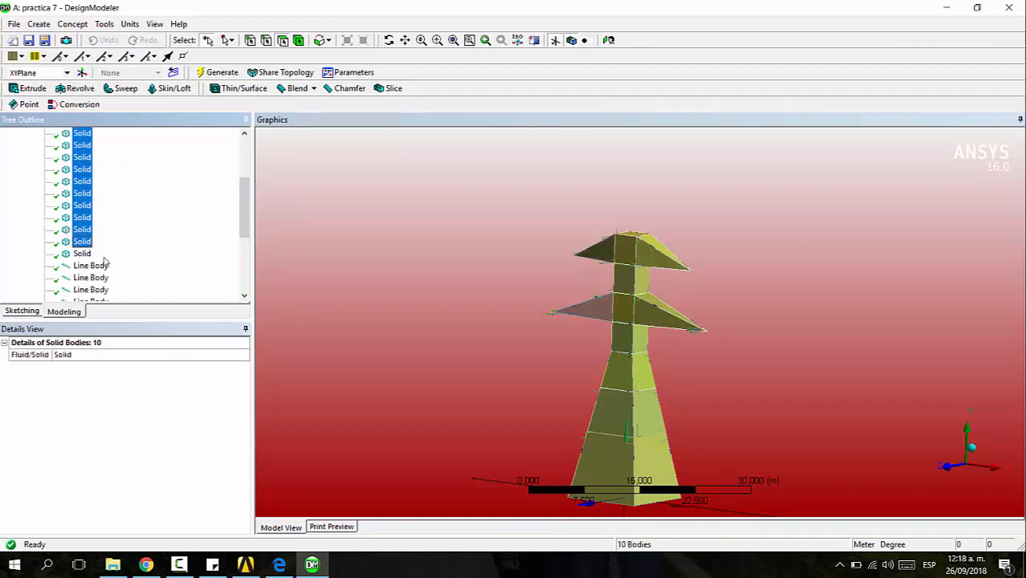
pyautogui.keyDown('ctrl'); pyautogui.click(82, 253); pyautogui.keyUp('ctrl')
# Create a Body Delete feature, apply all 11 solid bodies to it, and generate it so only the line bodies remain
pyautogui.click(39, 24)
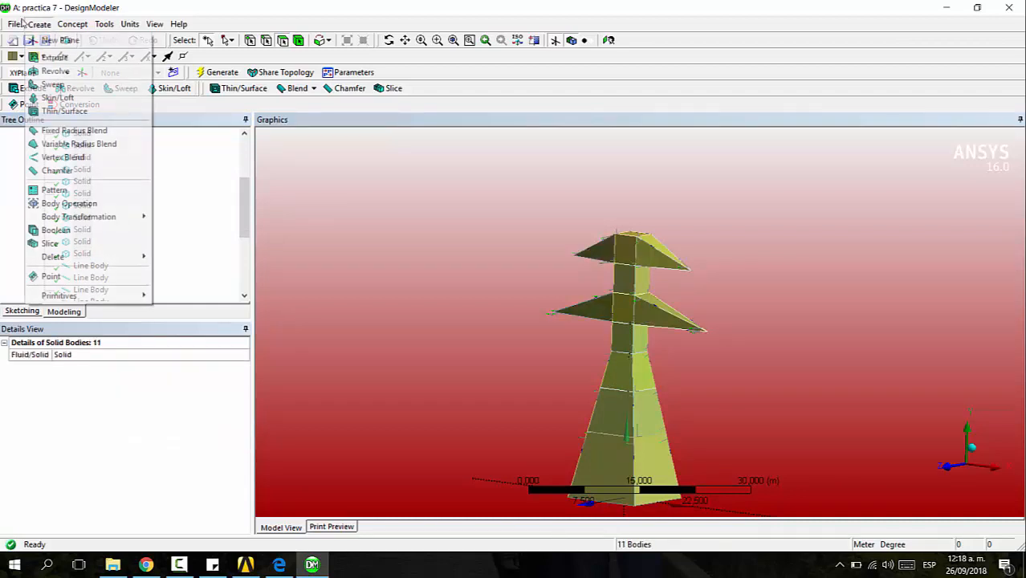
pyautogui.moveTo(87, 262)
pyautogui.click(165, 257)
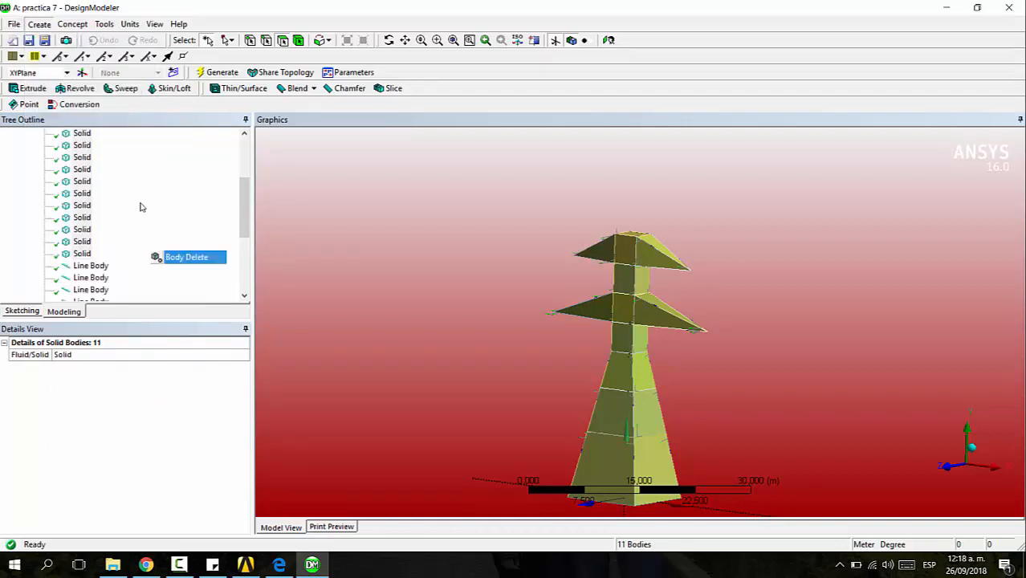
pyautogui.click(82, 147)
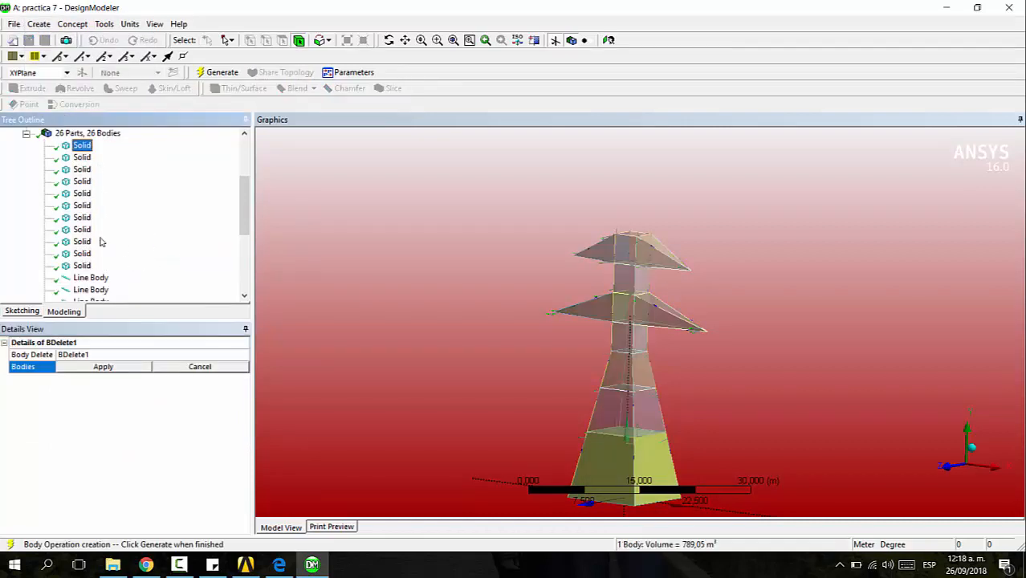
pyautogui.keyDown('shift'); pyautogui.click(81, 265); pyautogui.keyUp('shift')
pyautogui.click(104, 367)
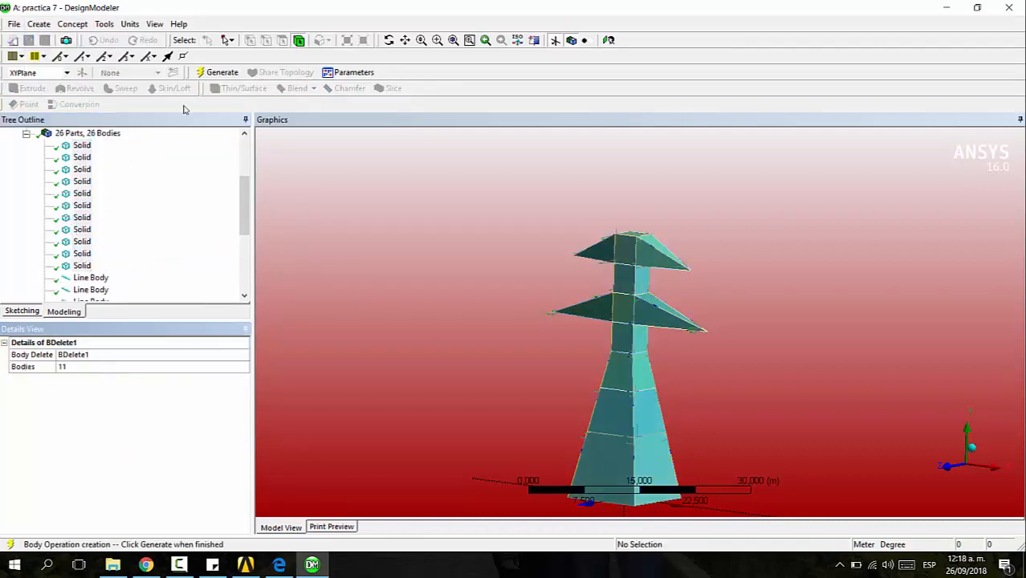
pyautogui.click(218, 72)
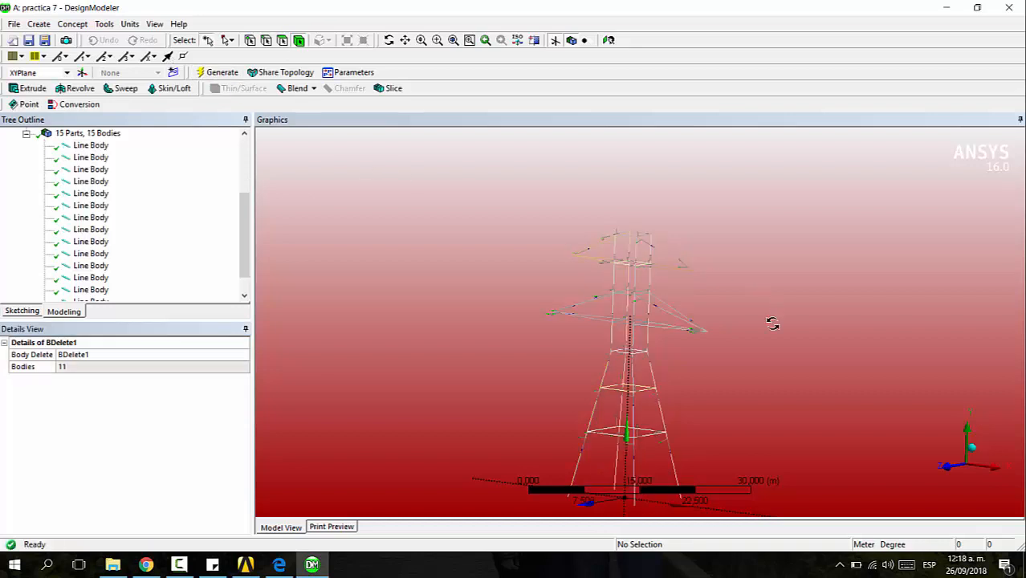
pyautogui.moveTo(773, 324)
pyautogui.mouseDown()
pyautogui.moveTo(692, 323)
pyautogui.moveTo(830, 337)
pyautogui.moveTo(822, 314)
pyautogui.moveTo(800, 337)
pyautogui.moveTo(777, 325)
pyautogui.mouseUp()
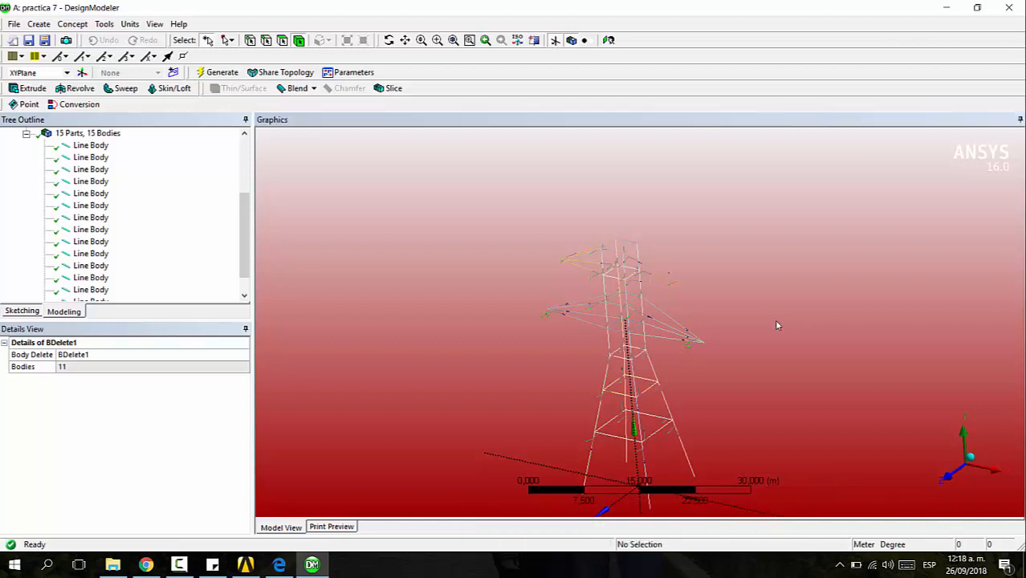
# Hide the plane axes and turn off the cross-section alignment display on the tower's line bodies
pyautogui.click(555, 40)
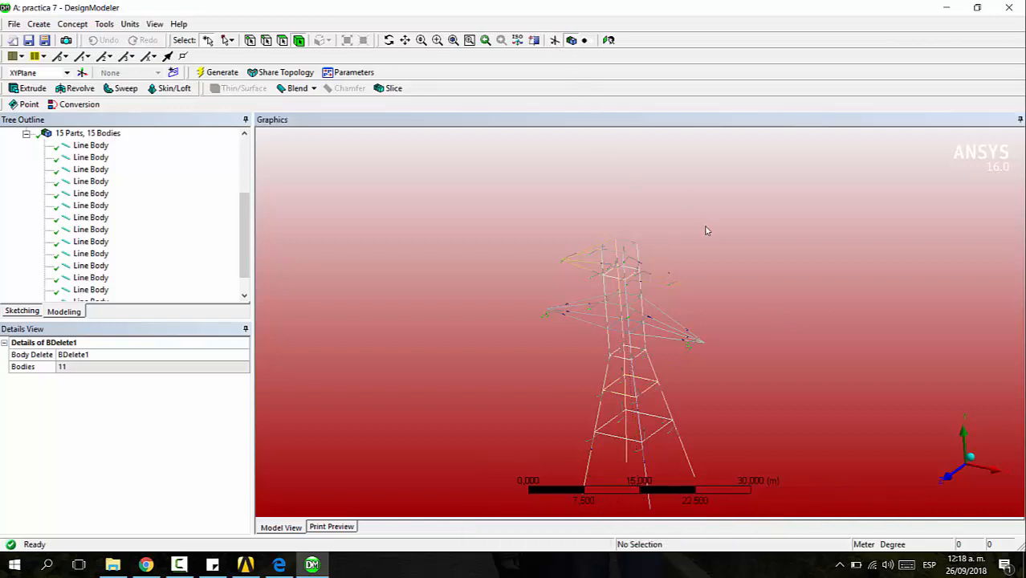
pyautogui.click(572, 41)
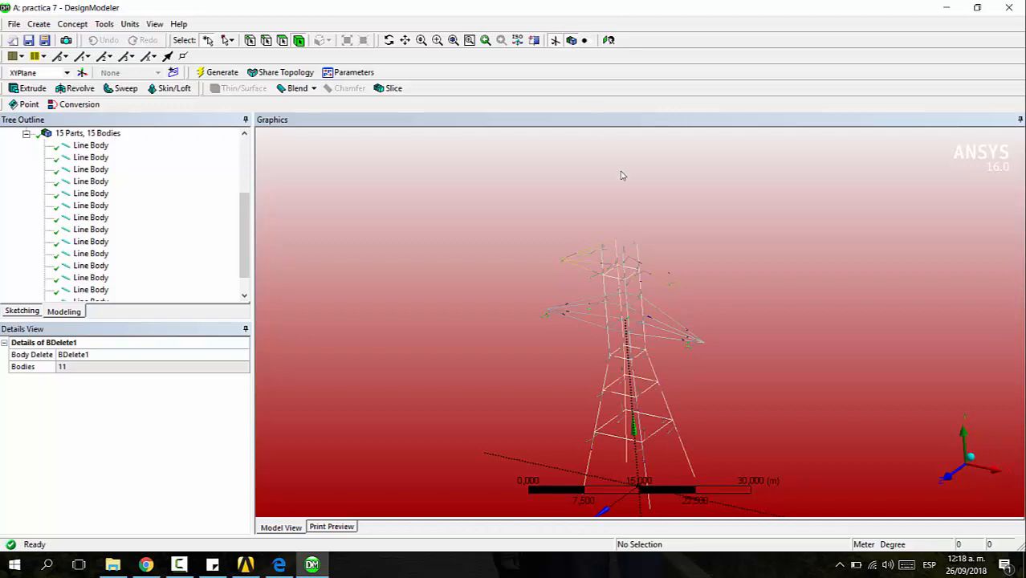
pyautogui.click(551, 40)
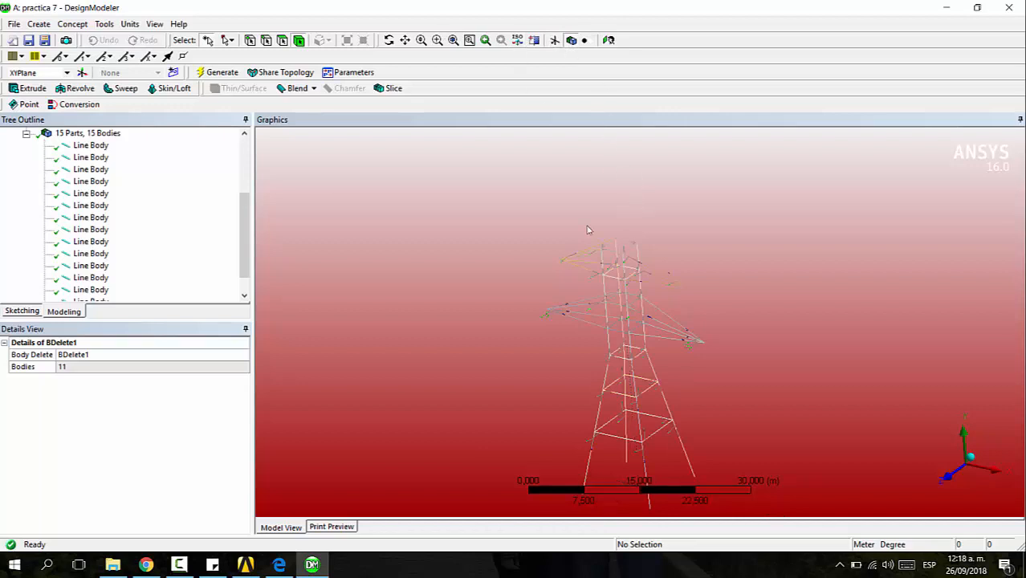
pyautogui.moveTo(587, 231); pyautogui.dragTo(549, 228, button='middle')
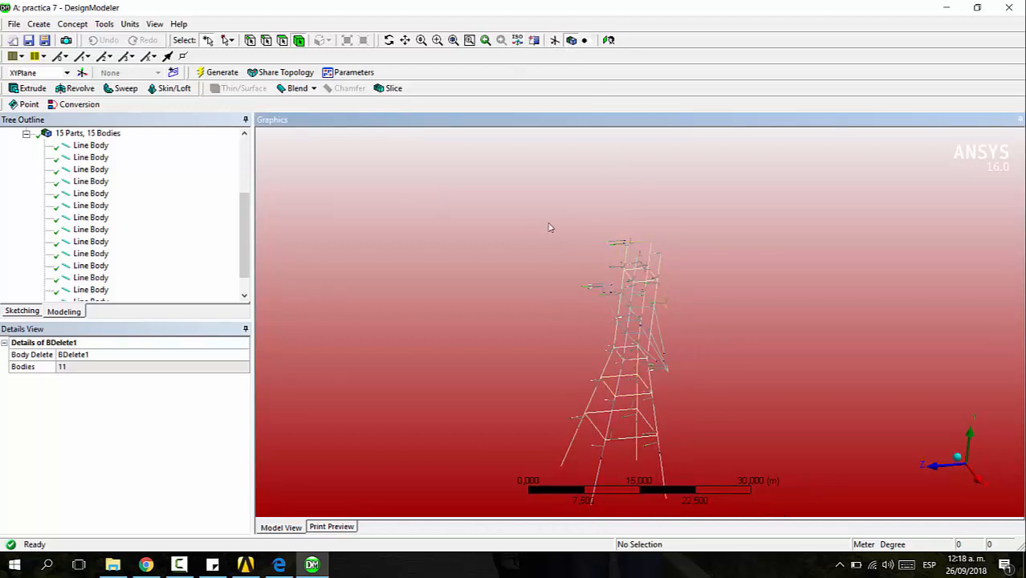
pyautogui.click(153, 25)
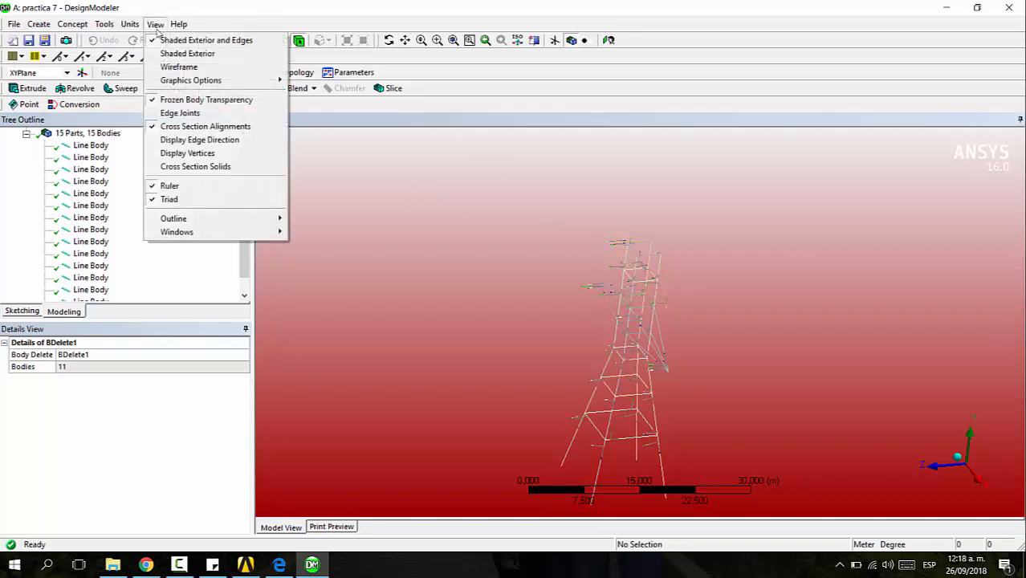
pyautogui.click(205, 126)
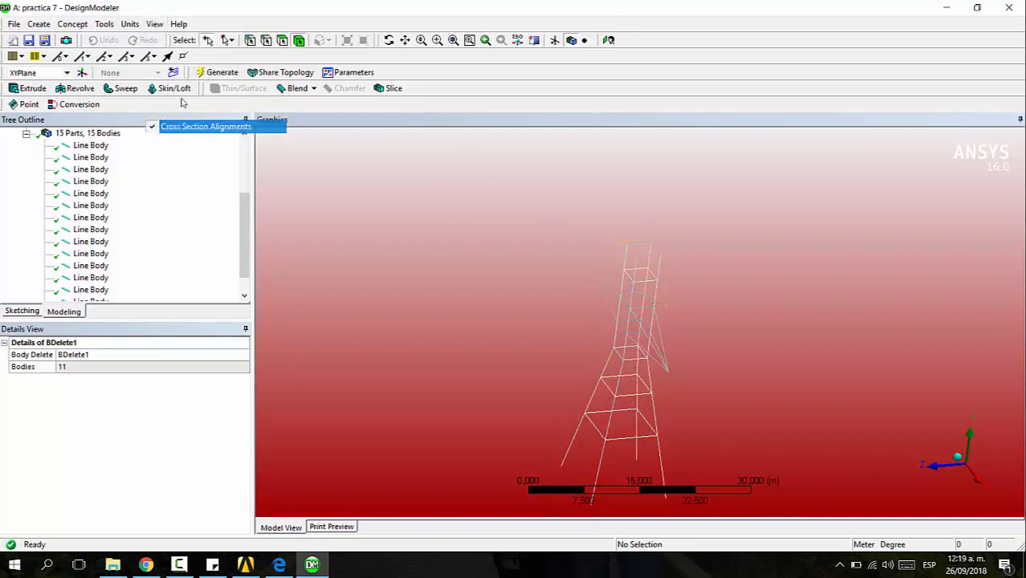
pyautogui.moveTo(586, 236); pyautogui.dragTo(681, 306, button='middle')
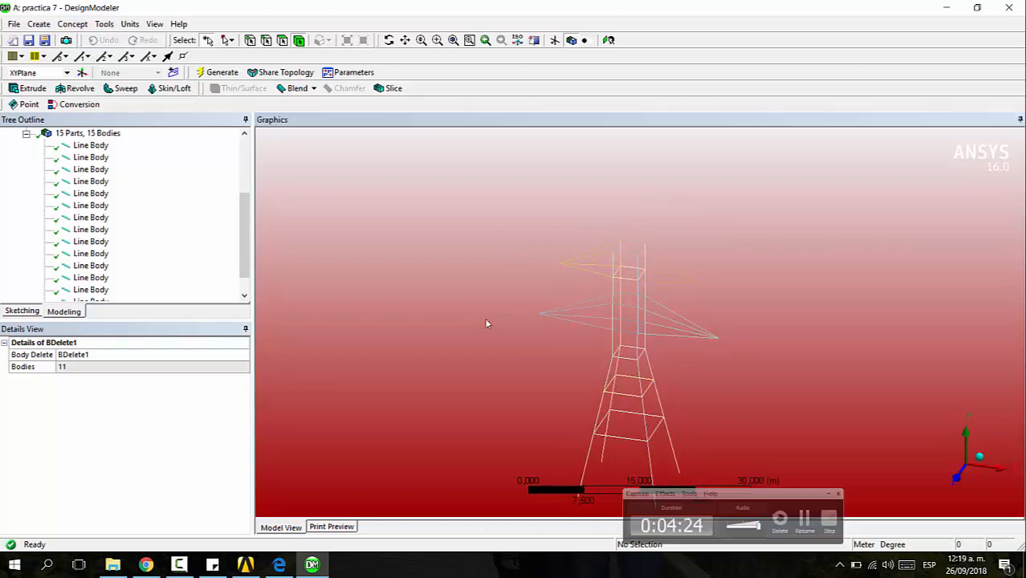
# Consult the Lines From Edges and Split Edges page of Practica #7.pdf in the browser, and return to DesignModeler
pyautogui.click(278, 564)
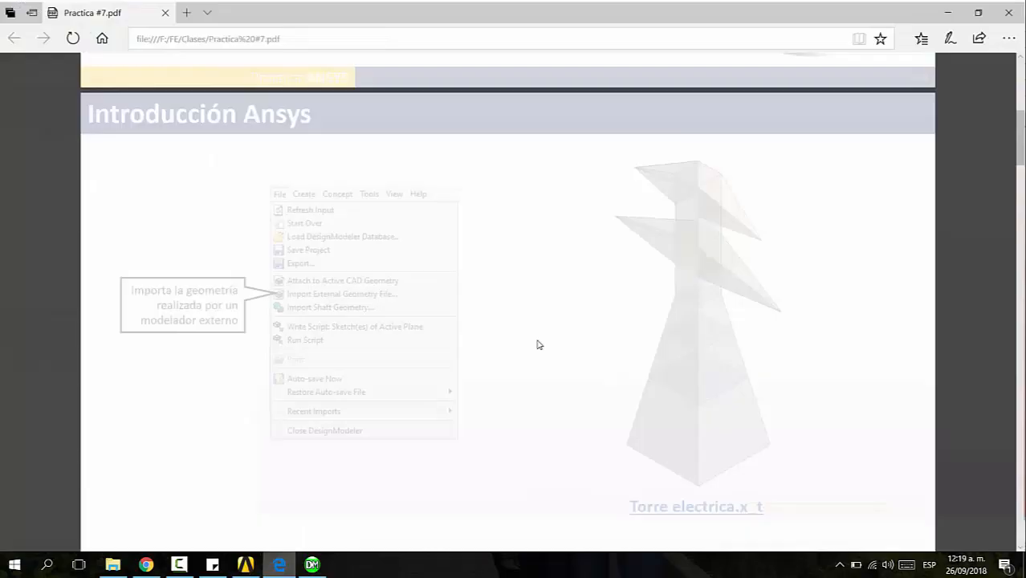
pyautogui.scroll(-10, 543, 321)
pyautogui.scroll(5, 546, 321)
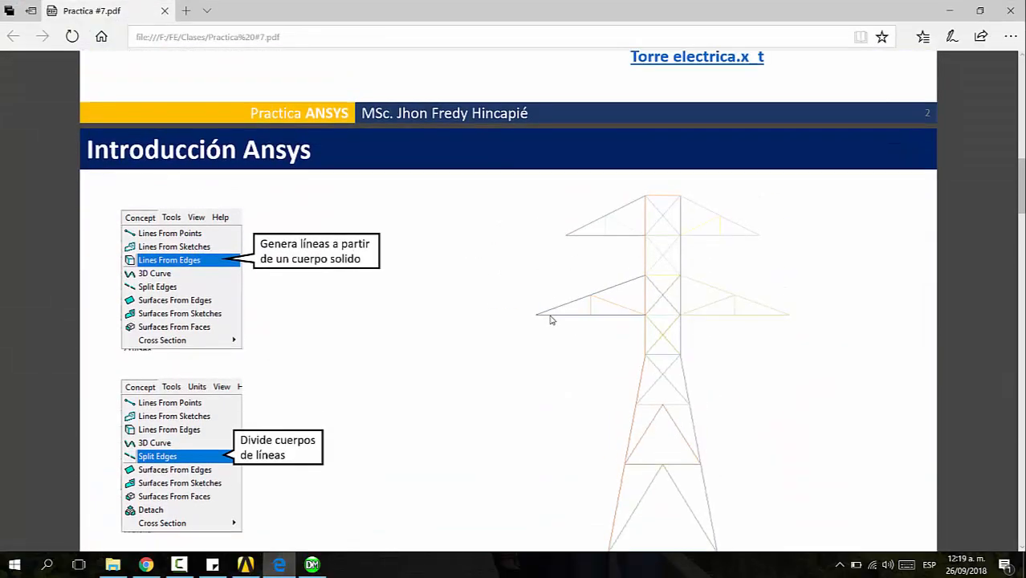
pyautogui.scroll(-2, 550, 319)
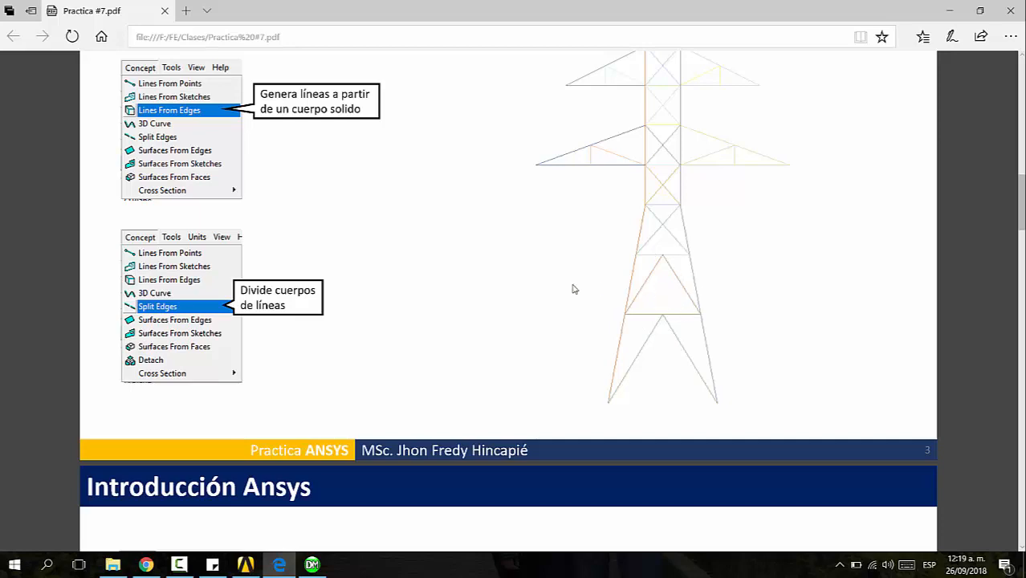
pyautogui.click(245, 565)
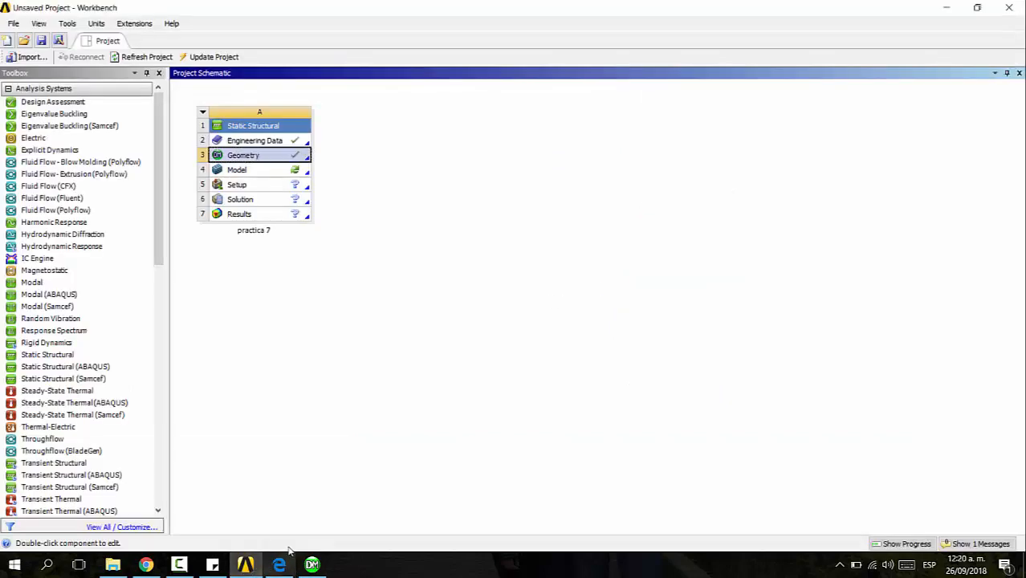
pyautogui.click(278, 566)
pyautogui.click(311, 567)
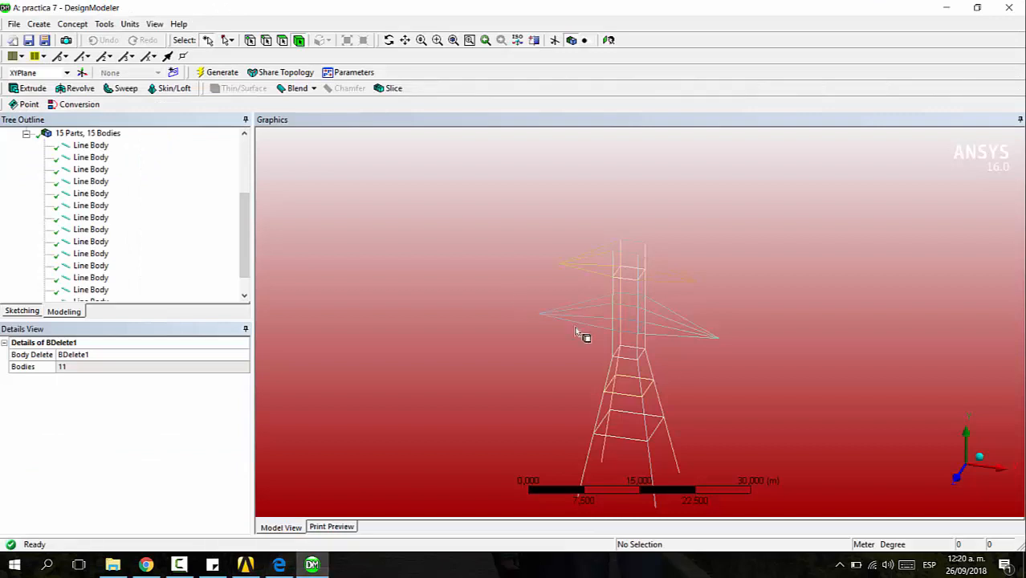
# Turn on the point display so vertices are marked along the tower's line bodies, focusing on the lower section
pyautogui.moveTo(660, 399); pyautogui.dragTo(595, 377, button='middle')
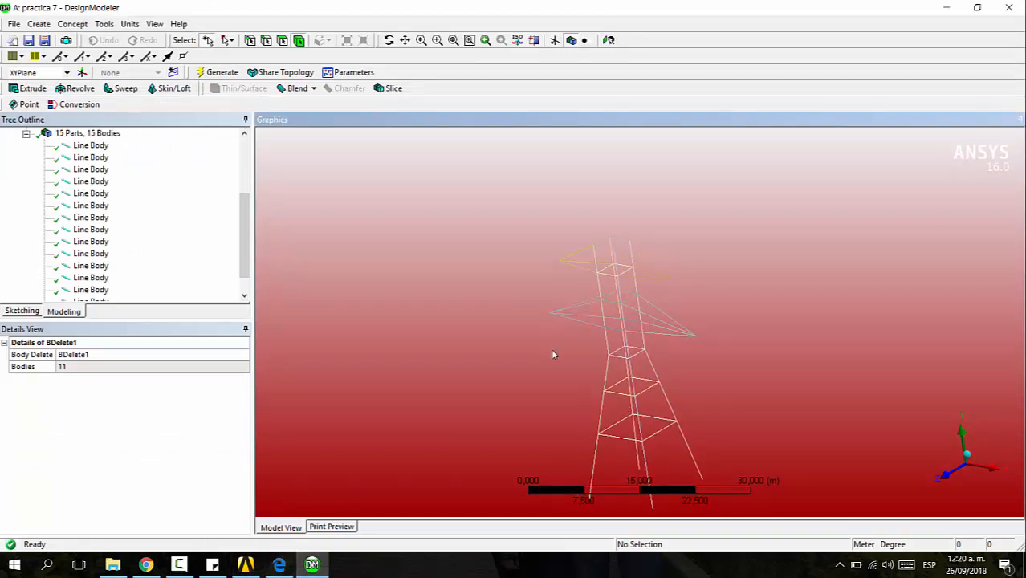
pyautogui.moveTo(552, 350); pyautogui.dragTo(715, 456, button='right')
pyautogui.scroll(-6, 716, 367)
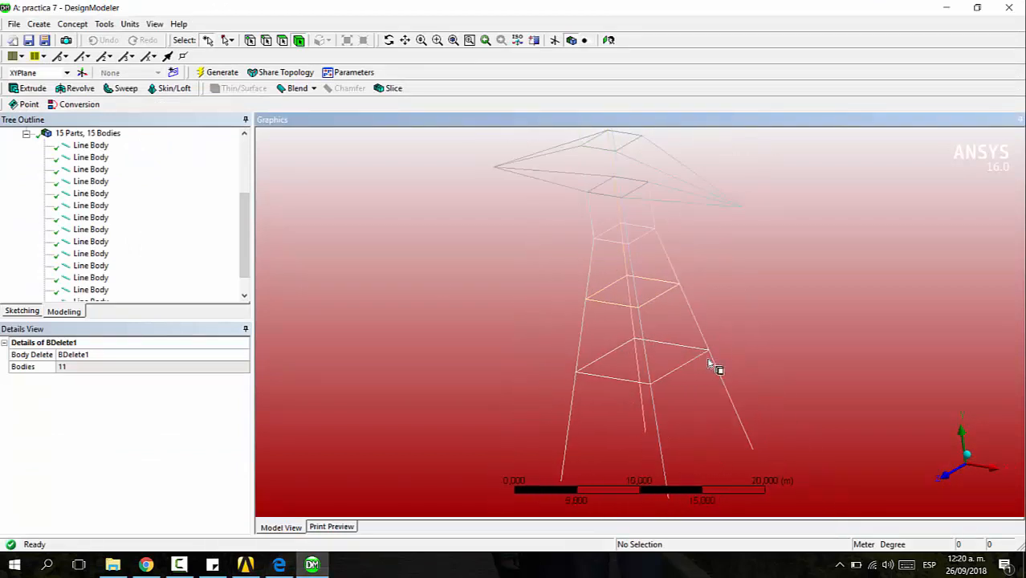
pyautogui.click(38, 24)
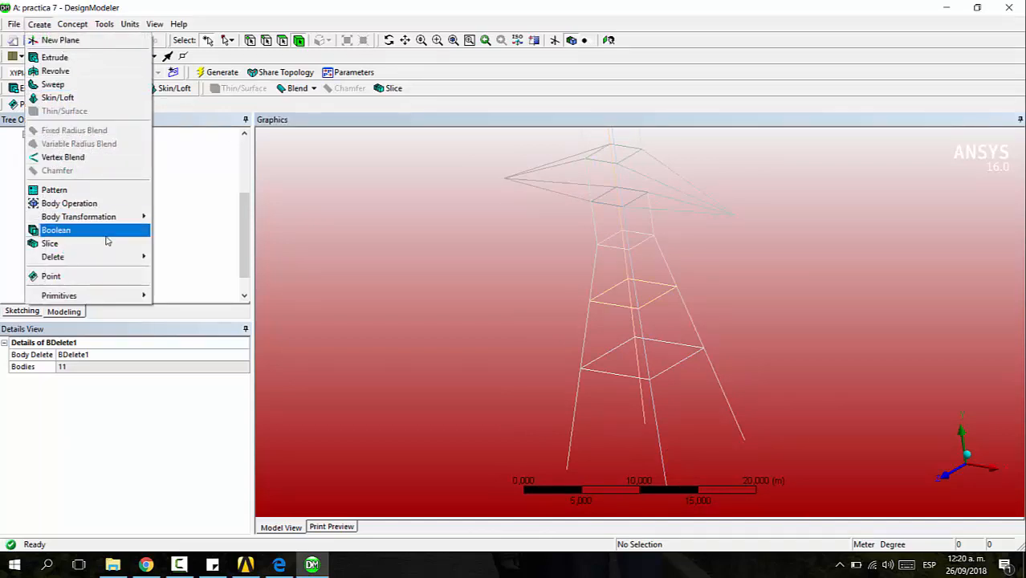
pyautogui.click(389, 238)
pyautogui.click(184, 56)
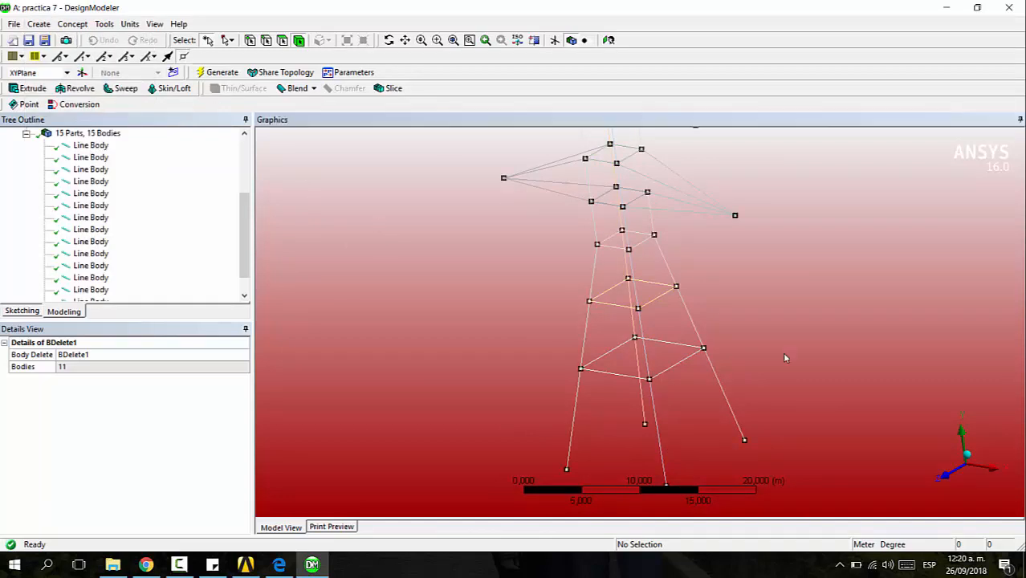
pyautogui.moveTo(785, 358); pyautogui.dragTo(832, 356, button='middle')
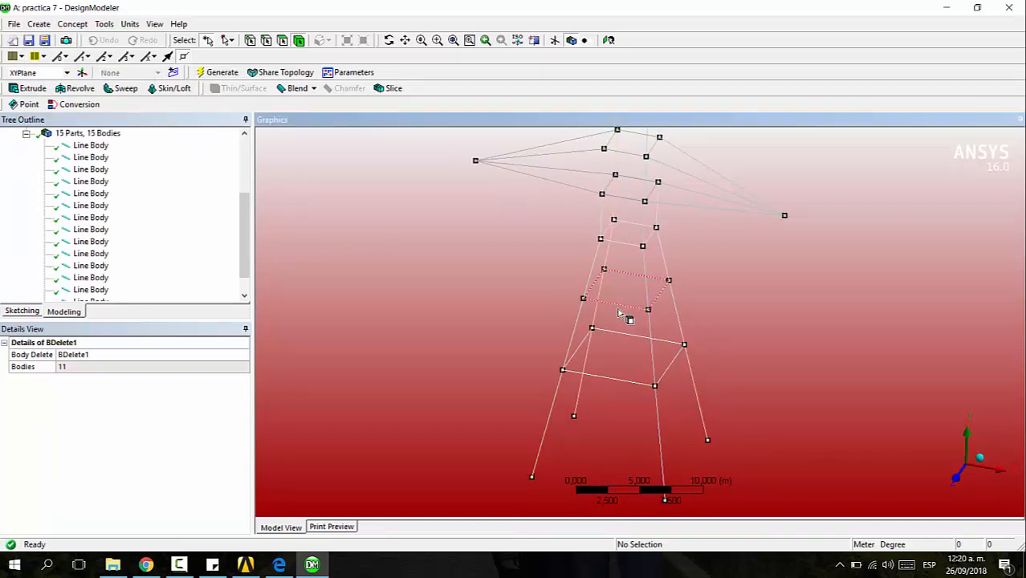
# Start a Split Edges feature and select the four edges of the tower's lowest horizontal frame
pyautogui.click(62, 24)
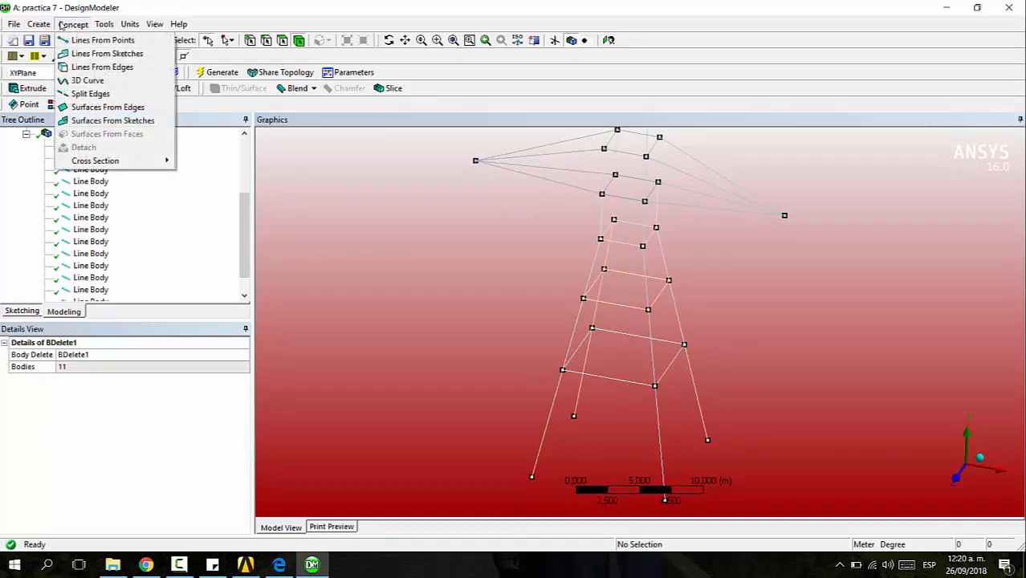
pyautogui.click(90, 93)
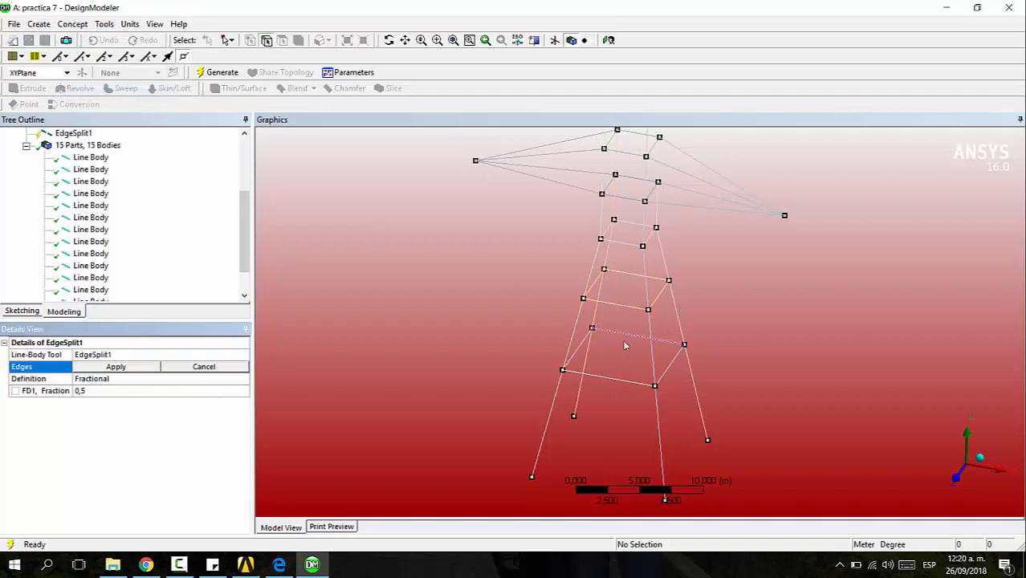
pyautogui.click(632, 381)
pyautogui.keyDown('ctrl'); pyautogui.click(672, 363); pyautogui.keyUp('ctrl')
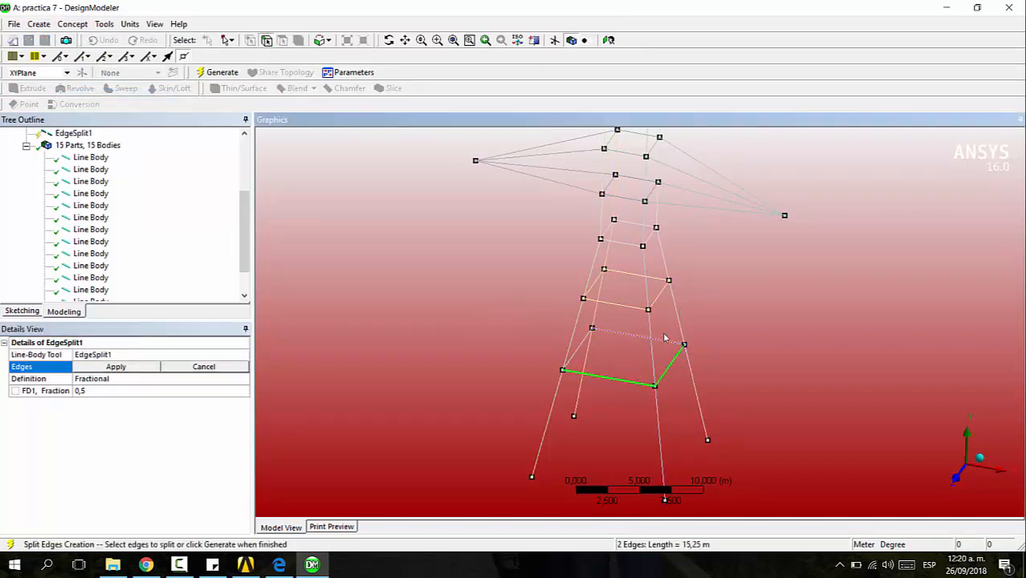
pyautogui.keyDown('ctrl'); pyautogui.click(627, 335); pyautogui.keyUp('ctrl')
pyautogui.keyDown('ctrl'); pyautogui.click(577, 353); pyautogui.keyUp('ctrl')
# Add the four edges of the second horizontal frame, apply all 8 edges, and generate the split at fraction 0,5
pyautogui.keyDown('ctrl'); pyautogui.click(627, 306); pyautogui.keyUp('ctrl')
pyautogui.keyDown('ctrl'); pyautogui.click(658, 294); pyautogui.keyUp('ctrl')
pyautogui.keyDown('ctrl'); pyautogui.click(636, 275); pyautogui.keyUp('ctrl')
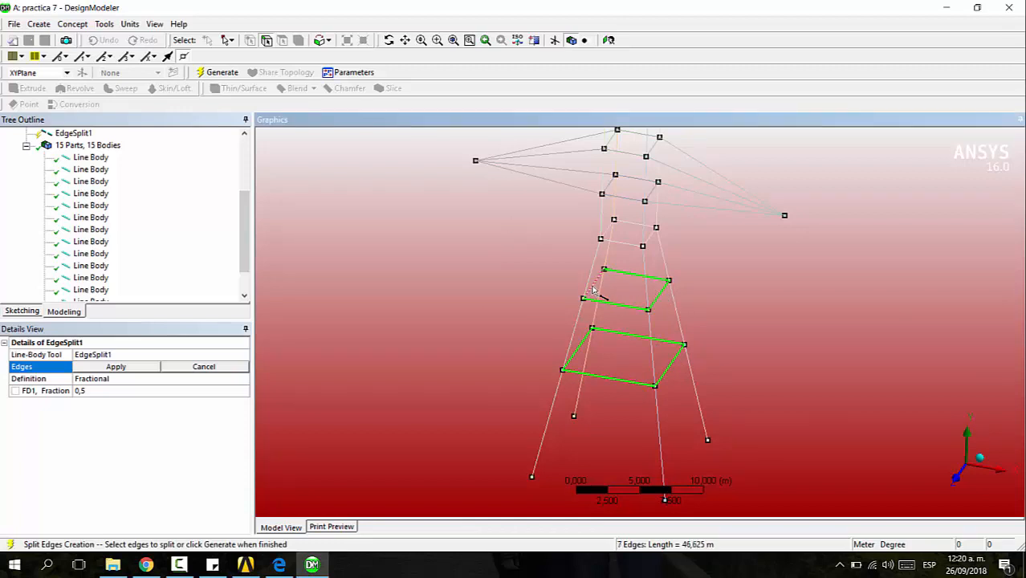
pyautogui.keyDown('ctrl'); pyautogui.click(593, 285); pyautogui.keyUp('ctrl')
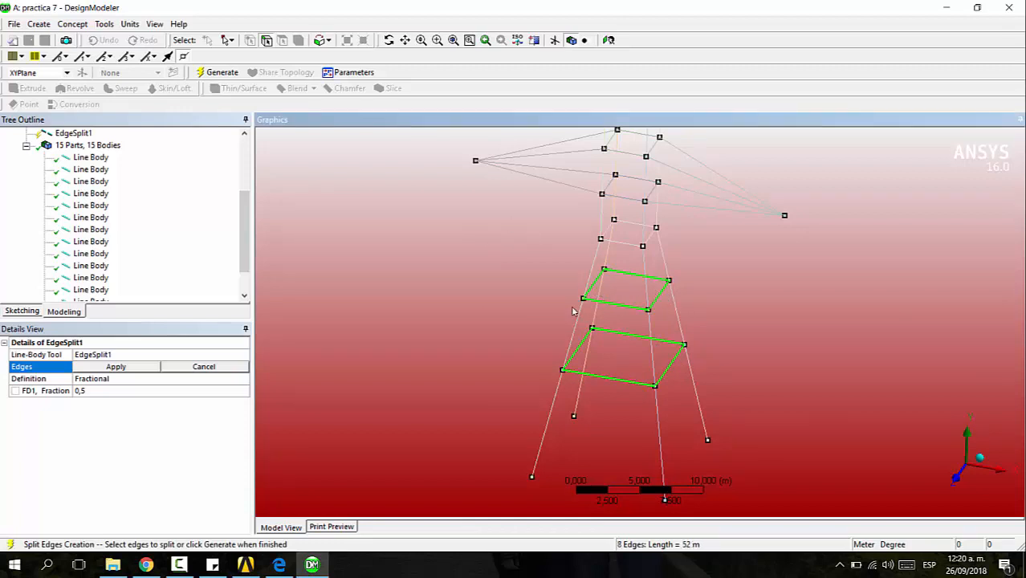
pyautogui.click(116, 367)
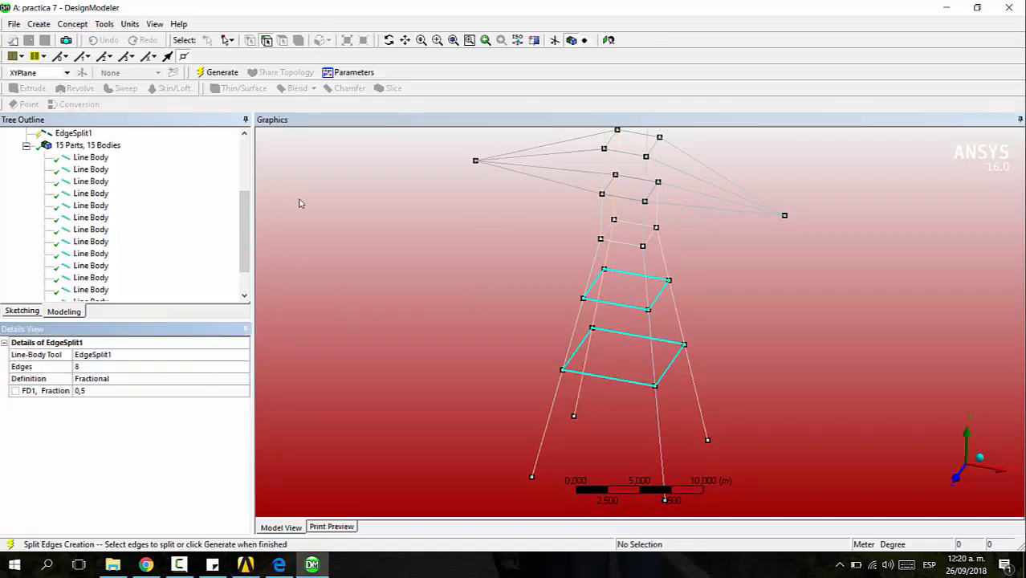
pyautogui.click(224, 74)
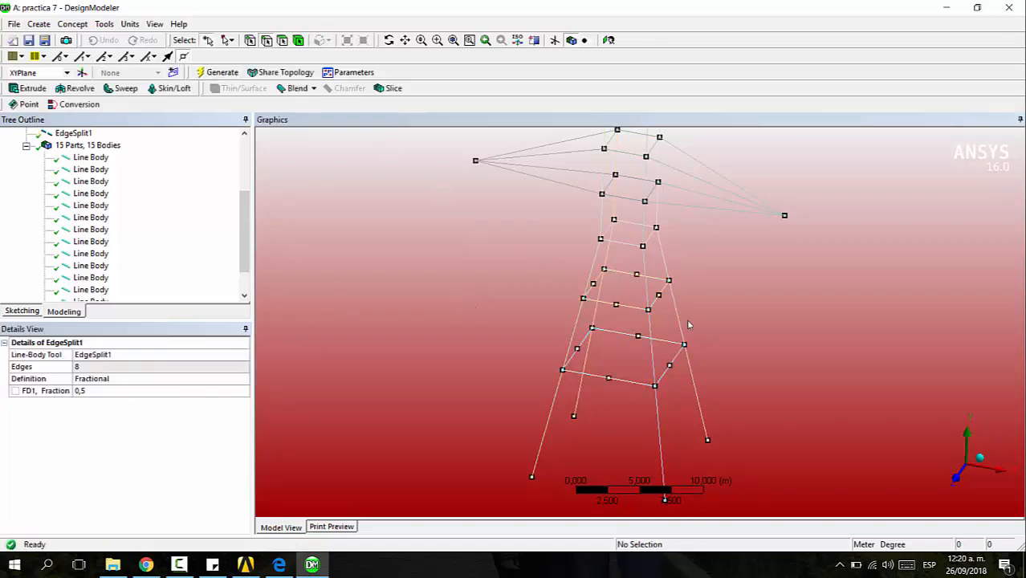
# Inspect the split frames, review the bracing, cross-section and mesh pages of Practica #7.pdf, and return to DesignModeler
pyautogui.moveTo(689, 325); pyautogui.dragTo(673, 329, button='middle')
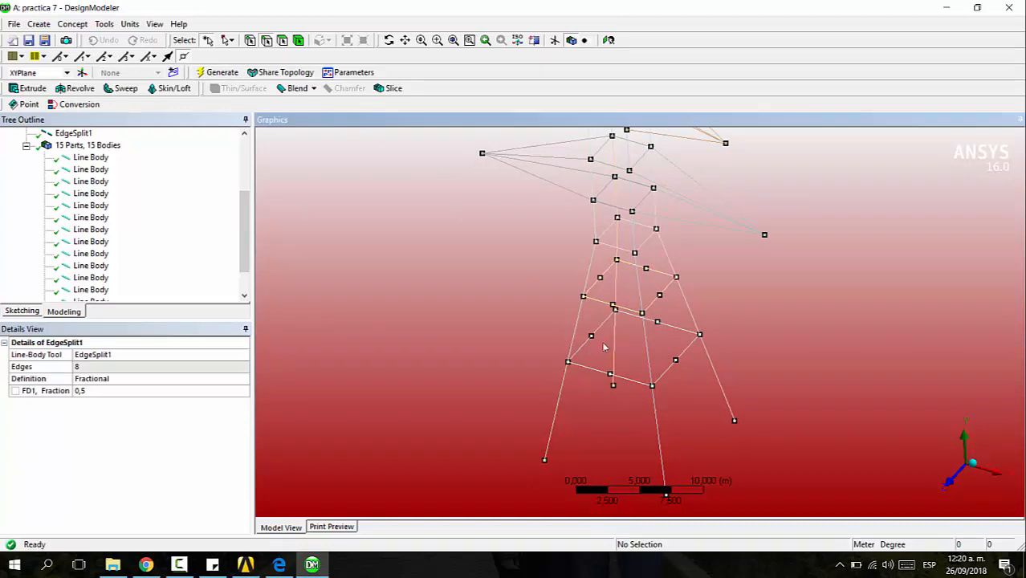
pyautogui.moveTo(369, 261); pyautogui.dragTo(449, 309, button='middle')
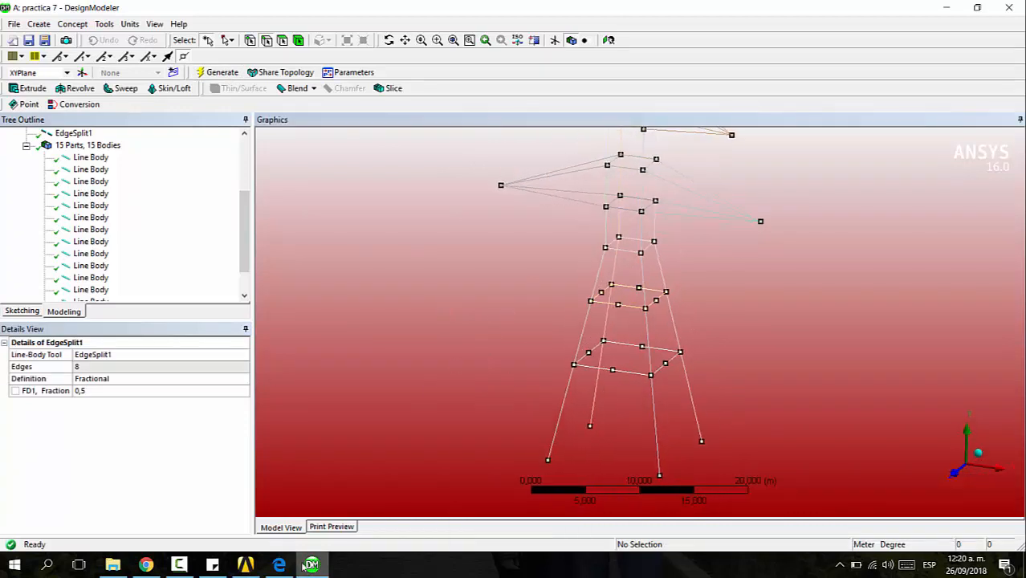
pyautogui.click(294, 567)
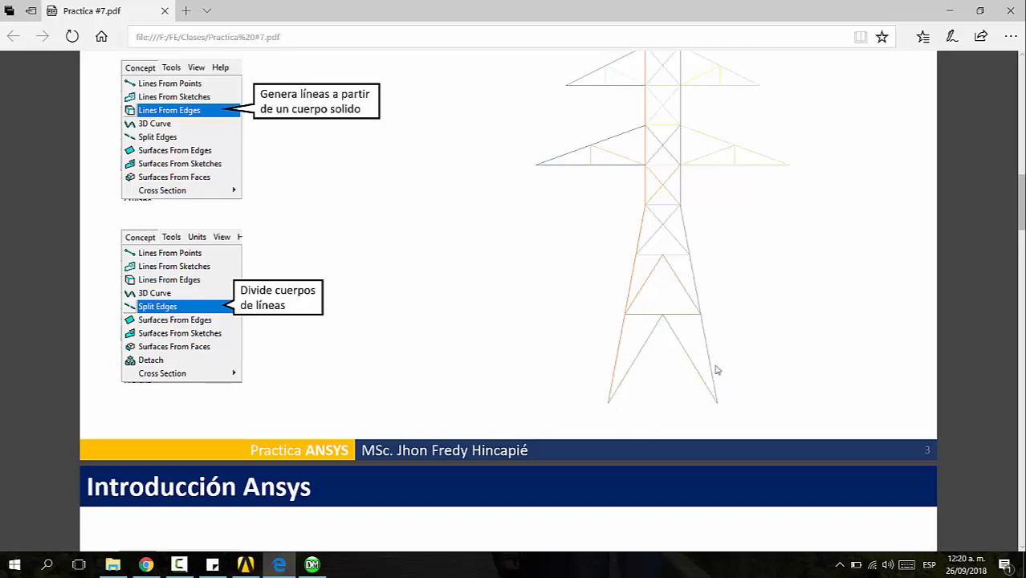
pyautogui.scroll(7, 718, 371)
pyautogui.scroll(-7, 717, 356)
pyautogui.scroll(-15, 595, 401)
pyautogui.scroll(8, 601, 388)
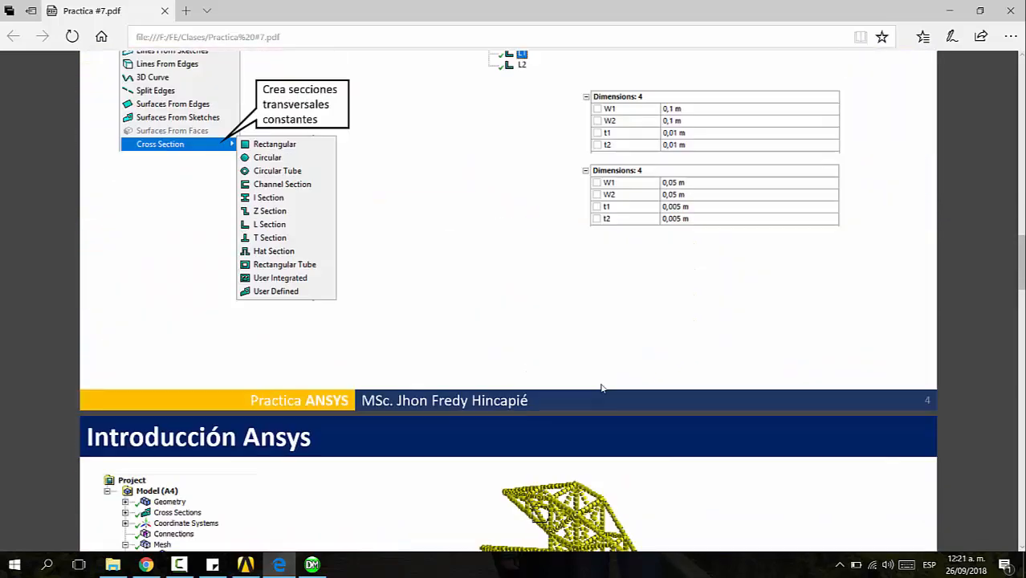
pyautogui.scroll(-6, 602, 388)
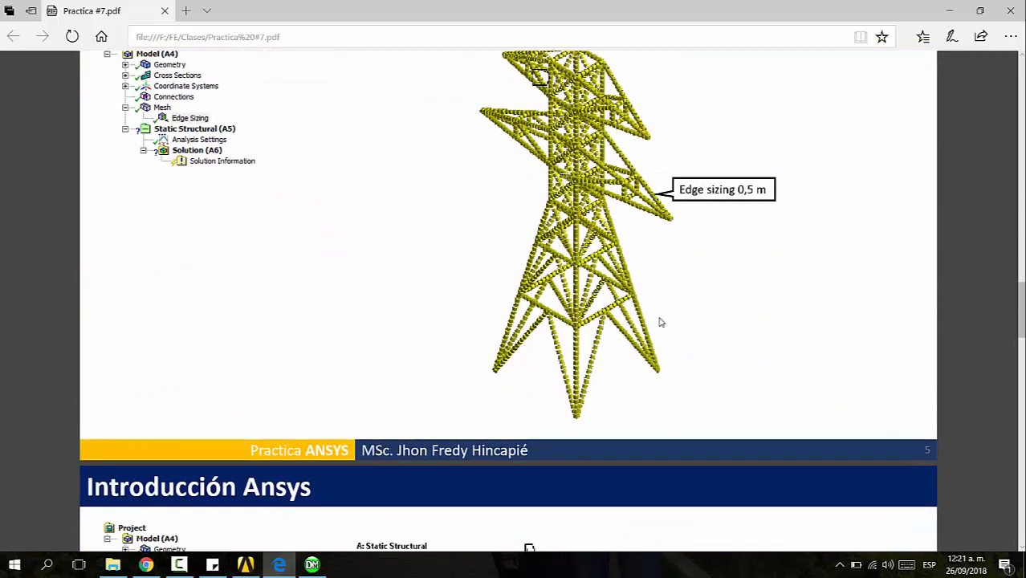
pyautogui.scroll(14, 661, 322)
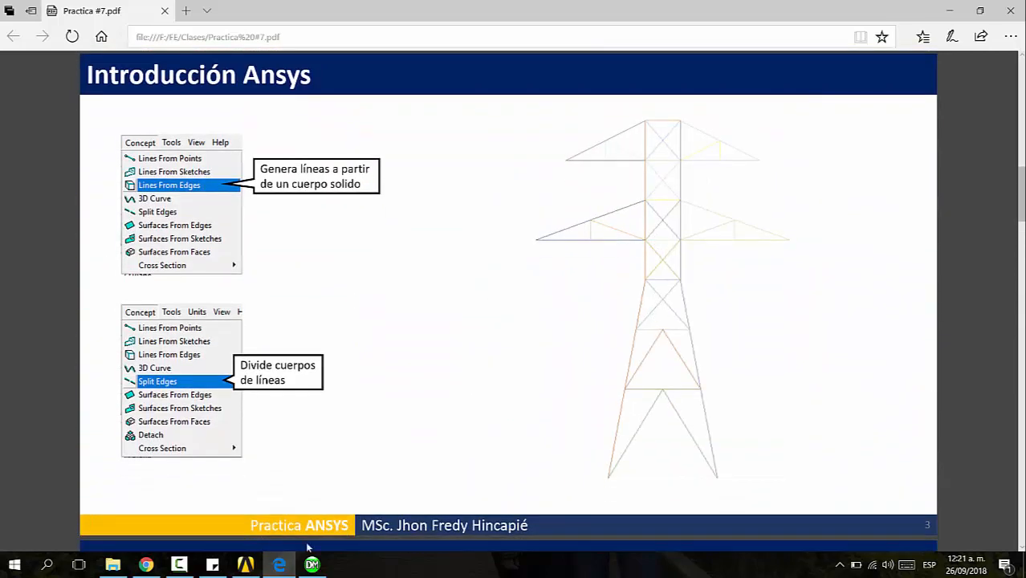
pyautogui.click(310, 564)
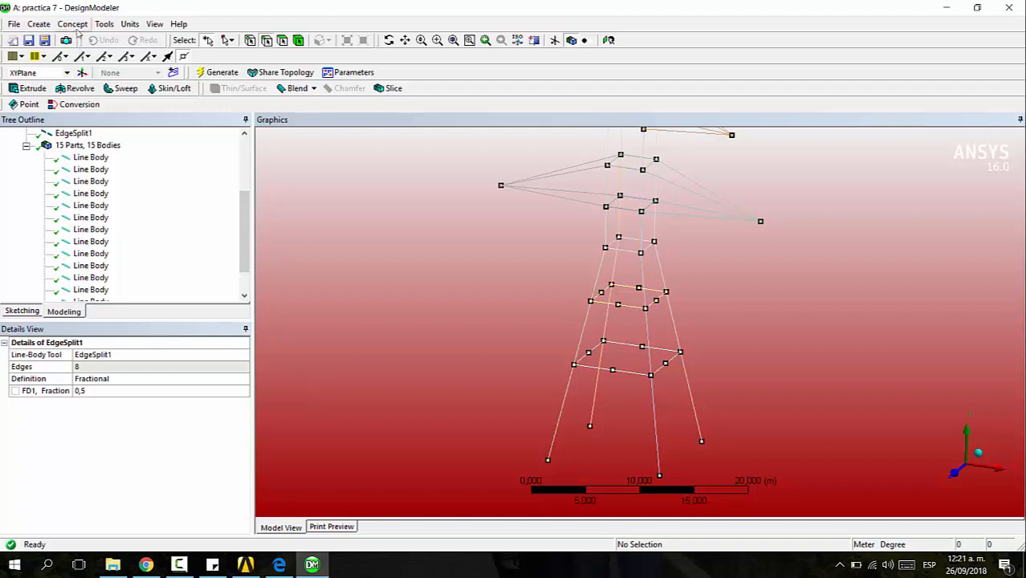
# Start a Lines From Points feature and brace two adjacent base faces, joining the tower's feet to the lowest frame's edge midpoints
pyautogui.click(39, 24)
pyautogui.click(74, 24)
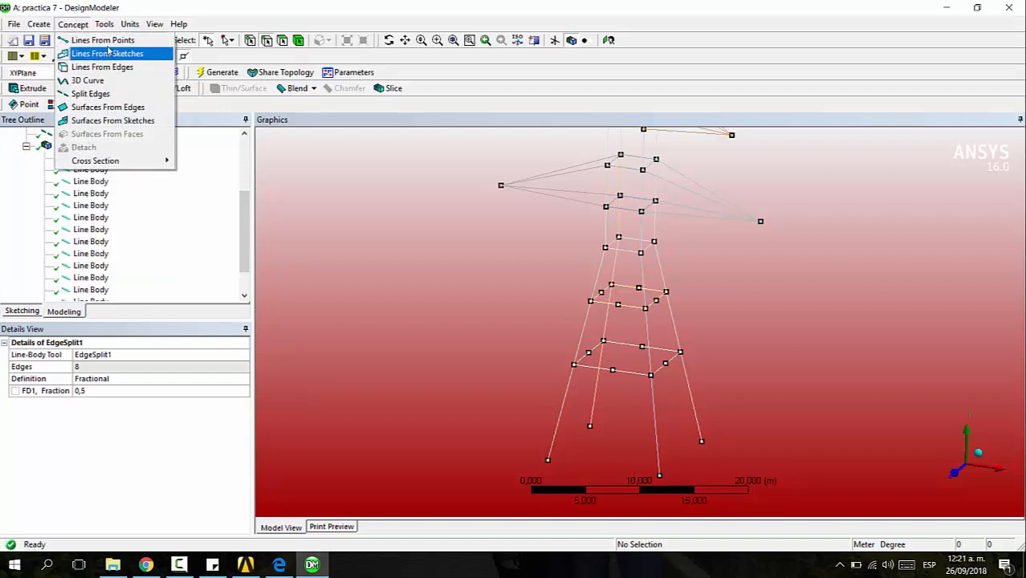
pyautogui.click(92, 39)
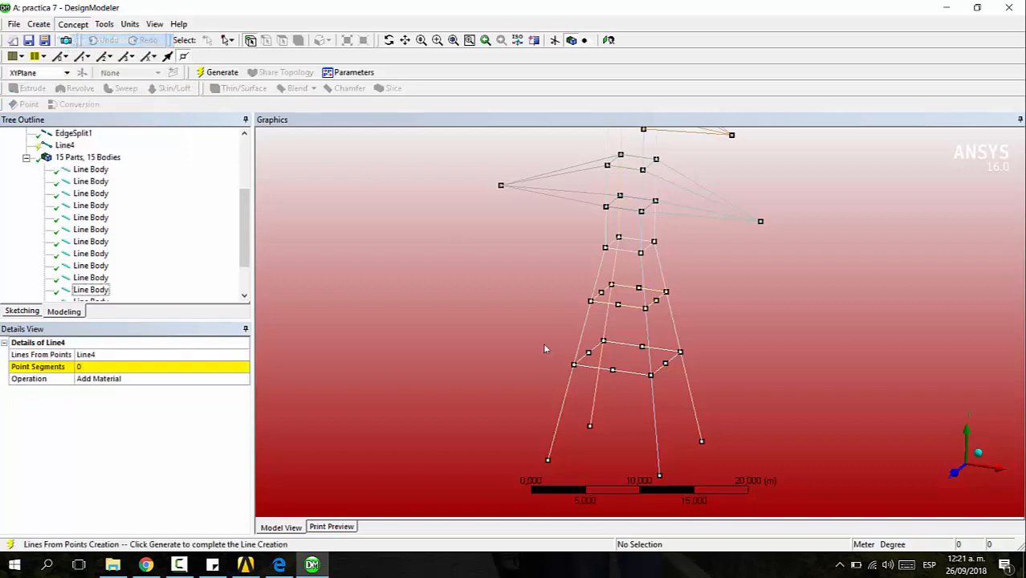
pyautogui.click(548, 461)
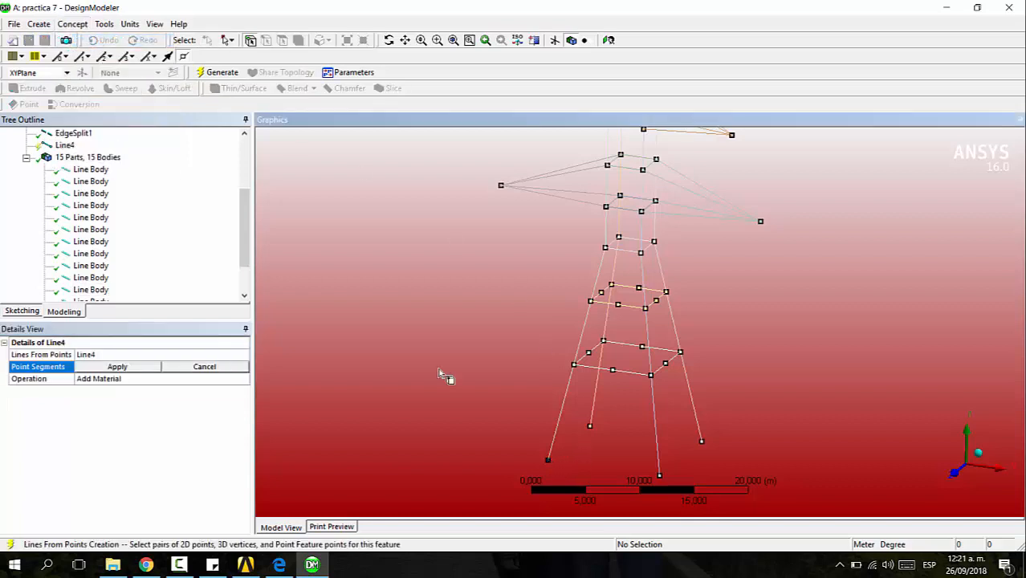
pyautogui.keyDown('ctrl'); pyautogui.click(613, 371); pyautogui.keyUp('ctrl')
pyautogui.keyDown('ctrl'); pyautogui.click(659, 475); pyautogui.keyUp('ctrl')
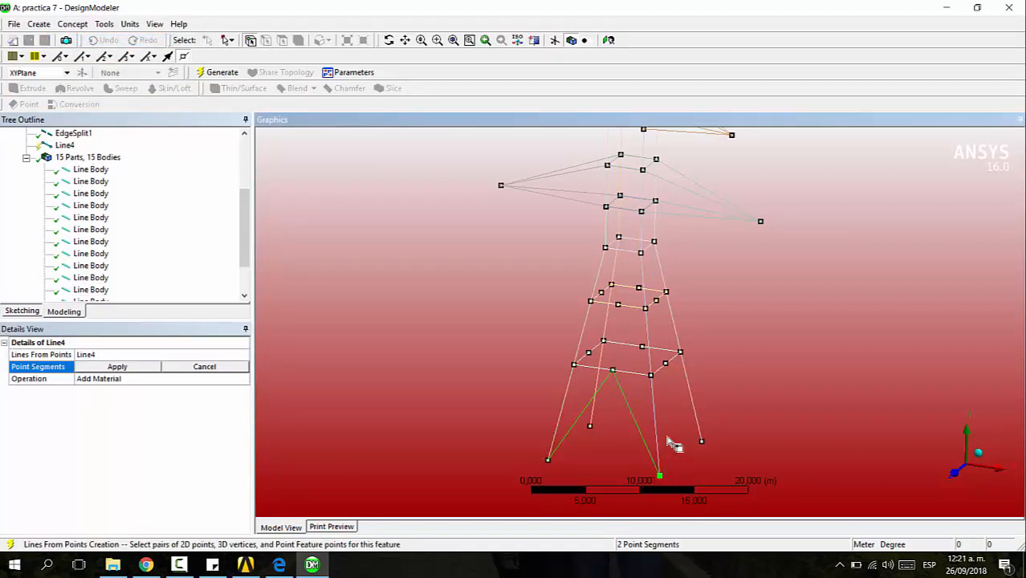
pyautogui.keyDown('ctrl'); pyautogui.click(666, 364); pyautogui.keyUp('ctrl')
pyautogui.keyDown('ctrl'); pyautogui.click(702, 441); pyautogui.keyUp('ctrl')
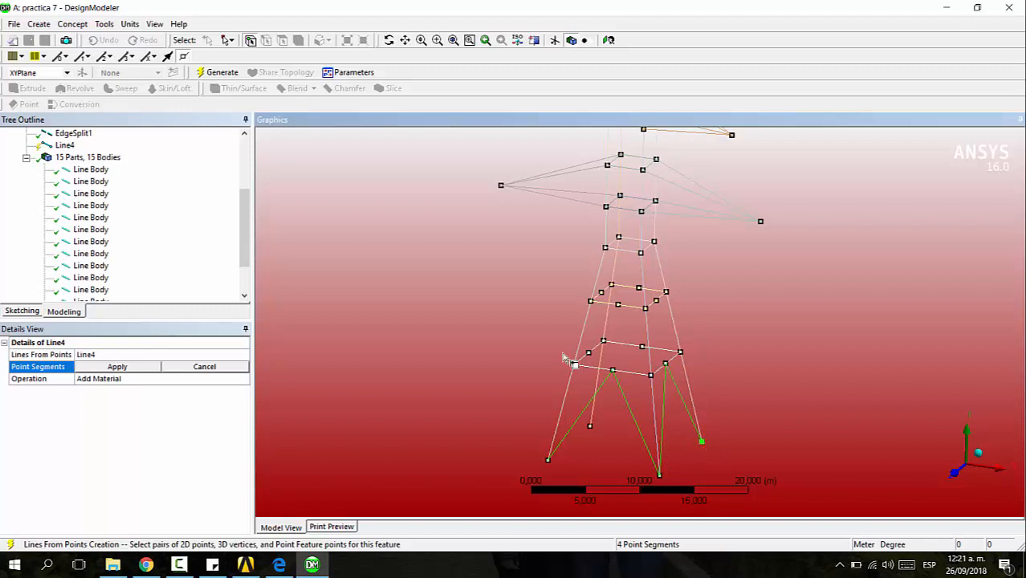
# Brace the other two base faces from the feet to the lowest frame's edge midpoints and generate the 8 point segments
pyautogui.moveTo(726, 424); pyautogui.dragTo(357, 346, button='middle')
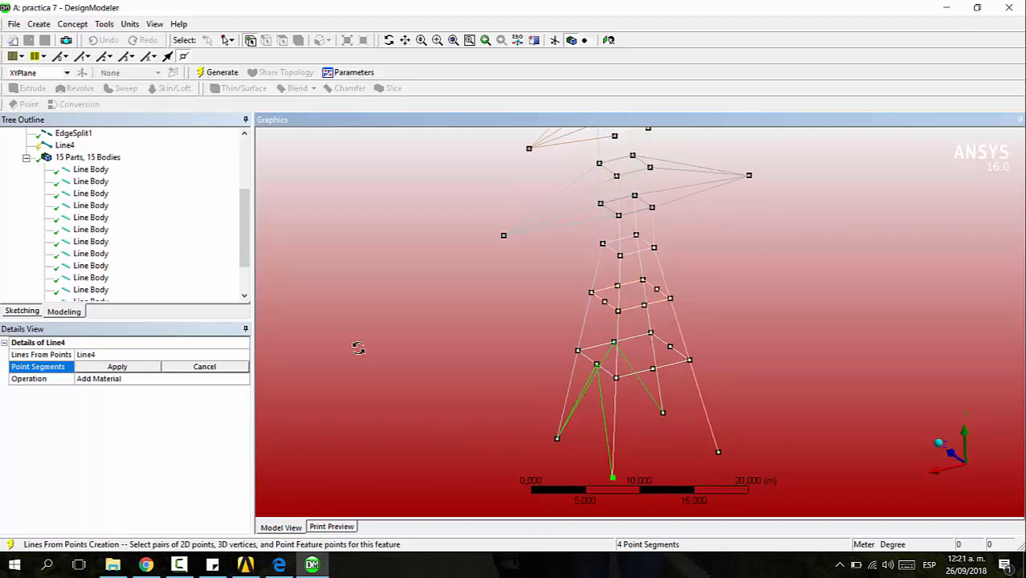
pyautogui.keyDown('ctrl'); pyautogui.click(654, 368); pyautogui.keyUp('ctrl')
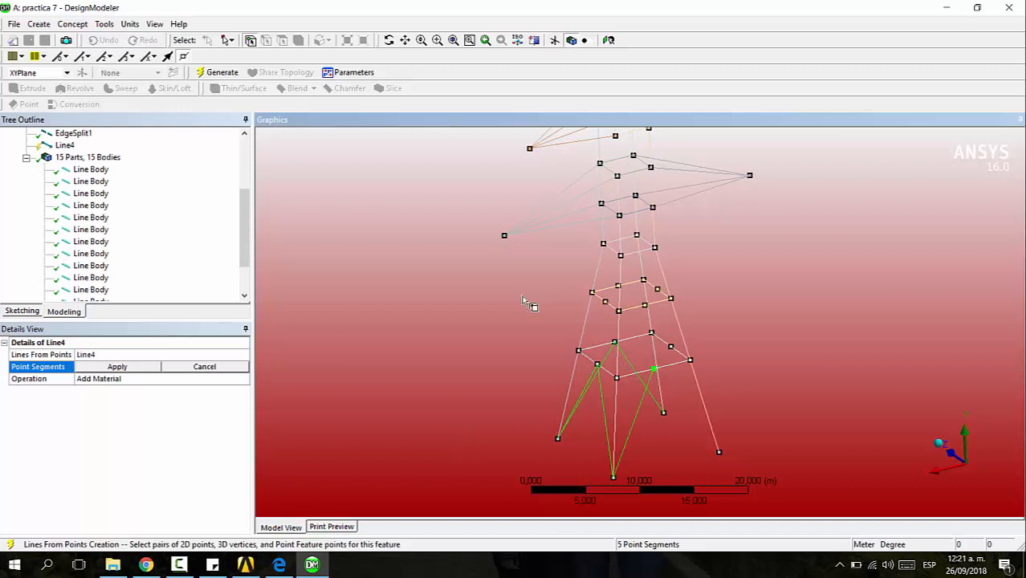
pyautogui.keyDown('ctrl'); pyautogui.click(719, 453); pyautogui.keyUp('ctrl')
pyautogui.moveTo(723, 455); pyautogui.dragTo(554, 455, button='middle')
pyautogui.keyDown('ctrl'); pyautogui.click(551, 461); pyautogui.keyUp('ctrl')
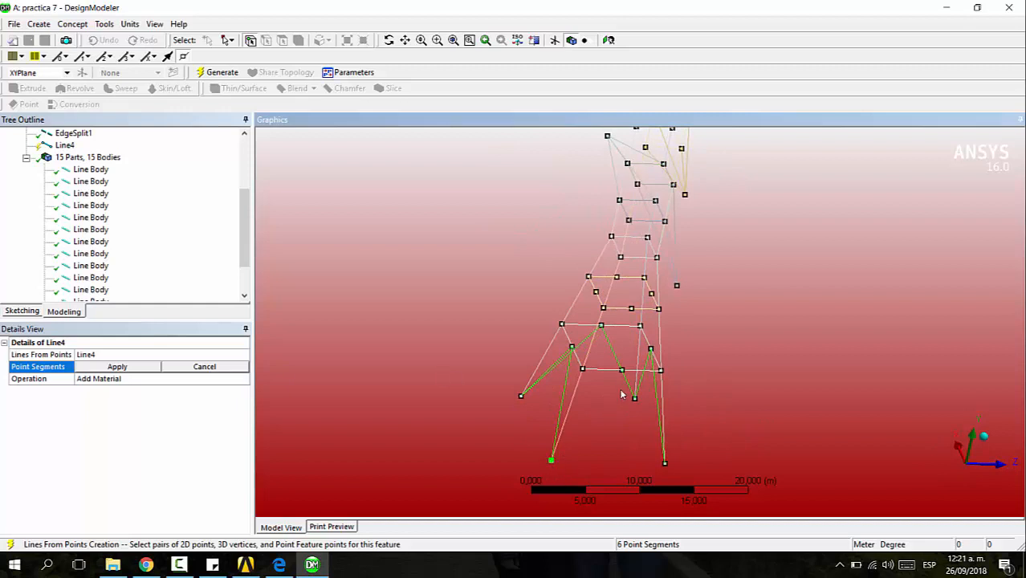
pyautogui.keyDown('ctrl'); pyautogui.click(634, 398); pyautogui.keyUp('ctrl')
pyautogui.keyDown('ctrl'); pyautogui.click(622, 371); pyautogui.keyUp('ctrl')
pyautogui.keyDown('ctrl'); pyautogui.click(664, 462); pyautogui.keyUp('ctrl')
pyautogui.moveTo(710, 447); pyautogui.dragTo(306, 279, button='middle')
pyautogui.click(217, 72)
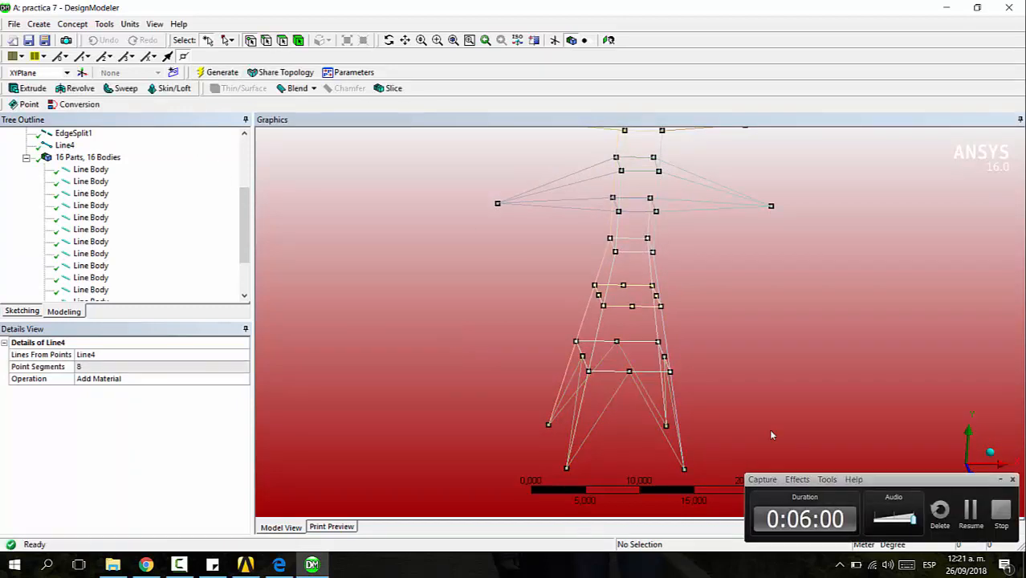
# Start another Lines From Points feature for the bracing above the tower's lowest horizontal frame
pyautogui.click(39, 24)
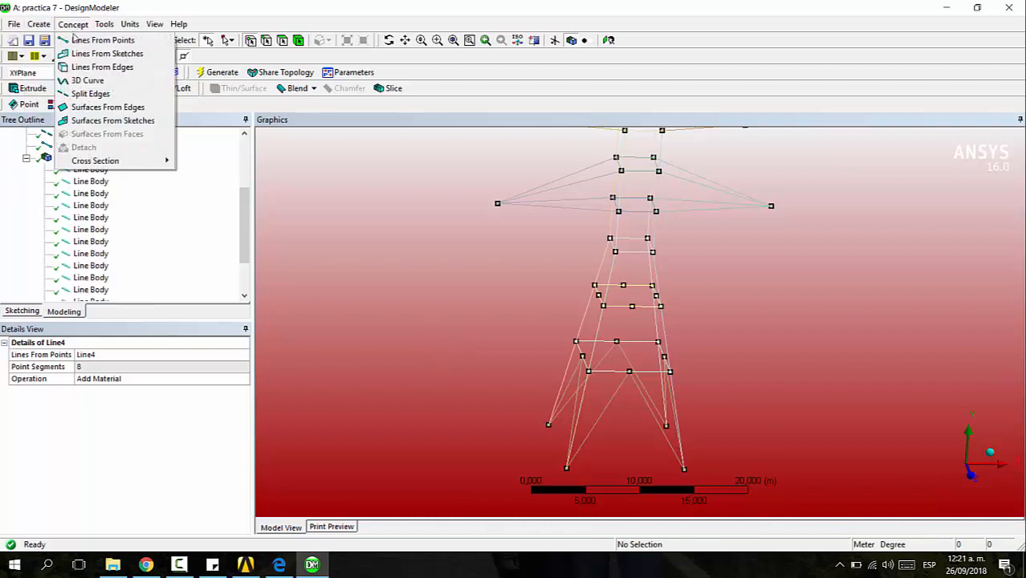
pyautogui.click(88, 39)
pyautogui.click(589, 371)
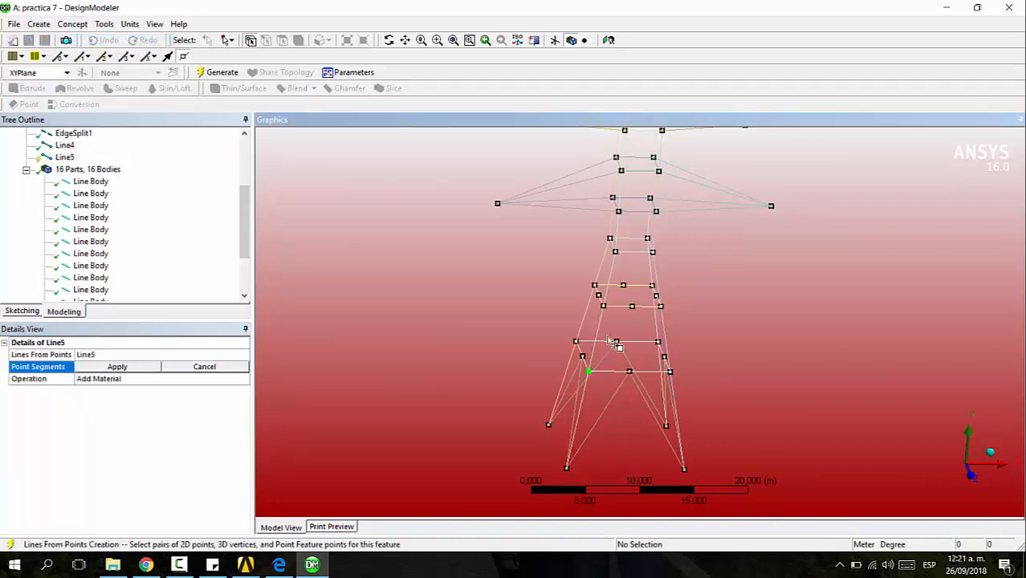
pyautogui.click(632, 307)
pyautogui.click(670, 371)
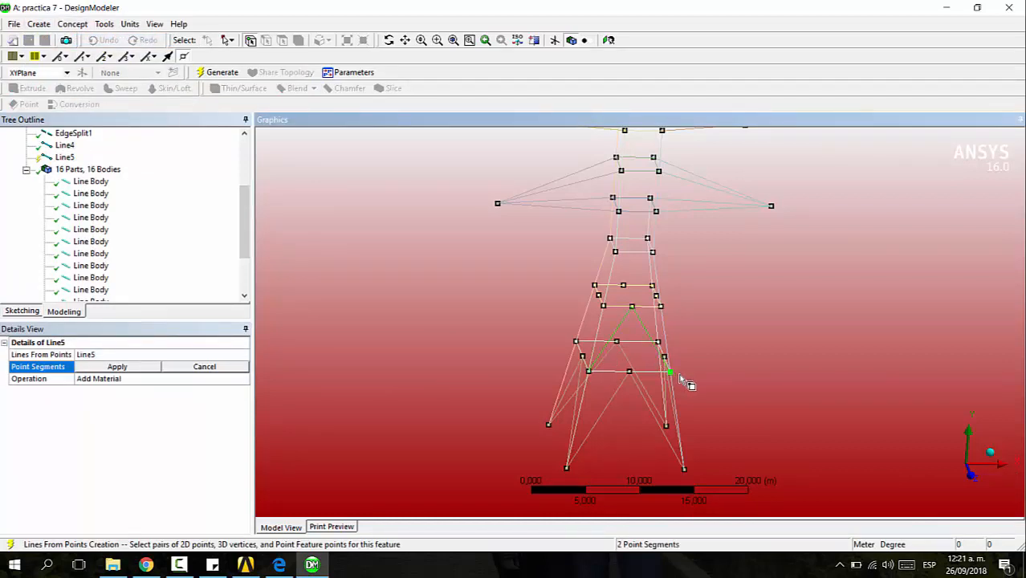
pyautogui.moveTo(728, 365); pyautogui.dragTo(613, 346, button='middle')
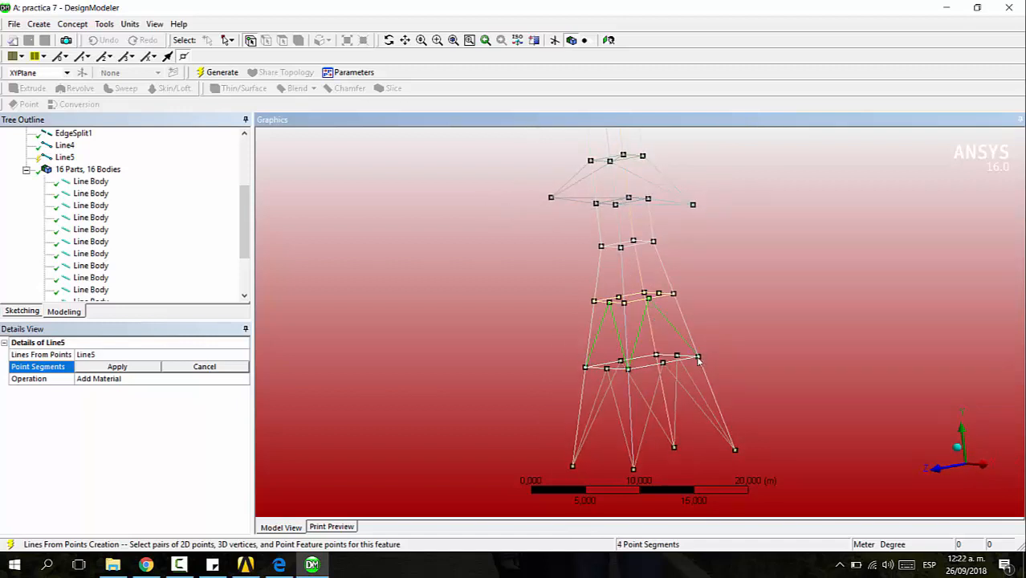
pyautogui.moveTo(733, 350); pyautogui.dragTo(686, 404, button='middle')
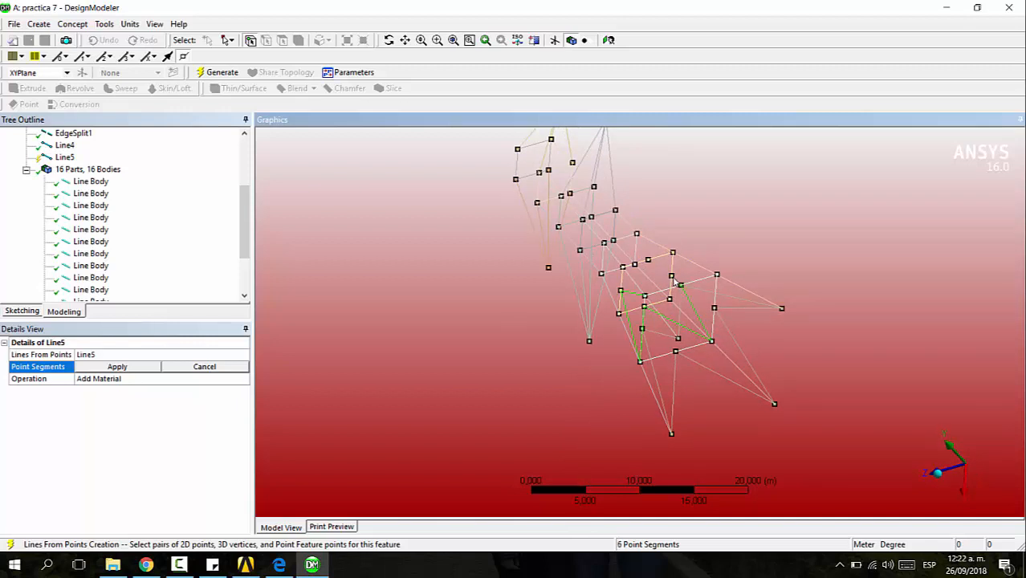
pyautogui.scroll(-3, 739, 306)
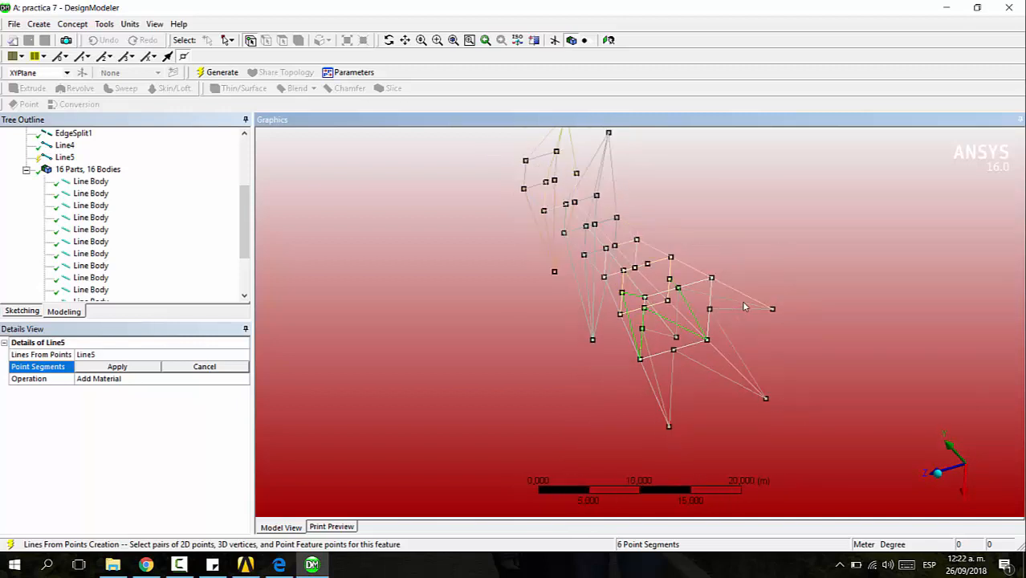
pyautogui.moveTo(641, 407); pyautogui.dragTo(621, 293, button='middle')
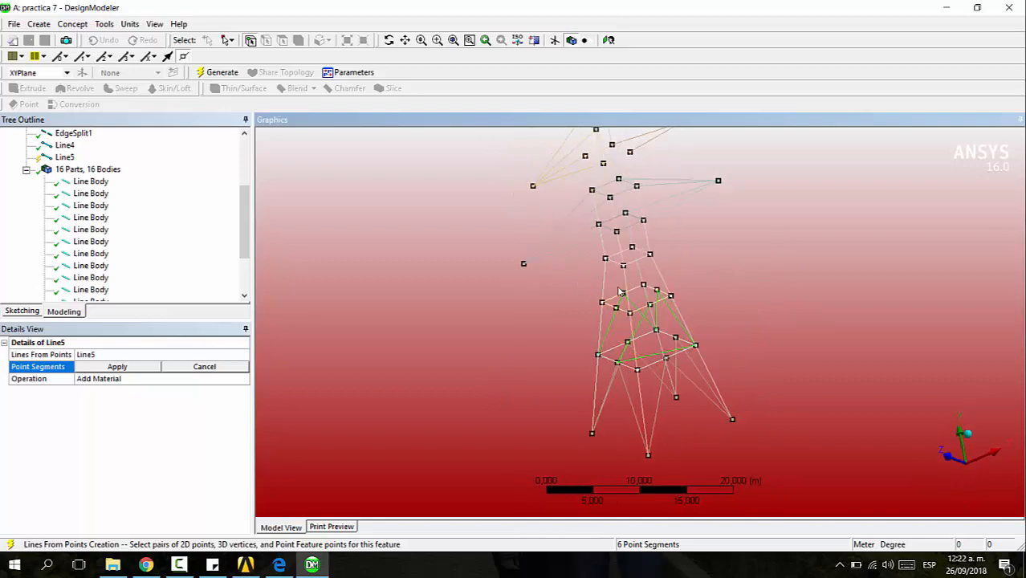
pyautogui.click(175, 367)
# Restart the point selection and join two adjacent corners of the lowest frame to the second frame's edge midpoint on one face
pyautogui.moveTo(687, 314); pyautogui.dragTo(783, 109, button='middle')
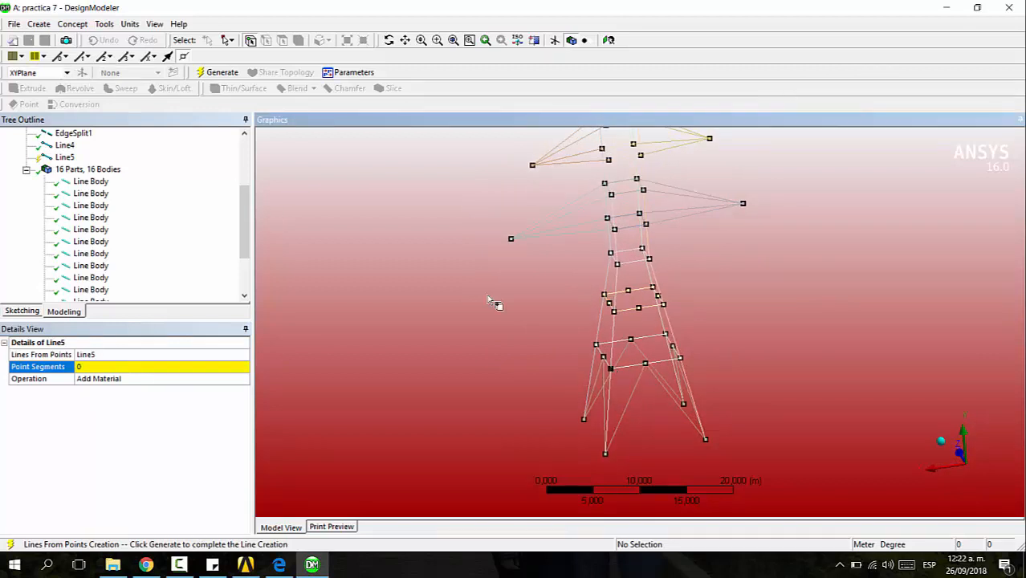
pyautogui.click(610, 369)
pyautogui.click(640, 308)
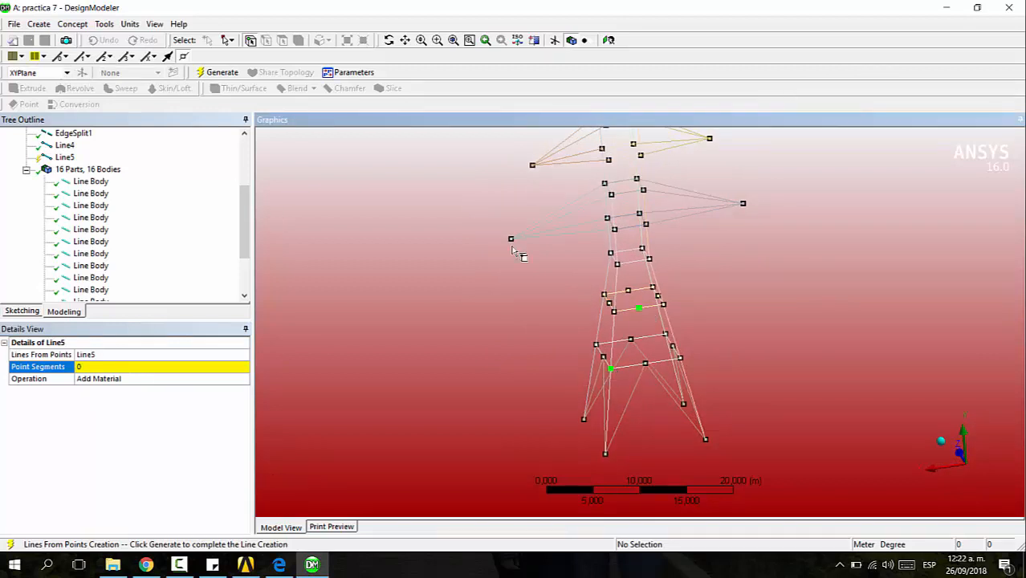
pyautogui.click(81, 366)
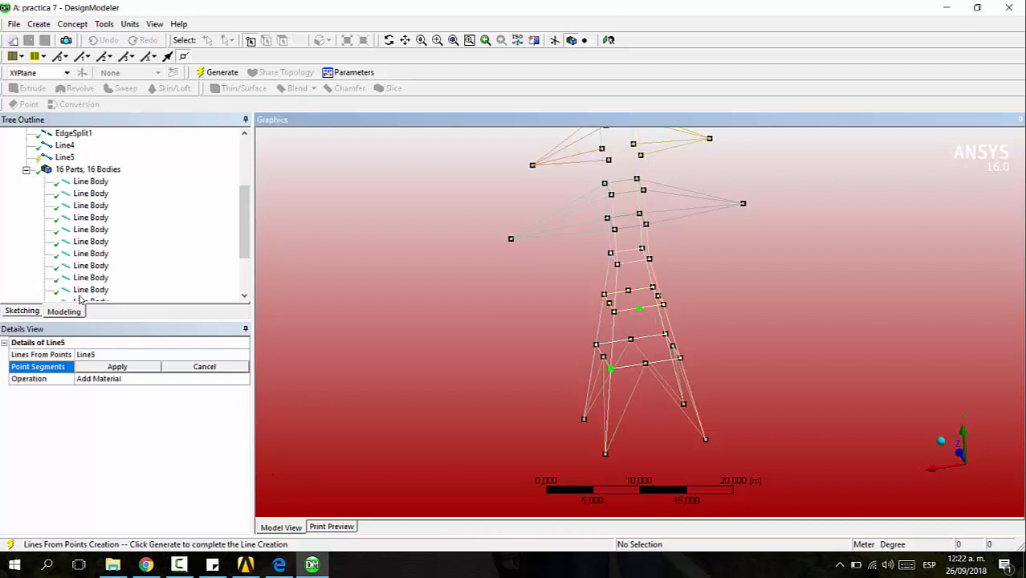
pyautogui.click(612, 370)
pyautogui.click(640, 310)
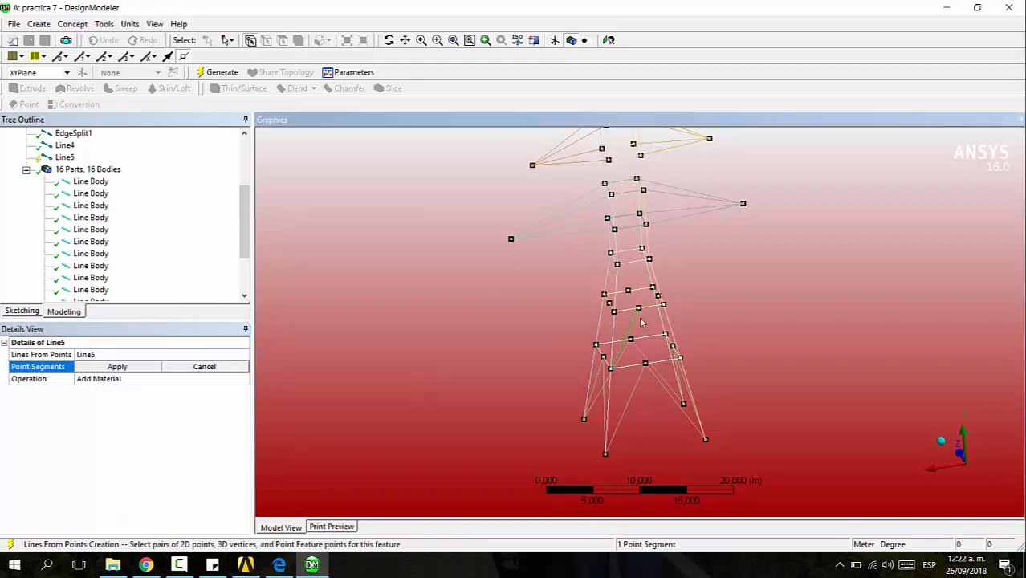
pyautogui.click(681, 359)
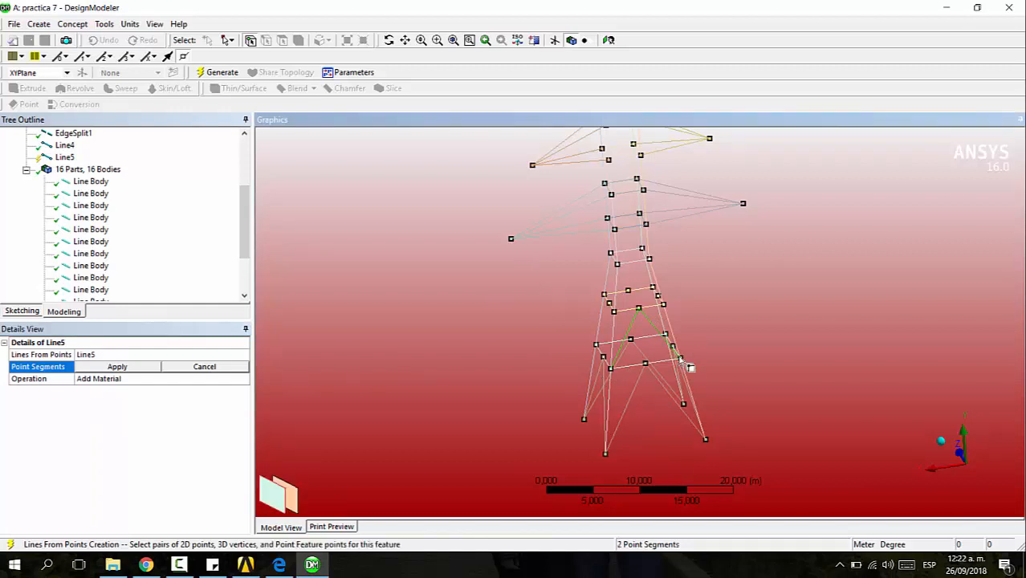
# Add point segments on two more faces, from the lowest frame's corners to the second frame's edge midpoints
pyautogui.moveTo(683, 361); pyautogui.dragTo(667, 368, button='middle')
pyautogui.click(665, 366)
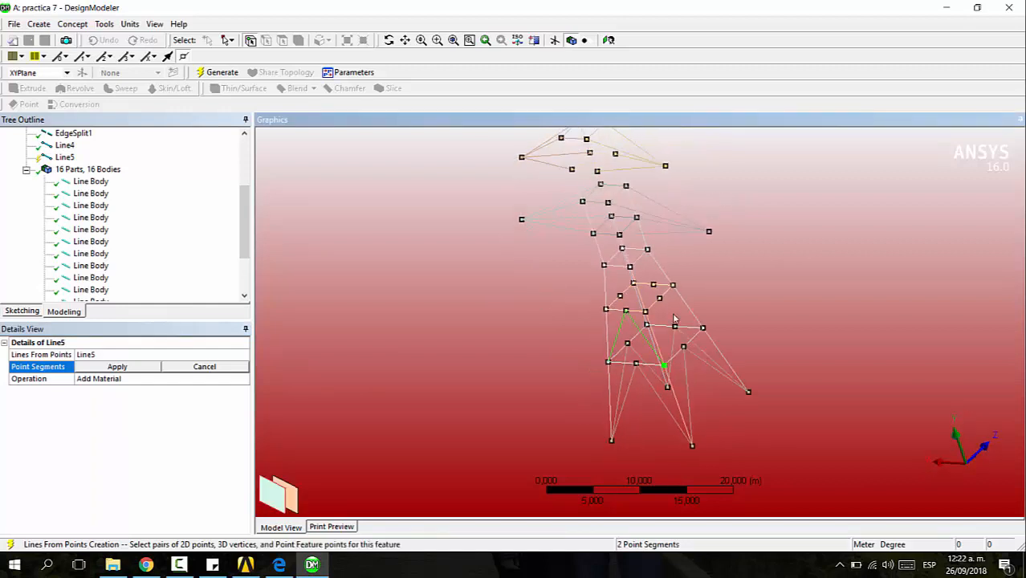
pyautogui.click(659, 298)
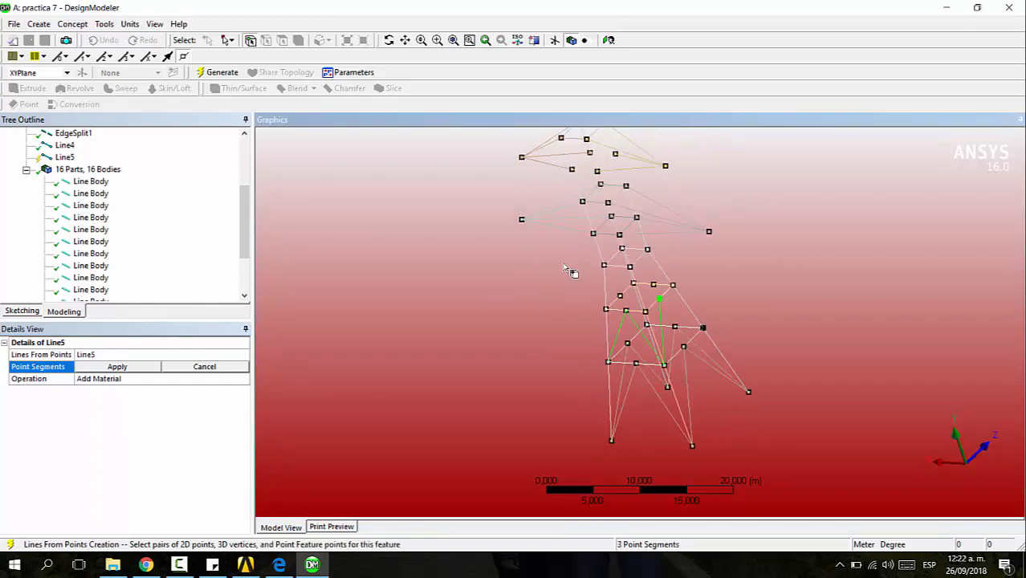
pyautogui.click(704, 328)
pyautogui.moveTo(722, 318); pyautogui.dragTo(573, 359, button='middle')
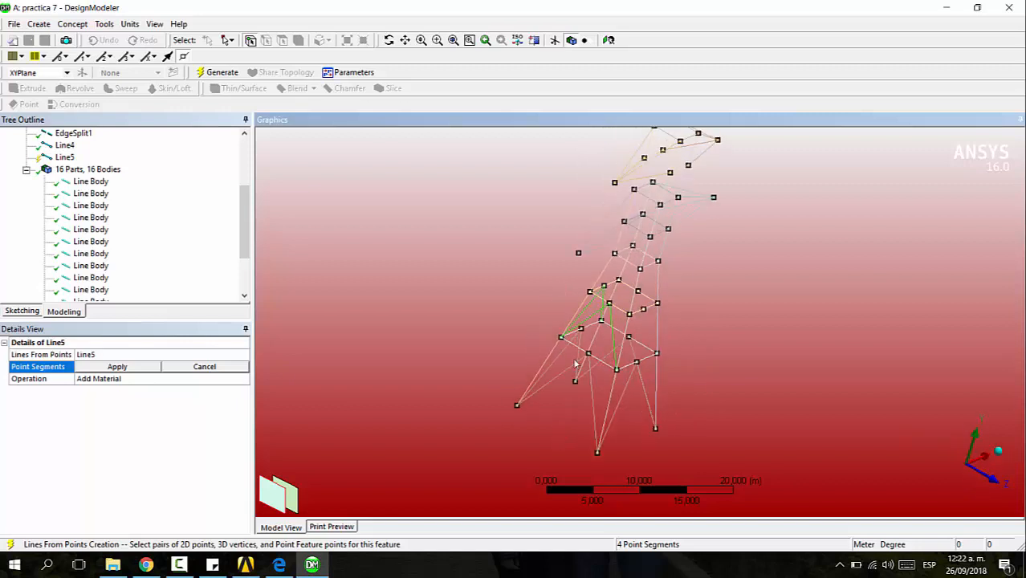
pyautogui.click(617, 370)
pyautogui.click(644, 310)
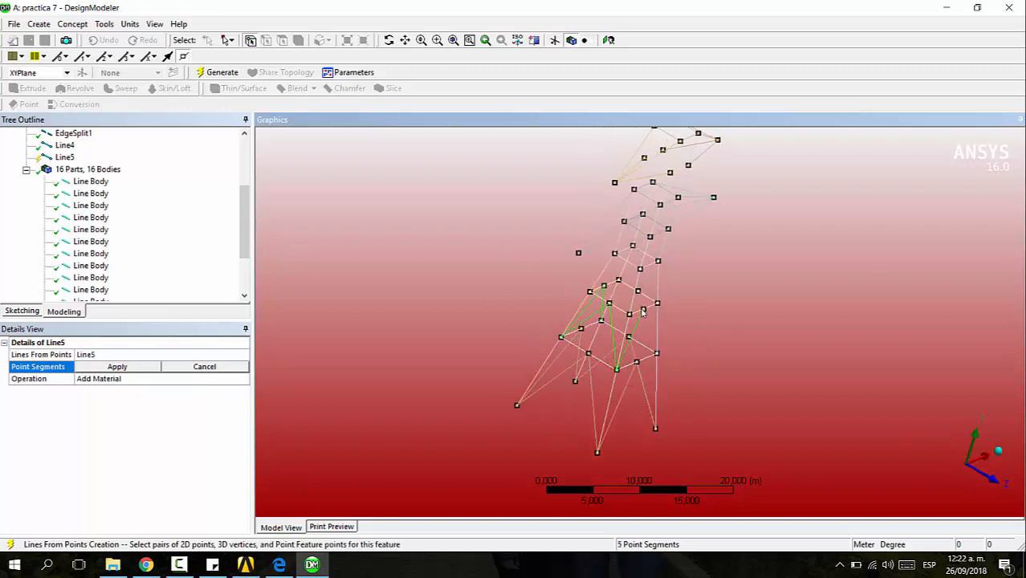
pyautogui.click(657, 353)
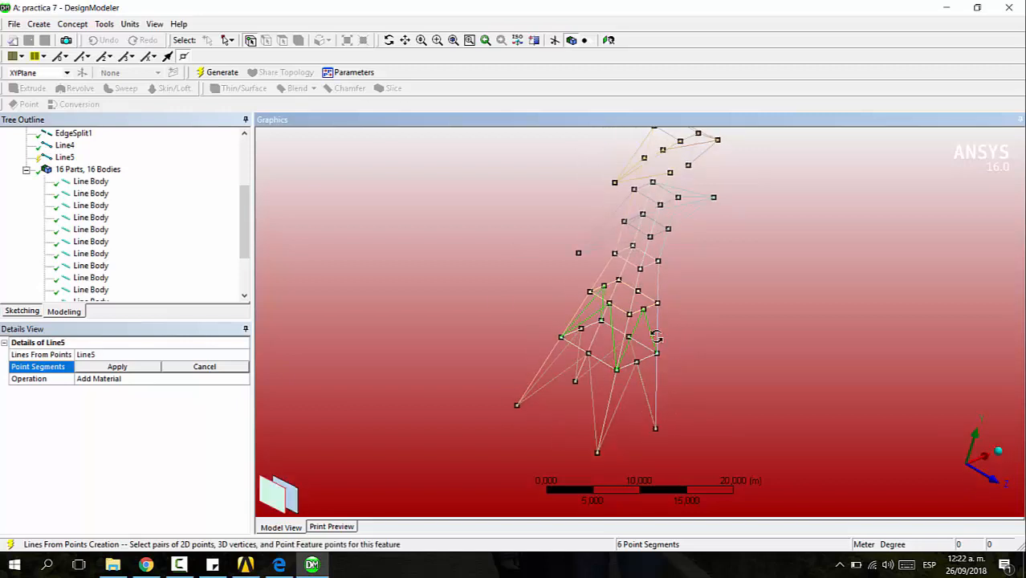
# Brace the remaining face between the two lowest frames, then apply all 8 point segments and generate the lines
pyautogui.moveTo(657, 353); pyautogui.dragTo(589, 354, button='middle')
pyautogui.click(592, 364)
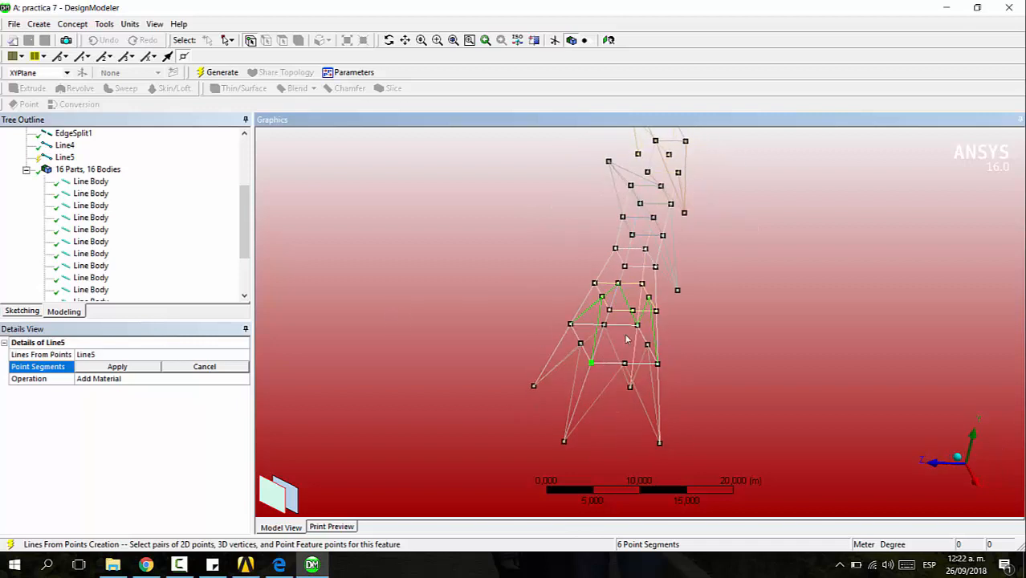
pyautogui.click(633, 312)
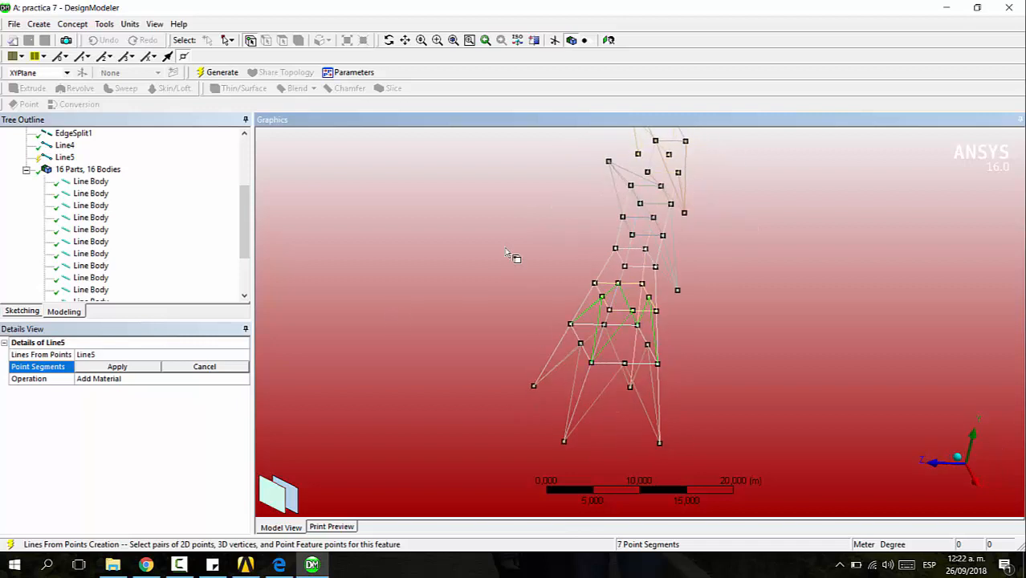
pyautogui.click(658, 365)
pyautogui.moveTo(733, 314); pyautogui.dragTo(429, 338, button='middle')
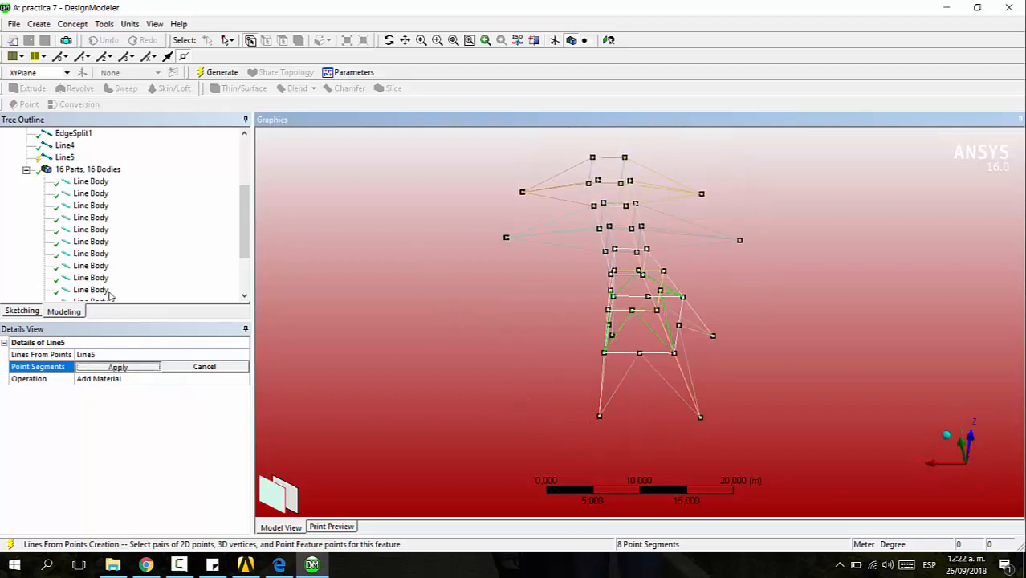
pyautogui.click(117, 367)
pyautogui.moveTo(622, 411); pyautogui.dragTo(538, 401, button='middle')
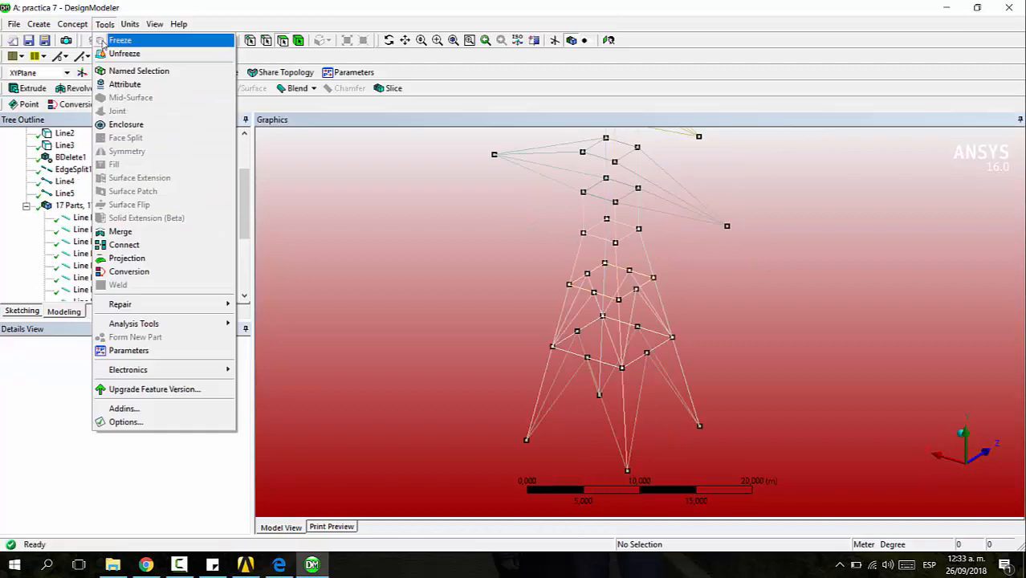
# Start a new Lines From Points feature and add two crossing diagonals on one face between the second and third horizontal frames
pyautogui.click(72, 24)
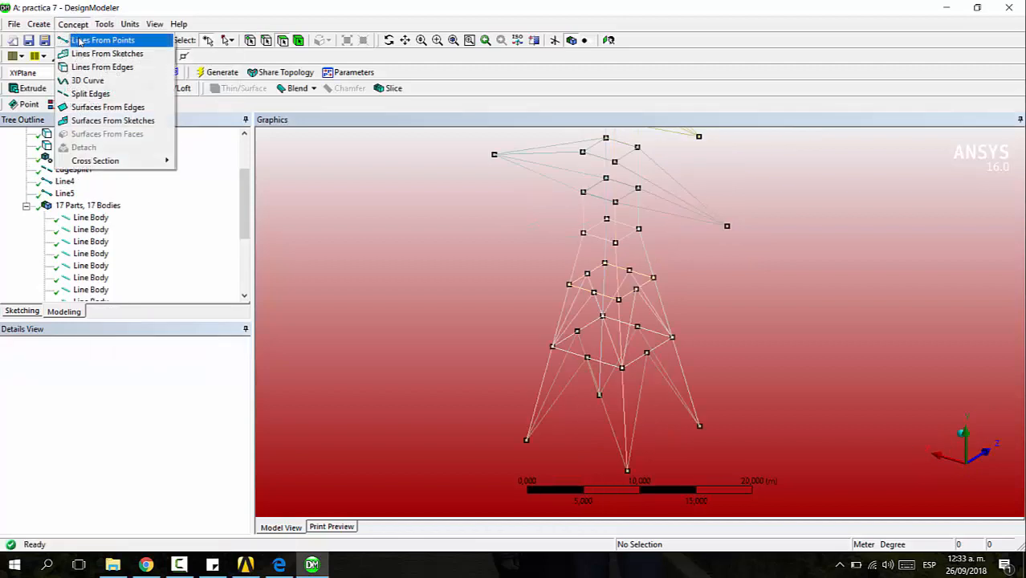
pyautogui.click(101, 41)
pyautogui.click(569, 284)
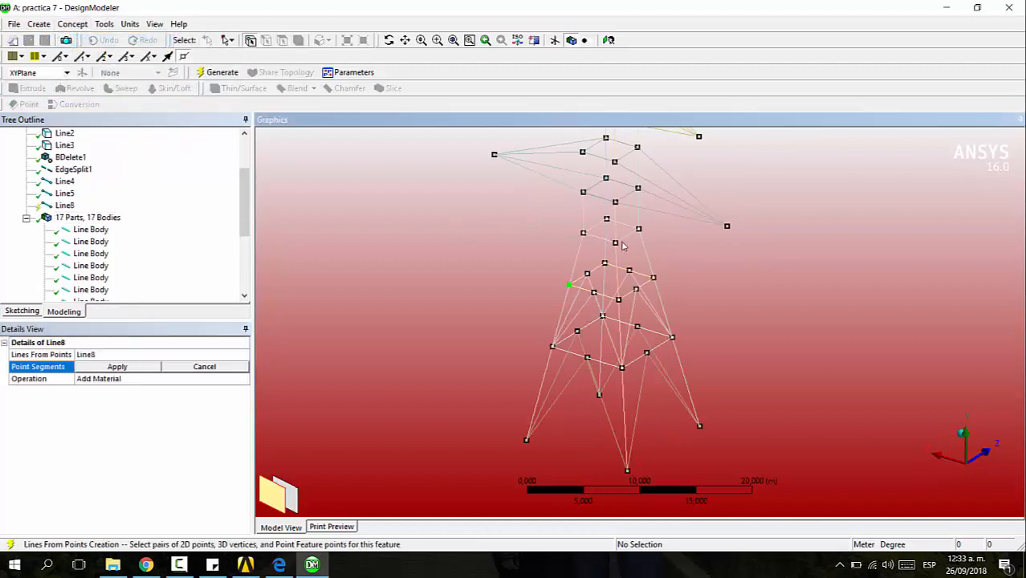
pyautogui.click(614, 243)
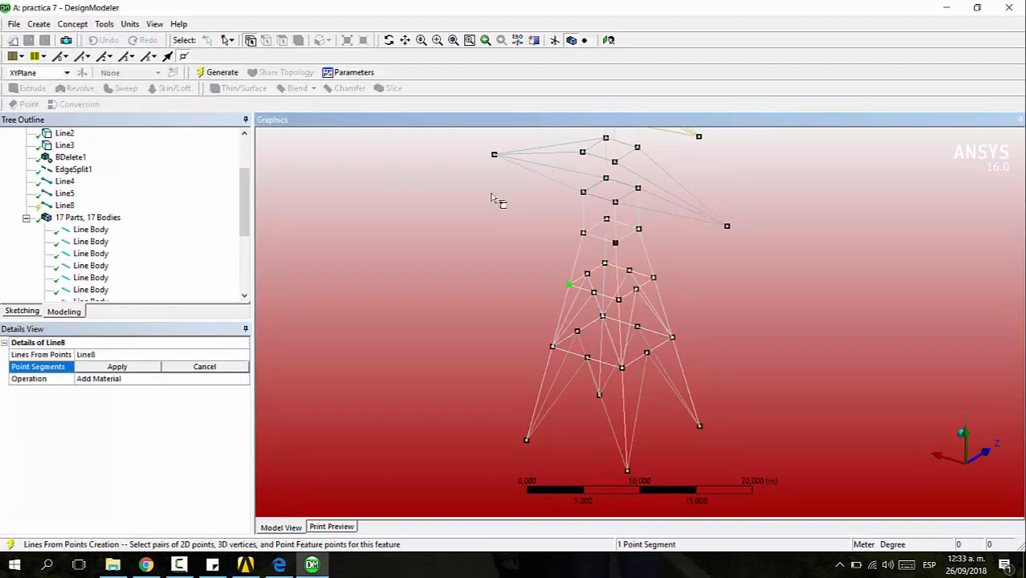
pyautogui.click(584, 234)
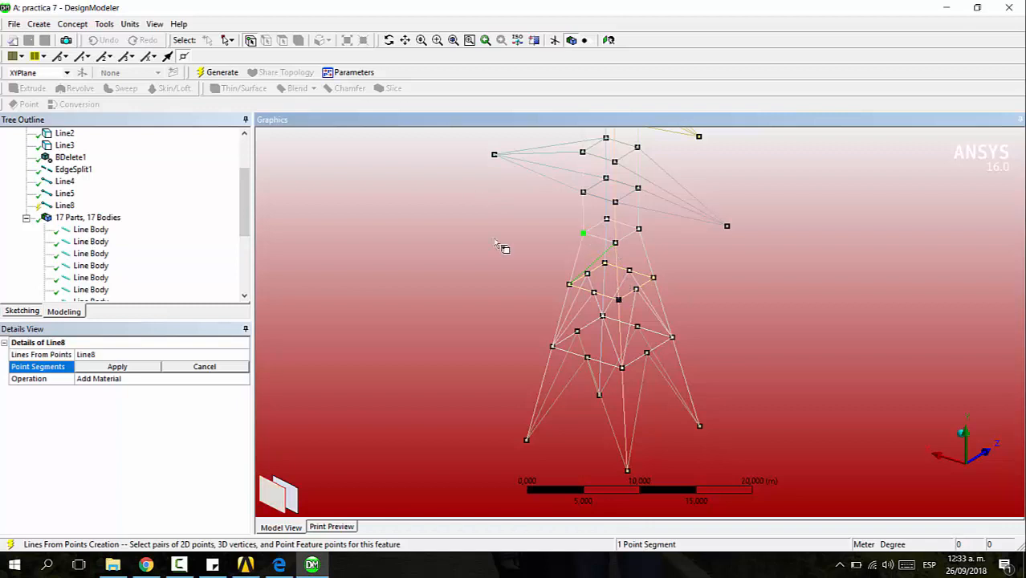
pyautogui.click(619, 301)
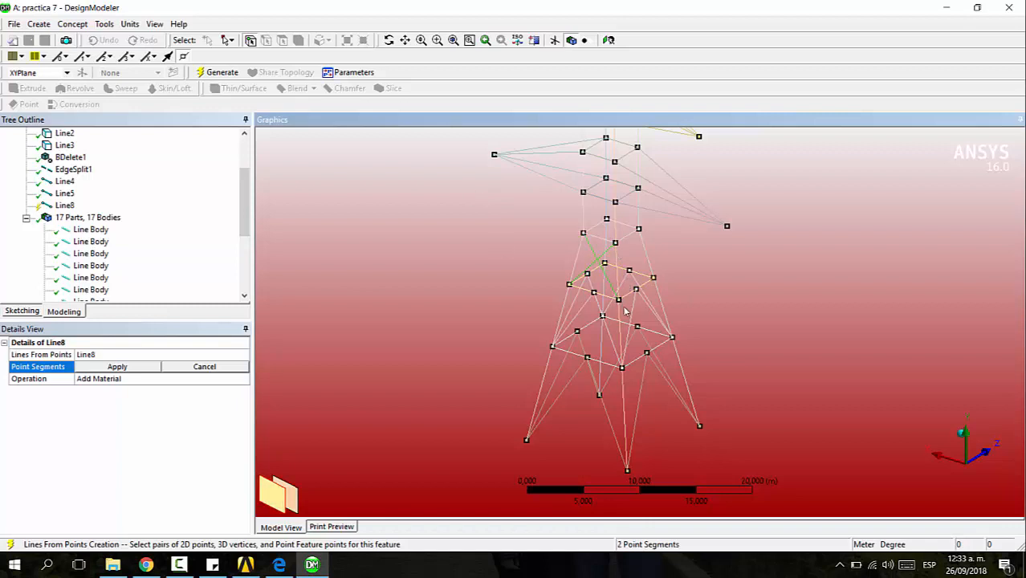
# Add crossing diagonals on the next two faces between the second and third horizontal frames
pyautogui.click(638, 230)
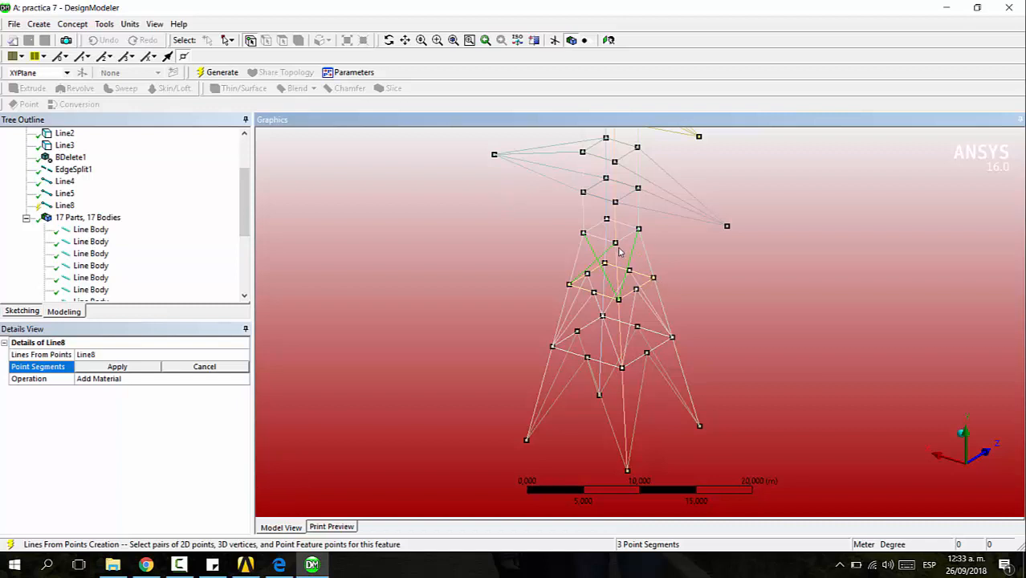
pyautogui.click(615, 242)
pyautogui.click(653, 278)
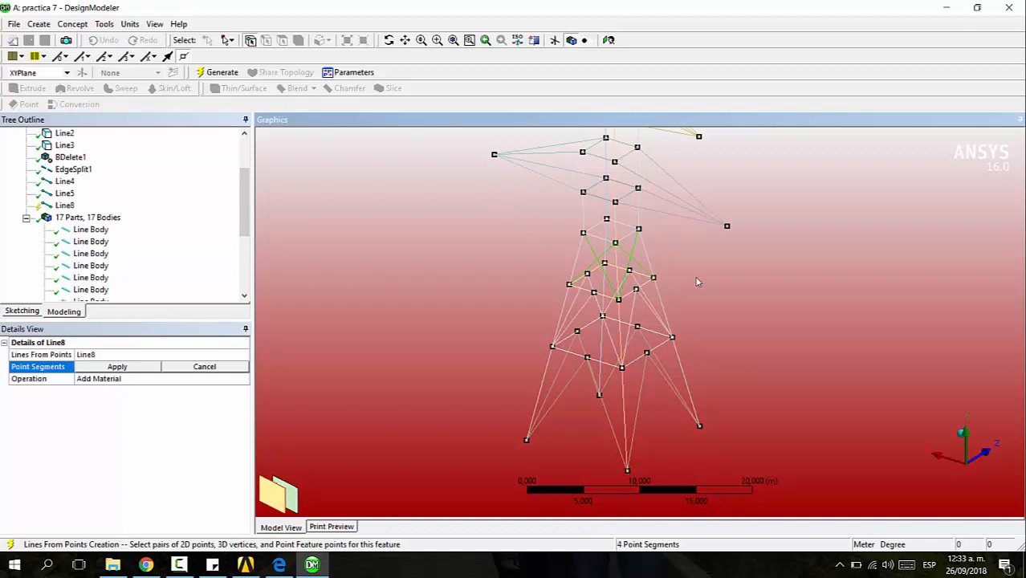
pyautogui.moveTo(699, 282); pyautogui.dragTo(631, 320, button='middle')
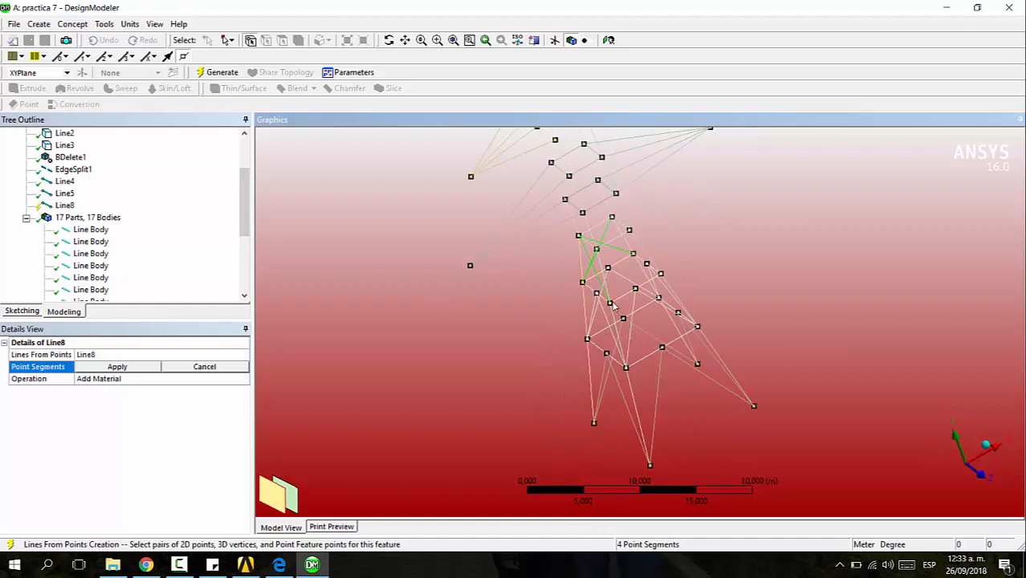
pyautogui.click(611, 303)
pyautogui.click(630, 231)
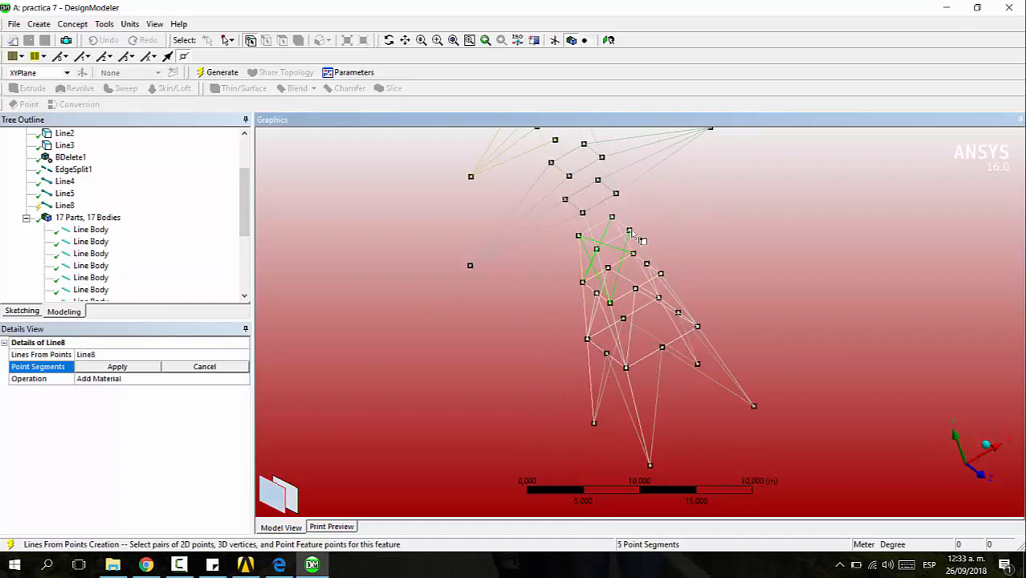
pyautogui.click(594, 251)
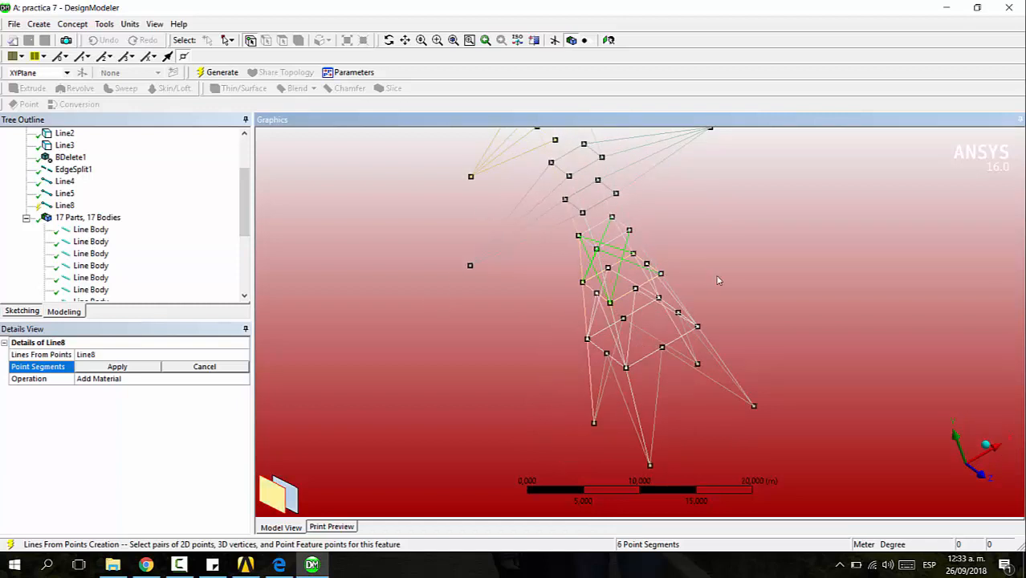
# Add two crossing diagonals on the remaining face between the second and third horizontal frames
pyautogui.moveTo(718, 279); pyautogui.dragTo(534, 279, button='middle')
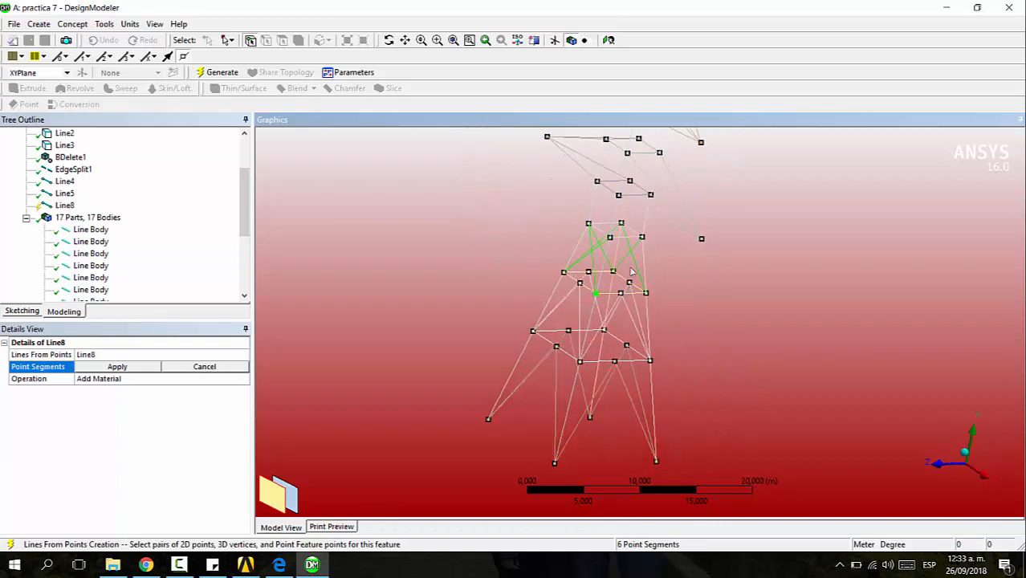
pyautogui.click(643, 238)
pyautogui.click(486, 193)
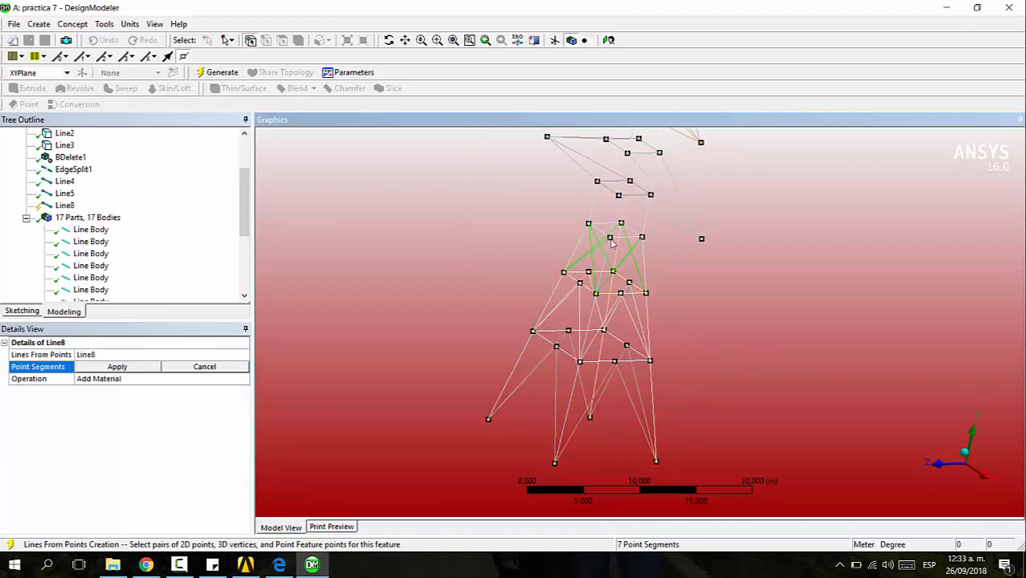
pyautogui.click(610, 239)
pyautogui.click(646, 294)
pyautogui.click(515, 239)
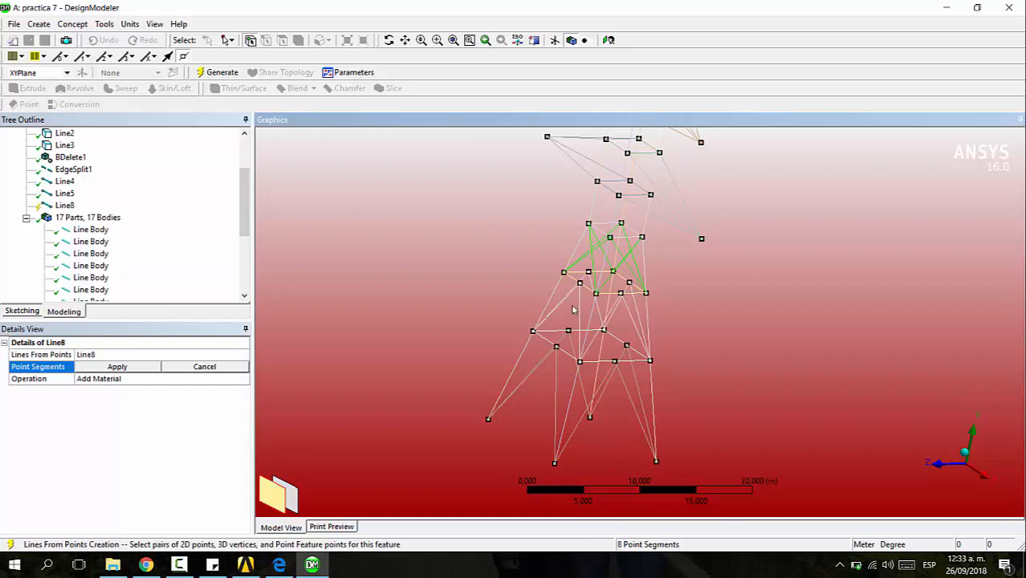
# Generate the lines from the 8 point segments with the operation set to Add Frozen, and check the bracing line features
pyautogui.click(117, 367)
pyautogui.doubleClick(128, 378)
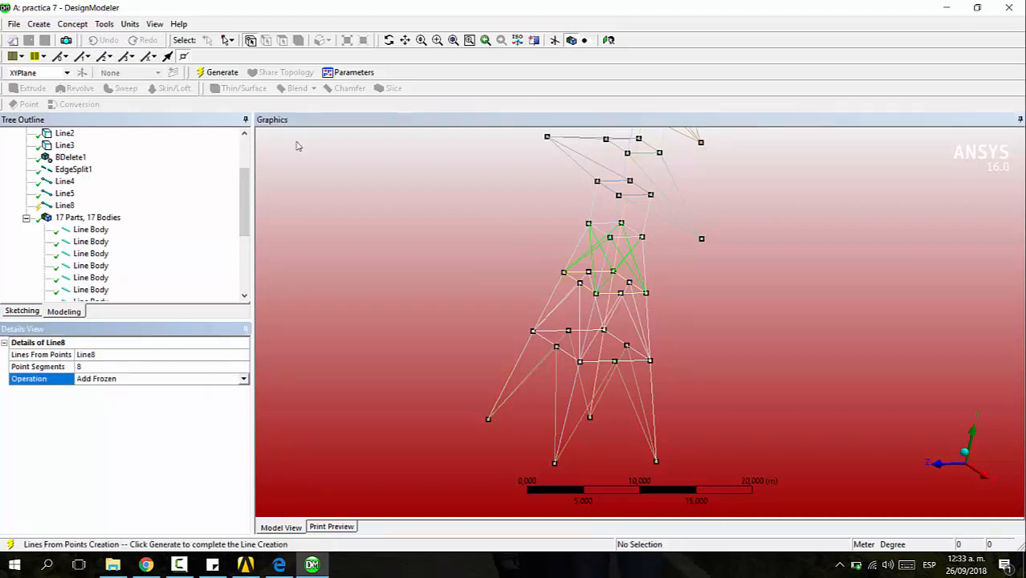
pyautogui.click(217, 72)
pyautogui.click(65, 194)
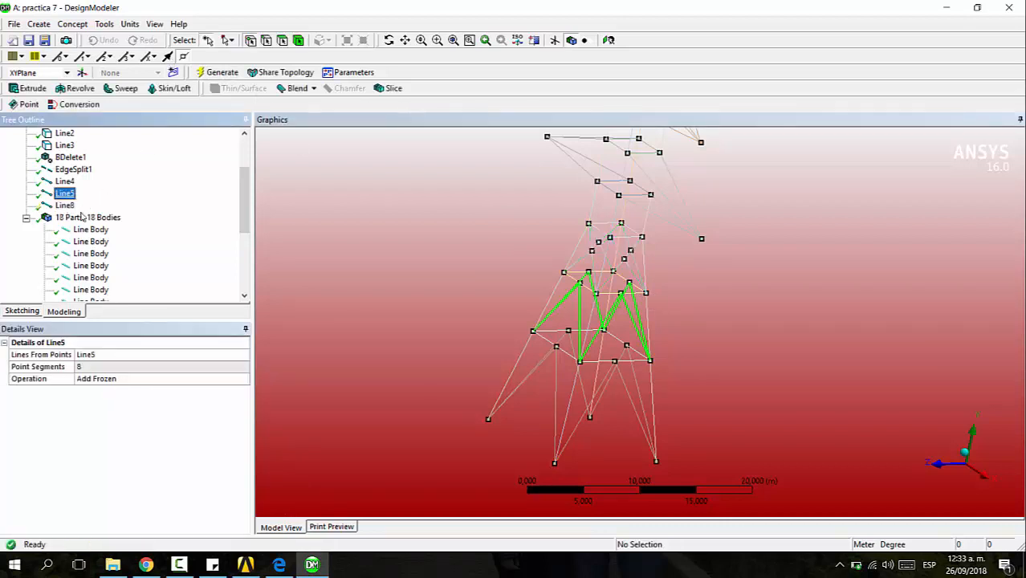
pyautogui.click(64, 182)
pyautogui.click(64, 206)
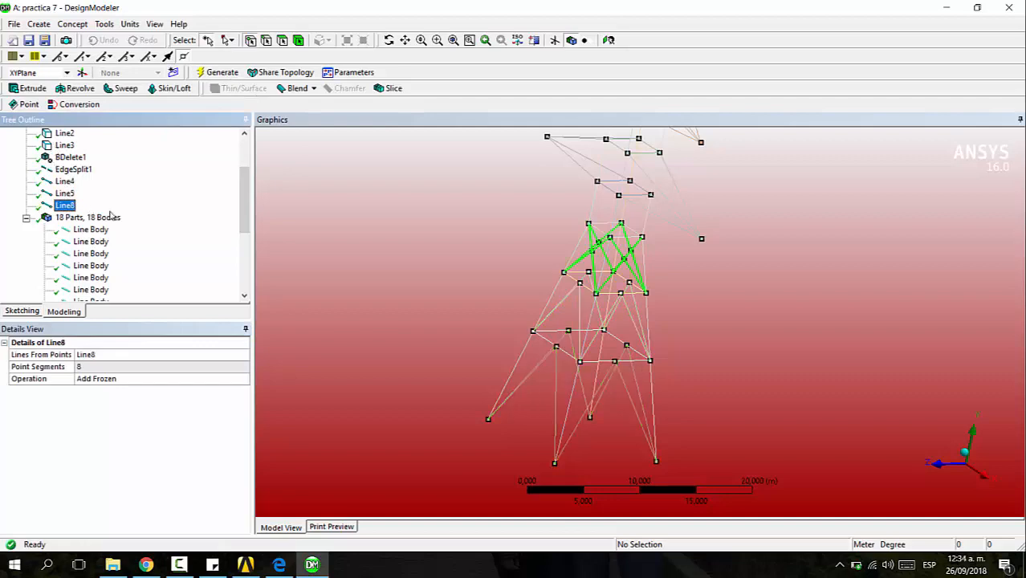
# Start a new Lines From Points feature and try joining two third-frame corners to a shared fourth-frame corner
pyautogui.scroll(-2, 628, 193)
pyautogui.scroll(4, 627, 189)
pyautogui.keyDown('ctrl'); pyautogui.moveTo(643, 193); pyautogui.dragTo(663, 312, button='middle'); pyautogui.keyUp('ctrl')
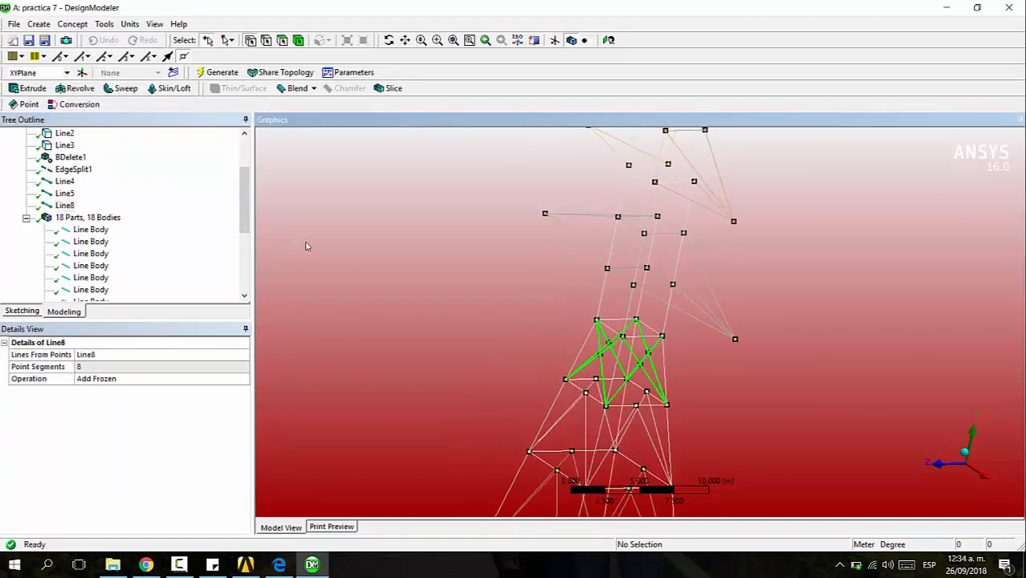
pyautogui.click(398, 400)
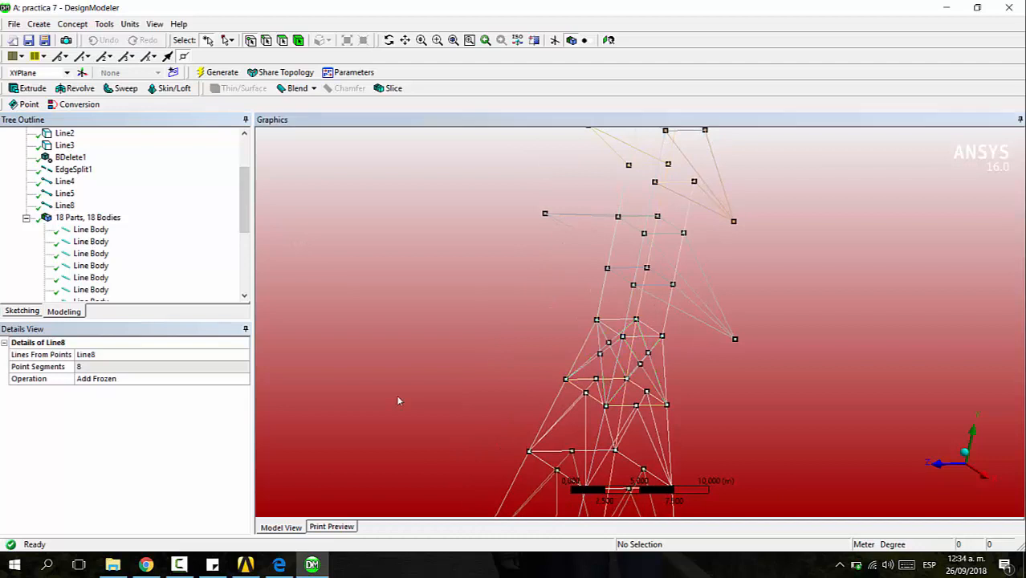
pyautogui.click(72, 24)
pyautogui.click(94, 41)
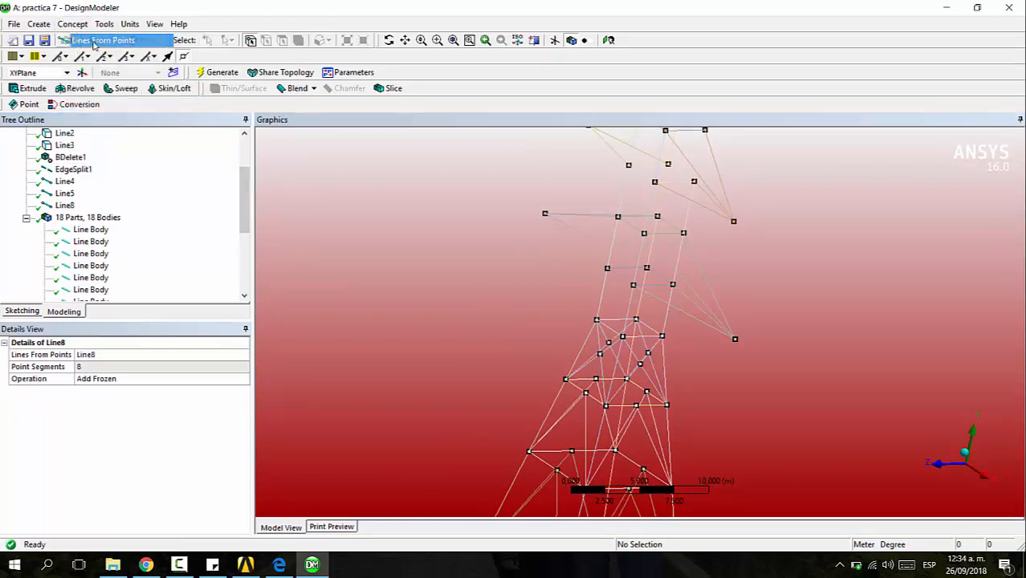
pyautogui.click(596, 320)
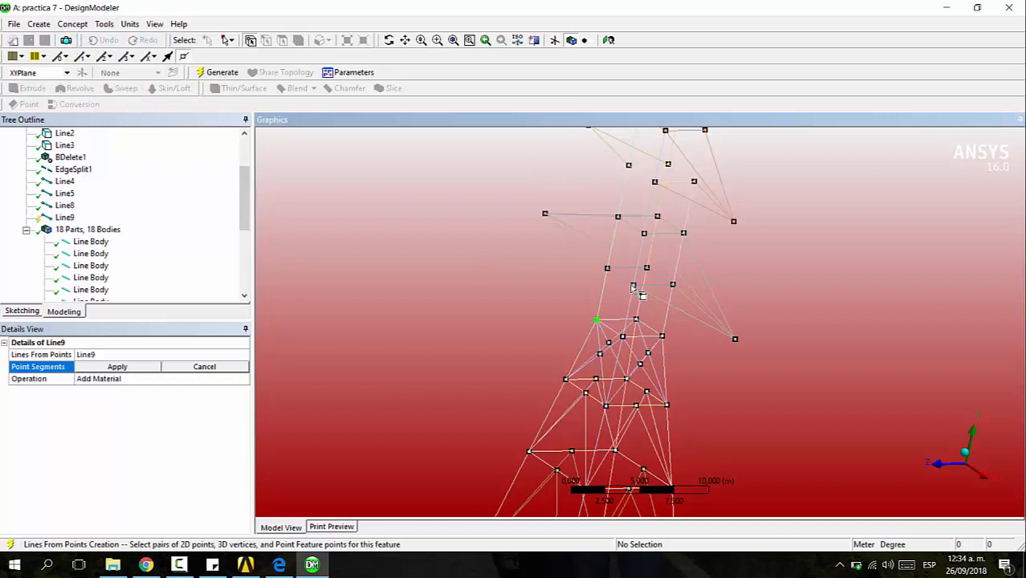
pyautogui.keyDown('ctrl'); pyautogui.click(633, 285); pyautogui.keyUp('ctrl')
pyautogui.keyDown('ctrl'); pyautogui.click(662, 336); pyautogui.keyUp('ctrl')
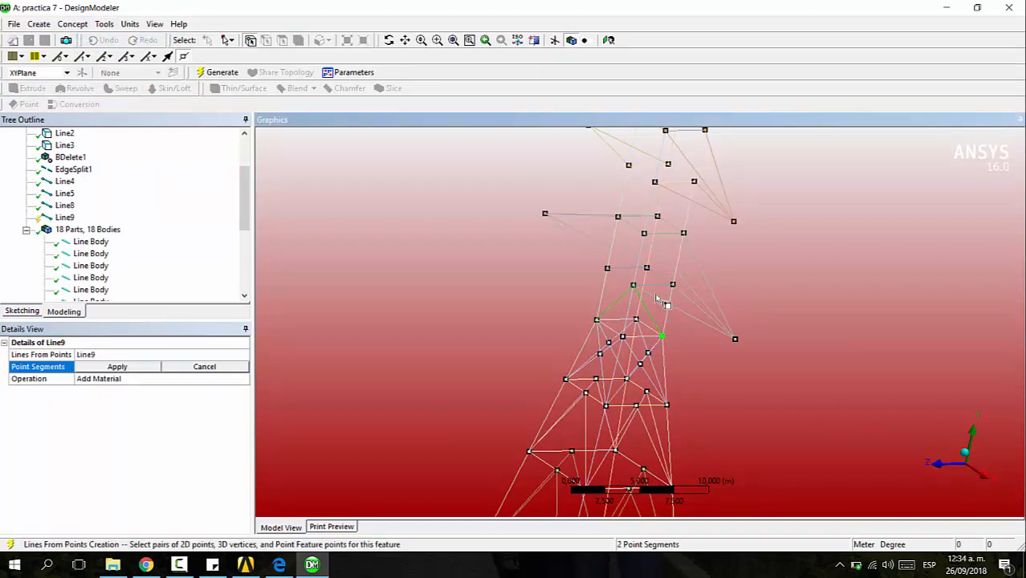
# Try to add more diagonals between the third- and fourth-frame corners by chaining point selections
pyautogui.keyDown('ctrl'); pyautogui.click(646, 268); pyautogui.keyUp('ctrl')
pyautogui.keyDown('ctrl'); pyautogui.click(633, 285); pyautogui.keyUp('ctrl')
pyautogui.keyDown('ctrl'); pyautogui.click(597, 319); pyautogui.keyUp('ctrl')
pyautogui.keyDown('ctrl'); pyautogui.click(633, 285); pyautogui.keyUp('ctrl')
pyautogui.keyDown('ctrl'); pyautogui.click(647, 268); pyautogui.keyUp('ctrl')
pyautogui.keyDown('ctrl'); pyautogui.click(608, 269); pyautogui.keyUp('ctrl')
pyautogui.keyDown('ctrl'); pyautogui.click(609, 269); pyautogui.keyUp('ctrl')
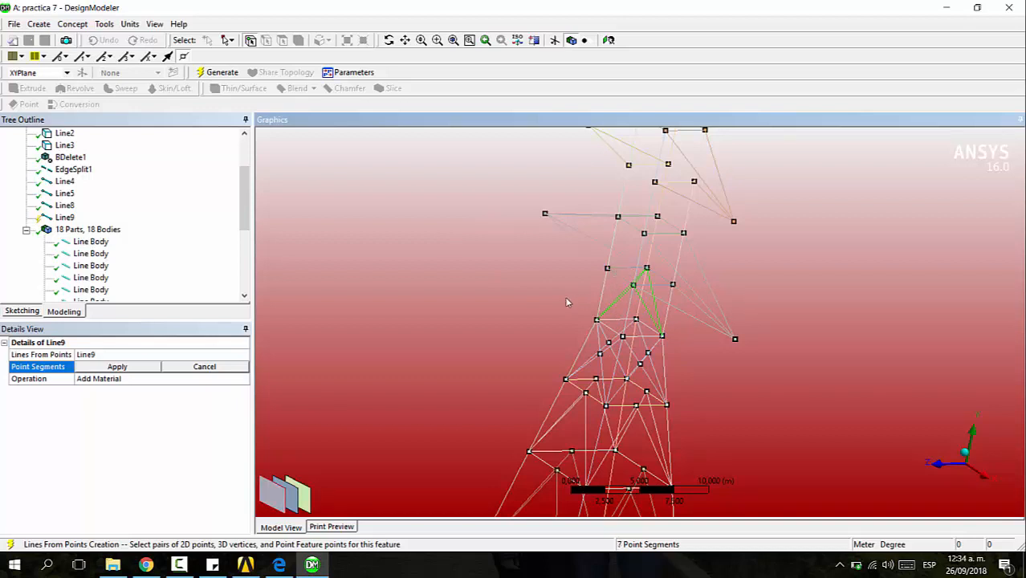
# Try to complete the diagonals on the other faces between the third and fourth frames, and apply the point segments
pyautogui.click(447, 238)
pyautogui.click(608, 269)
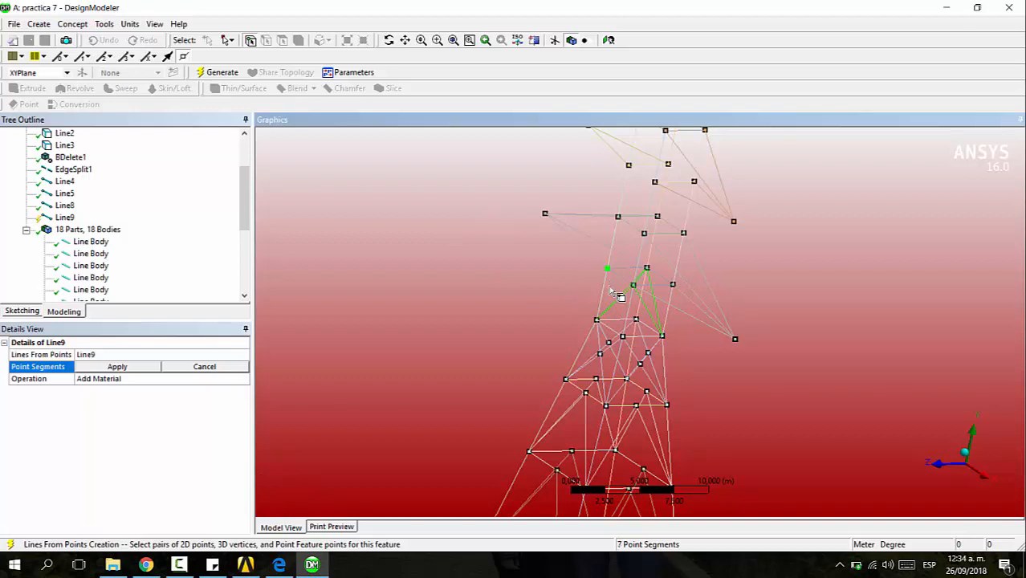
pyautogui.click(623, 338)
pyautogui.click(674, 285)
pyautogui.click(636, 320)
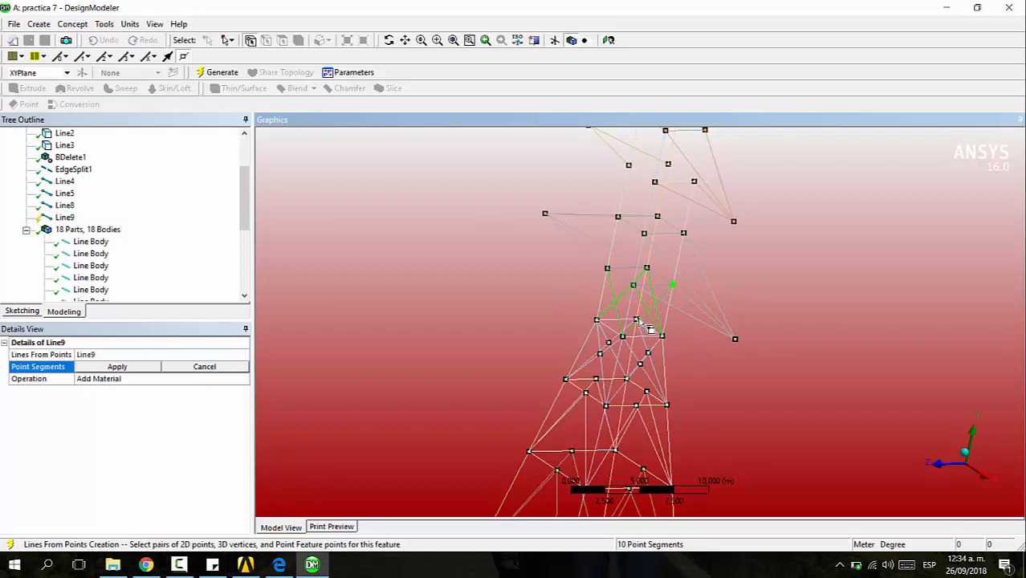
pyautogui.click(608, 269)
pyautogui.click(117, 367)
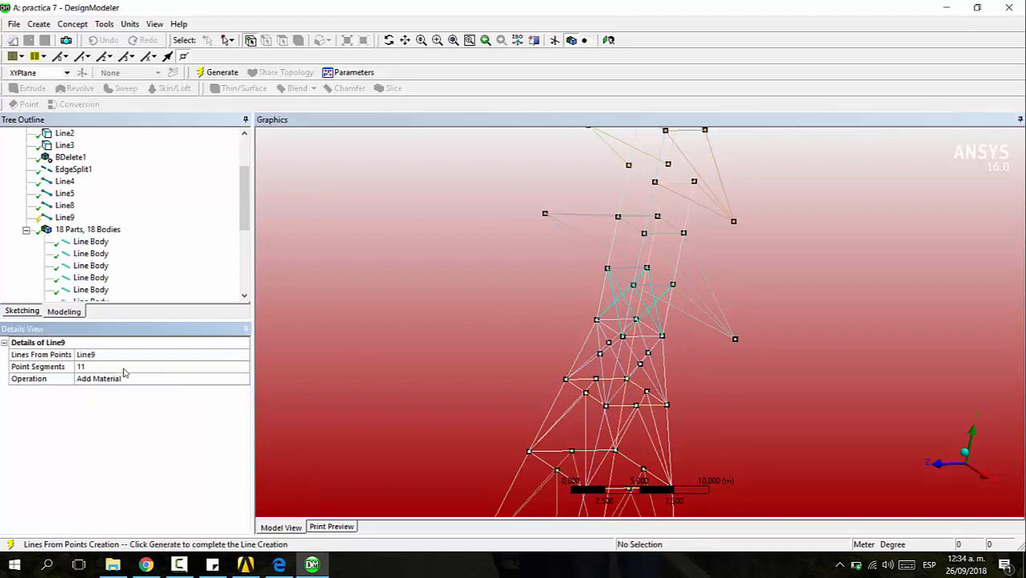
# Reopen the point segments of Line9 and try to remove the stray diagonal across the fourth frame
pyautogui.moveTo(482, 304); pyautogui.dragTo(596, 354, button='middle')
pyautogui.click(591, 275)
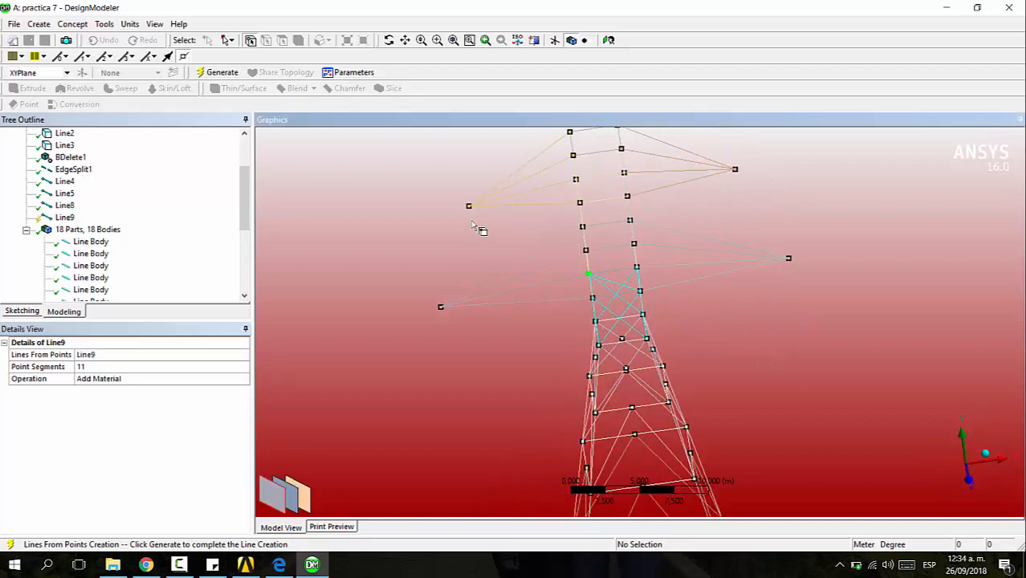
pyautogui.keyDown('ctrl'); pyautogui.click(640, 291); pyautogui.keyUp('ctrl')
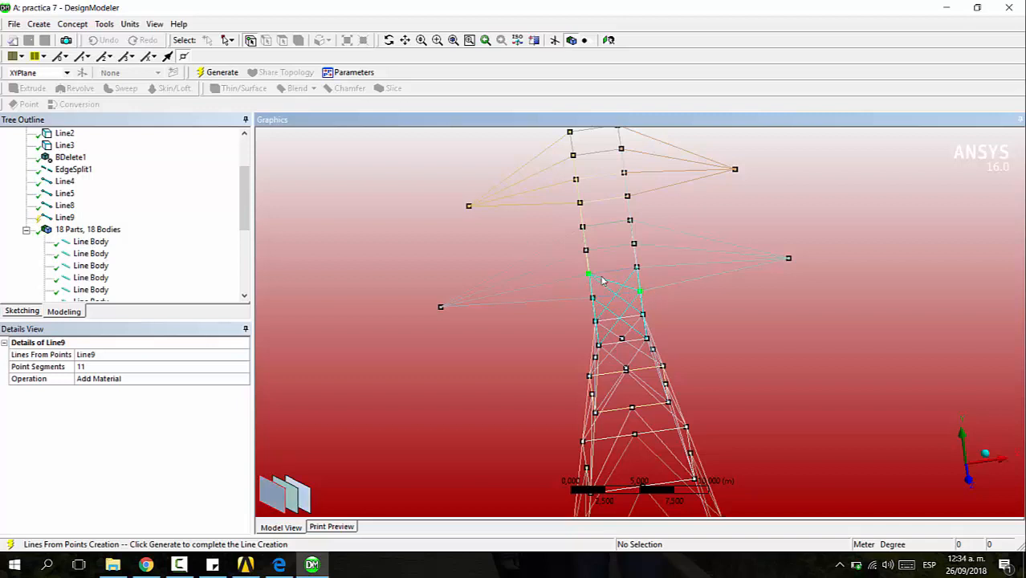
pyautogui.click(608, 284)
pyautogui.click(101, 369)
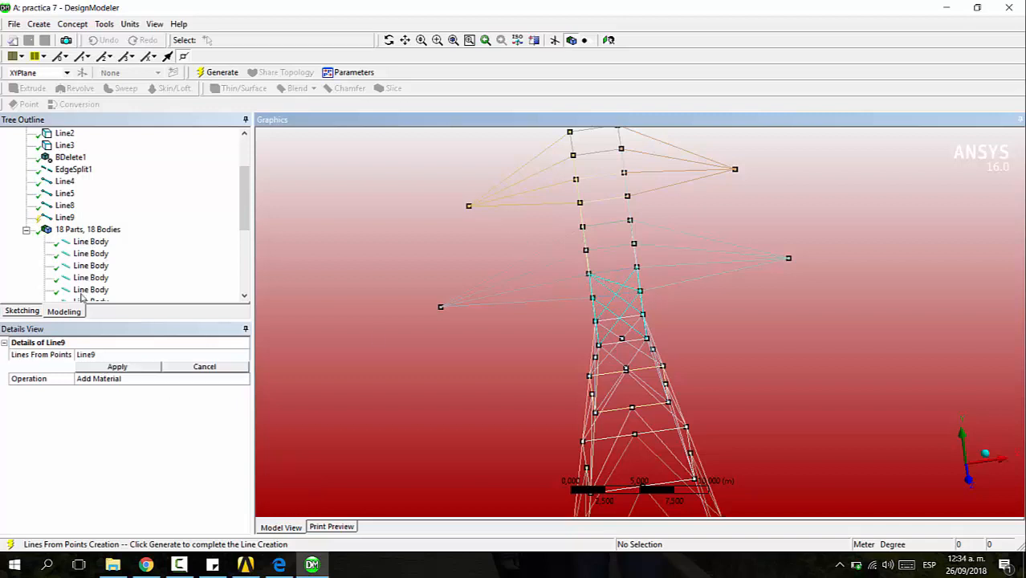
pyautogui.click(589, 275)
pyautogui.click(640, 291)
# Apply the point segments of Line9, set its operation to Add Frozen and try to generate the lines
pyautogui.moveTo(675, 321); pyautogui.dragTo(449, 338, button='middle')
pyautogui.click(90, 367)
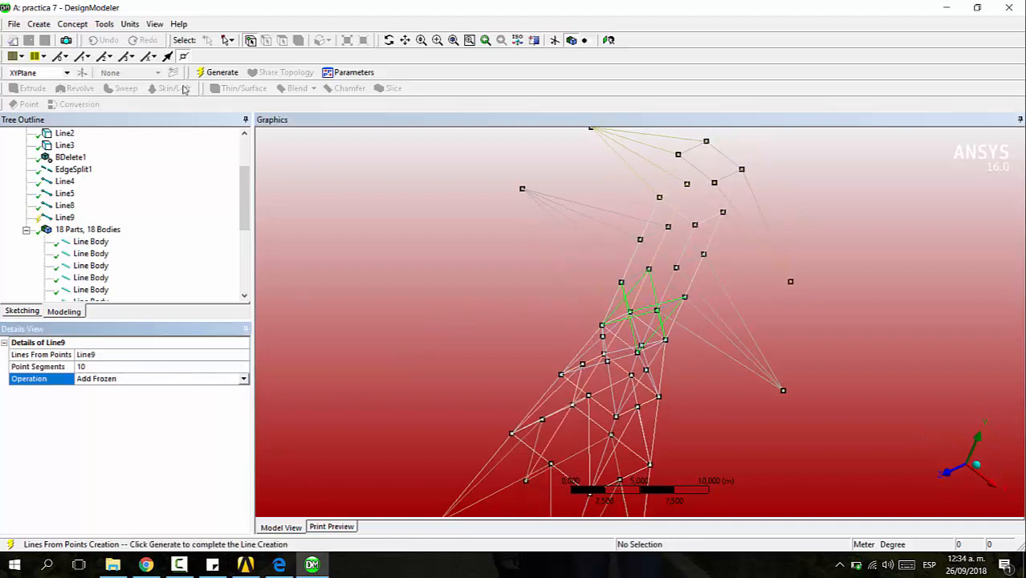
pyautogui.click(219, 73)
pyautogui.moveTo(746, 329); pyautogui.dragTo(450, 229, button='middle')
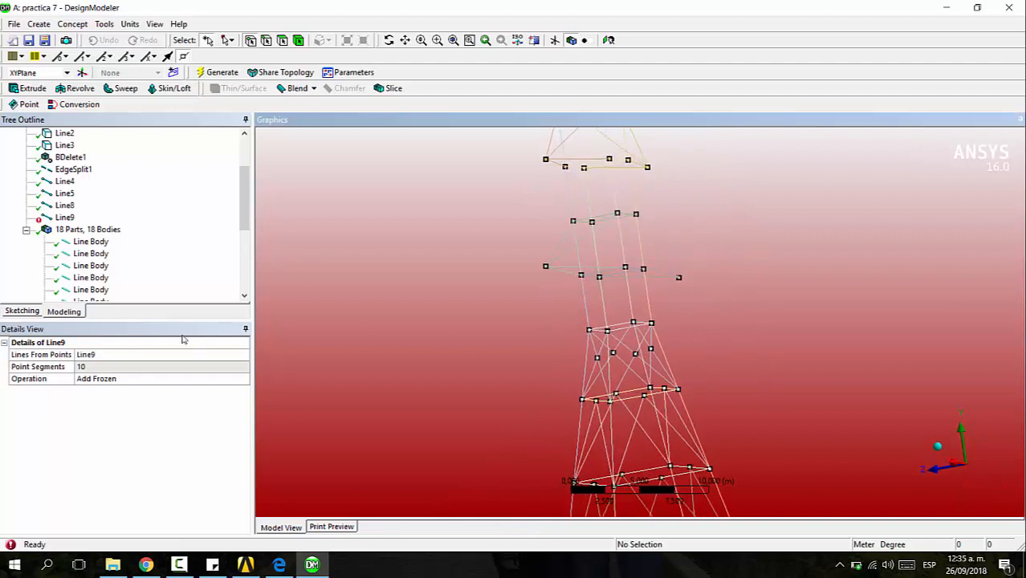
# Delete the Line9 feature from the model tree
pyautogui.click(64, 218)
pyautogui.press('Delete')
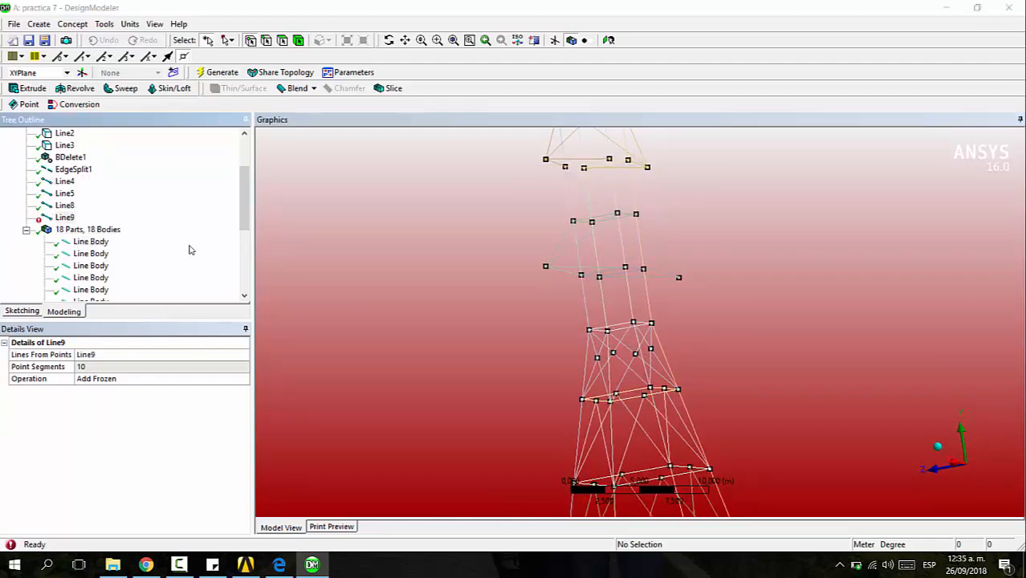
pyautogui.click(455, 329)
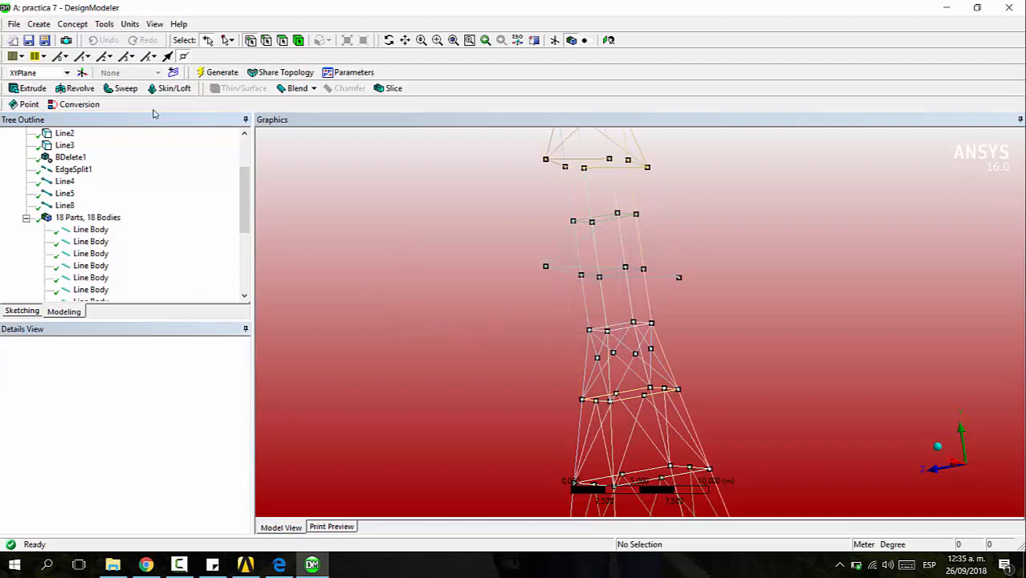
# Start a new Lines From Points feature and add two crossing diagonals on one face between the third and fourth frames
pyautogui.click(71, 24)
pyautogui.click(89, 32)
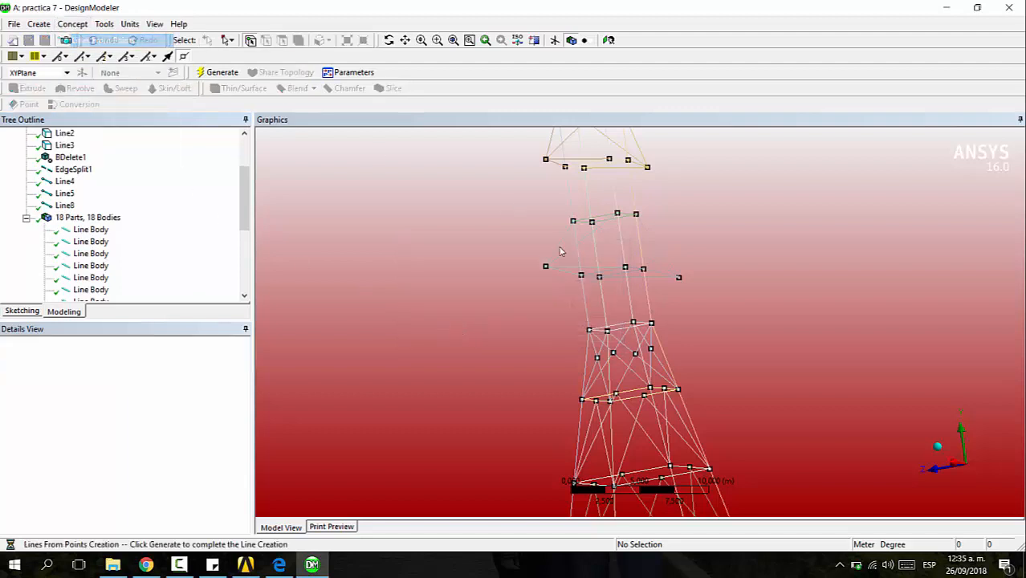
pyautogui.click(607, 332)
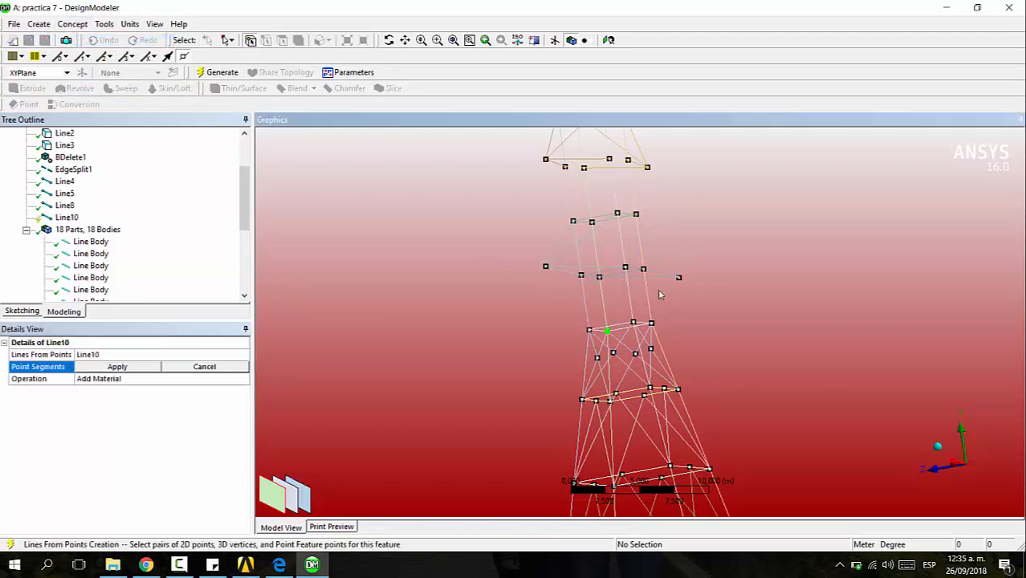
pyautogui.click(644, 270)
pyautogui.click(600, 277)
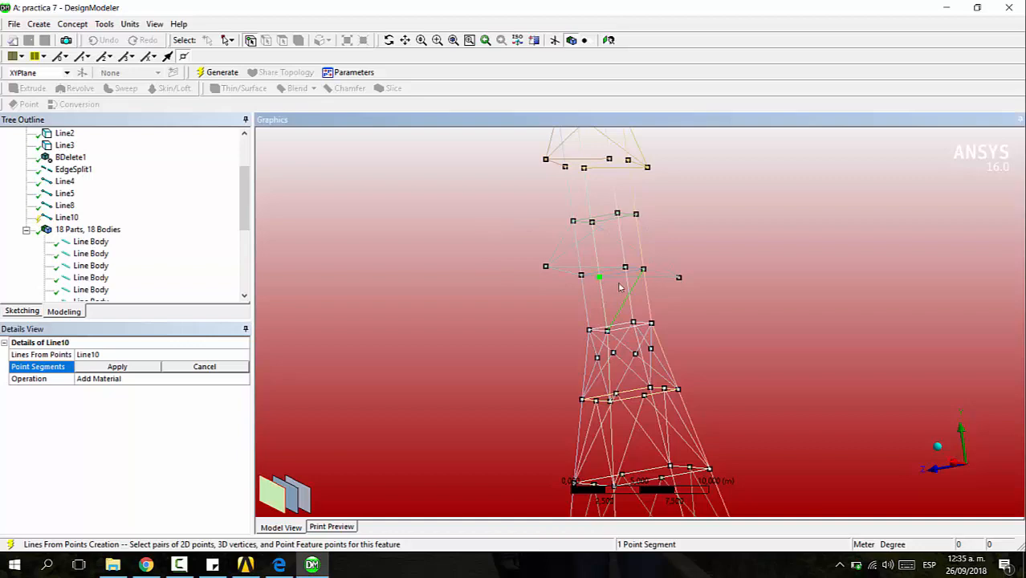
pyautogui.click(651, 323)
# Add crossing diagonals on two more faces between the third and fourth horizontal frames
pyautogui.moveTo(692, 316); pyautogui.dragTo(504, 280, button='middle')
pyautogui.click(635, 321)
pyautogui.click(616, 267)
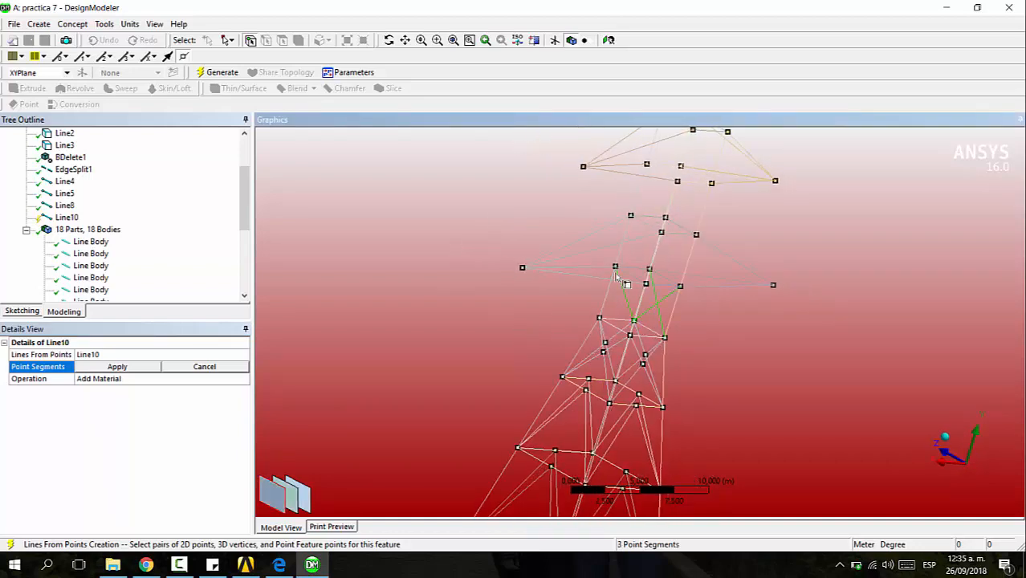
pyautogui.click(650, 269)
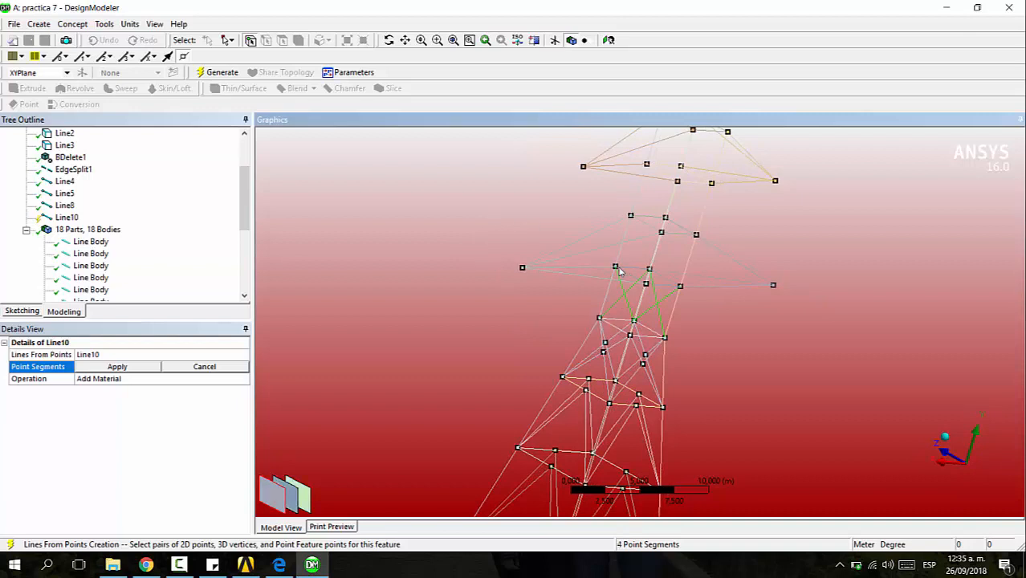
pyautogui.click(616, 267)
pyautogui.click(631, 336)
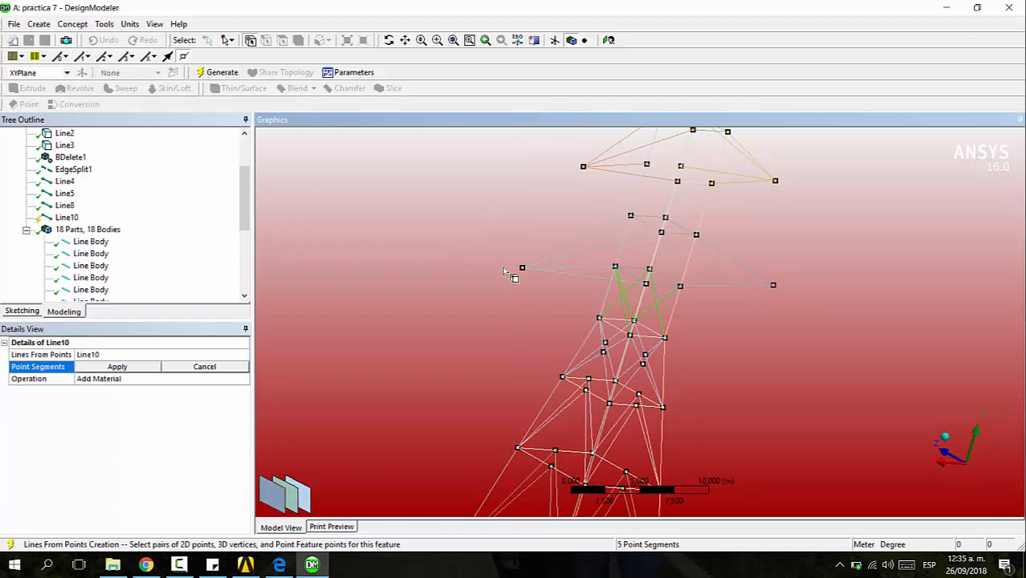
pyautogui.click(646, 285)
pyautogui.click(600, 318)
# Add the crossing diagonals on the last unbraced face between the third and fourth horizontal frames
pyautogui.click(647, 284)
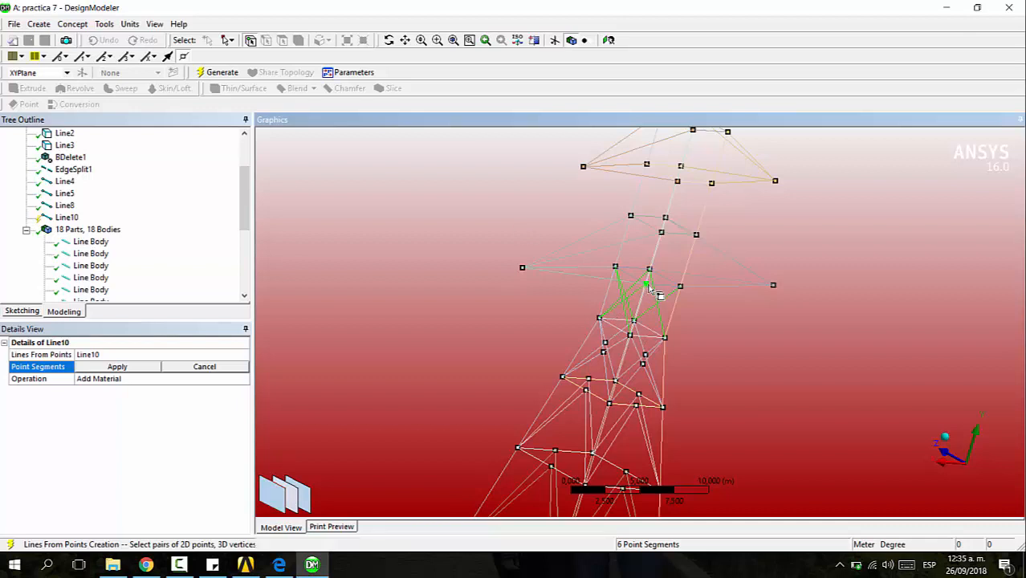
pyautogui.click(665, 338)
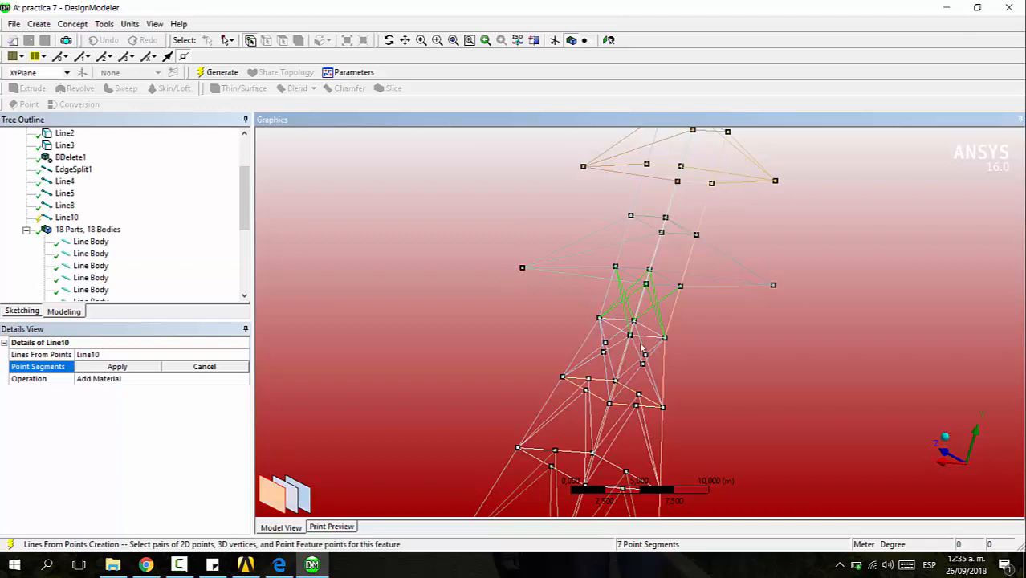
pyautogui.click(680, 286)
# Apply the point segments of Line10, set its operation to Add Frozen and generate the lines
pyautogui.click(141, 367)
pyautogui.doubleClick(139, 379)
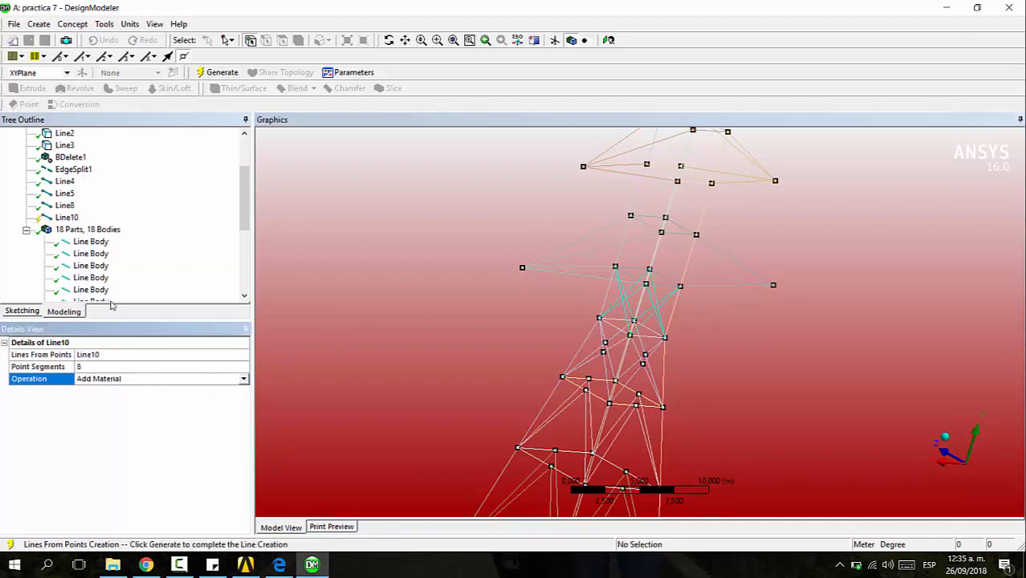
pyautogui.moveTo(283, 224); pyautogui.dragTo(414, 270, button='middle')
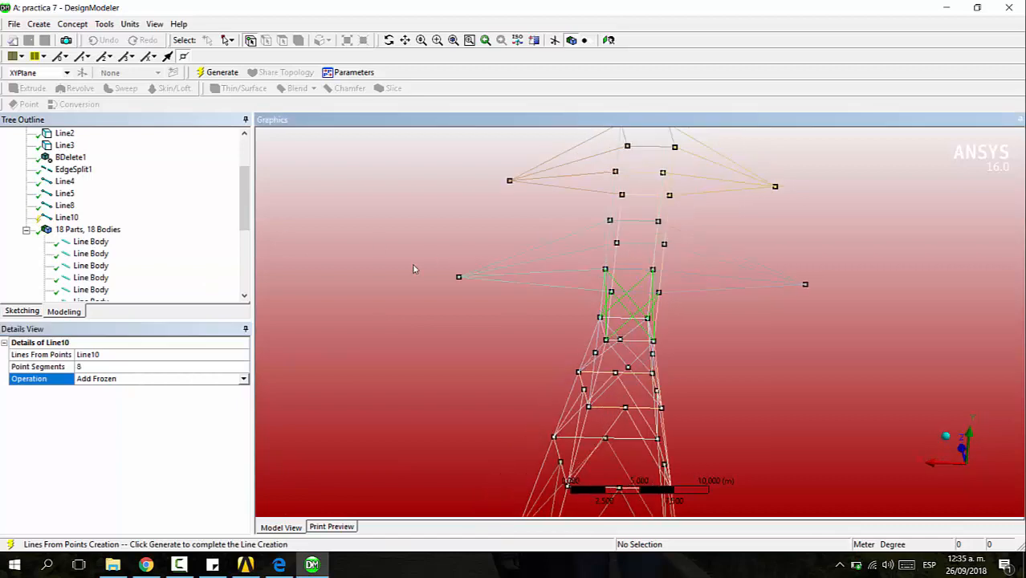
pyautogui.click(218, 73)
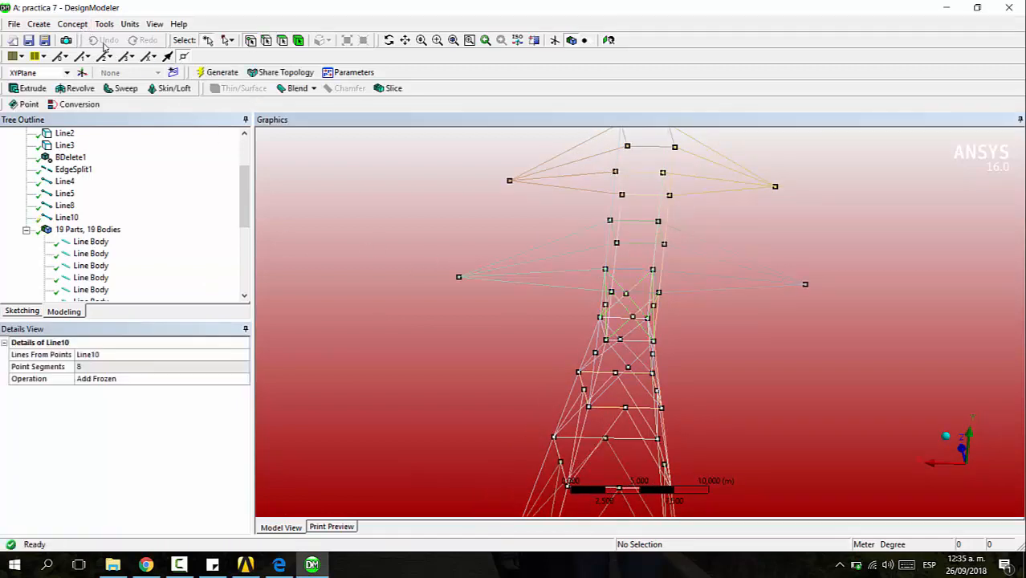
# Start a new Lines From Points feature and add two crossing diagonals on one face between the fourth and fifth frames
pyautogui.click(72, 24)
pyautogui.moveTo(105, 24)
pyautogui.moveTo(72, 24)
pyautogui.click(95, 39)
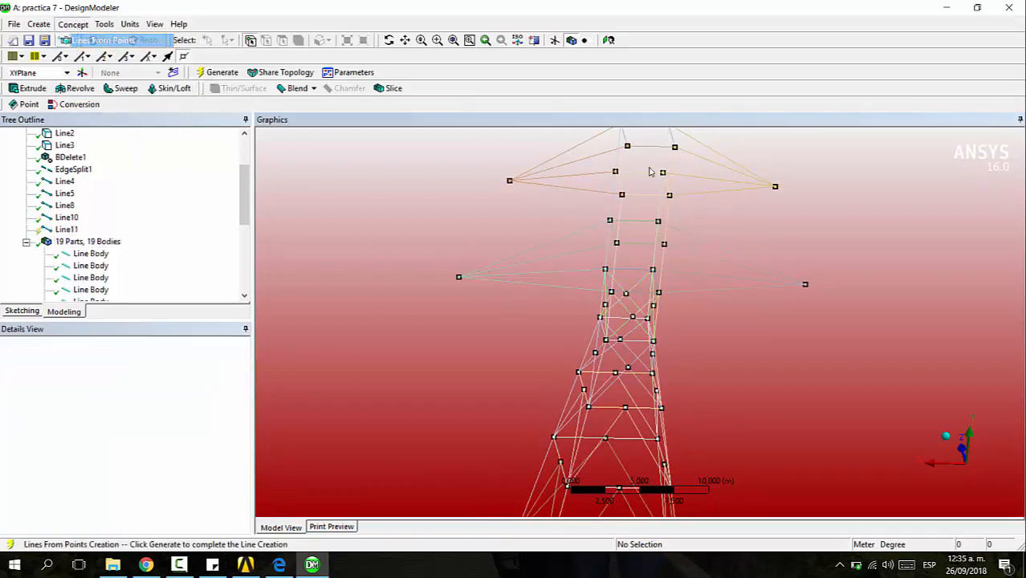
pyautogui.click(612, 293)
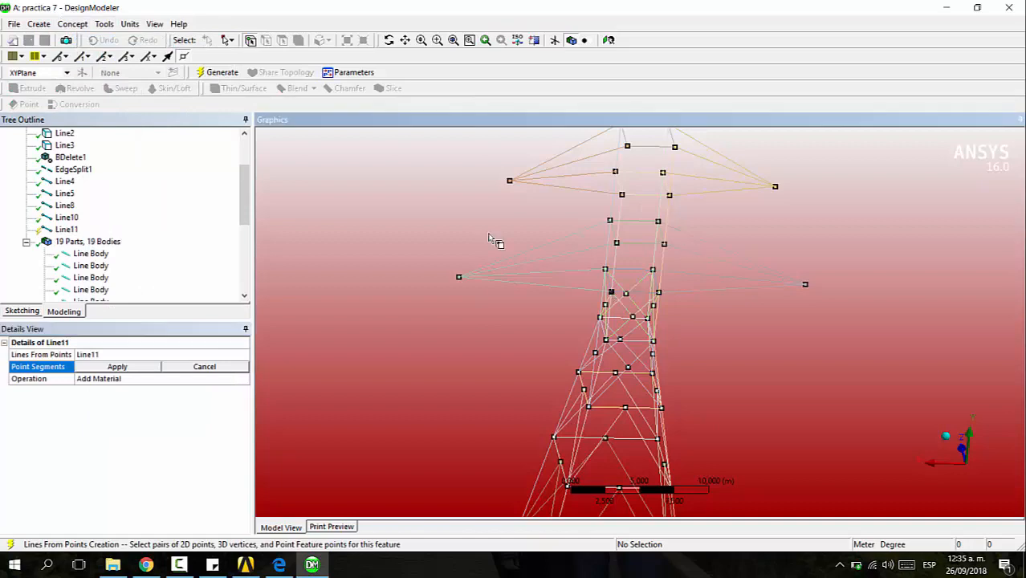
pyautogui.click(664, 245)
pyautogui.click(616, 244)
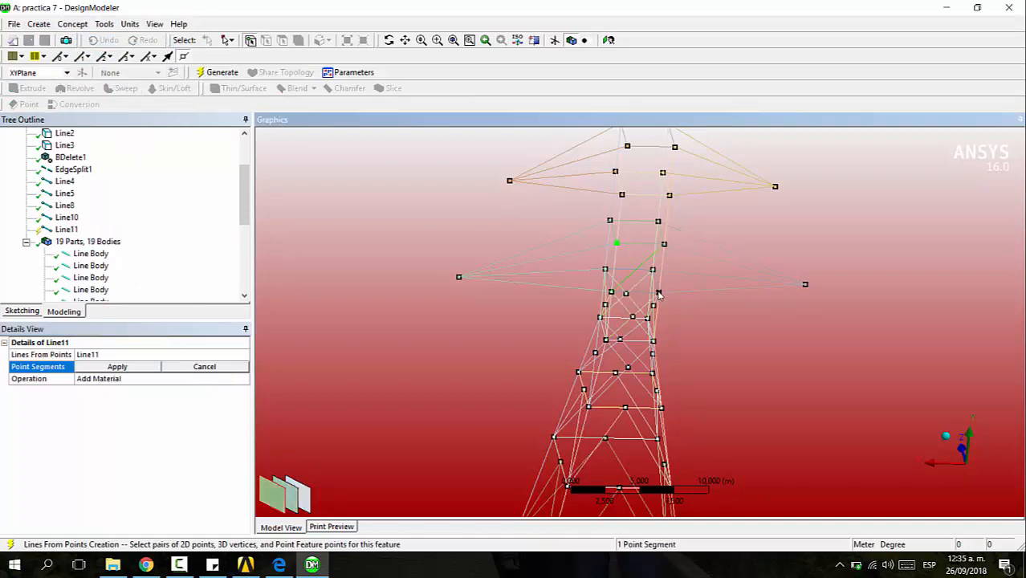
pyautogui.click(659, 293)
# Add diagonals on the three remaining faces between the fourth and fifth horizontal frames
pyautogui.moveTo(703, 263); pyautogui.dragTo(634, 300, button='middle')
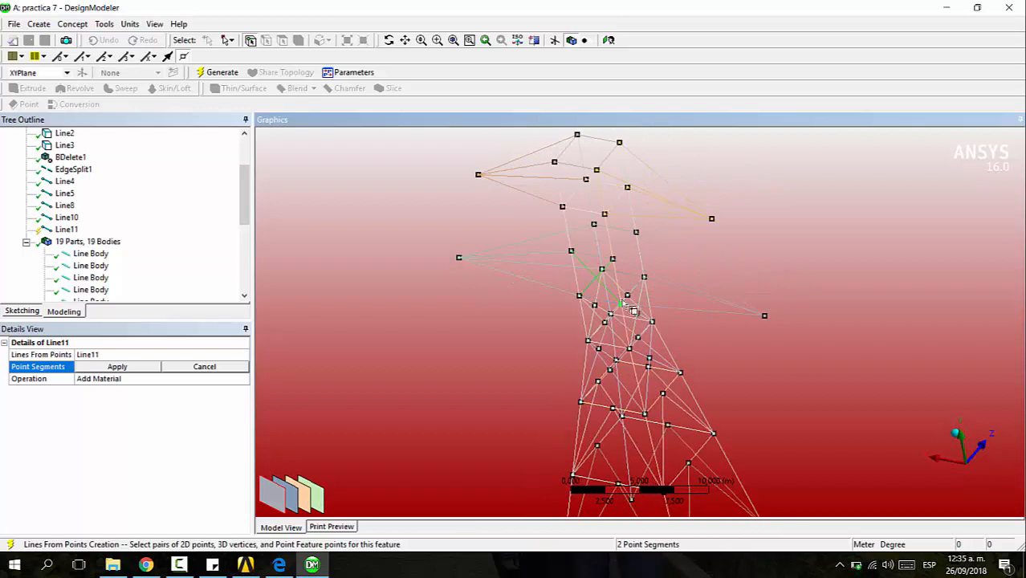
pyautogui.click(637, 233)
pyautogui.click(644, 278)
pyautogui.click(613, 259)
pyautogui.click(644, 277)
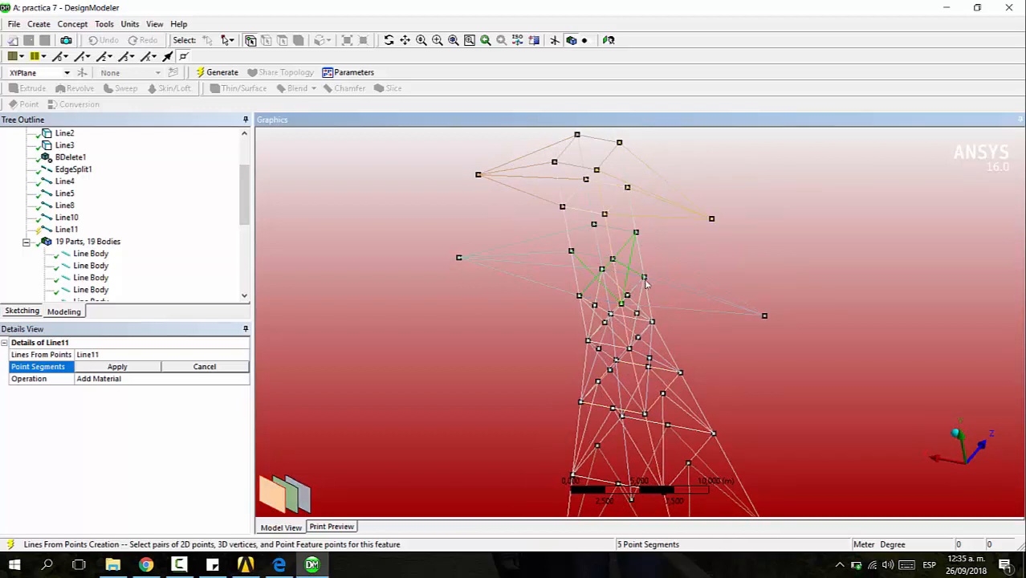
pyautogui.click(594, 224)
pyautogui.click(595, 225)
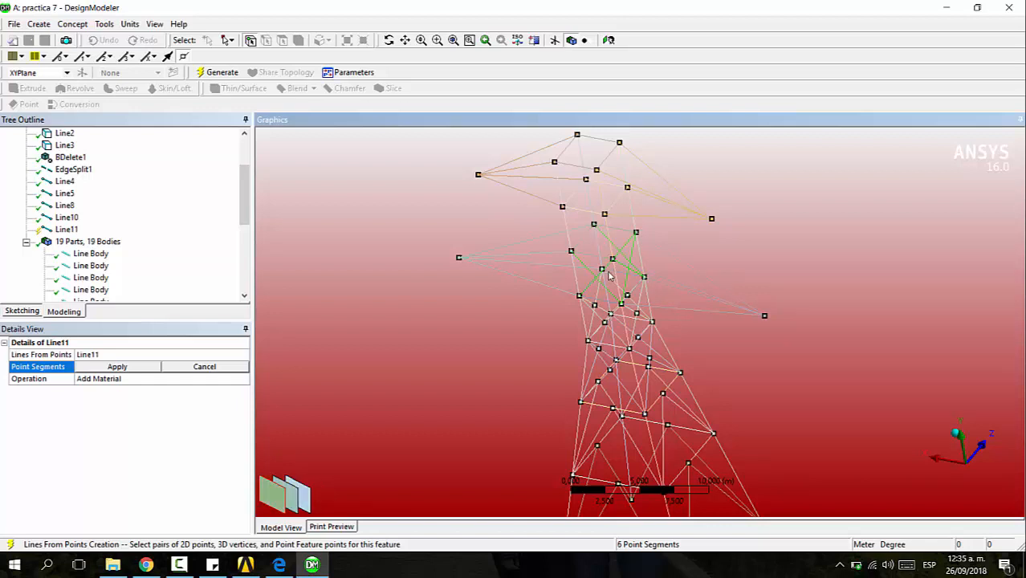
pyautogui.click(636, 233)
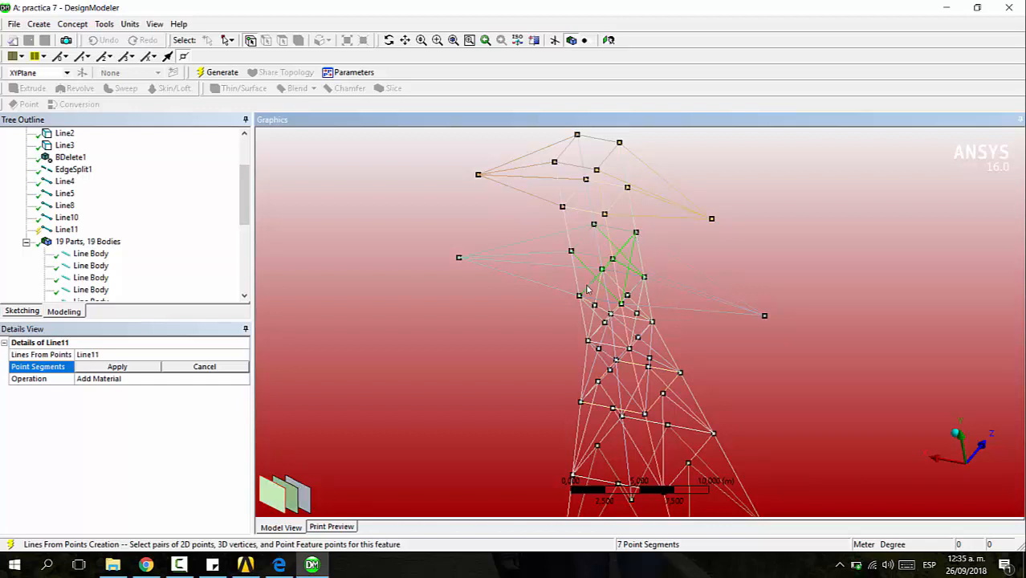
pyautogui.click(594, 226)
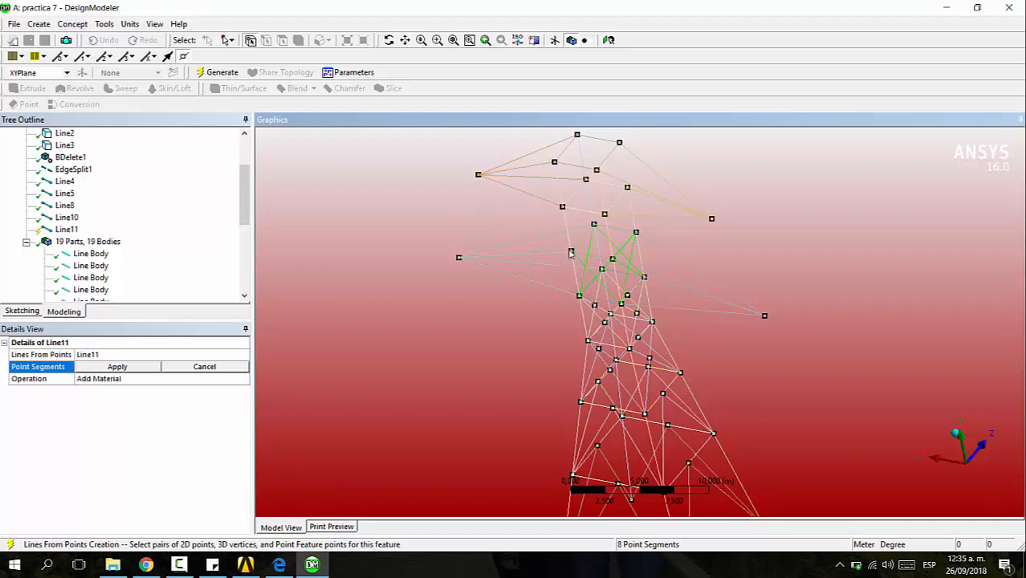
pyautogui.click(571, 252)
pyautogui.click(613, 260)
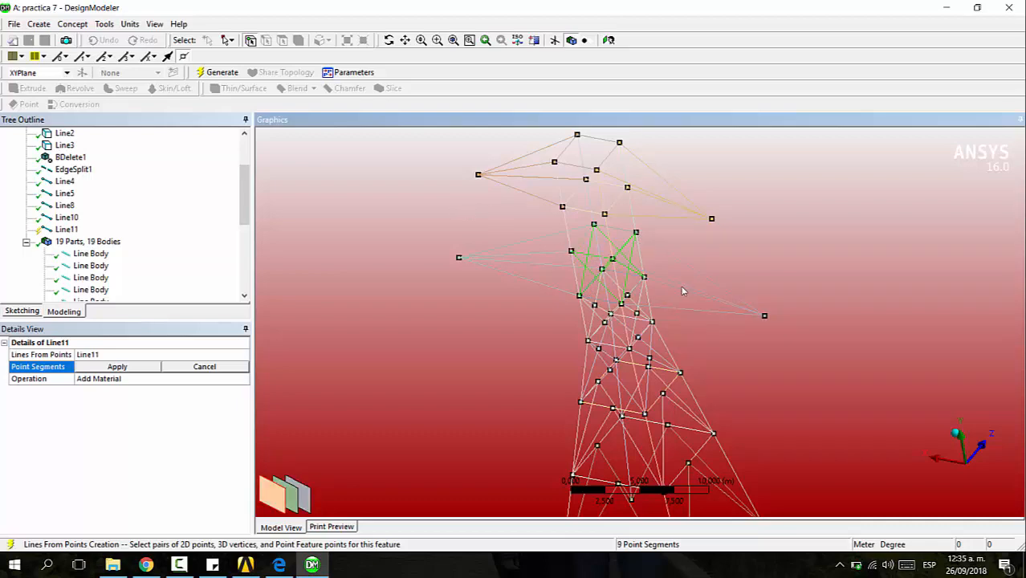
# Remove the two misplaced diagonals between the fourth and fifth frames and apply the point segments of Line11
pyautogui.moveTo(683, 292); pyautogui.dragTo(691, 260, button='middle')
pyautogui.moveTo(701, 220)
pyautogui.mouseDown(button='middle')
pyautogui.moveTo(634, 277)
pyautogui.moveTo(707, 230)
pyautogui.mouseUp(button='middle')
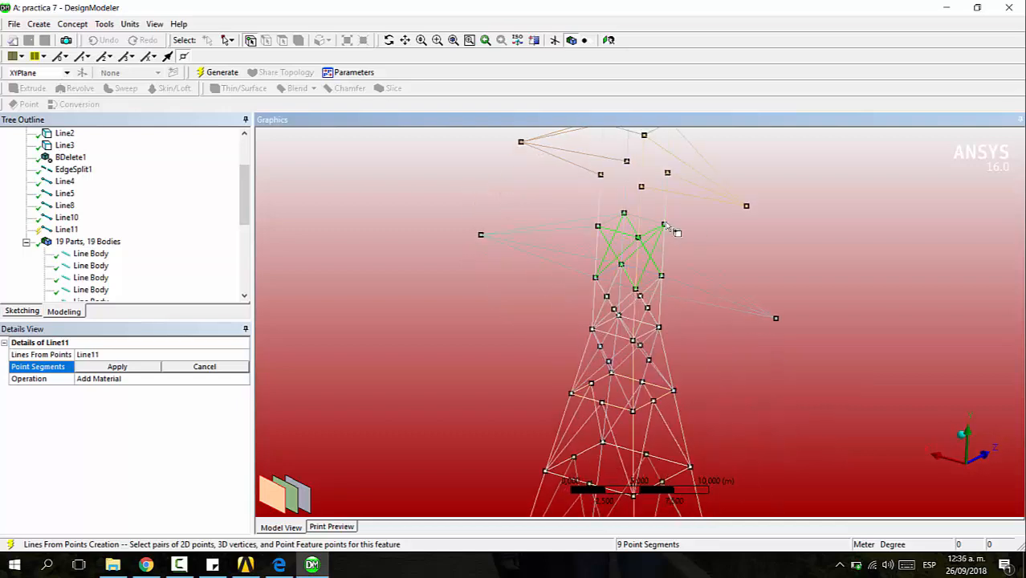
pyautogui.click(509, 194)
pyautogui.click(598, 229)
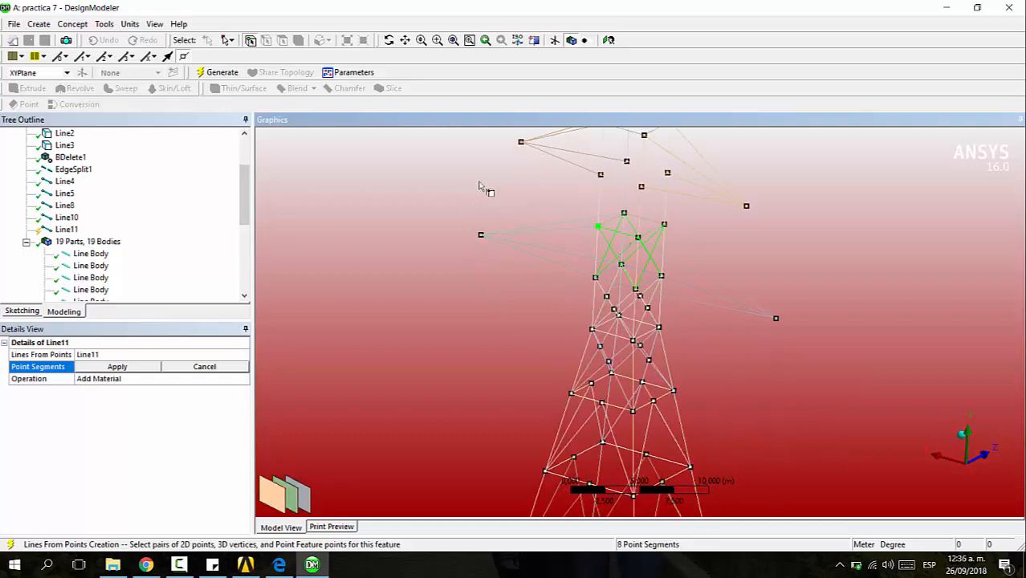
pyautogui.click(637, 239)
pyautogui.moveTo(732, 243); pyautogui.dragTo(771, 241, button='middle')
pyautogui.click(117, 367)
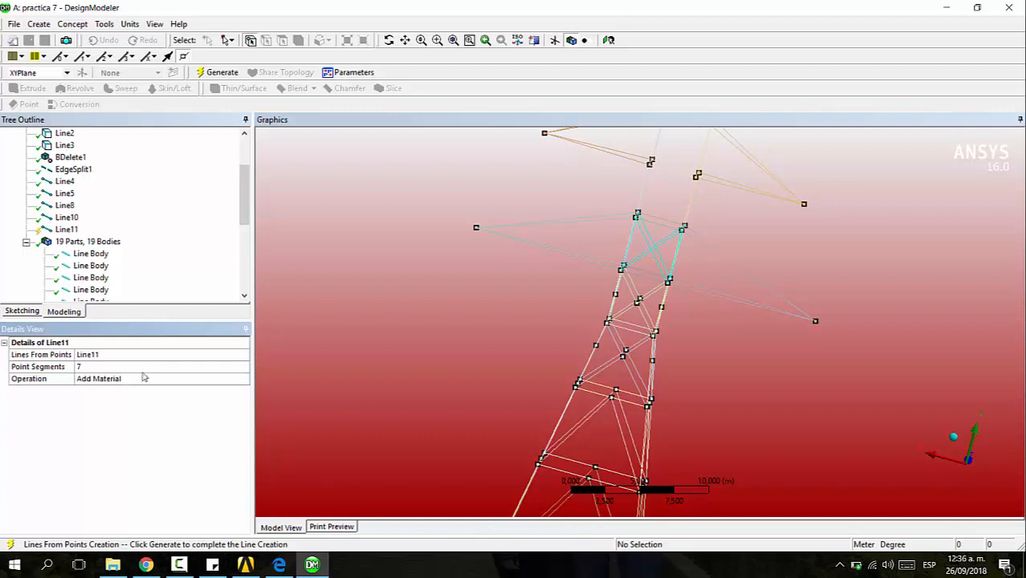
# Reopen the point segments of Line11 and add the missing diagonal between the fourth and fifth frames
pyautogui.click(120, 367)
pyautogui.moveTo(424, 349); pyautogui.dragTo(679, 231, button='middle')
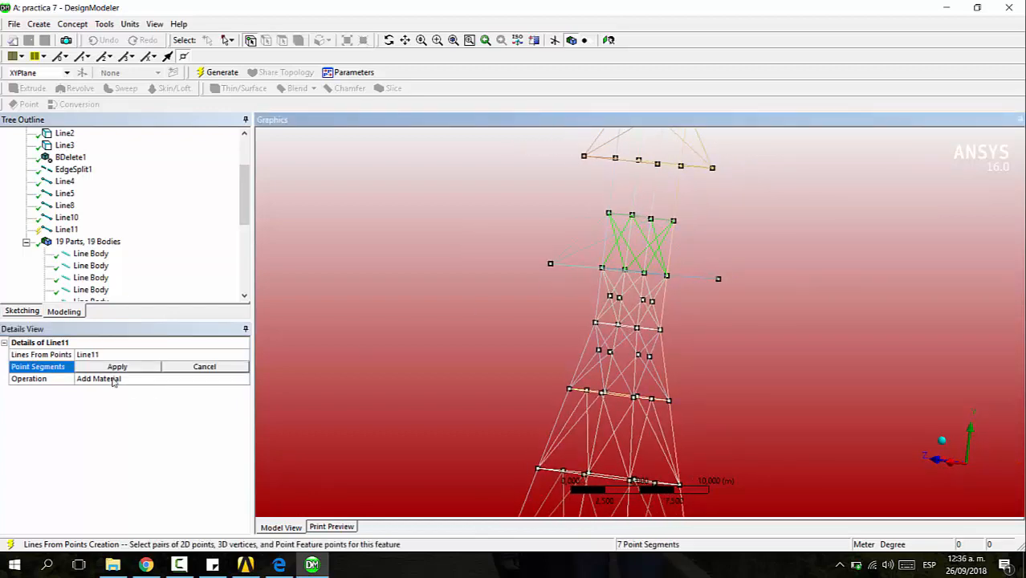
pyautogui.moveTo(770, 269); pyautogui.dragTo(603, 289, button='middle')
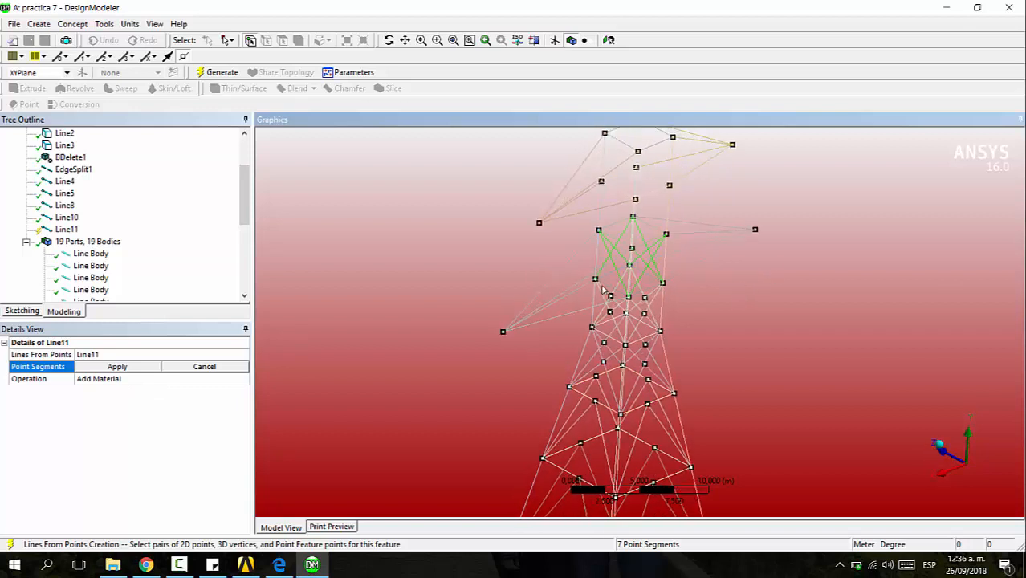
pyautogui.click(632, 249)
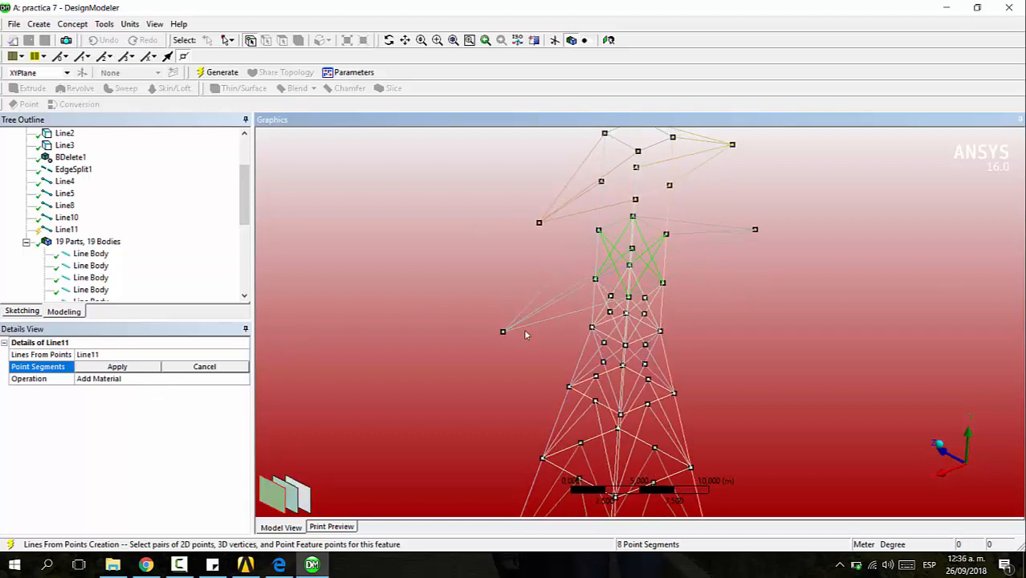
# Apply the corrected point segments of Line11, set its operation to Add Frozen and generate the lines
pyautogui.click(117, 367)
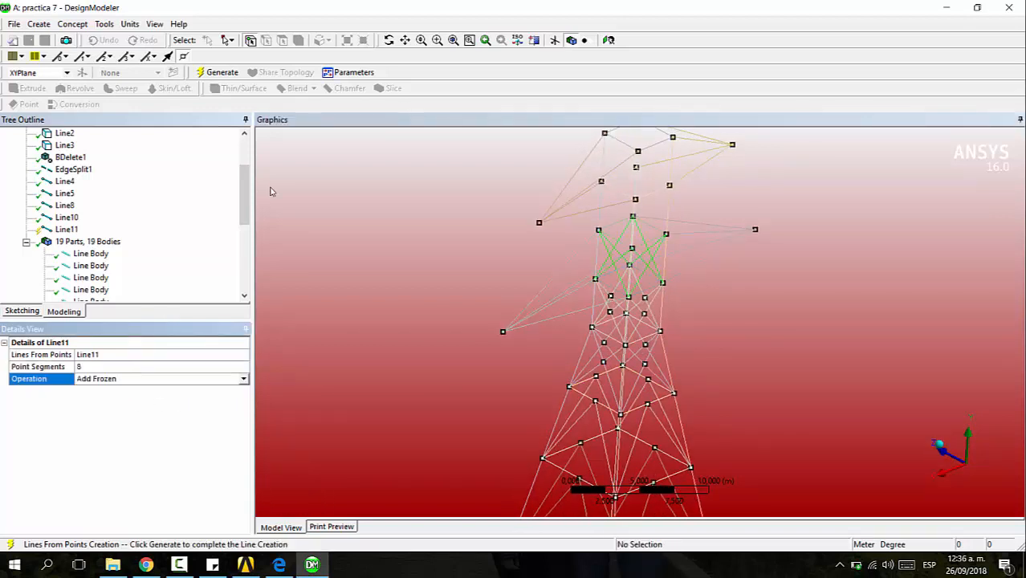
pyautogui.click(223, 74)
# Highlight the Line11 and Line10 features in the model to check their bracing from several sides
pyautogui.moveTo(722, 244); pyautogui.dragTo(692, 211, button='middle')
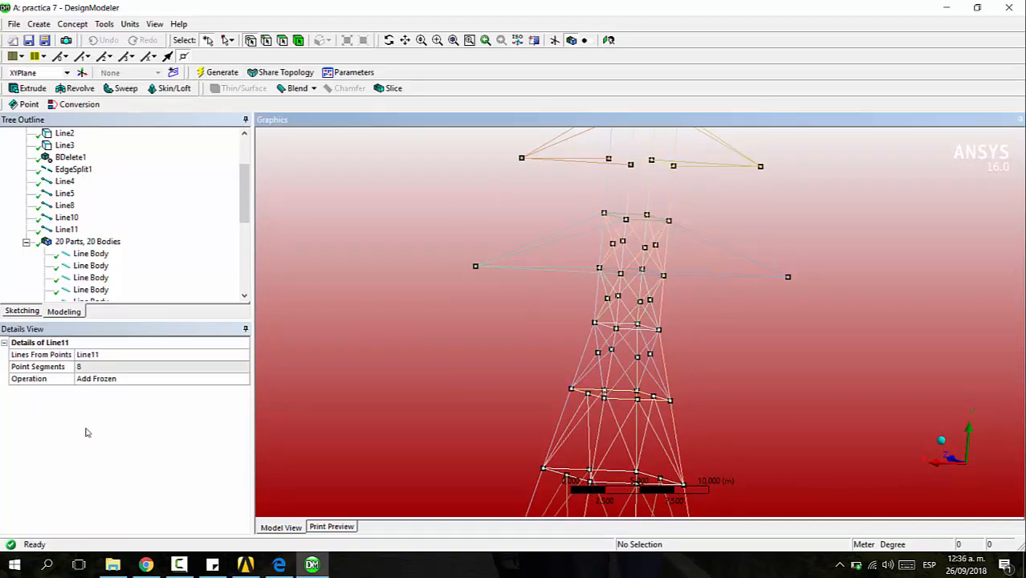
pyautogui.click(68, 230)
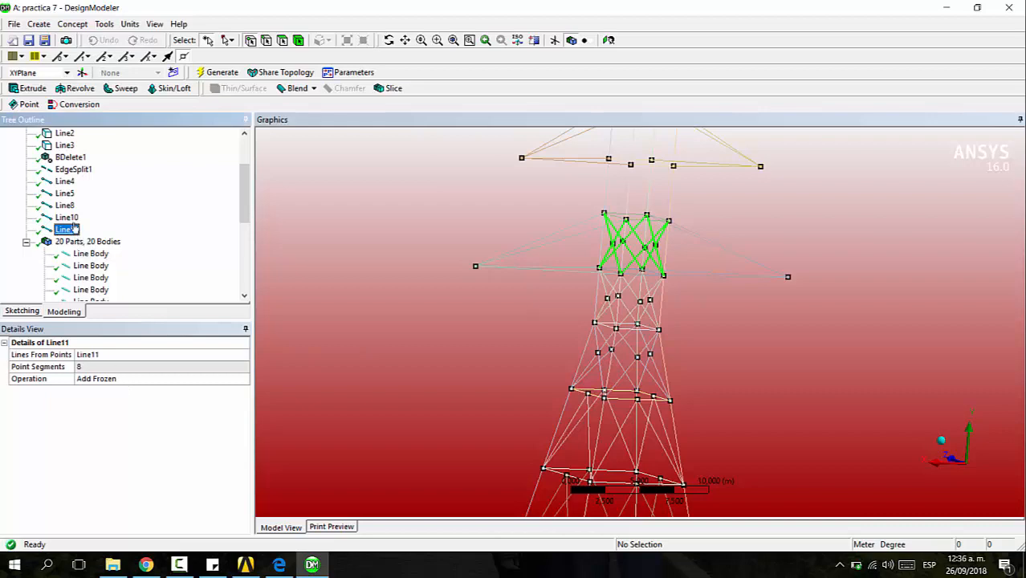
pyautogui.click(67, 218)
pyautogui.click(738, 356)
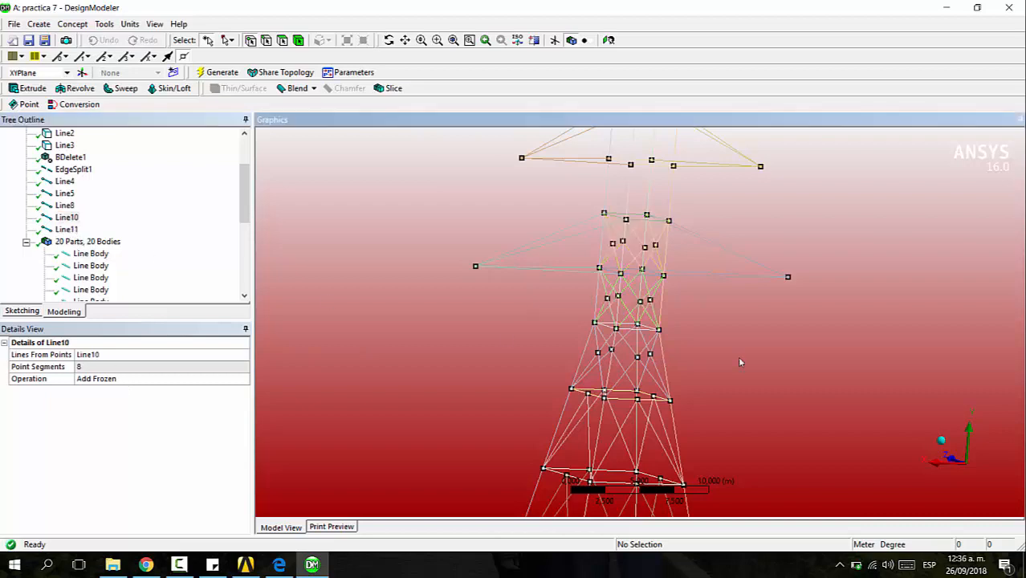
pyautogui.moveTo(753, 195); pyautogui.dragTo(675, 205)
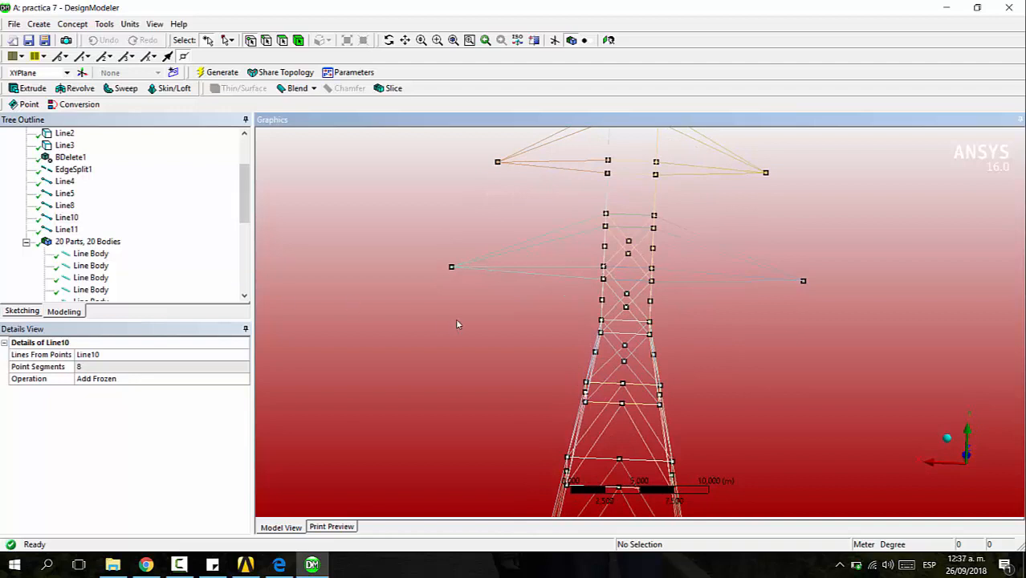
# Start a new Lines From Points feature and add two crossing diagonals on one face between the fifth and sixth frames
pyautogui.moveTo(622, 193); pyautogui.dragTo(385, 171)
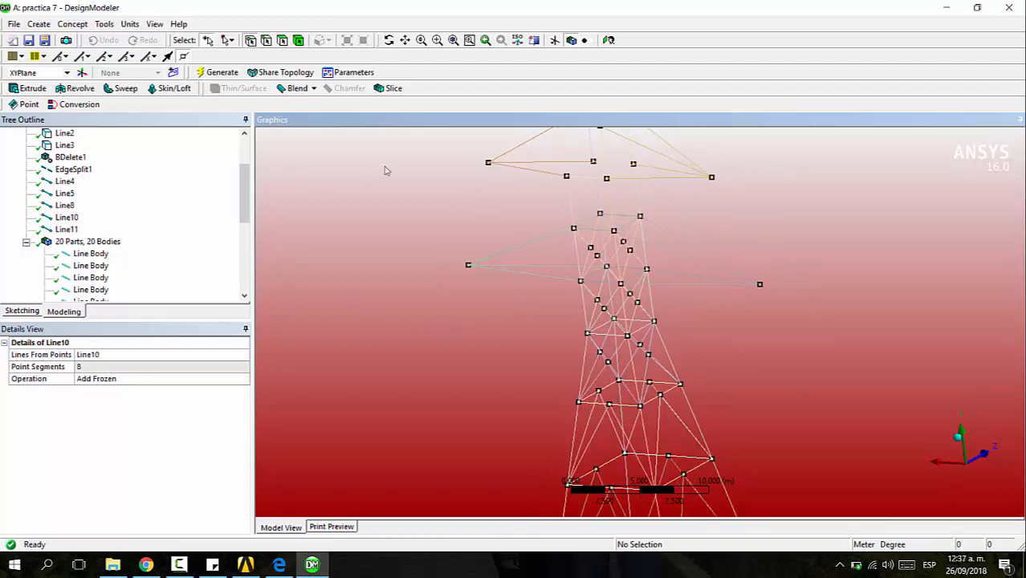
pyautogui.click(73, 25)
pyautogui.click(105, 39)
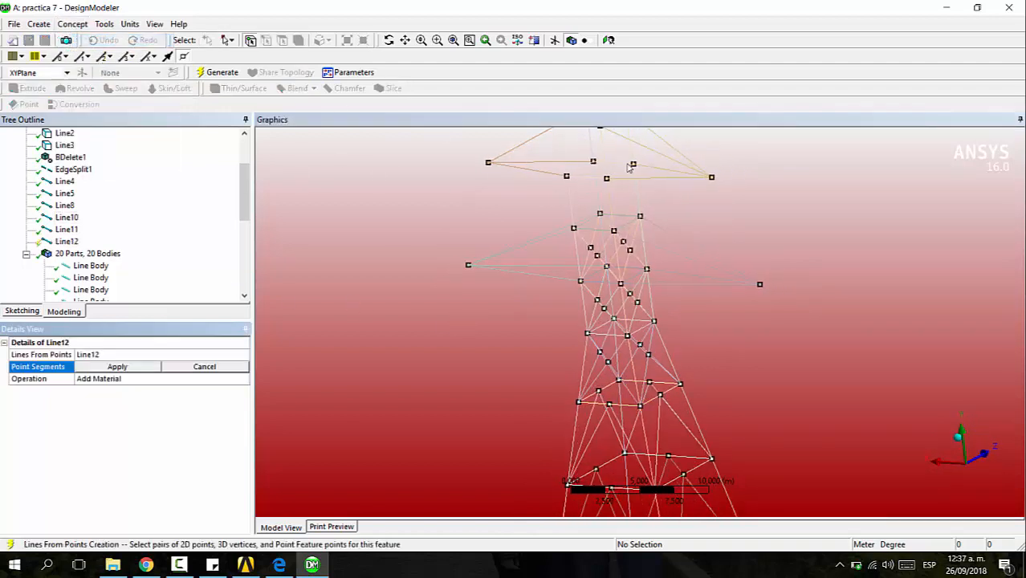
pyautogui.click(573, 229)
pyautogui.keyDown('ctrl'); pyautogui.click(606, 178); pyautogui.keyUp('ctrl')
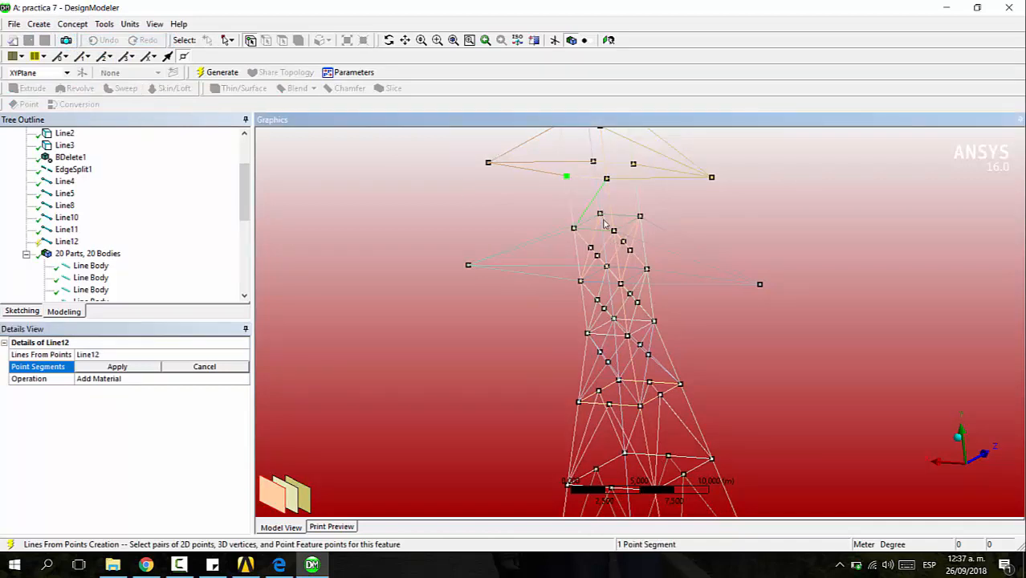
pyautogui.keyDown('ctrl'); pyautogui.click(600, 214); pyautogui.keyUp('ctrl')
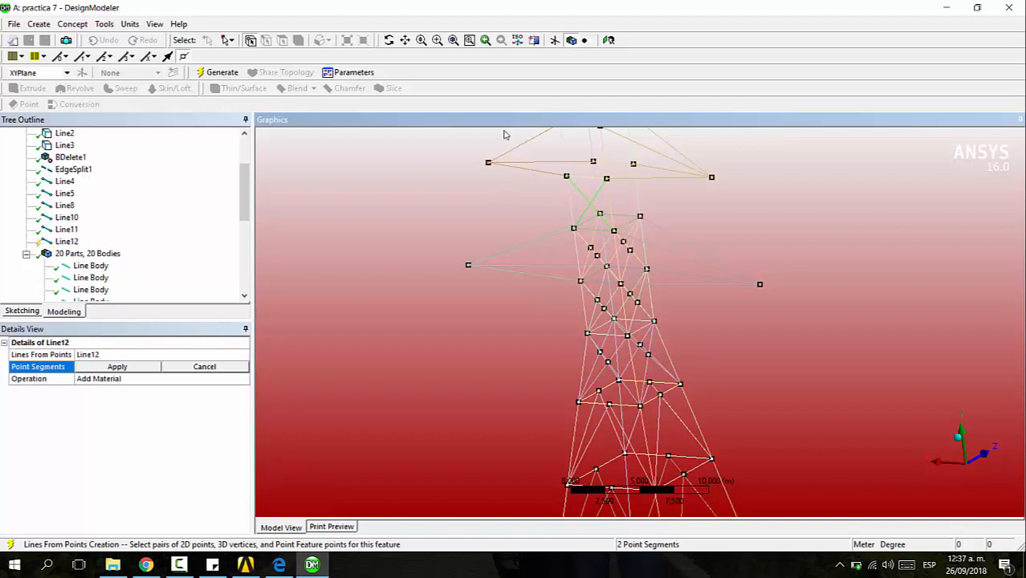
# Add crossing diagonals on the other three faces between the fifth and sixth horizontal frames
pyautogui.keyDown('ctrl'); pyautogui.click(634, 164); pyautogui.keyUp('ctrl')
pyautogui.keyDown('ctrl'); pyautogui.click(614, 230); pyautogui.keyUp('ctrl')
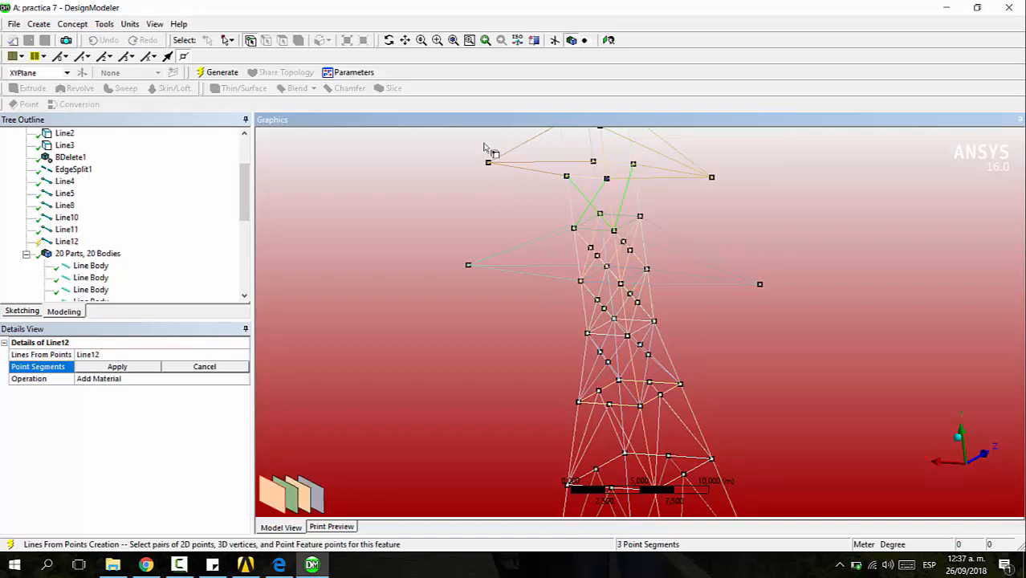
pyautogui.keyDown('ctrl'); pyautogui.click(593, 161); pyautogui.keyUp('ctrl')
pyautogui.keyDown('ctrl'); pyautogui.click(600, 214); pyautogui.keyUp('ctrl')
pyautogui.keyDown('ctrl'); pyautogui.click(634, 164); pyautogui.keyUp('ctrl')
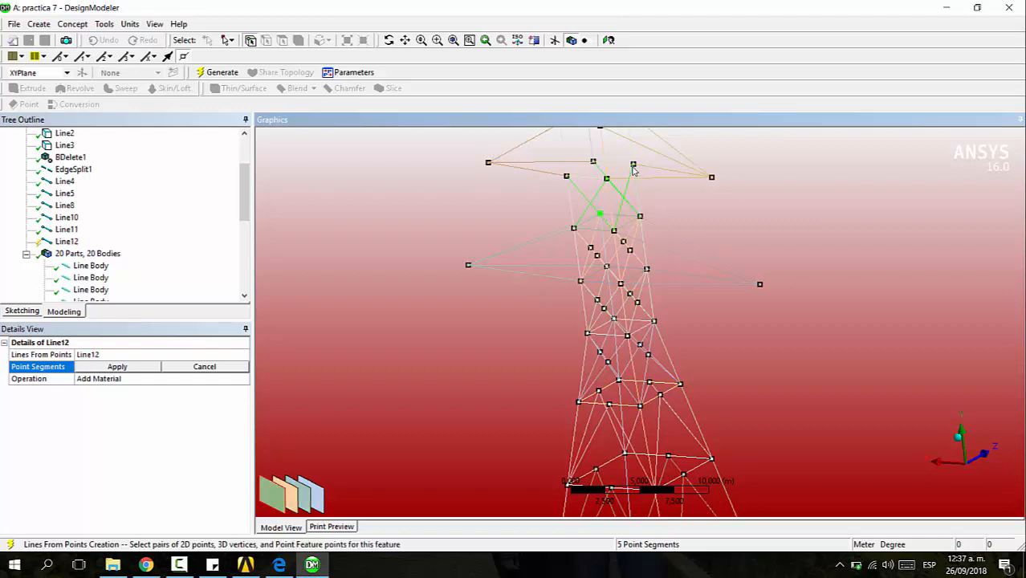
pyautogui.click(593, 162)
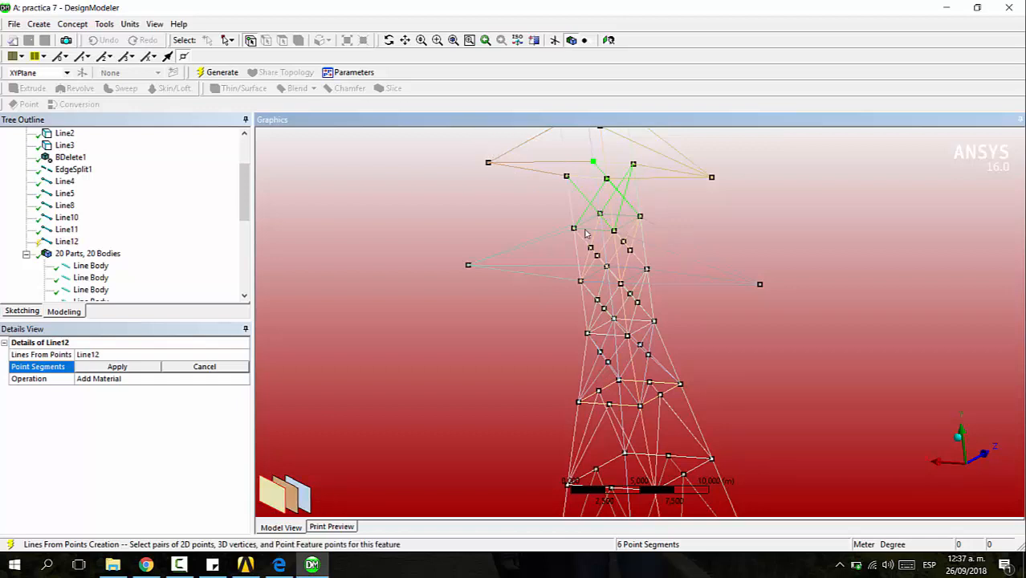
pyautogui.click(573, 228)
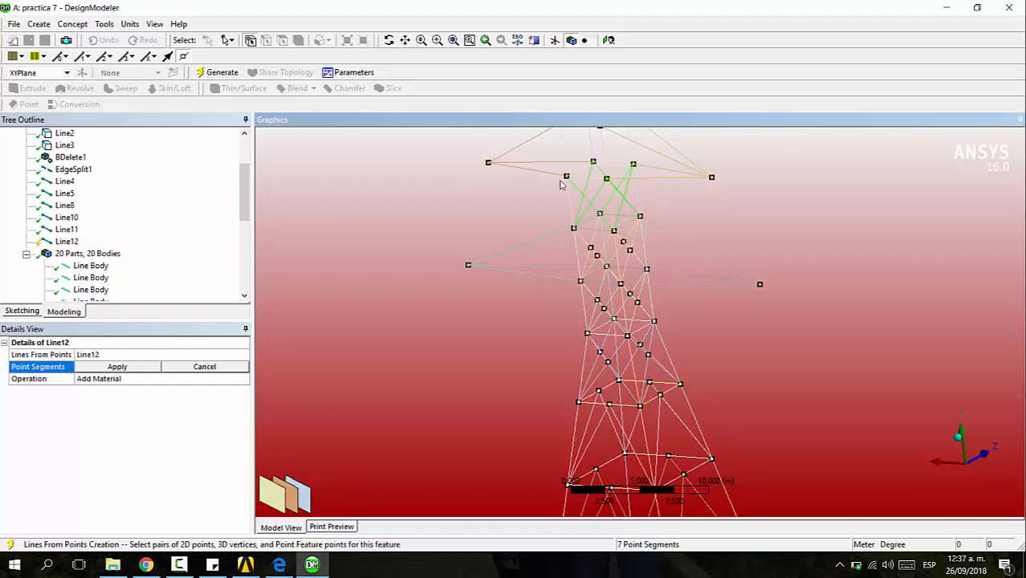
pyautogui.click(600, 214)
pyautogui.click(567, 177)
# Apply the eight point segments of Line12, set its operation to Add Frozen and generate the lines
pyautogui.moveTo(623, 222); pyautogui.dragTo(791, 229, button='middle')
pyautogui.click(122, 367)
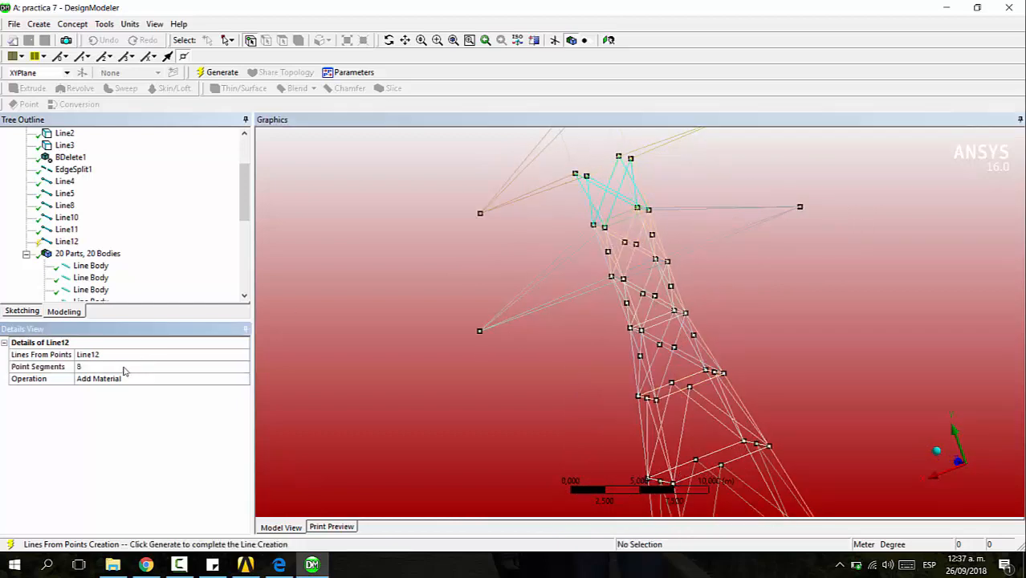
pyautogui.doubleClick(133, 378)
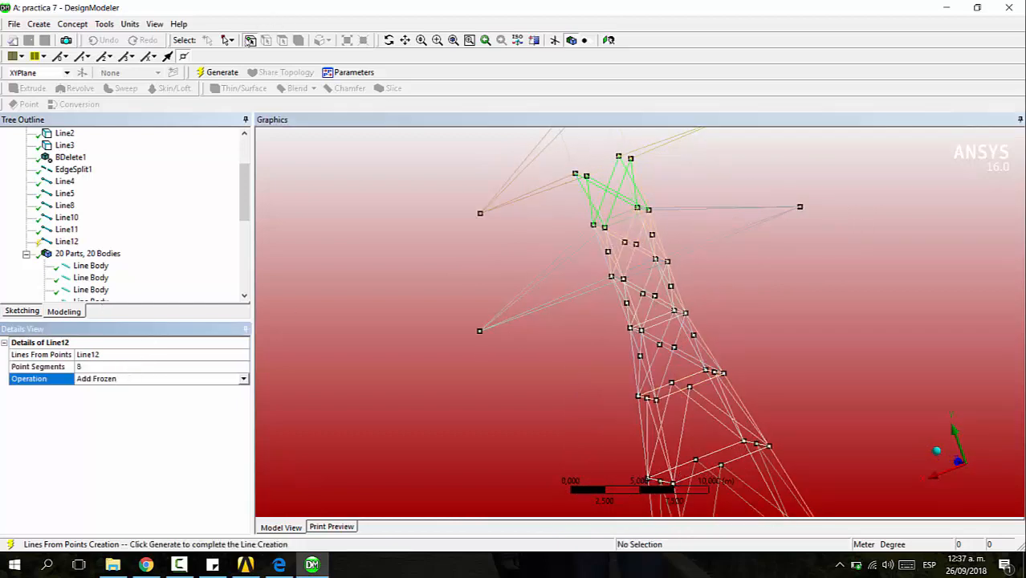
pyautogui.click(218, 72)
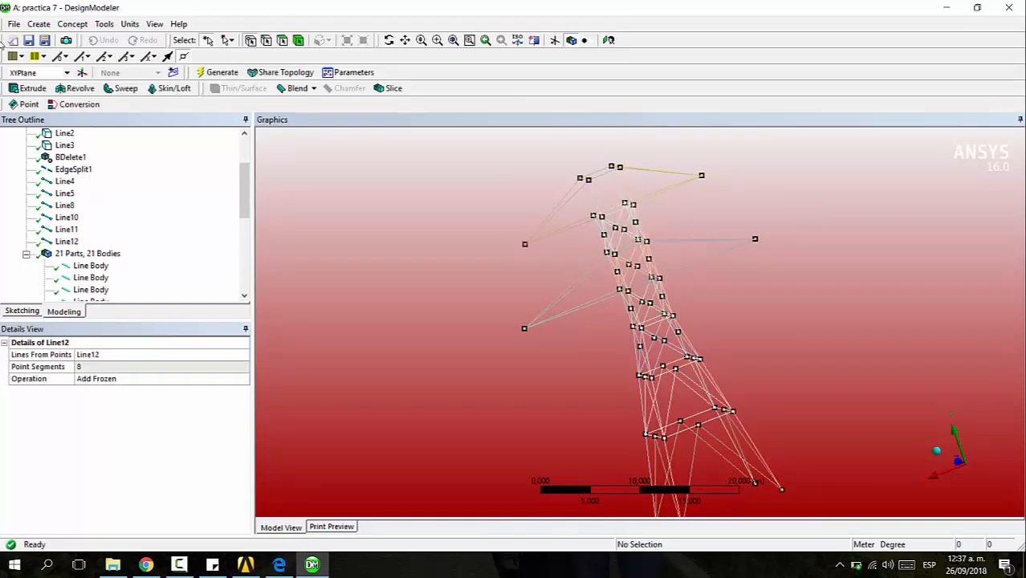
# Start a new Lines From Points feature and add two crossing diagonals on one face of the tower's topmost section
pyautogui.click(72, 24)
pyautogui.click(101, 38)
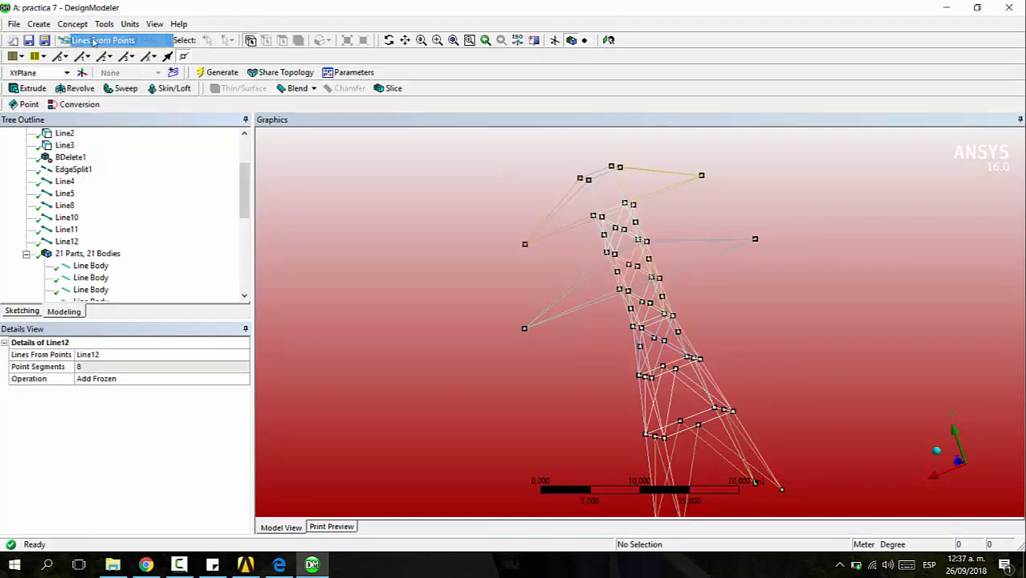
pyautogui.click(601, 216)
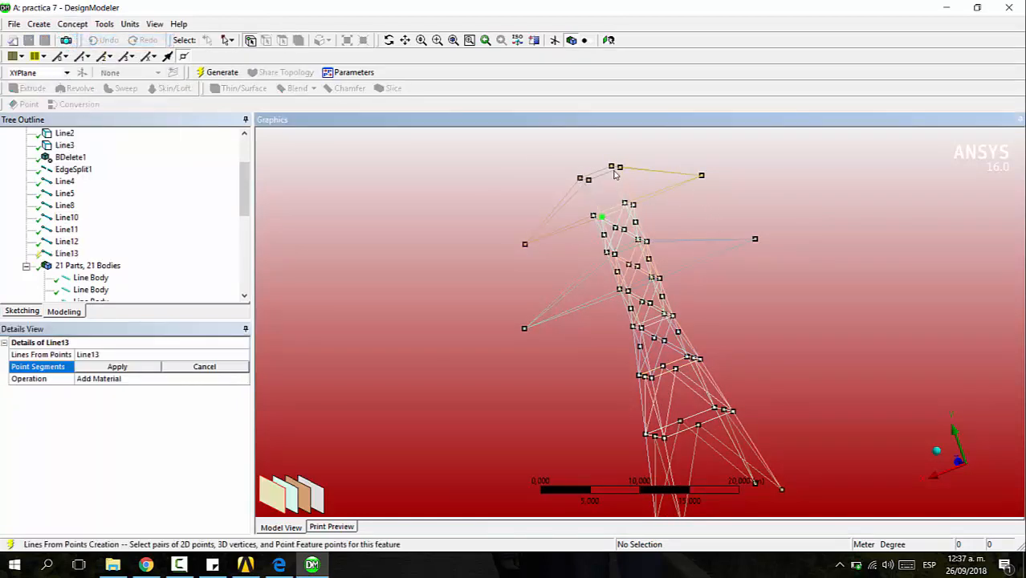
pyautogui.keyDown('ctrl'); pyautogui.click(619, 167); pyautogui.keyUp('ctrl')
pyautogui.keyDown('ctrl'); pyautogui.click(590, 179); pyautogui.keyUp('ctrl')
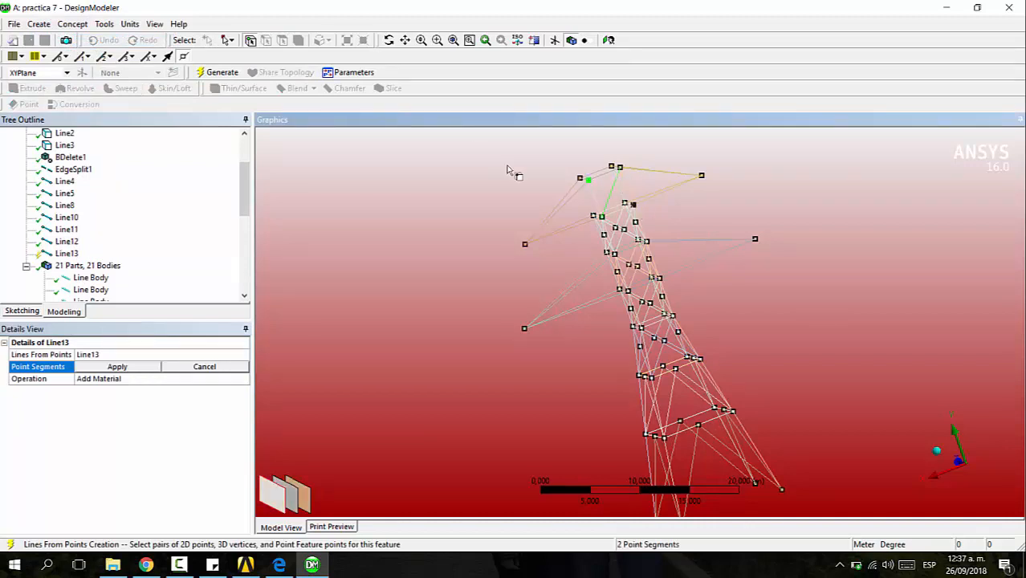
pyautogui.keyDown('ctrl'); pyautogui.click(634, 204); pyautogui.keyUp('ctrl')
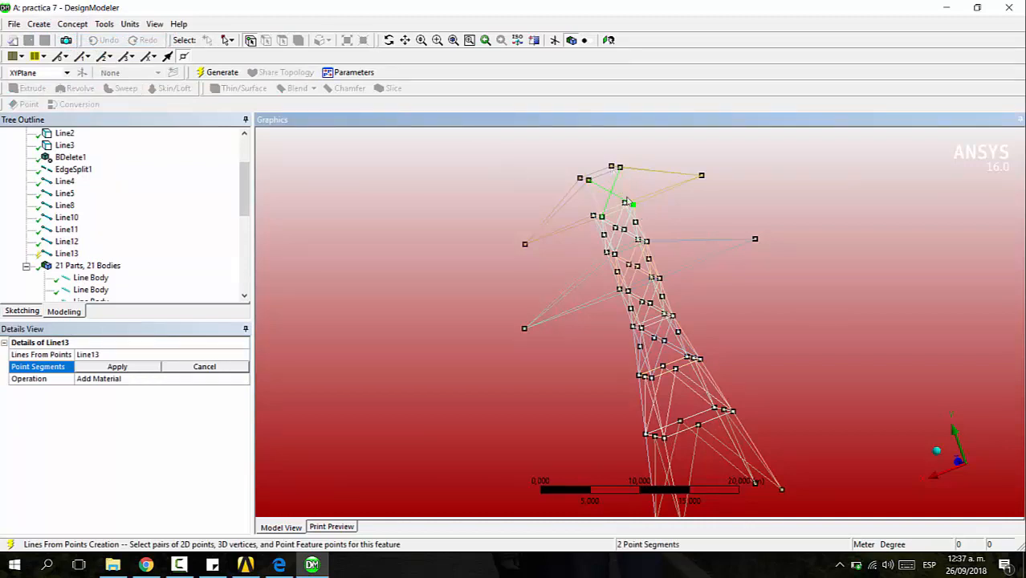
# Add crossing diagonals on the other three faces of the tower's topmost section
pyautogui.keyDown('ctrl'); pyautogui.click(613, 167); pyautogui.keyUp('ctrl')
pyautogui.keyDown('ctrl'); pyautogui.click(625, 203); pyautogui.keyUp('ctrl')
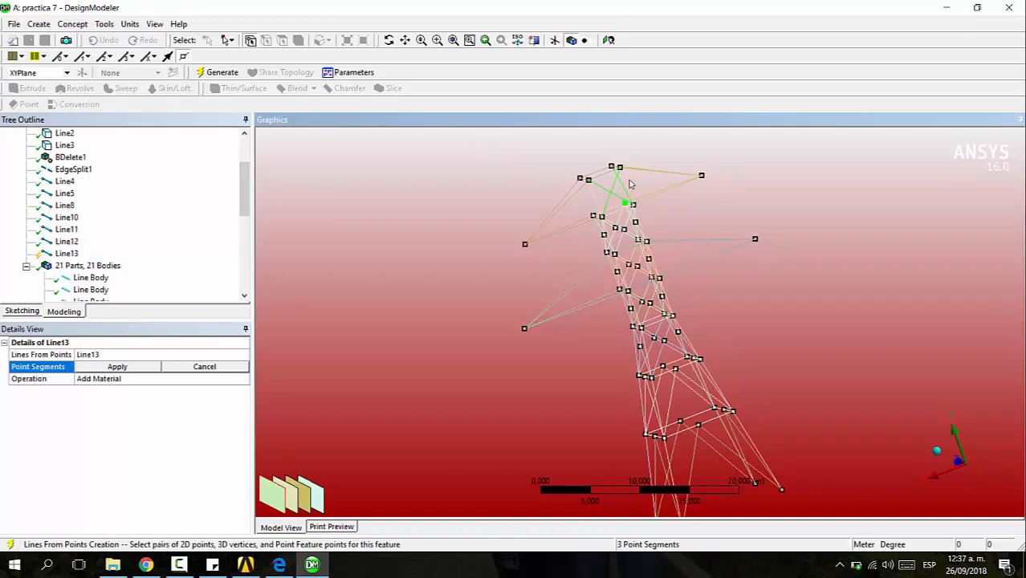
pyautogui.keyDown('ctrl'); pyautogui.click(621, 169); pyautogui.keyUp('ctrl')
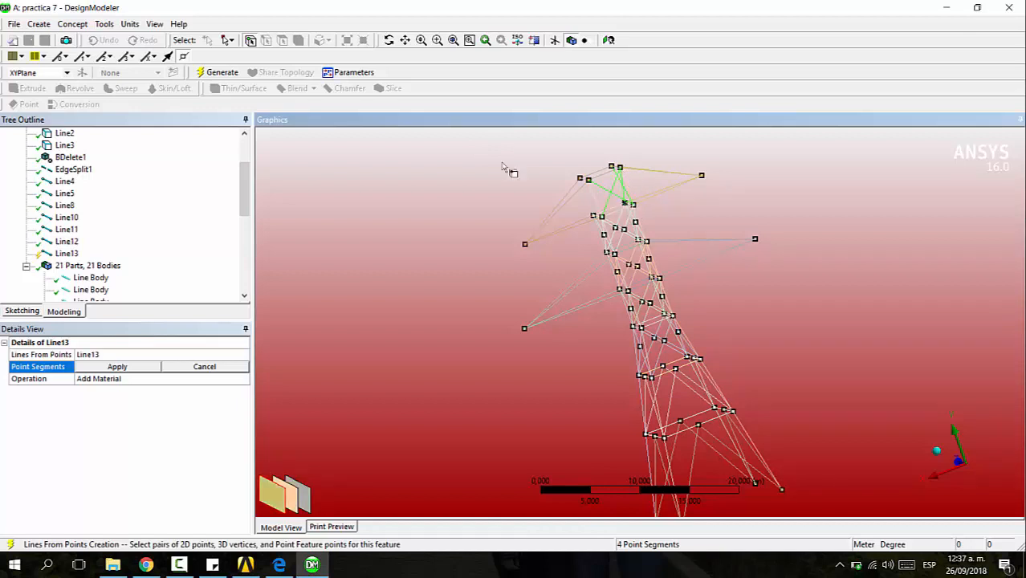
pyautogui.keyDown('ctrl'); pyautogui.click(632, 205); pyautogui.keyUp('ctrl')
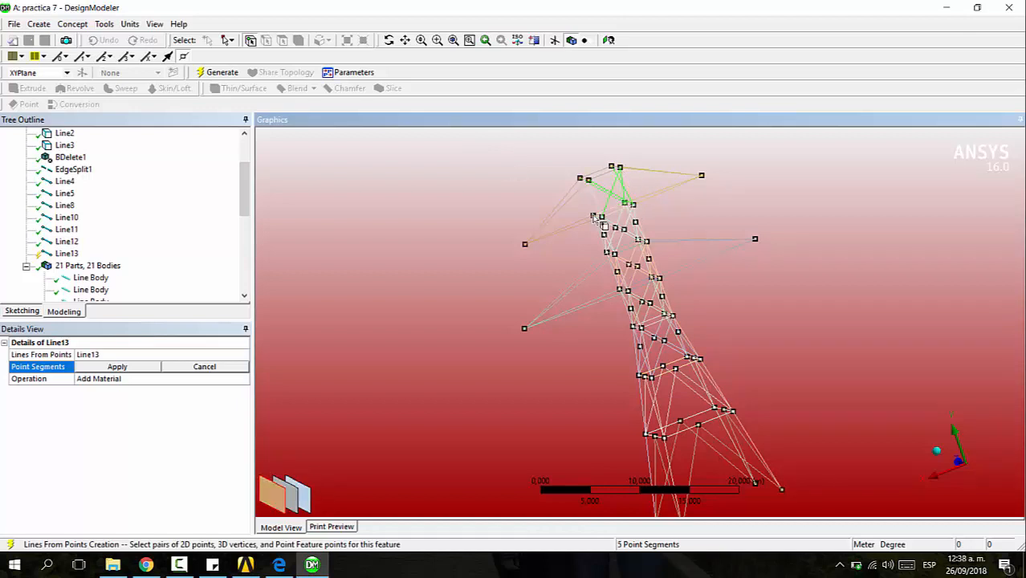
pyautogui.keyDown('ctrl'); pyautogui.click(588, 181); pyautogui.keyUp('ctrl')
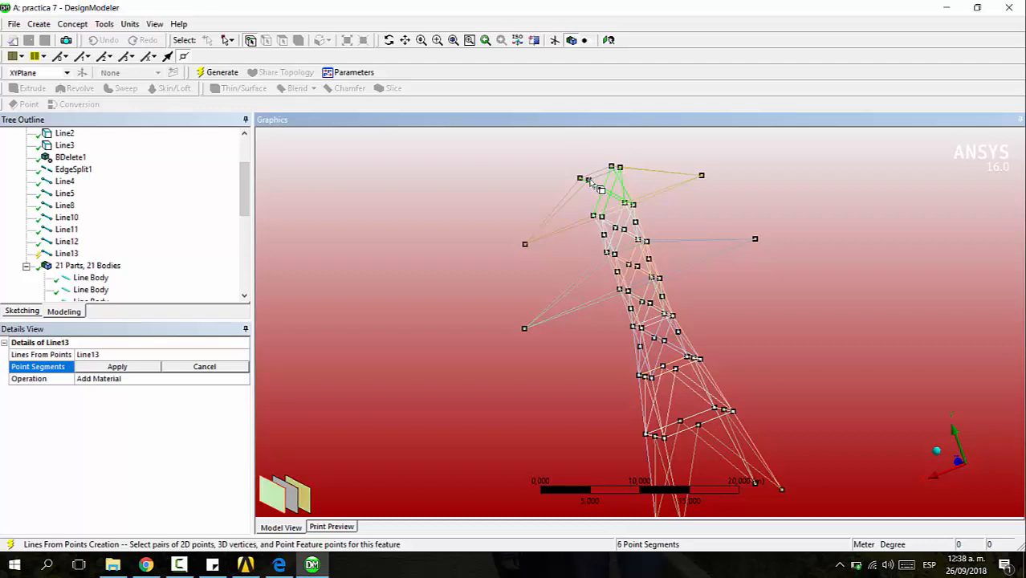
pyautogui.keyDown('ctrl'); pyautogui.click(600, 217); pyautogui.keyUp('ctrl')
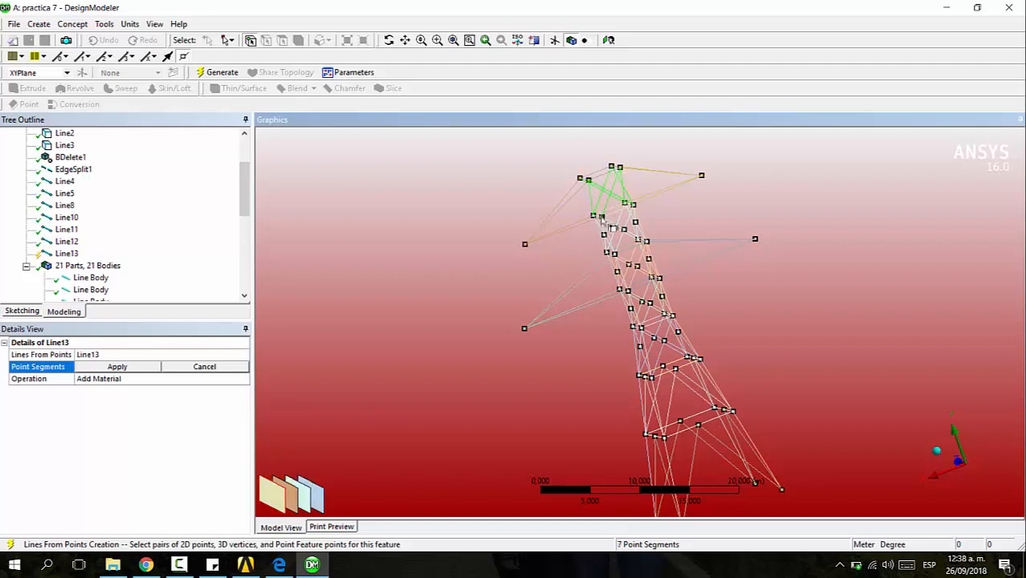
pyautogui.rightClick(579, 177)
pyautogui.click(456, 143)
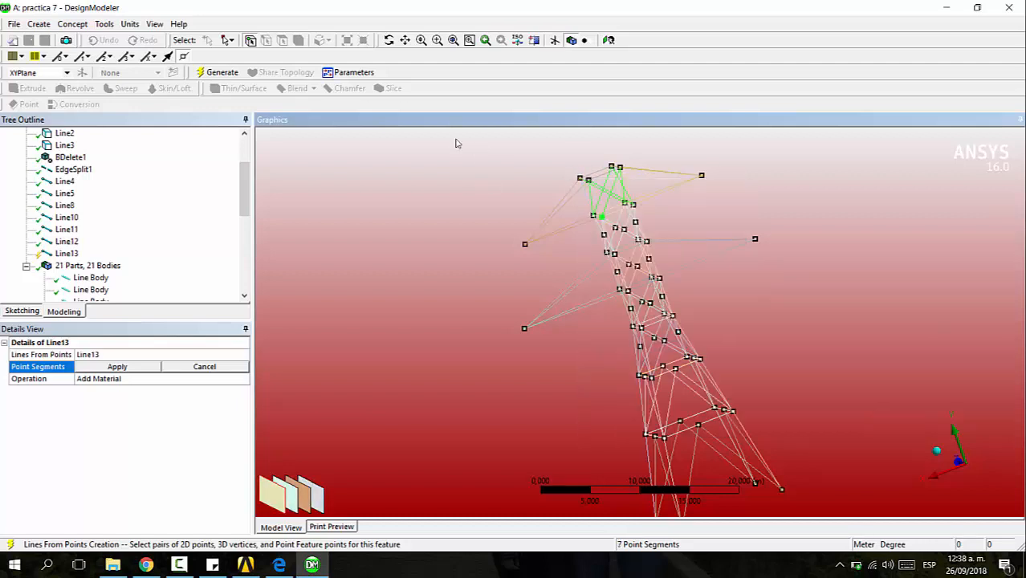
pyautogui.keyDown('ctrl'); pyautogui.click(581, 179); pyautogui.keyUp('ctrl')
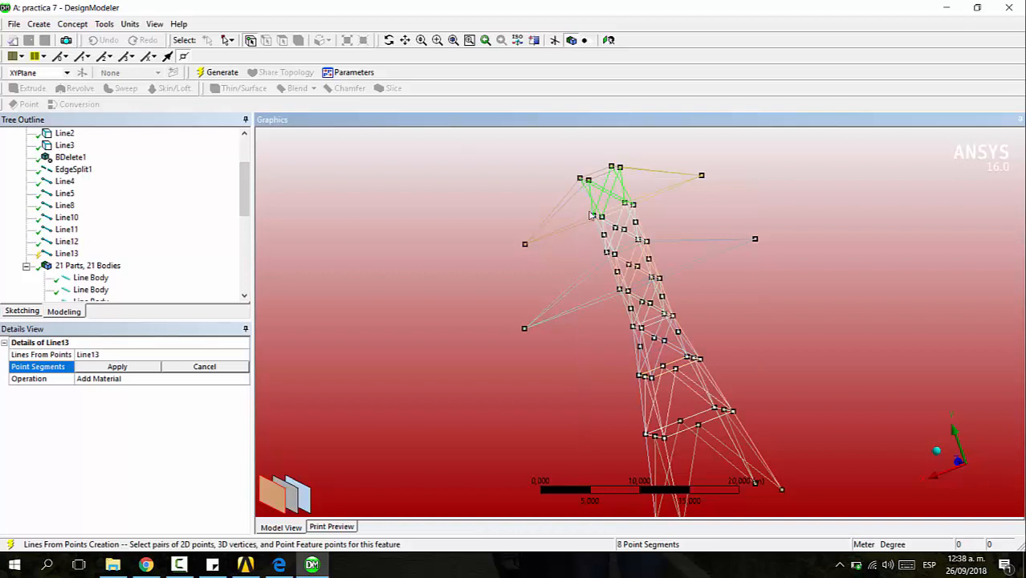
pyautogui.moveTo(592, 215); pyautogui.dragTo(511, 228, button='middle')
# Apply the point segments of Line13, set its operation to Add Frozen and generate the lines
pyautogui.click(121, 367)
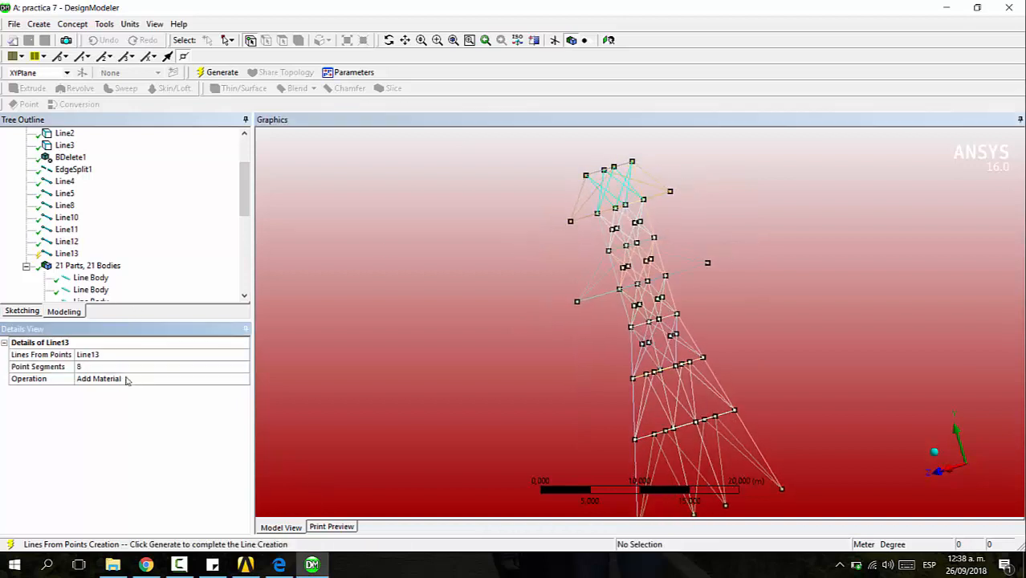
pyautogui.doubleClick(126, 378)
pyautogui.click(221, 72)
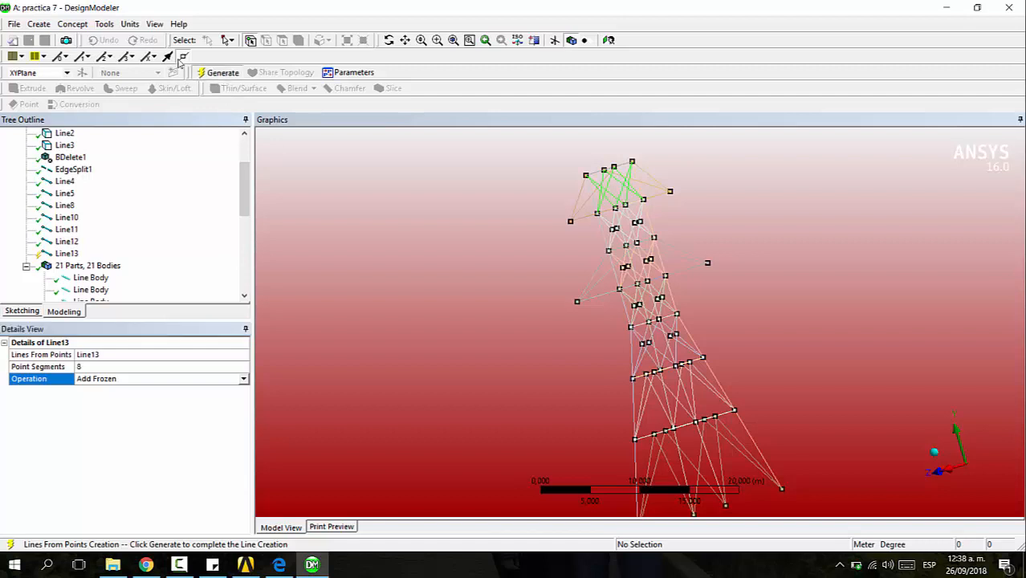
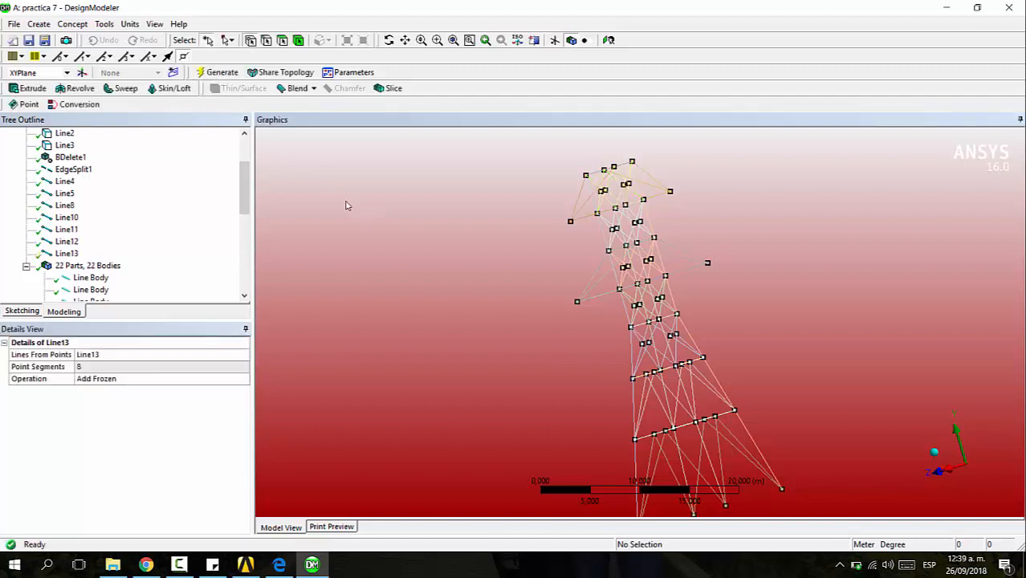
# Start a Split Edges feature and select the four long edges of one upper cross-arm
pyautogui.click(67, 24)
pyautogui.click(97, 93)
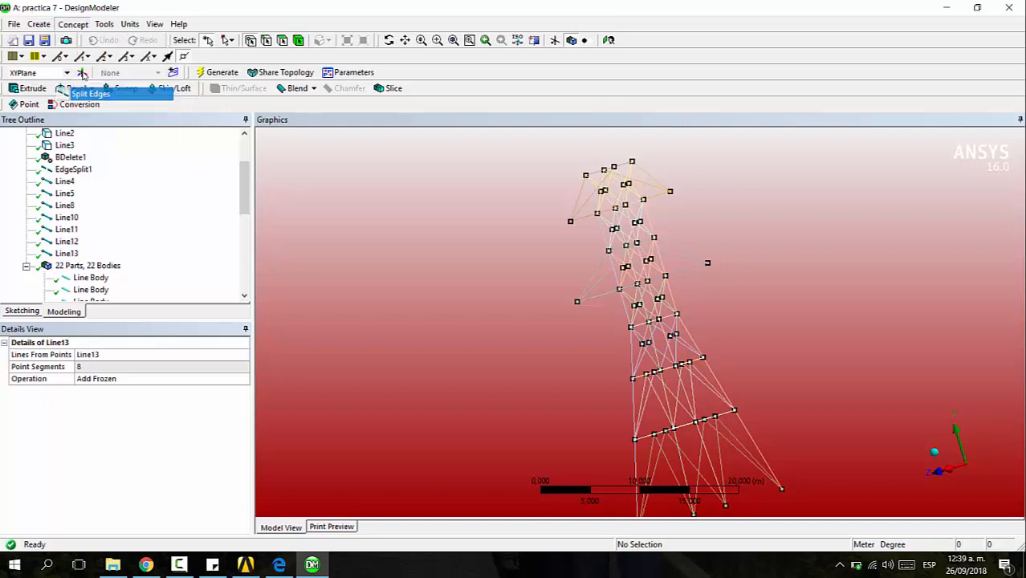
pyautogui.moveTo(652, 195); pyautogui.dragTo(713, 229, button='middle')
pyautogui.click(695, 251)
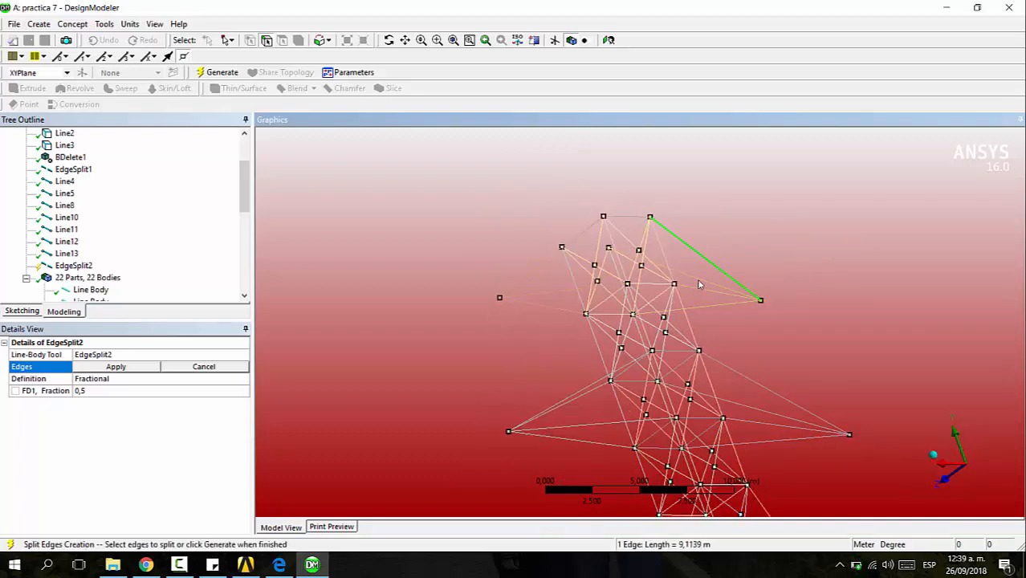
pyautogui.keyDown('ctrl'); pyautogui.click(697, 280); pyautogui.keyUp('ctrl')
pyautogui.keyDown('ctrl'); pyautogui.click(710, 292); pyautogui.keyUp('ctrl')
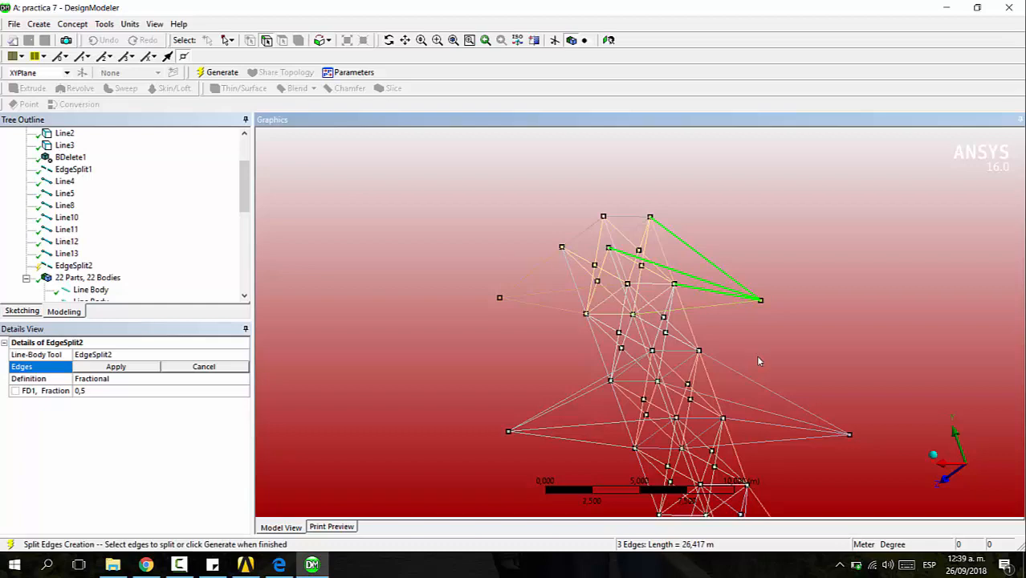
pyautogui.keyDown('ctrl'); pyautogui.click(568, 250); pyautogui.keyUp('ctrl')
# Add the four edges of the opposite upper cross-arm and of the lower cross-arm beneath it to the split selection
pyautogui.moveTo(530, 265); pyautogui.dragTo(693, 240, button='middle')
pyautogui.keyDown('ctrl'); pyautogui.click(684, 248); pyautogui.keyUp('ctrl')
pyautogui.keyDown('ctrl'); pyautogui.click(709, 265); pyautogui.keyUp('ctrl')
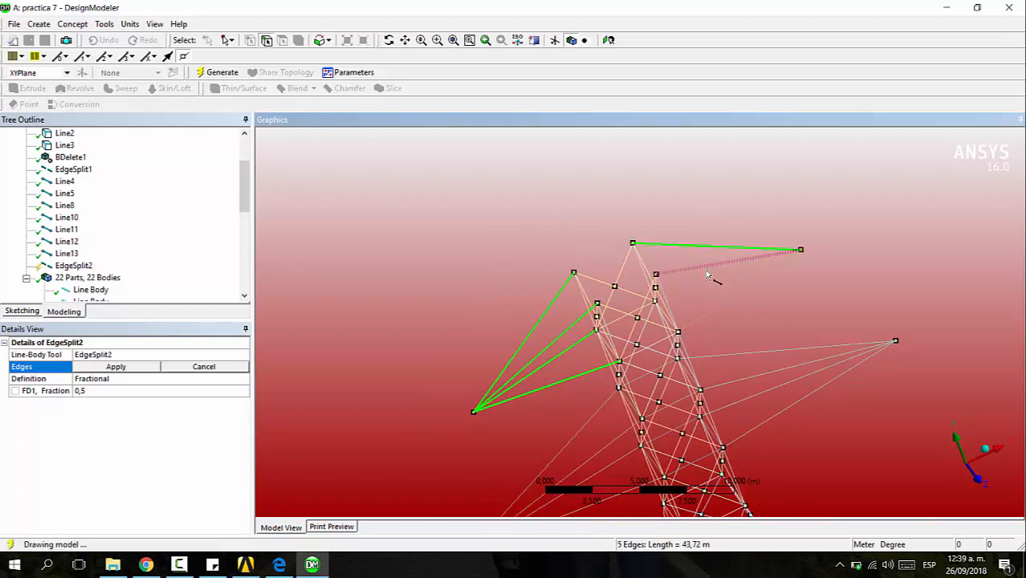
pyautogui.keyDown('ctrl'); pyautogui.click(712, 281); pyautogui.keyUp('ctrl')
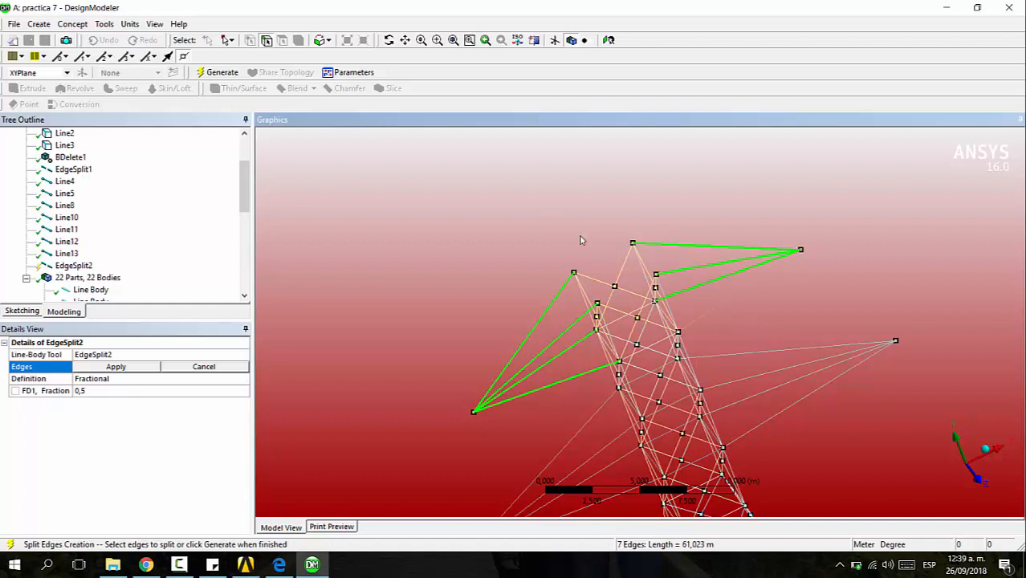
pyautogui.keyDown('ctrl'); pyautogui.click(736, 292); pyautogui.keyUp('ctrl')
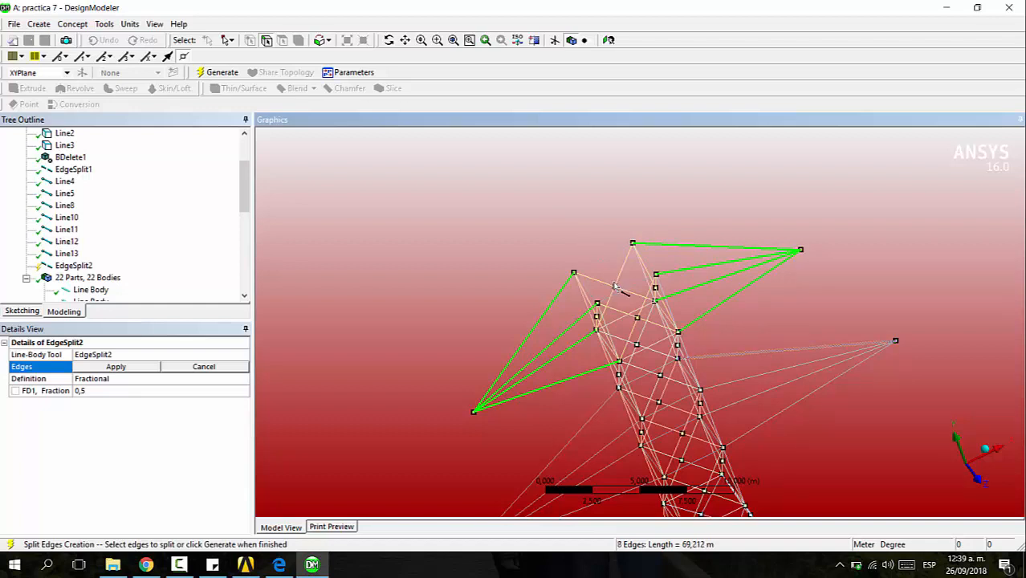
pyautogui.keyDown('ctrl'); pyautogui.click(752, 353); pyautogui.keyUp('ctrl')
pyautogui.keyDown('ctrl'); pyautogui.click(772, 373); pyautogui.keyUp('ctrl')
pyautogui.keyDown('ctrl'); pyautogui.click(778, 385); pyautogui.keyUp('ctrl')
pyautogui.keyDown('ctrl'); pyautogui.click(787, 407); pyautogui.keyUp('ctrl')
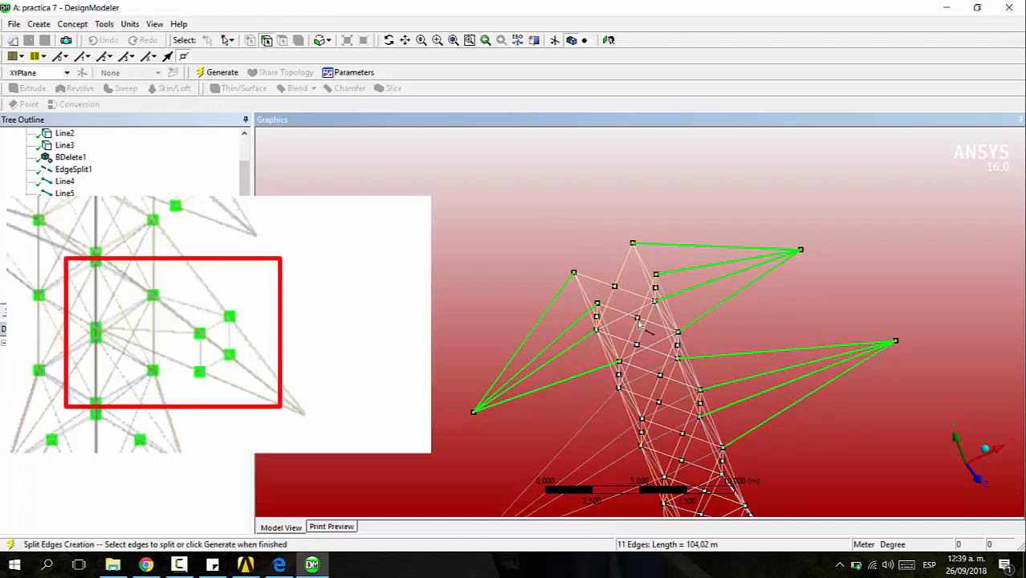
# Add the four edges of the remaining lower cross-arm, then apply and generate the fractional split at 0,5
pyautogui.moveTo(640, 323); pyautogui.dragTo(507, 296, button='middle')
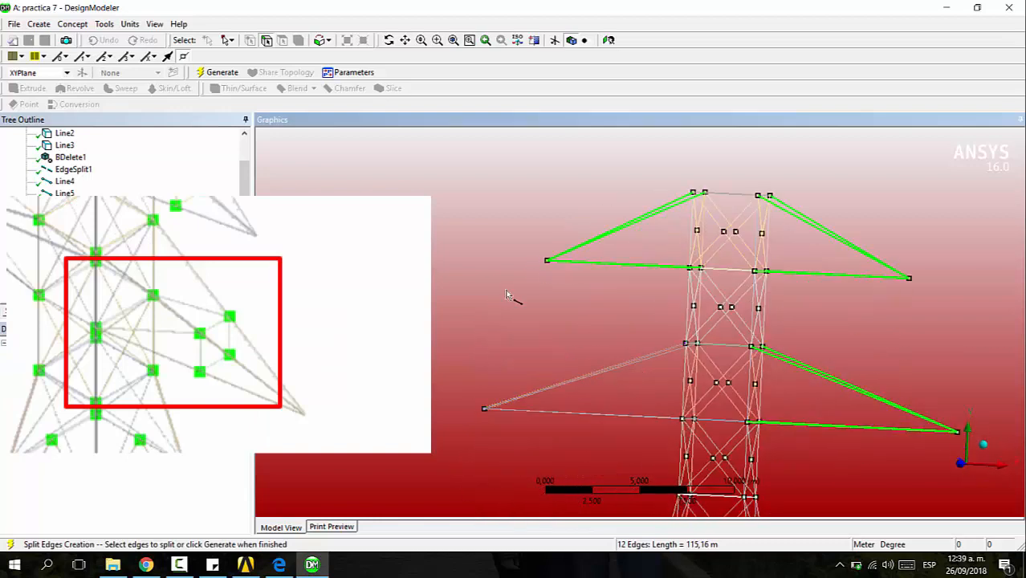
pyautogui.keyDown('ctrl'); pyautogui.click(632, 363); pyautogui.keyUp('ctrl')
pyautogui.moveTo(639, 369); pyautogui.dragTo(653, 402, button='middle')
pyautogui.keyDown('ctrl'); pyautogui.click(636, 363); pyautogui.keyUp('ctrl')
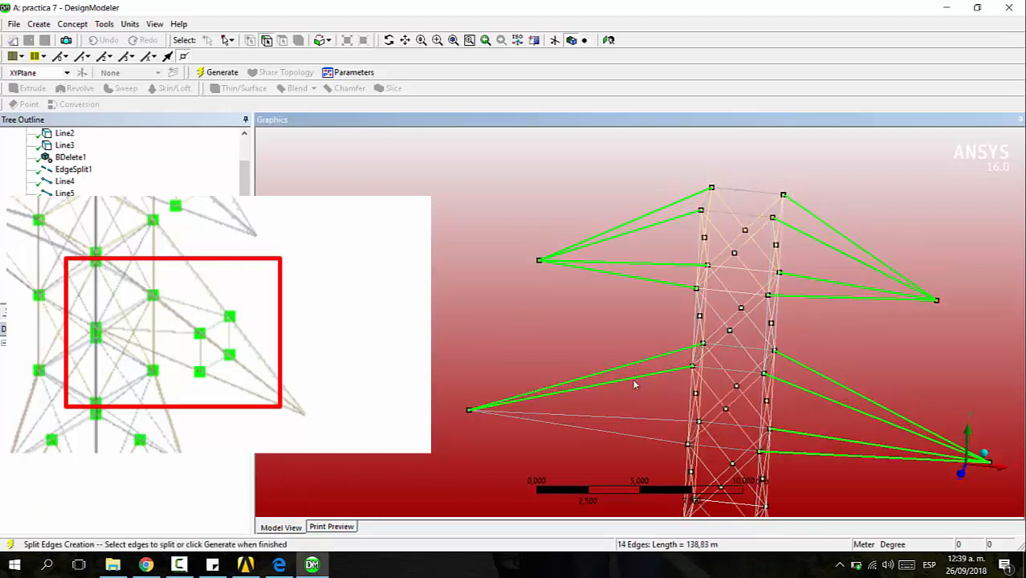
pyautogui.keyDown('ctrl'); pyautogui.click(641, 418); pyautogui.keyUp('ctrl')
pyautogui.keyDown('ctrl'); pyautogui.click(631, 435); pyautogui.keyUp('ctrl')
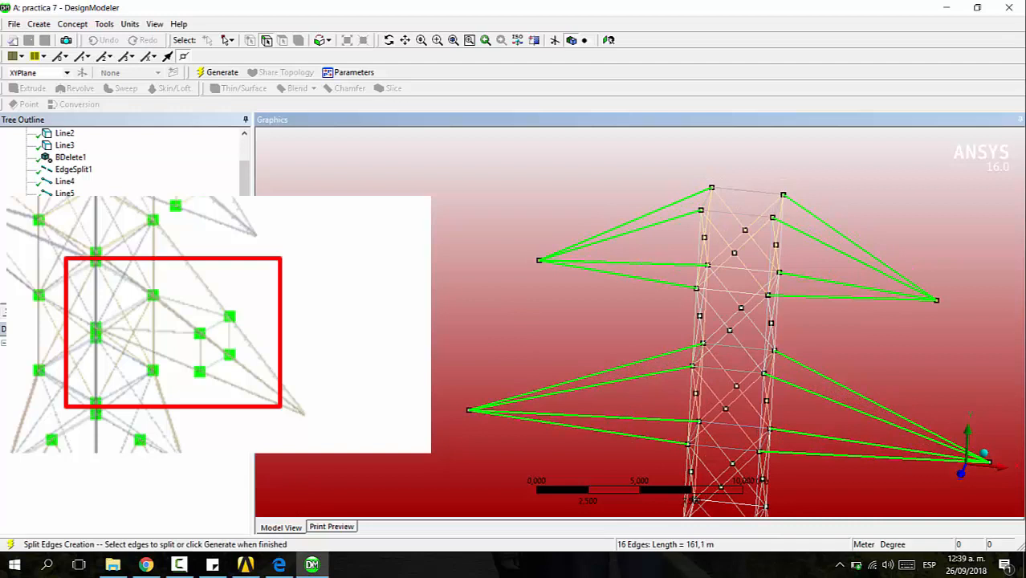
pyautogui.click(155, 367)
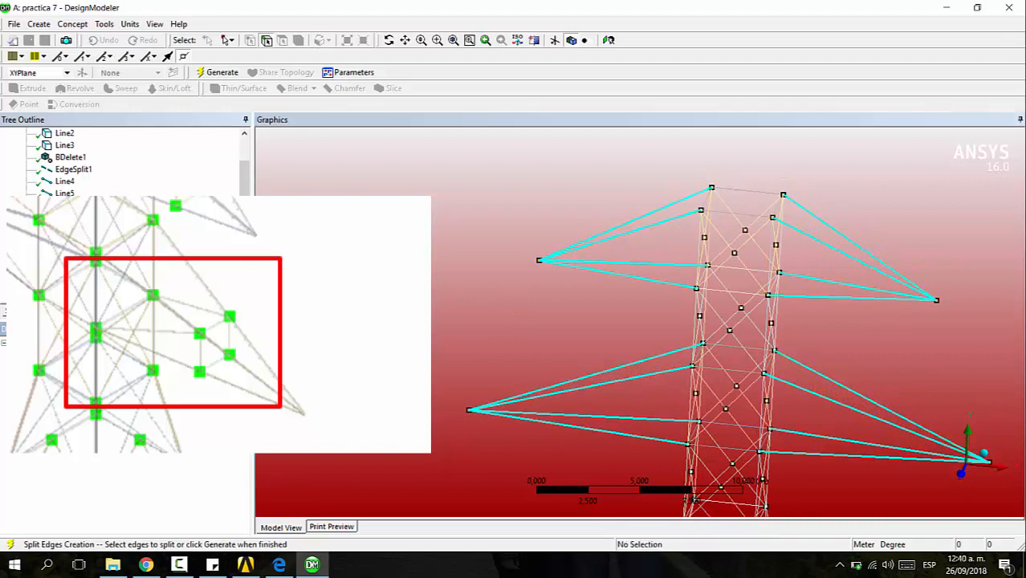
pyautogui.click(218, 72)
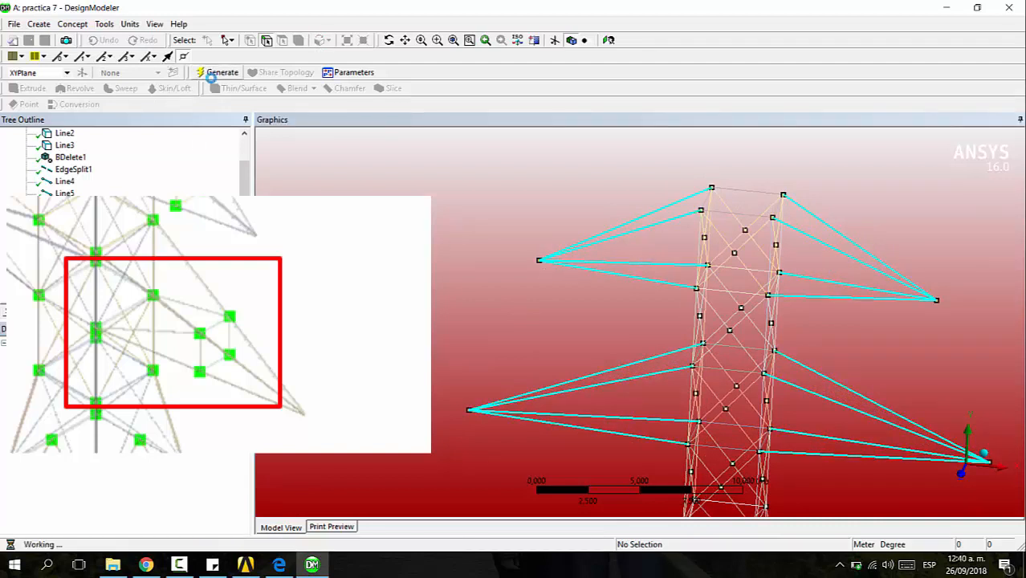
# Start a new Lines From Points feature and join the four split points of one upper cross-arm into a closed frame
pyautogui.click(72, 24)
pyautogui.click(98, 37)
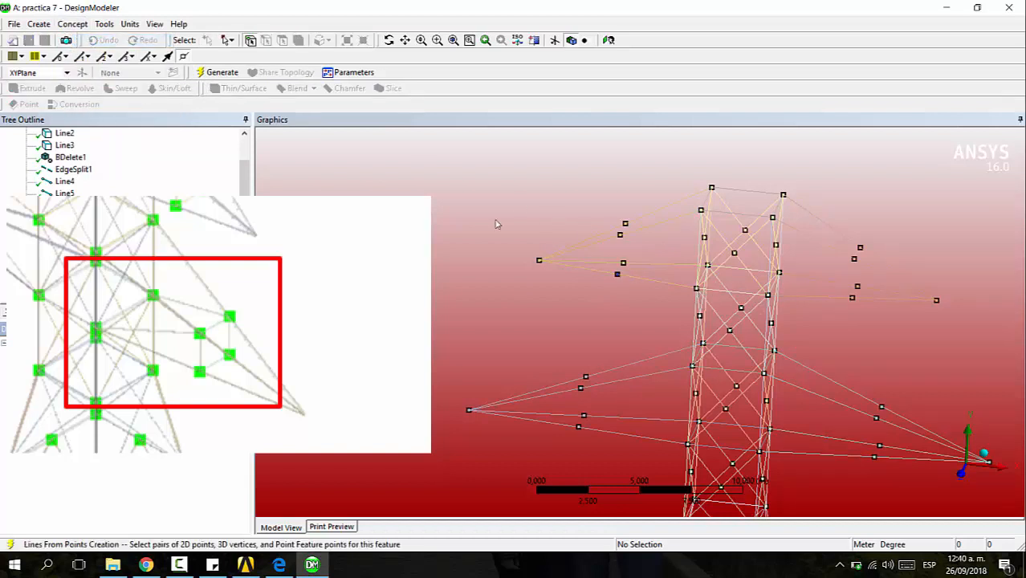
pyautogui.click(617, 274)
pyautogui.keyDown('ctrl'); pyautogui.click(623, 263); pyautogui.keyUp('ctrl')
pyautogui.keyDown('ctrl'); pyautogui.click(625, 224); pyautogui.keyUp('ctrl')
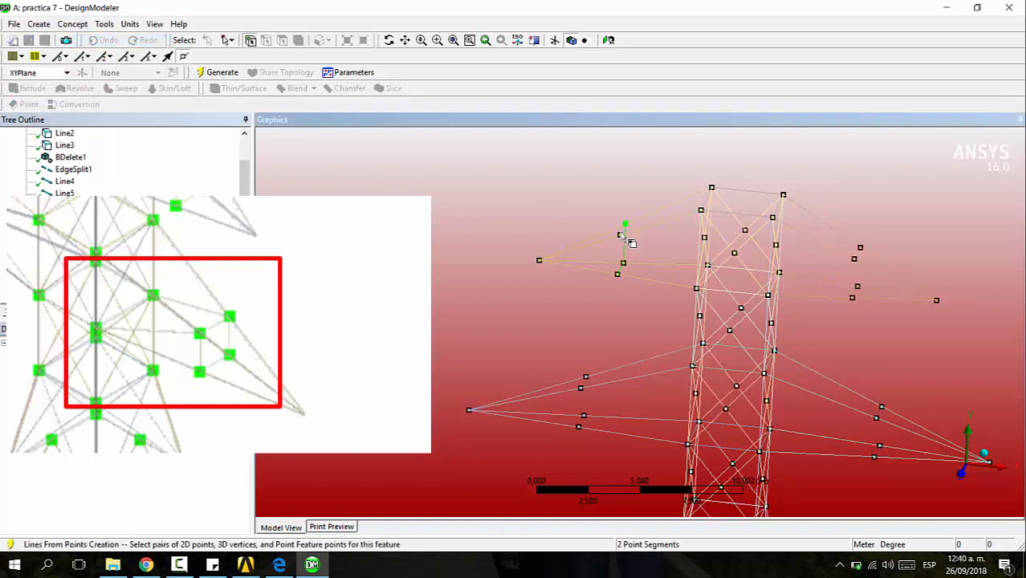
pyautogui.keyDown('ctrl'); pyautogui.click(620, 235); pyautogui.keyUp('ctrl')
pyautogui.keyDown('ctrl'); pyautogui.click(623, 263); pyautogui.keyUp('ctrl')
pyautogui.keyDown('ctrl'); pyautogui.click(625, 263); pyautogui.keyUp('ctrl')
pyautogui.keyDown('ctrl'); pyautogui.click(621, 236); pyautogui.keyUp('ctrl')
pyautogui.keyDown('ctrl'); pyautogui.click(618, 274); pyautogui.keyUp('ctrl')
pyautogui.moveTo(601, 304); pyautogui.dragTo(529, 314, button='middle')
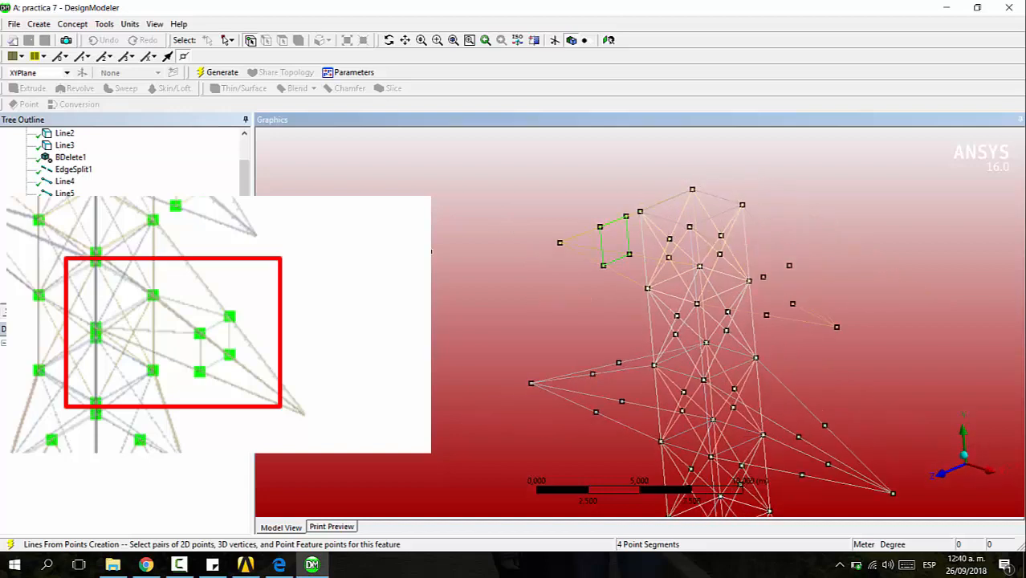
pyautogui.click(153, 367)
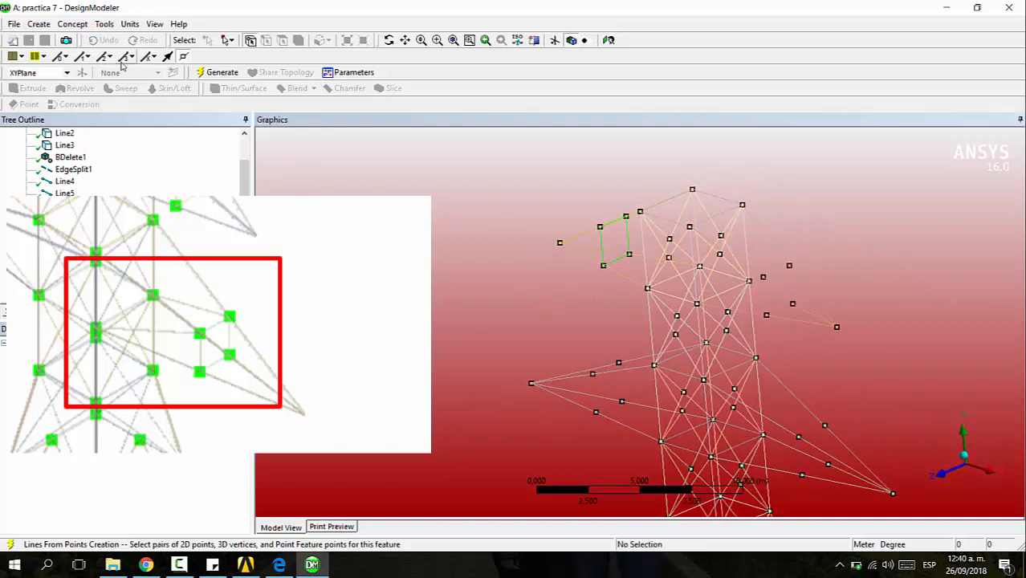
# Add two diagonals linking the upper corners of that cross-arm's frame to the tower nodes at the arm's lower chords
pyautogui.moveTo(538, 278); pyautogui.dragTo(642, 250, button='middle')
pyautogui.click(694, 285)
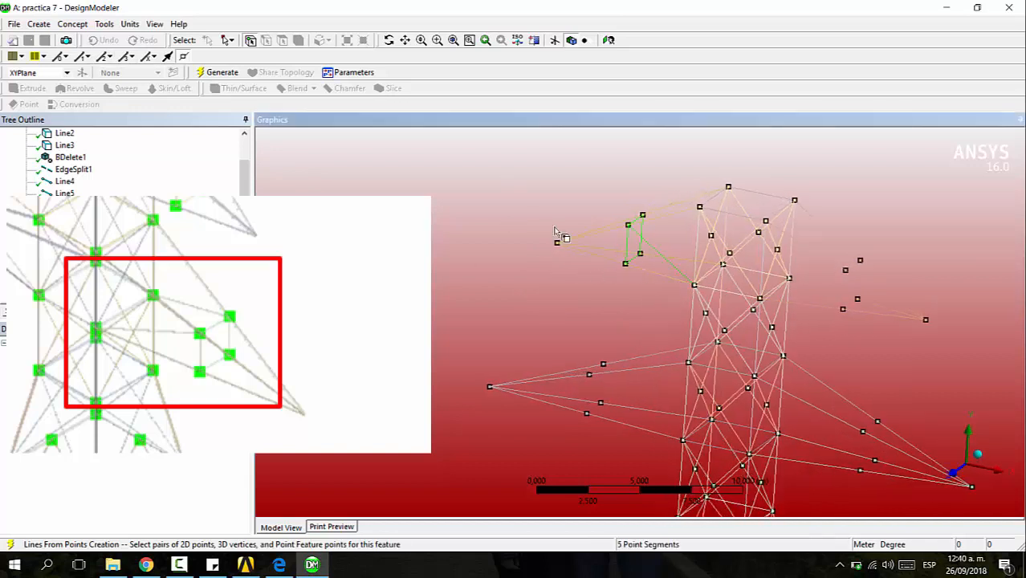
pyautogui.click(642, 215)
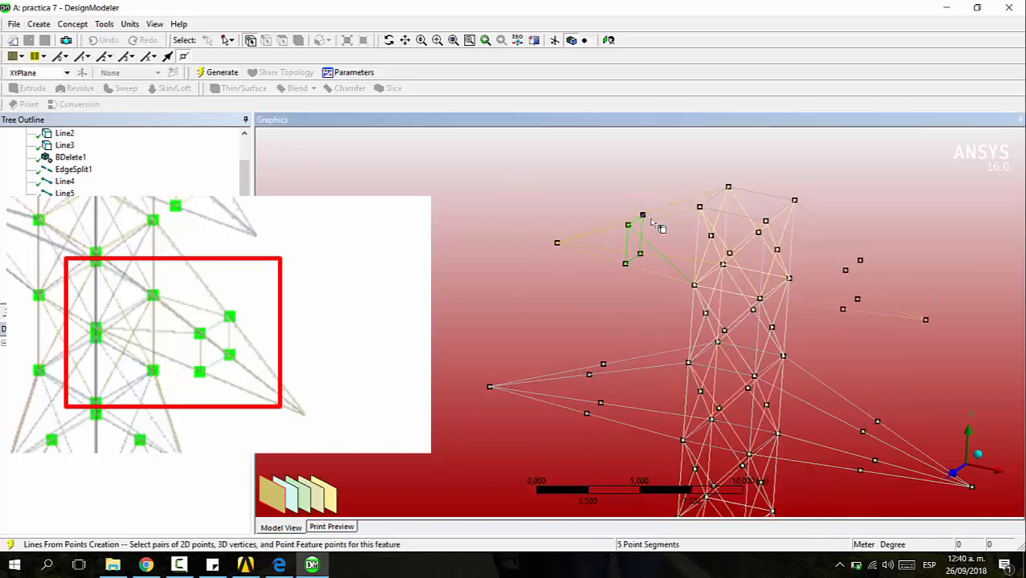
pyautogui.click(723, 265)
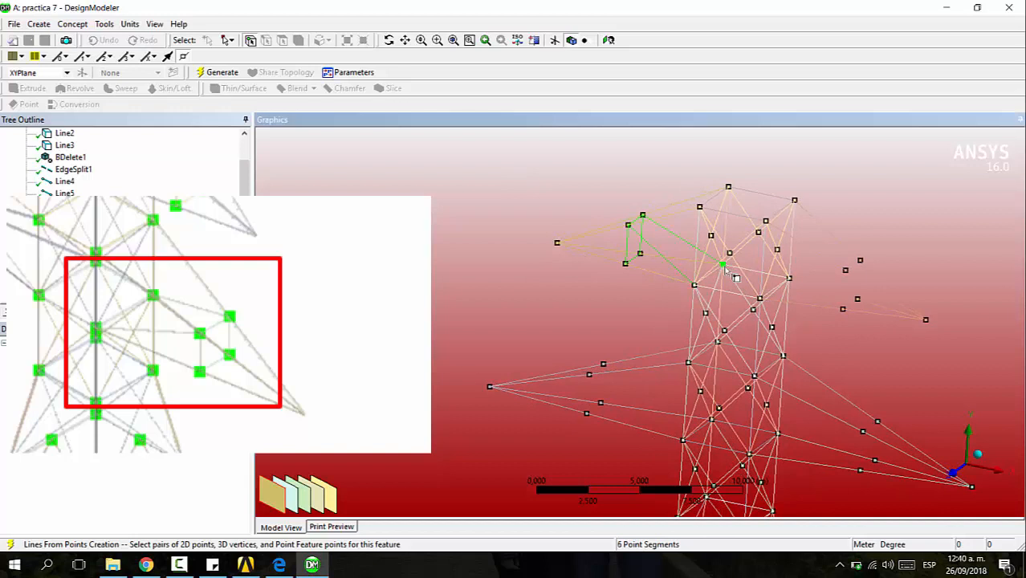
pyautogui.click(843, 310)
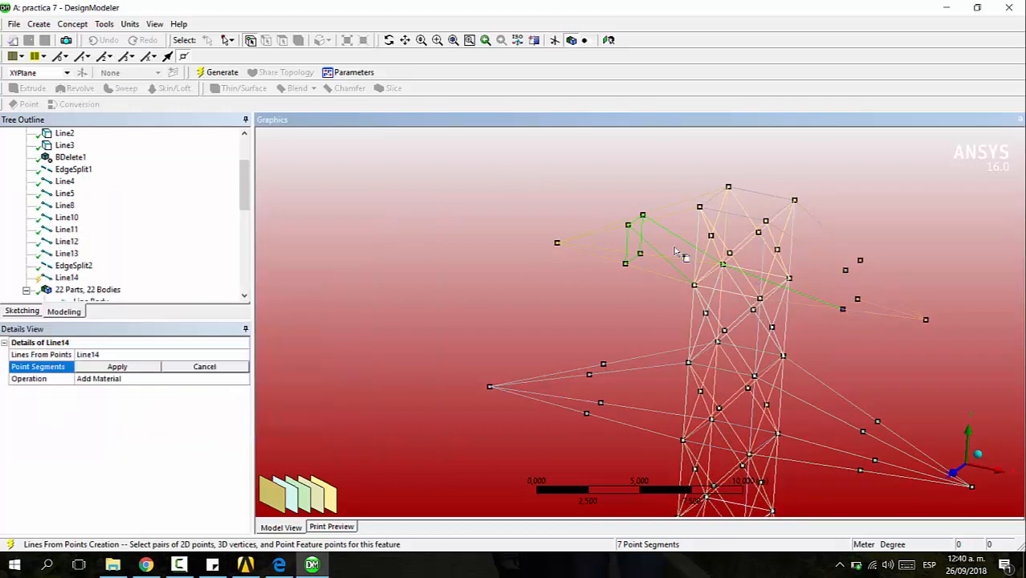
pyautogui.click(722, 265)
pyautogui.click(813, 296)
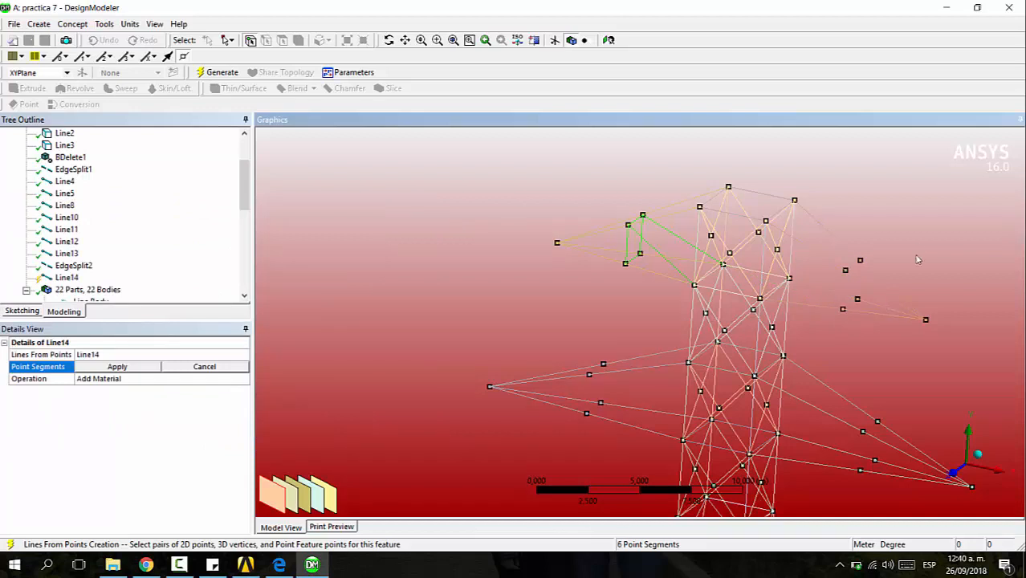
# Join the four split points of the opposite upper cross-arm into a closed frame
pyautogui.click(842, 310)
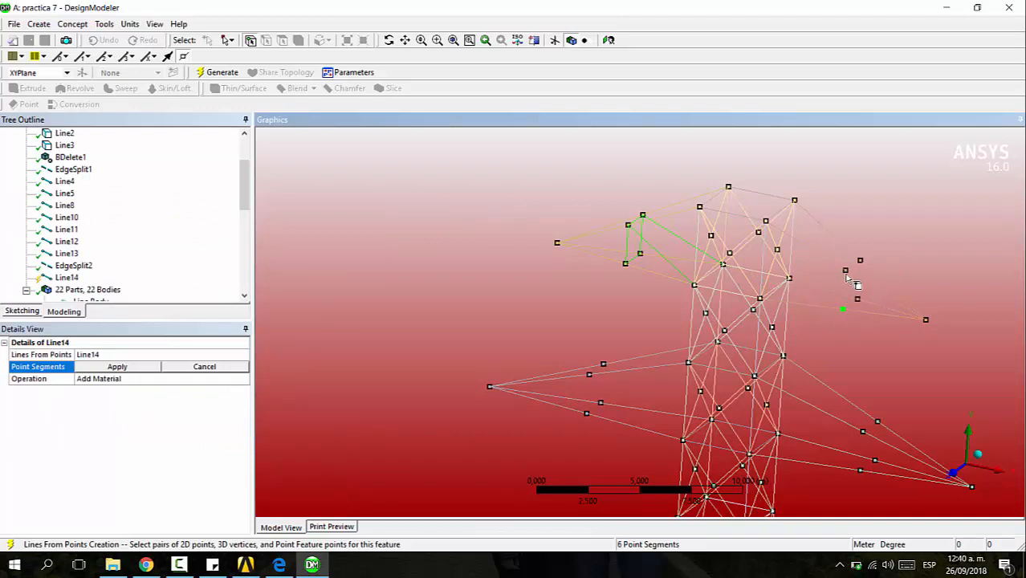
pyautogui.click(845, 271)
pyautogui.click(860, 261)
pyautogui.click(859, 301)
pyautogui.click(845, 271)
pyautogui.click(860, 261)
pyautogui.click(844, 310)
pyautogui.click(857, 301)
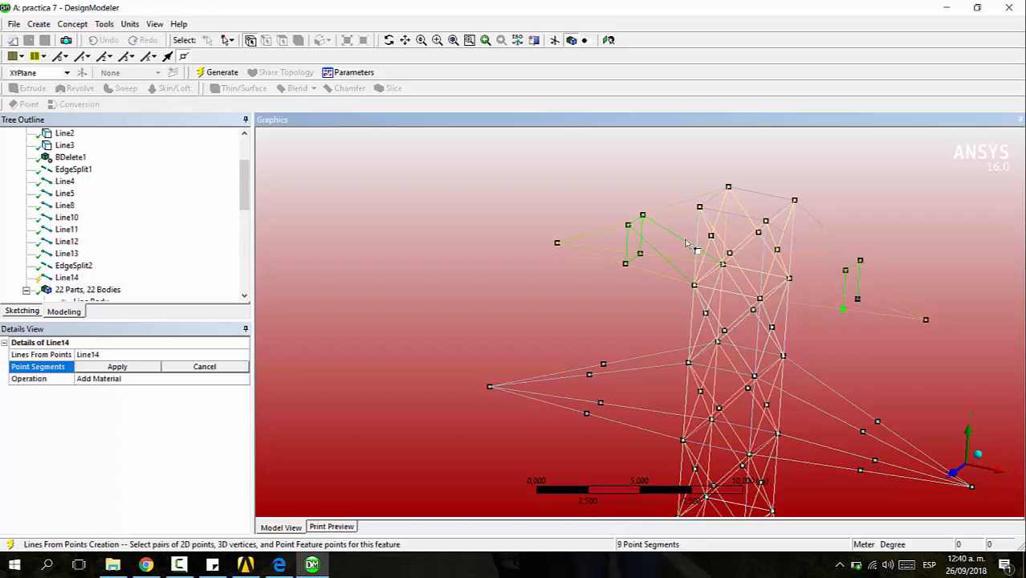
# Link the upper corners of the opposite upper cross-arm's frame to the tower's lower-chord nodes with two diagonals and apply the point segments
pyautogui.click(846, 271)
pyautogui.click(760, 299)
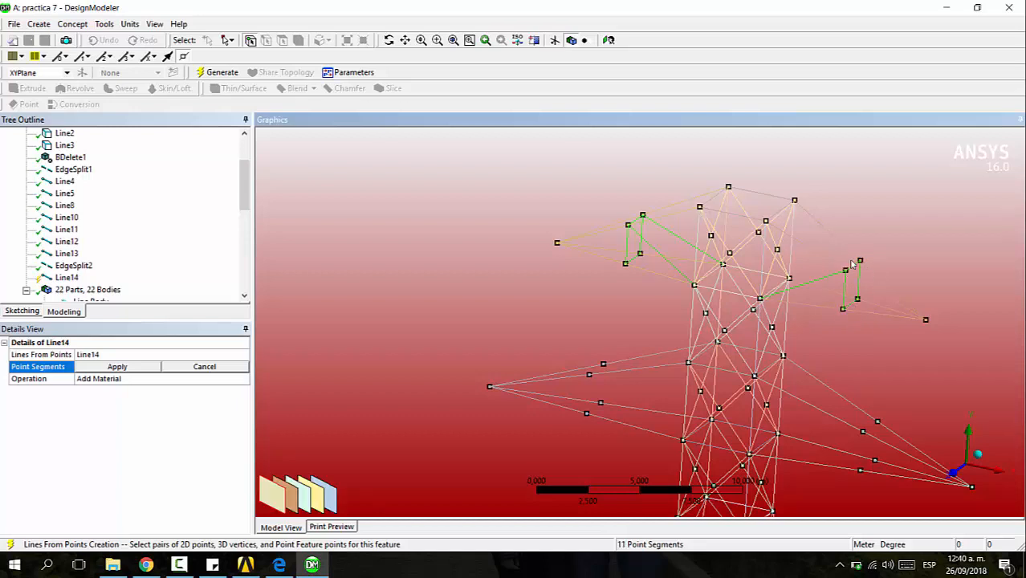
pyautogui.click(790, 279)
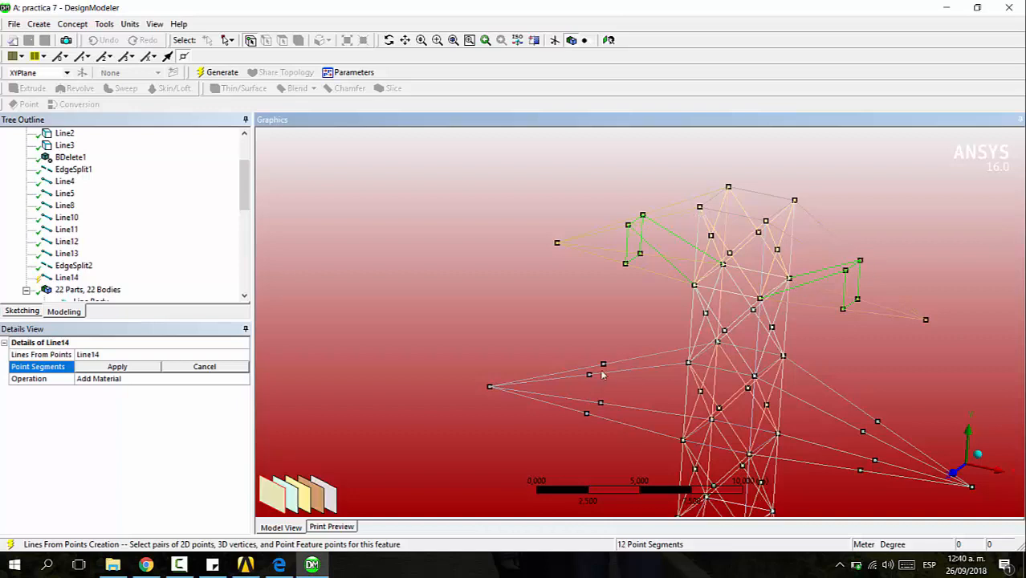
pyautogui.click(120, 366)
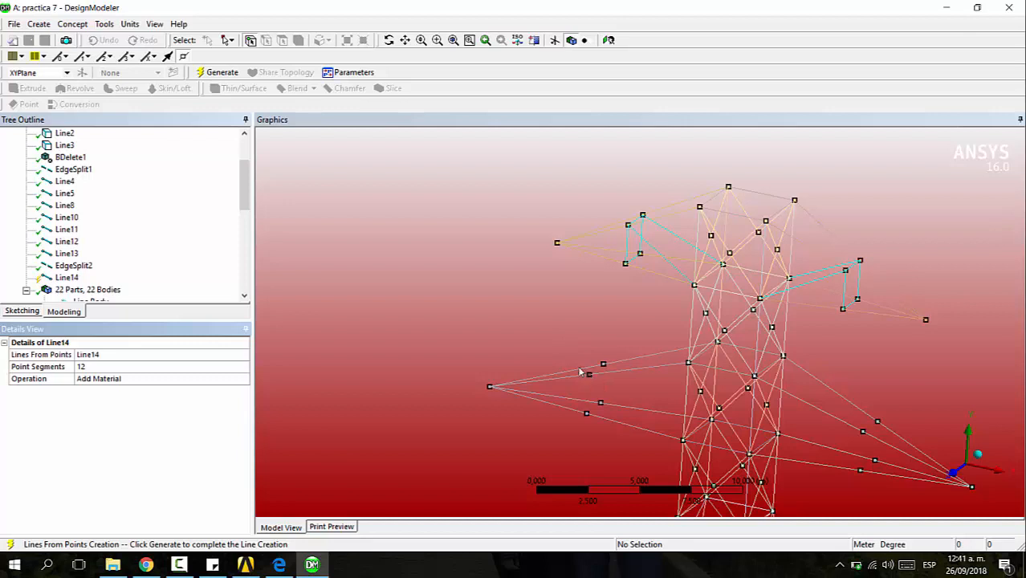
# Reopen the point segments and join the four split points of one lower cross-arm into a closed frame
pyautogui.click(122, 366)
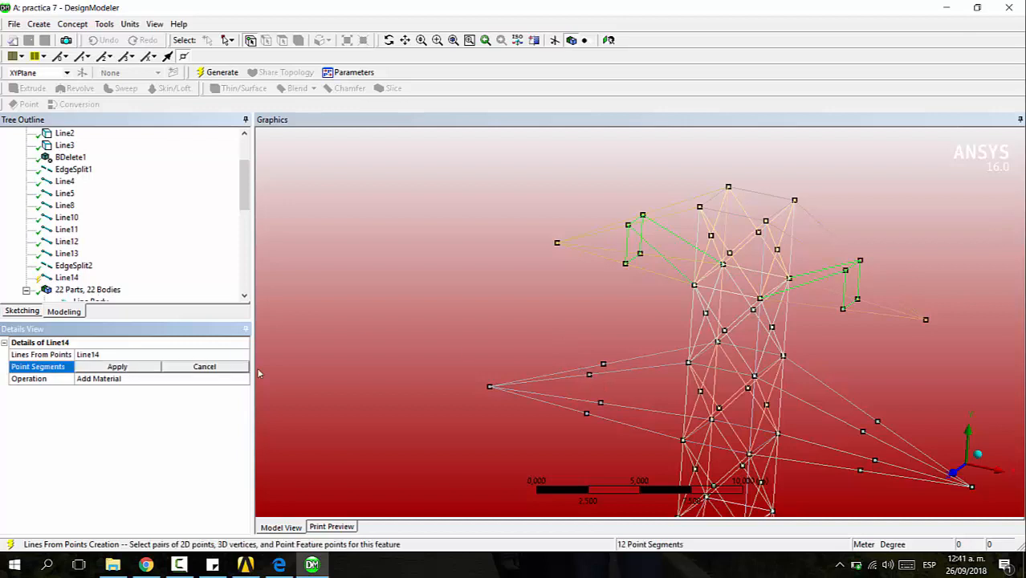
pyautogui.click(589, 376)
pyautogui.click(603, 365)
pyautogui.click(601, 403)
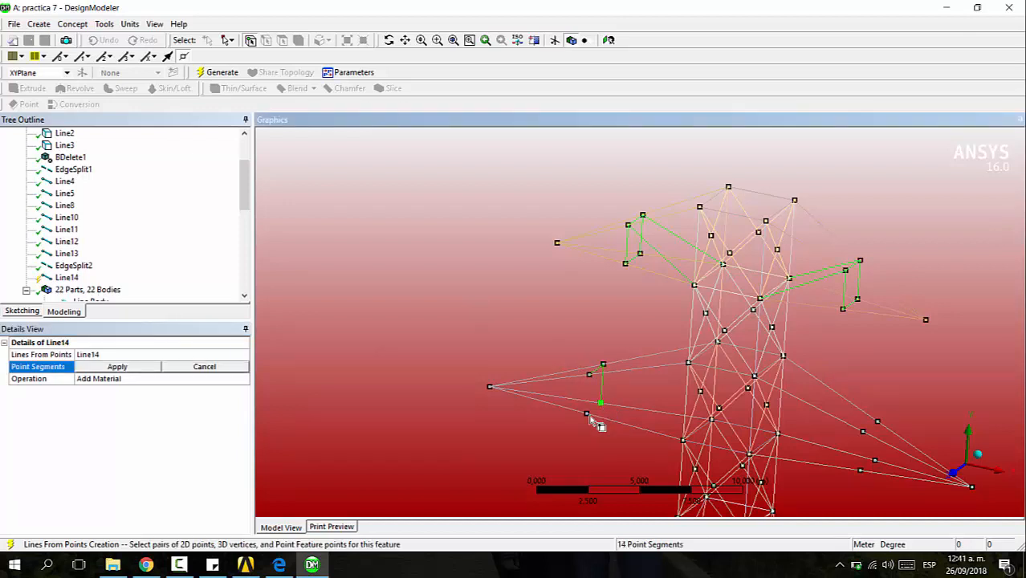
pyautogui.click(587, 414)
pyautogui.click(589, 375)
# Add two diagonals from the upper corners of this lower cross-arm's frame to the tower's lower-chord nodes
pyautogui.click(683, 442)
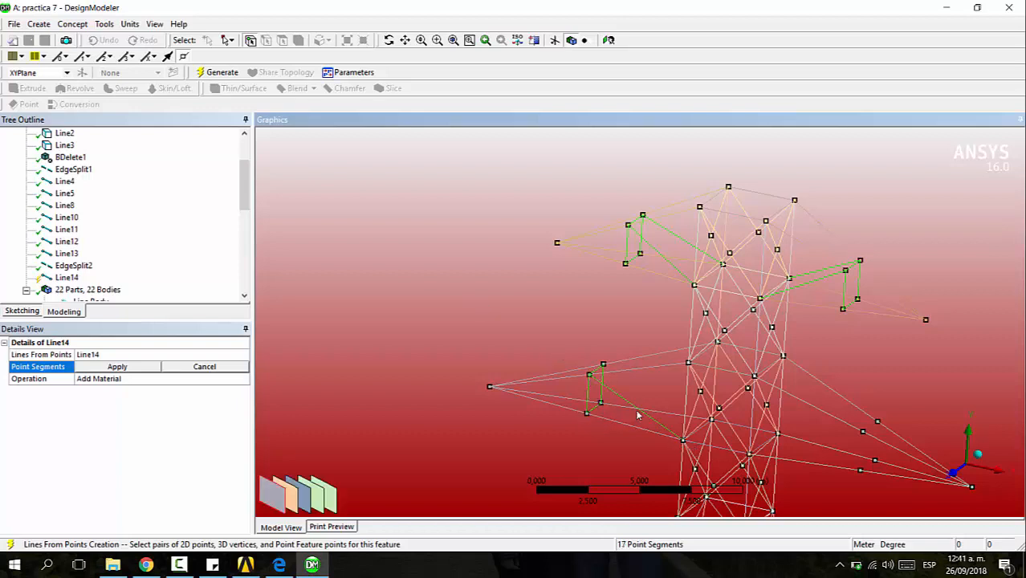
pyautogui.click(604, 365)
pyautogui.click(711, 420)
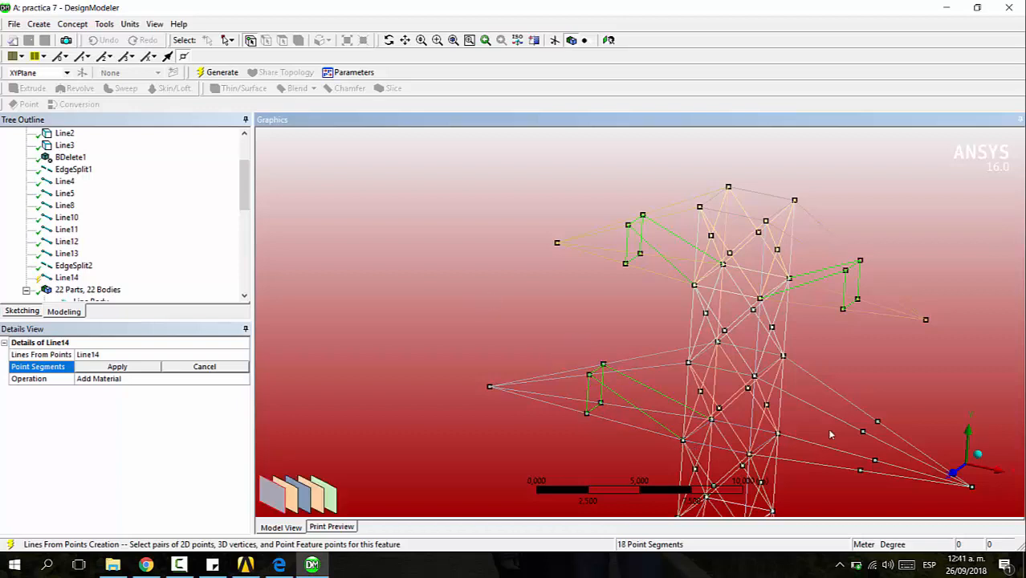
# Draw one diagonal from the tower to the other lower cross-arm and join that arm's four split points into a closed frame
pyautogui.click(778, 436)
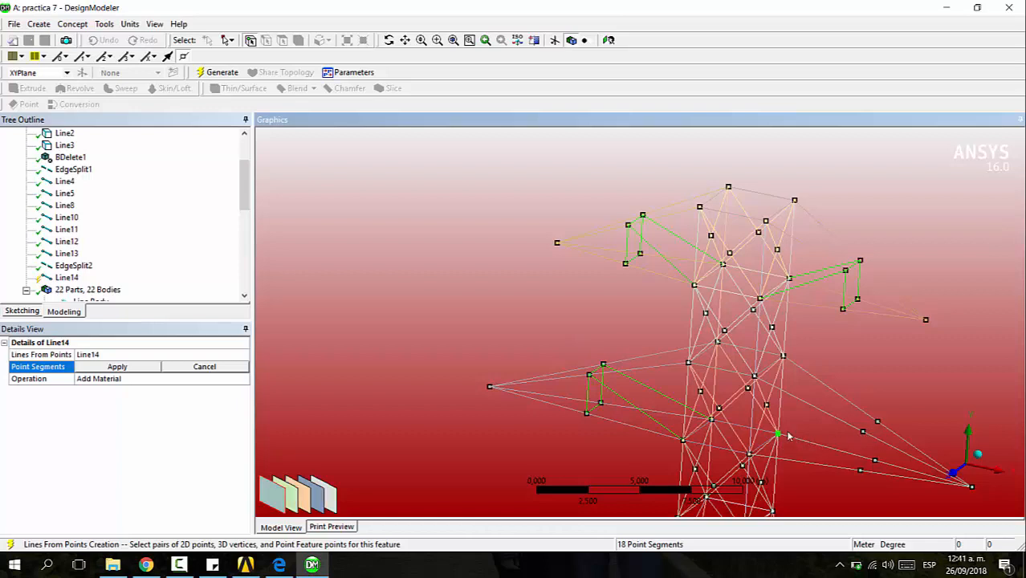
pyautogui.click(878, 422)
pyautogui.click(875, 460)
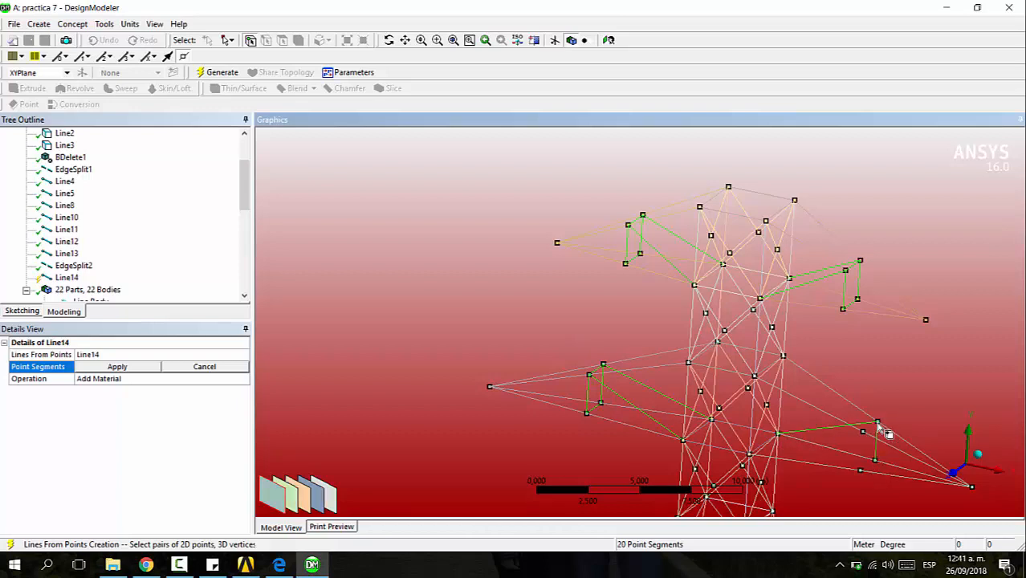
pyautogui.click(864, 432)
pyautogui.click(860, 470)
pyautogui.click(876, 460)
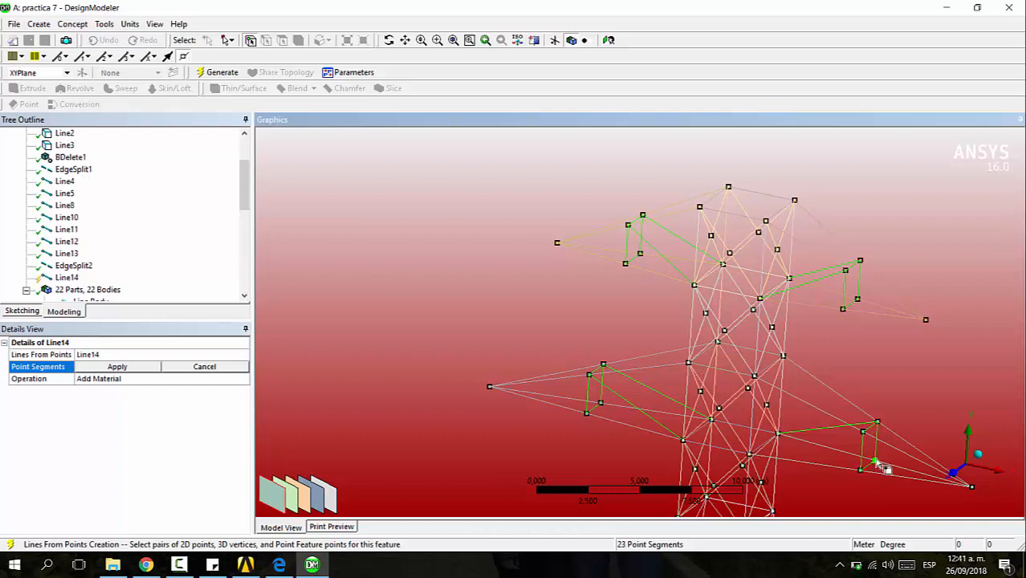
# Add the second diagonal of this lower cross-arm, apply the segments, and generate the line feature as Add Frozen
pyautogui.click(868, 437)
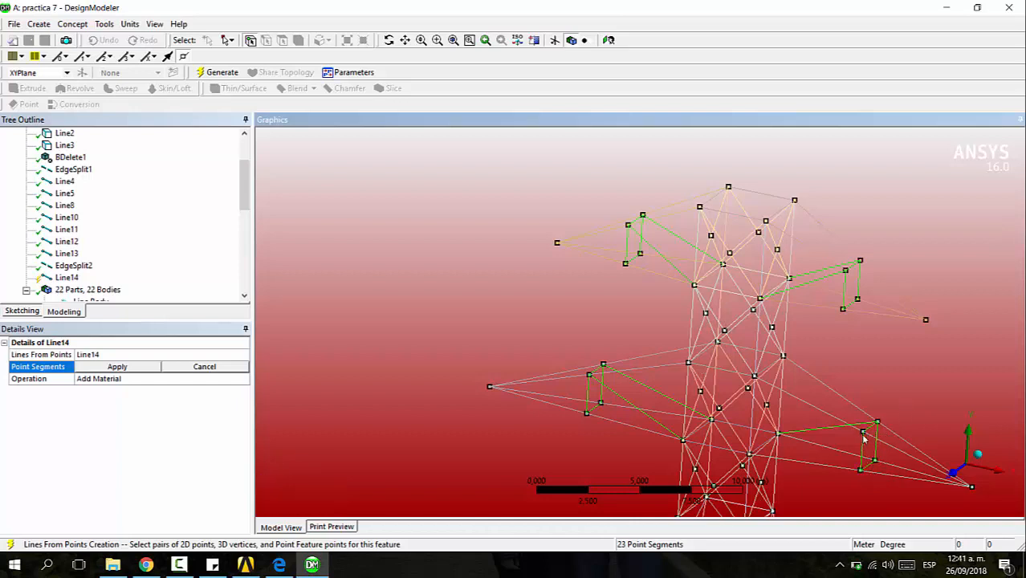
pyautogui.click(749, 455)
pyautogui.click(112, 367)
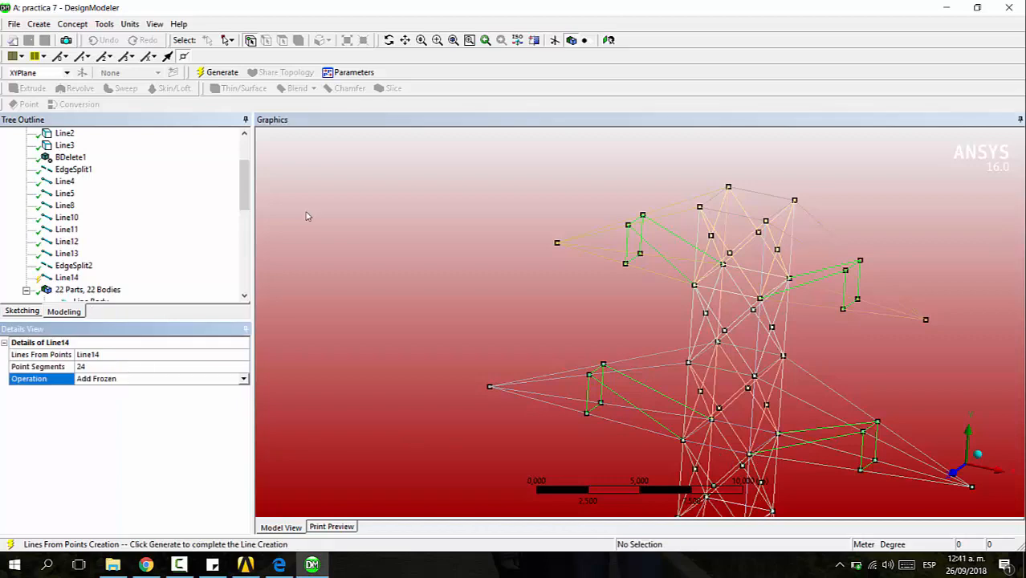
pyautogui.click(216, 72)
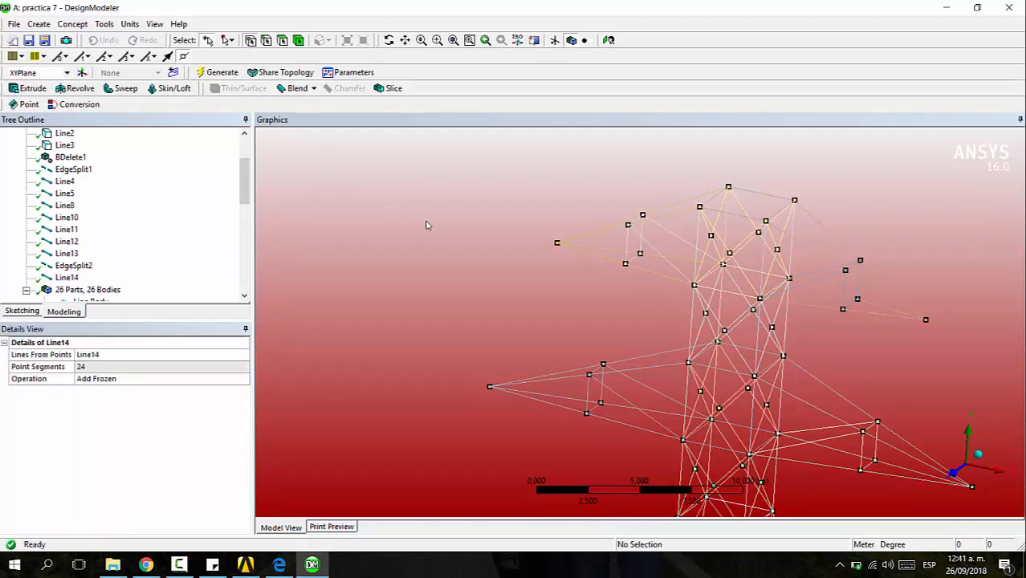
# Create an L Section cross section and compare its dimensions with the cross-section page of the Practica #7 PDF
pyautogui.moveTo(434, 297); pyautogui.dragTo(457, 330, button='middle')
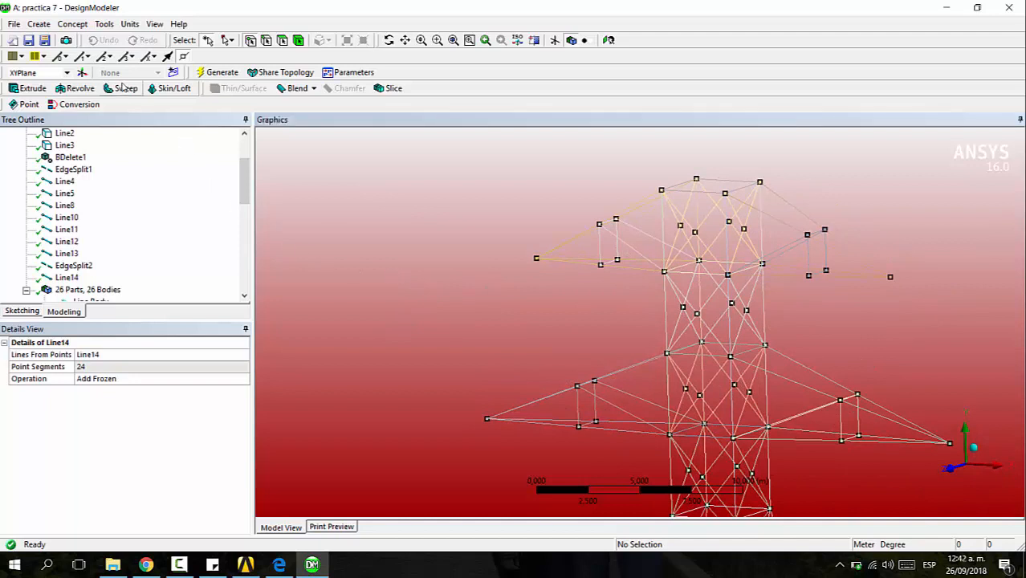
pyautogui.click(73, 24)
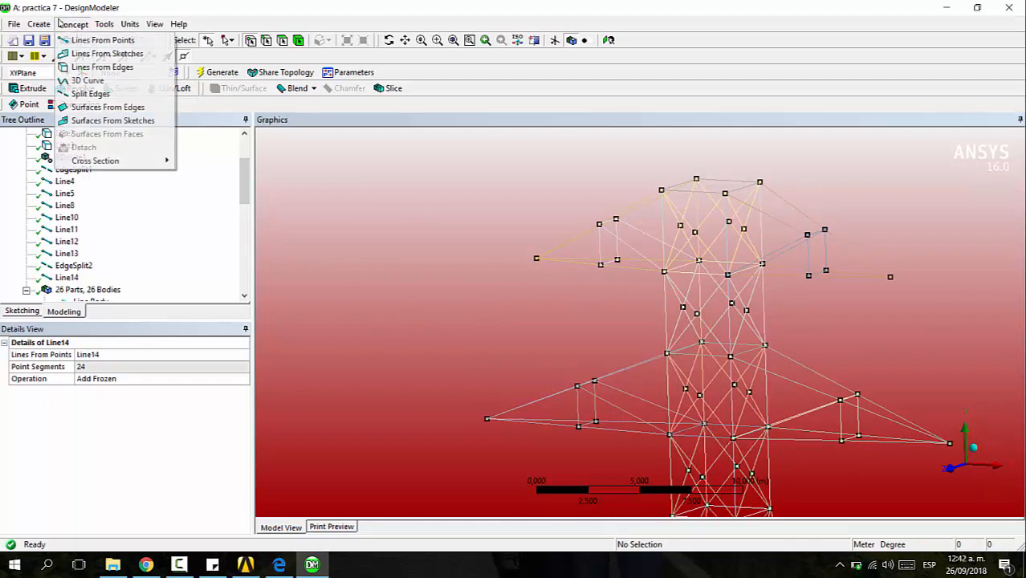
pyautogui.moveTo(120, 160)
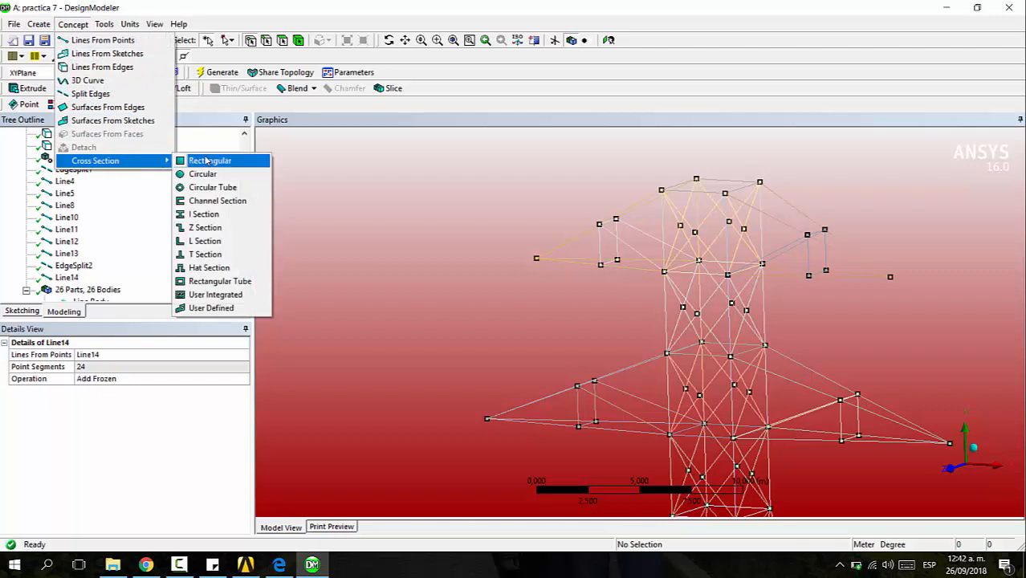
pyautogui.click(210, 241)
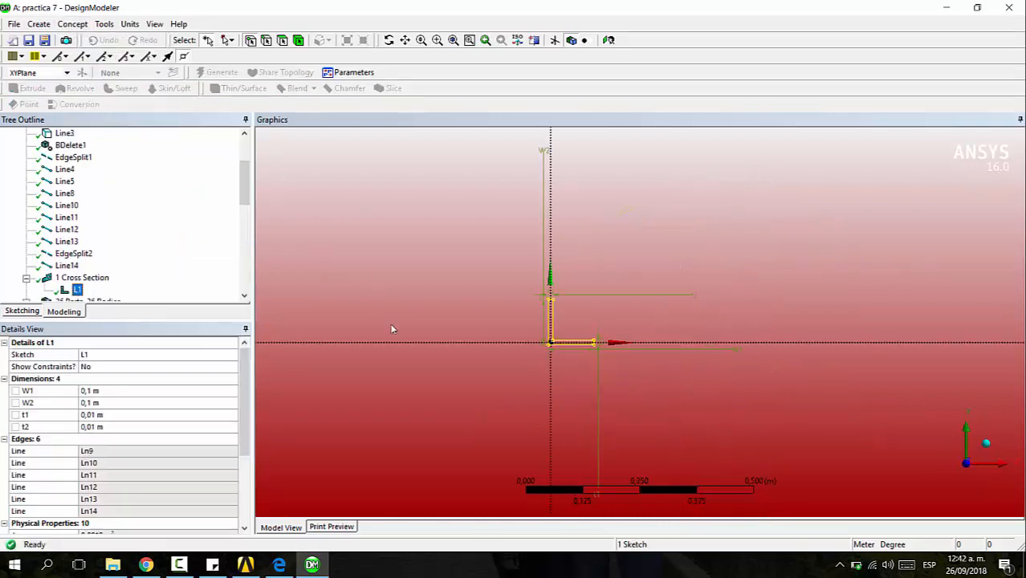
pyautogui.click(278, 565)
pyautogui.scroll(-6, 477, 350)
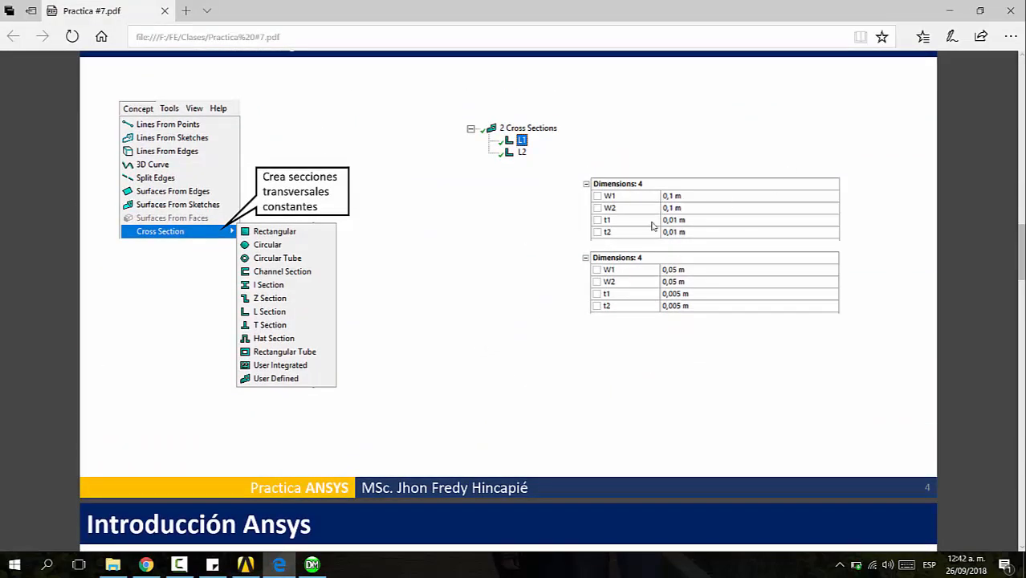
pyautogui.hotkey('alt', 'Tab')
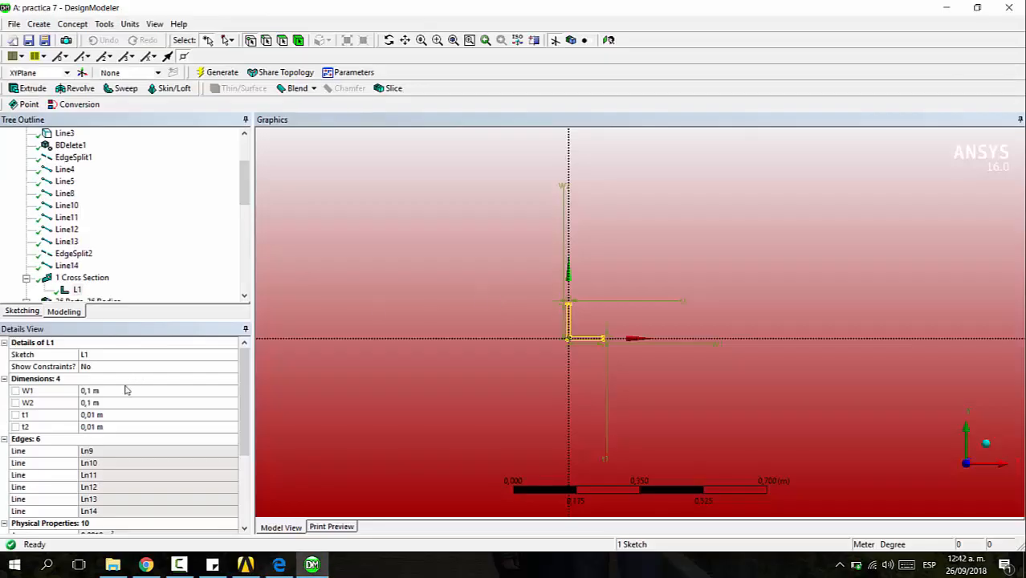
# Create a second L Section cross section and look up its dimensions in the Practica #7 PDF
pyautogui.click(75, 25)
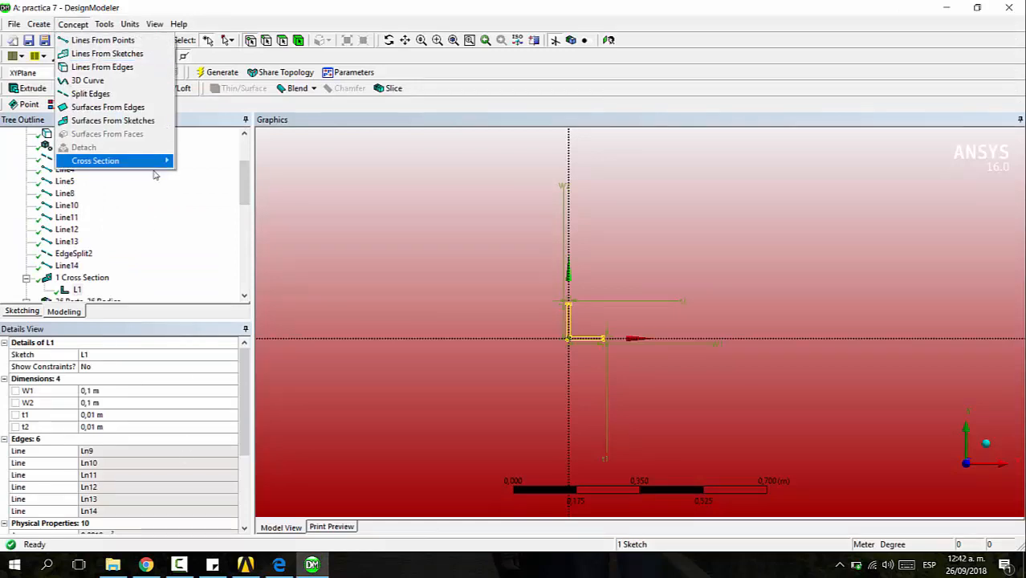
pyautogui.moveTo(143, 165)
pyautogui.click(205, 241)
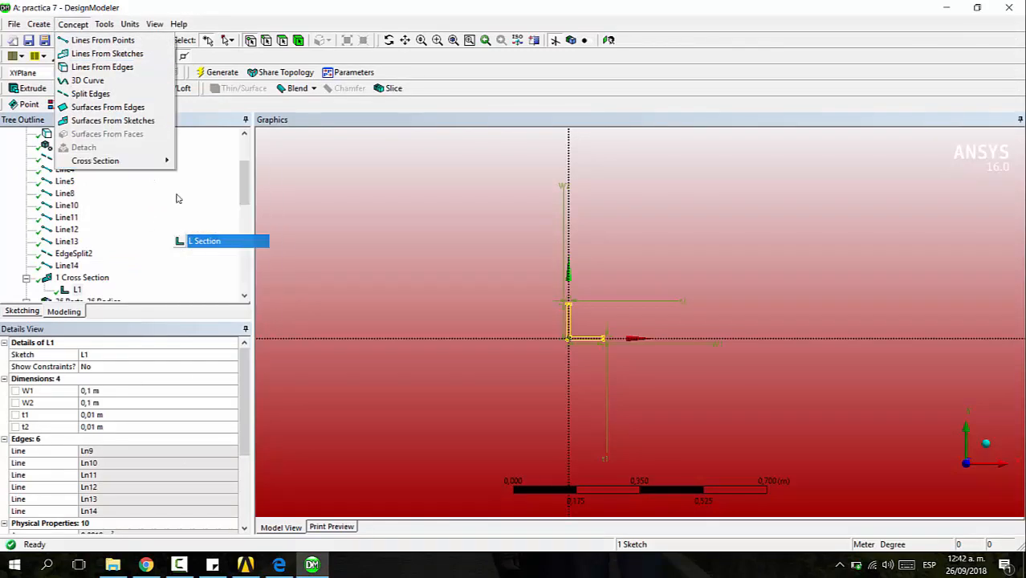
pyautogui.hotkey('alt', 'Tab')
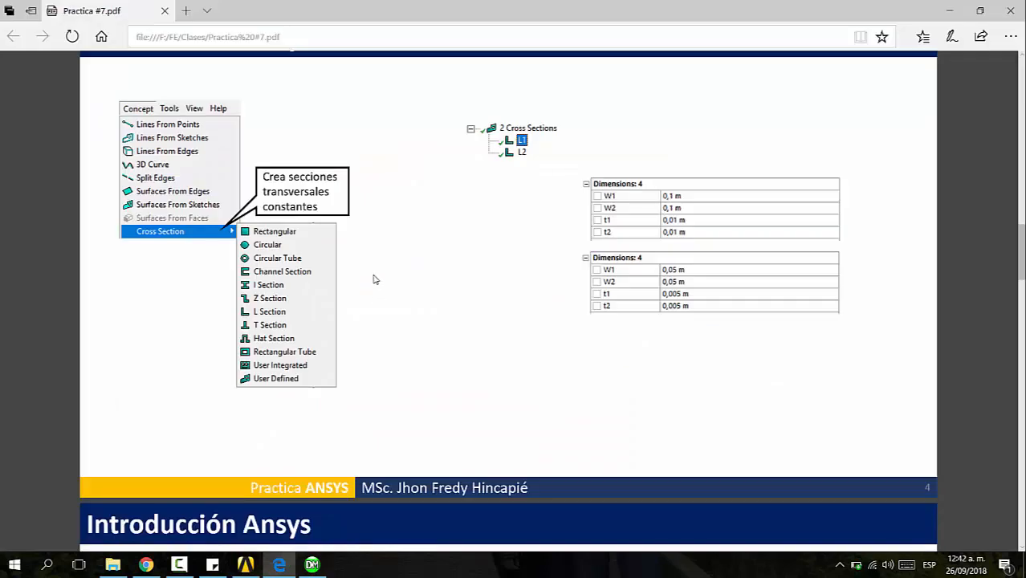
pyautogui.hotkey('alt', 'Tab')
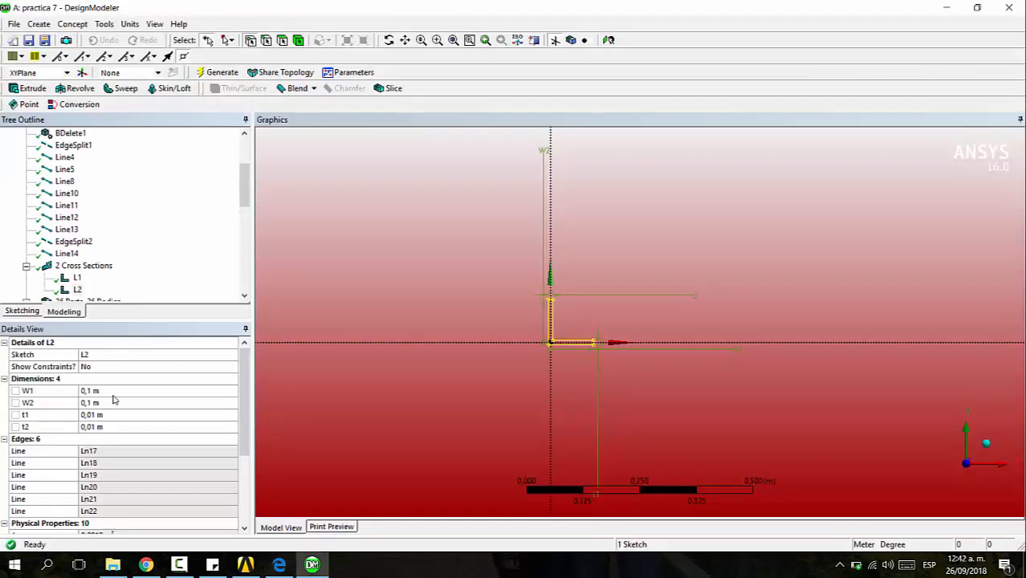
# Set both leg widths W1 and W2 of the second L section to 0,05 m
pyautogui.click(114, 392)
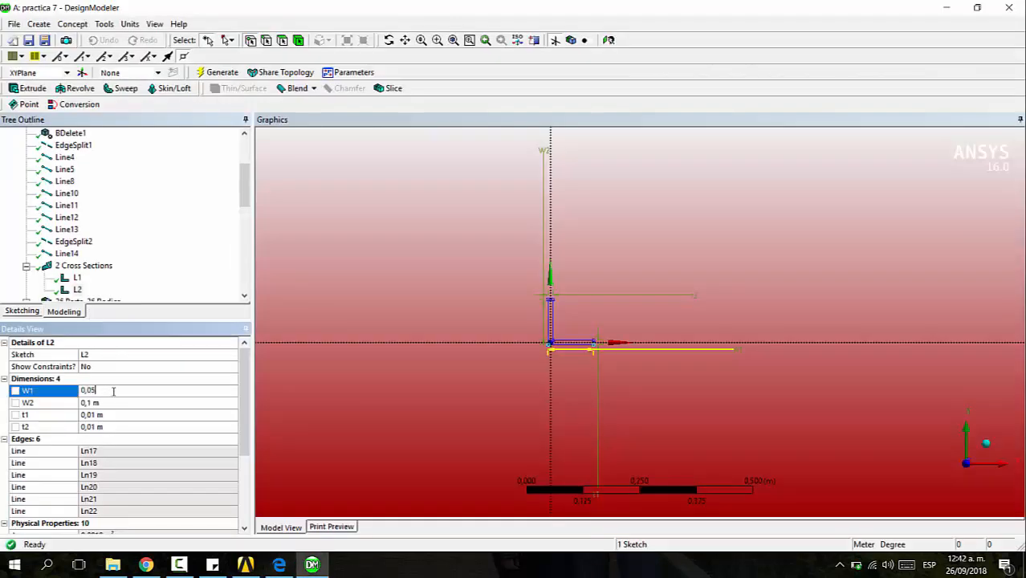
pyautogui.press('Return')
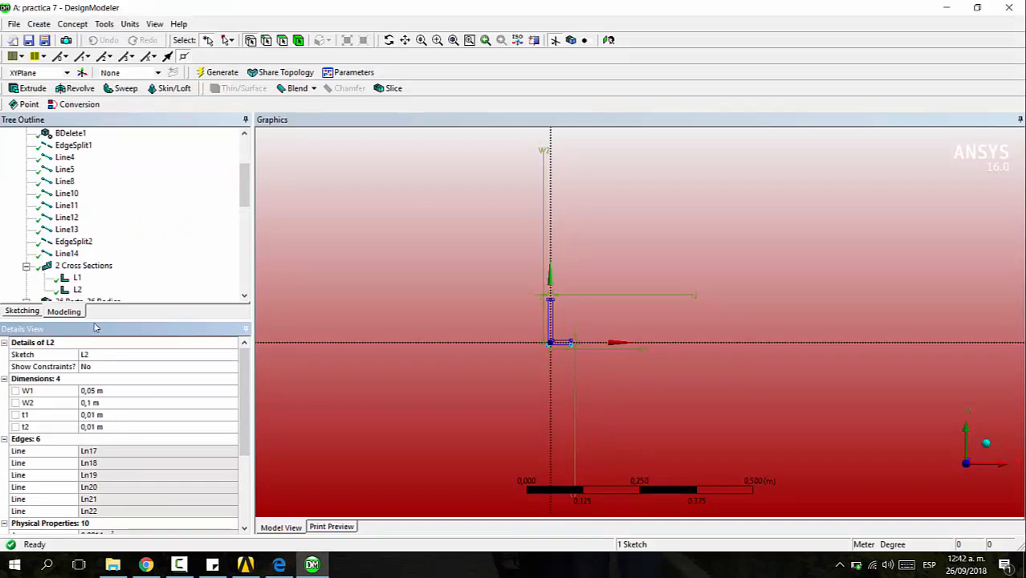
pyautogui.click(104, 403)
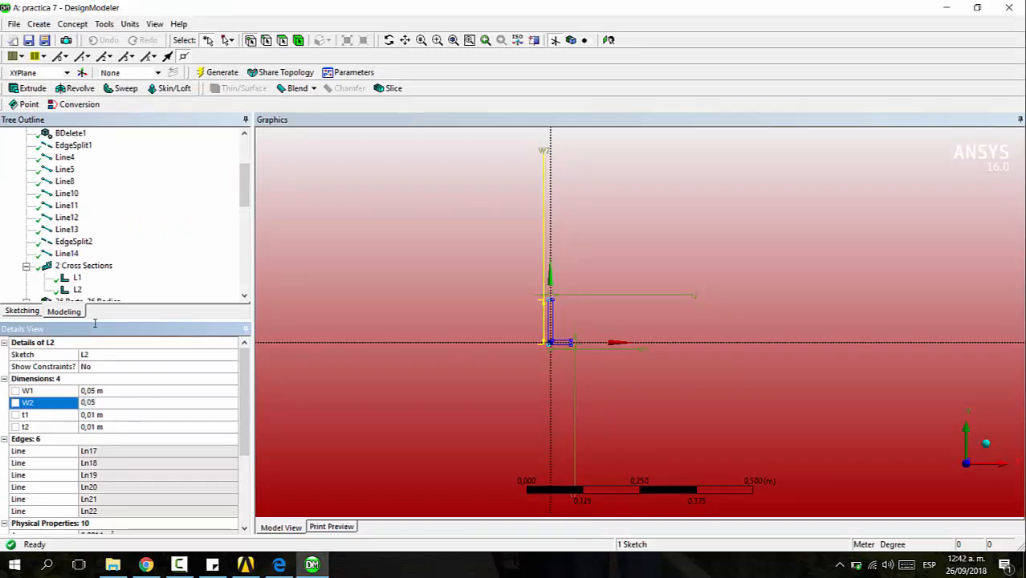
pyautogui.write('0,05')
pyautogui.press('Return')
# Check the section dimensions in the Practica #7 PDF and set thicknesses t1 and t2 of the second L section to 0,005 m
pyautogui.click(279, 565)
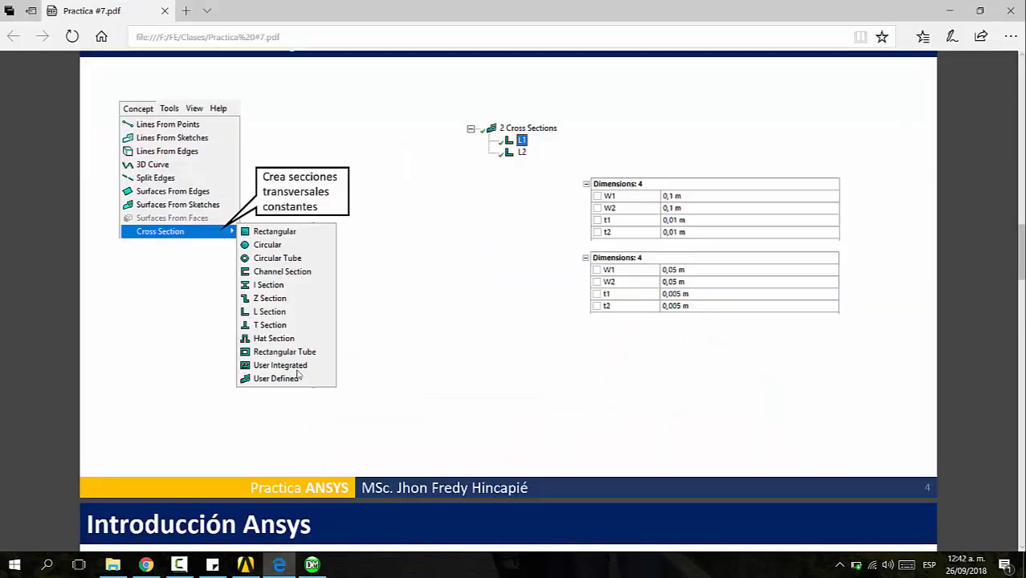
pyautogui.hotkey('alt', 'Tab')
pyautogui.hotkey('alt', 'Tab')
pyautogui.hotkey('alt', 'Tab')
pyautogui.click(113, 416)
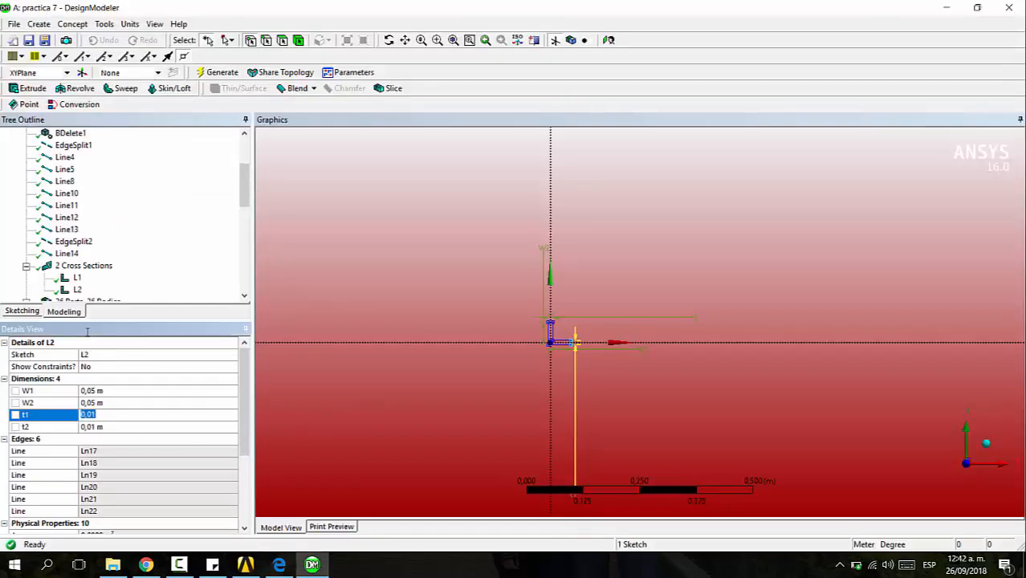
pyautogui.write('0,005')
pyautogui.press('Return')
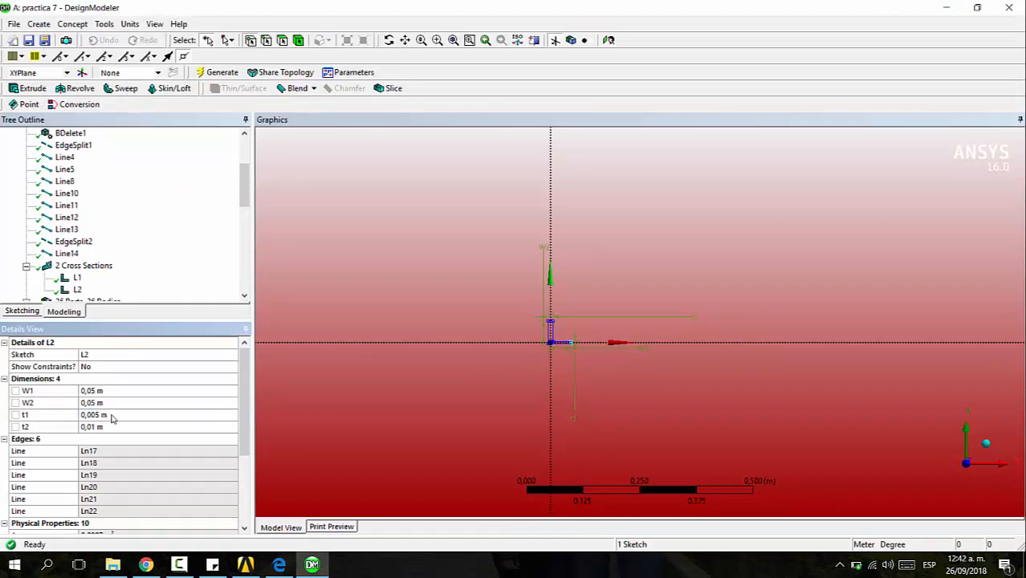
pyautogui.click(113, 427)
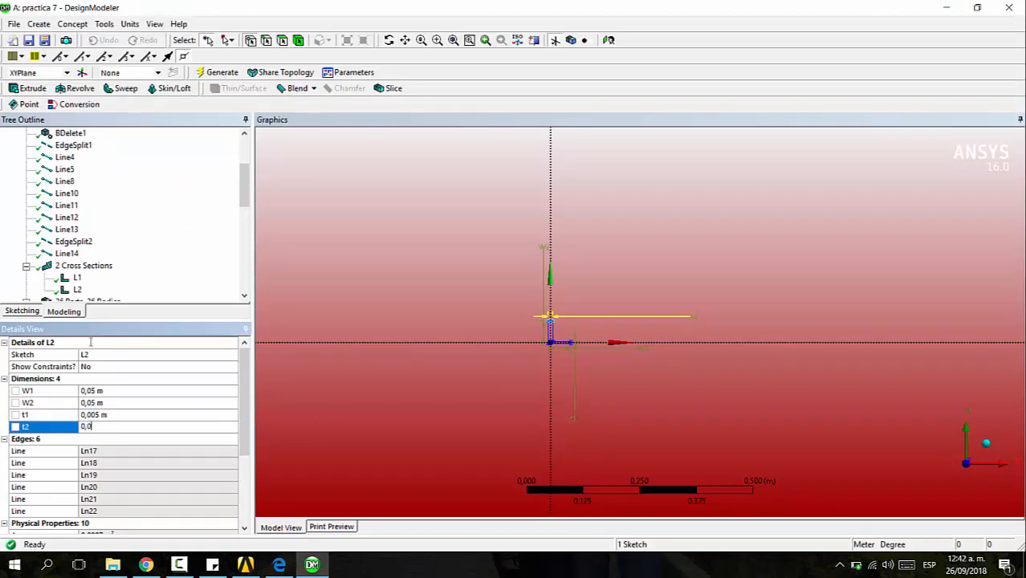
pyautogui.press('Return')
# Open the Static Structural system's Model in Mechanical from the Workbench project
pyautogui.click(339, 182)
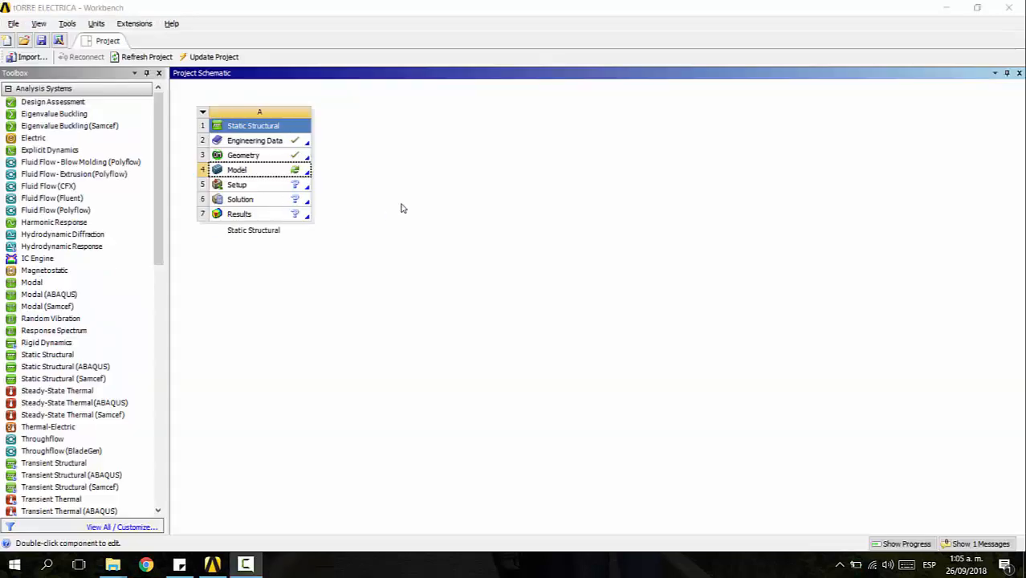
pyautogui.click(404, 208)
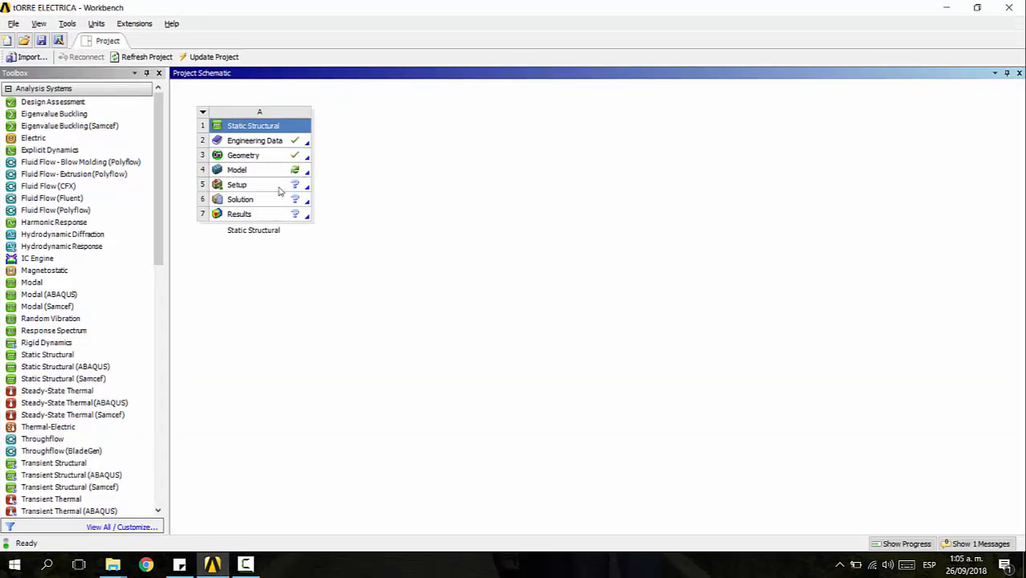
pyautogui.doubleClick(237, 170)
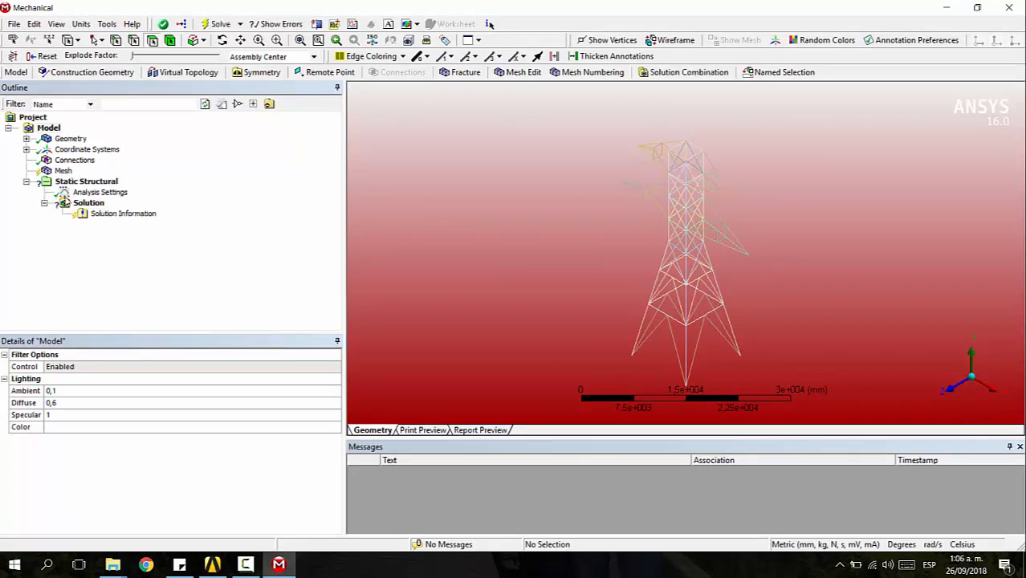
# Add a mesh sizing control and scope it to all edges of the tower
pyautogui.click(63, 172)
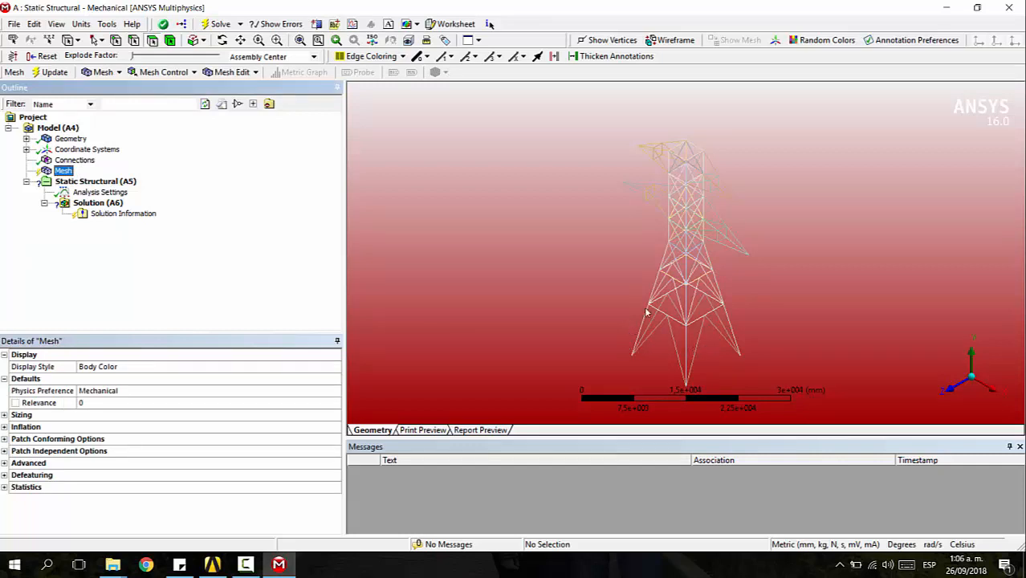
pyautogui.click(164, 73)
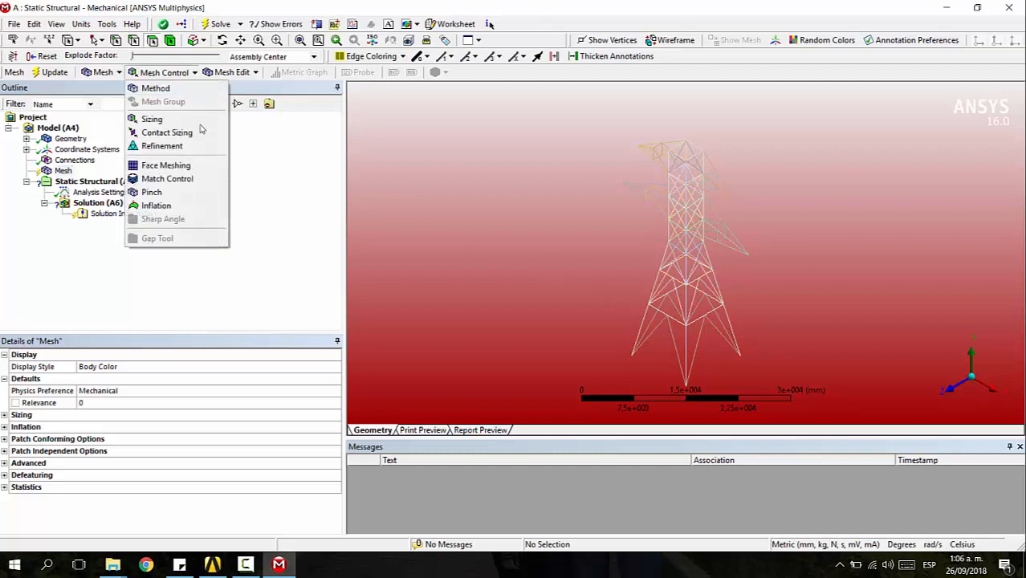
pyautogui.click(182, 119)
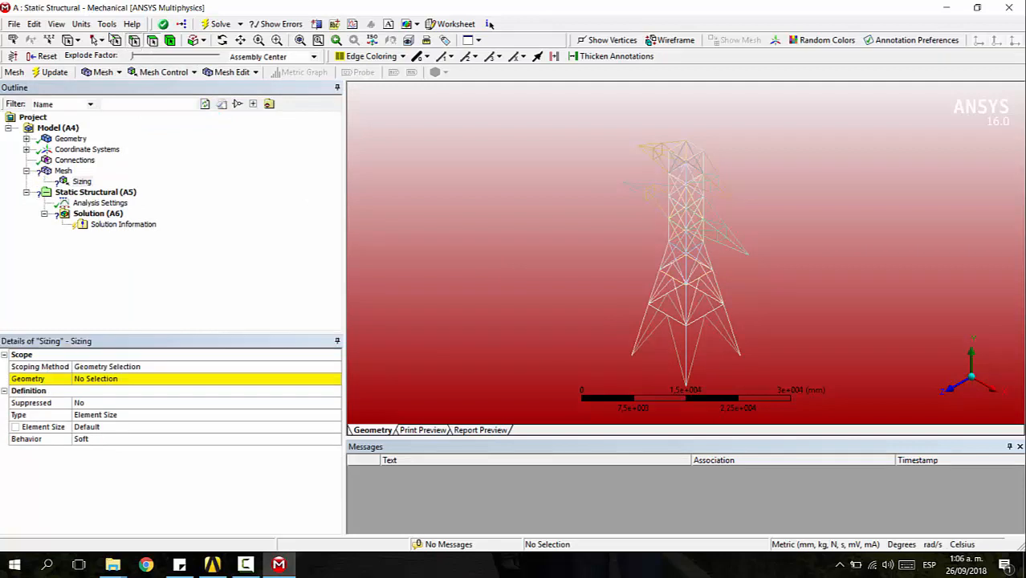
pyautogui.click(690, 351)
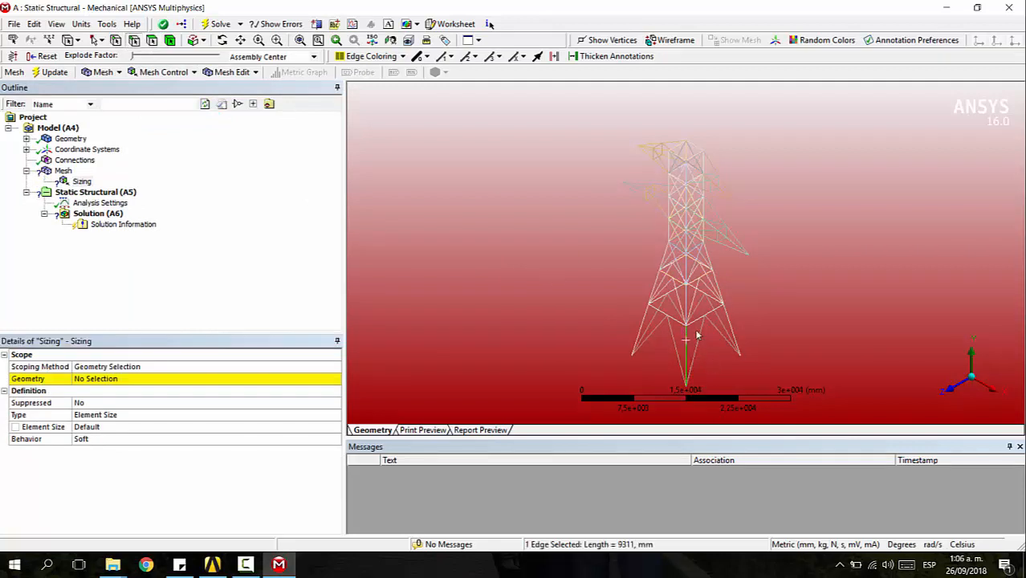
pyautogui.rightClick(714, 341)
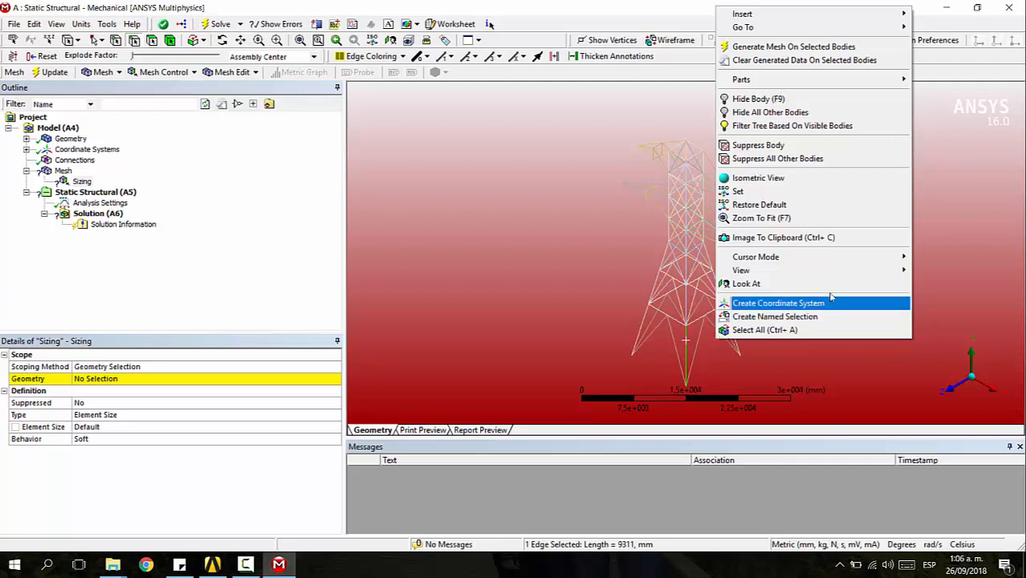
pyautogui.click(808, 329)
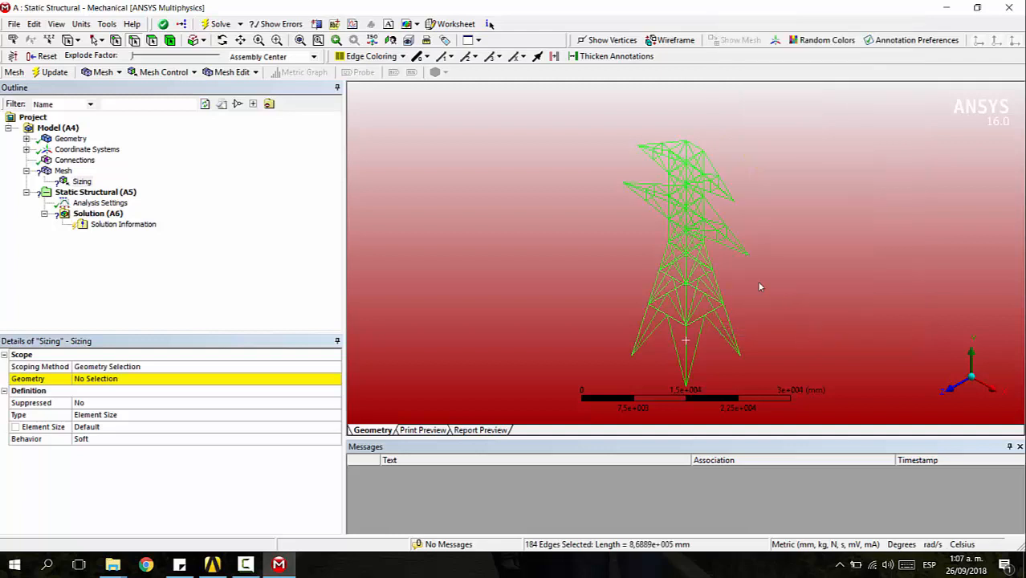
pyautogui.click(306, 378)
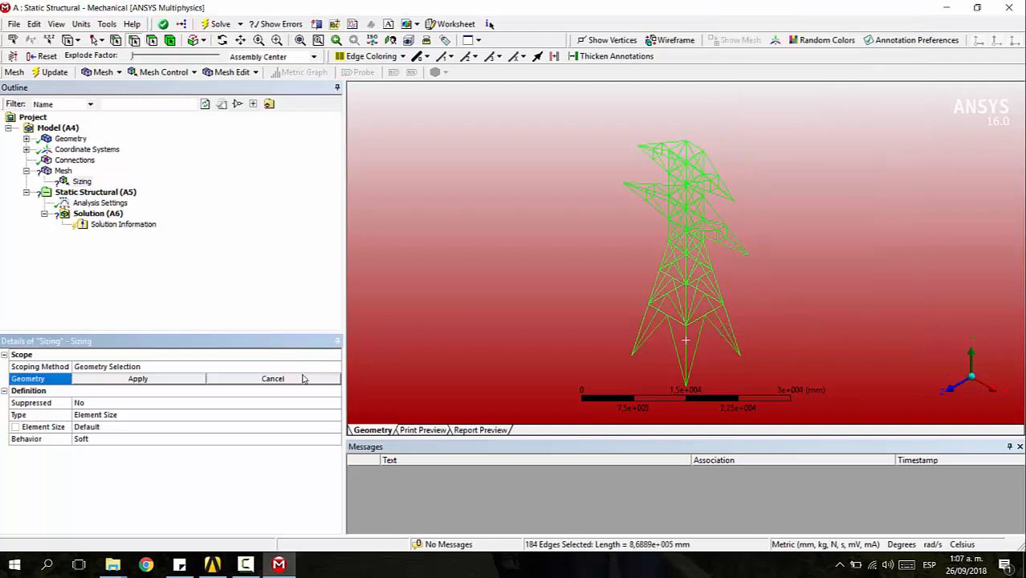
pyautogui.click(167, 381)
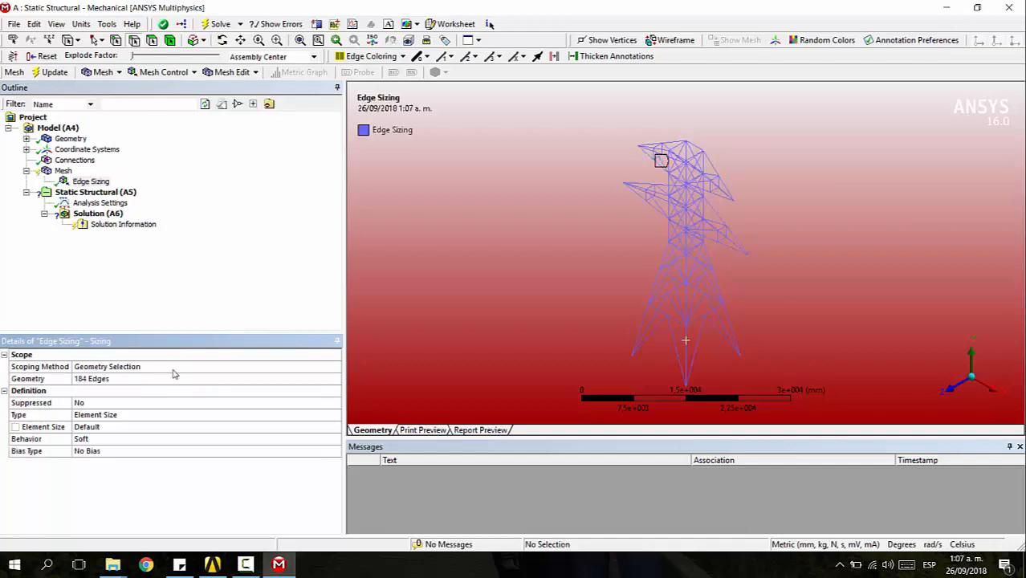
# Enable the Cross Section Solids (Geometry) display and update the mesh
pyautogui.click(81, 24)
pyautogui.moveTo(56, 24)
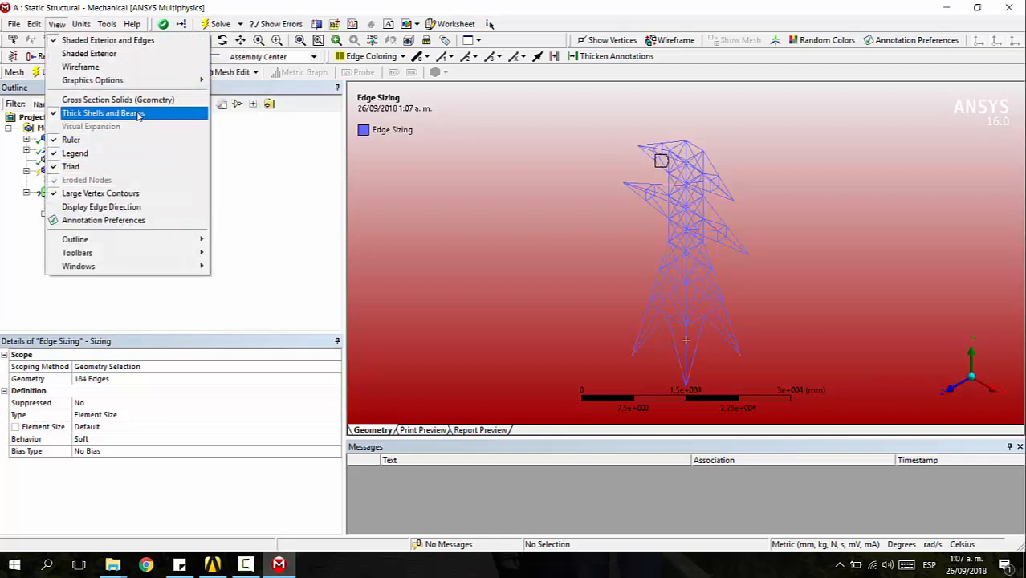
pyautogui.click(114, 99)
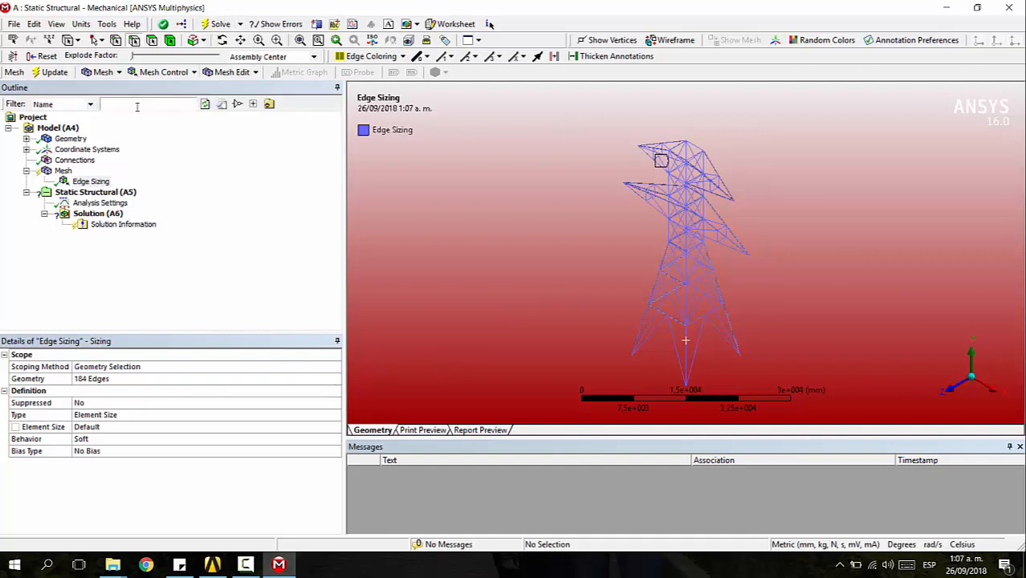
pyautogui.click(62, 171)
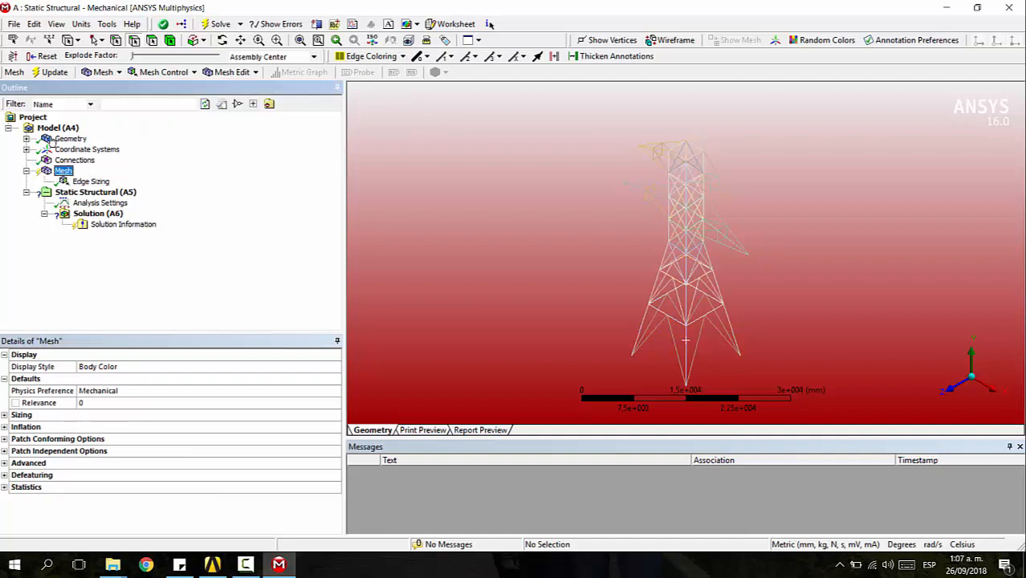
pyautogui.rightClick(65, 171)
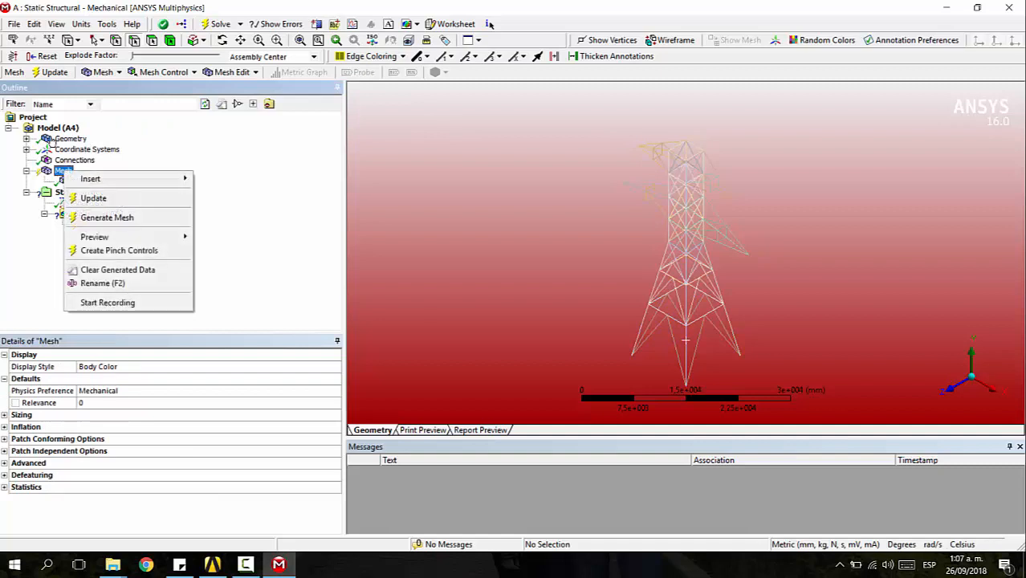
pyautogui.click(138, 198)
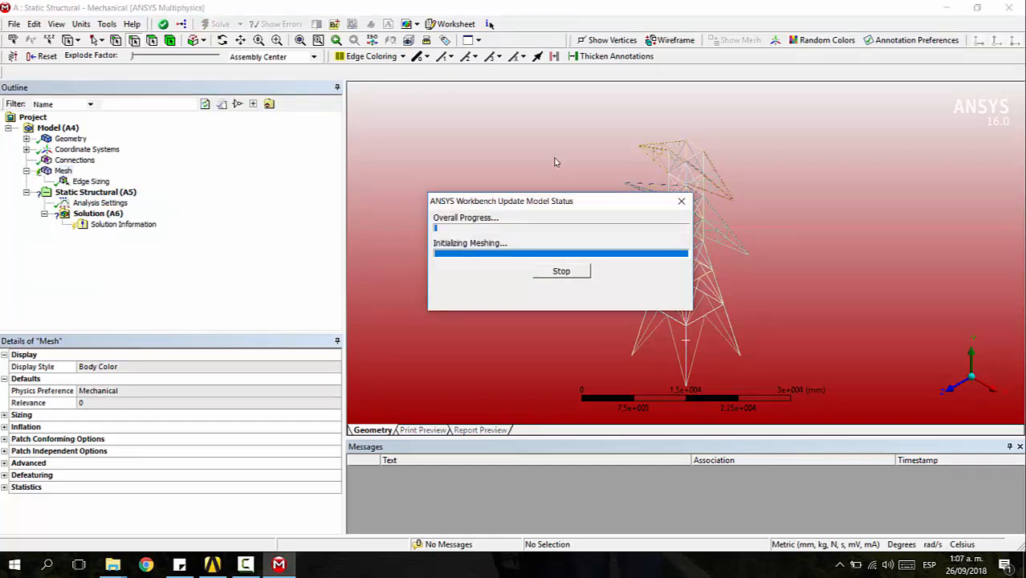
# Examine the generated beam mesh up close around the tower's body and lower cross-arm, and return to the whole tower
pyautogui.scroll(4, 612, 172)
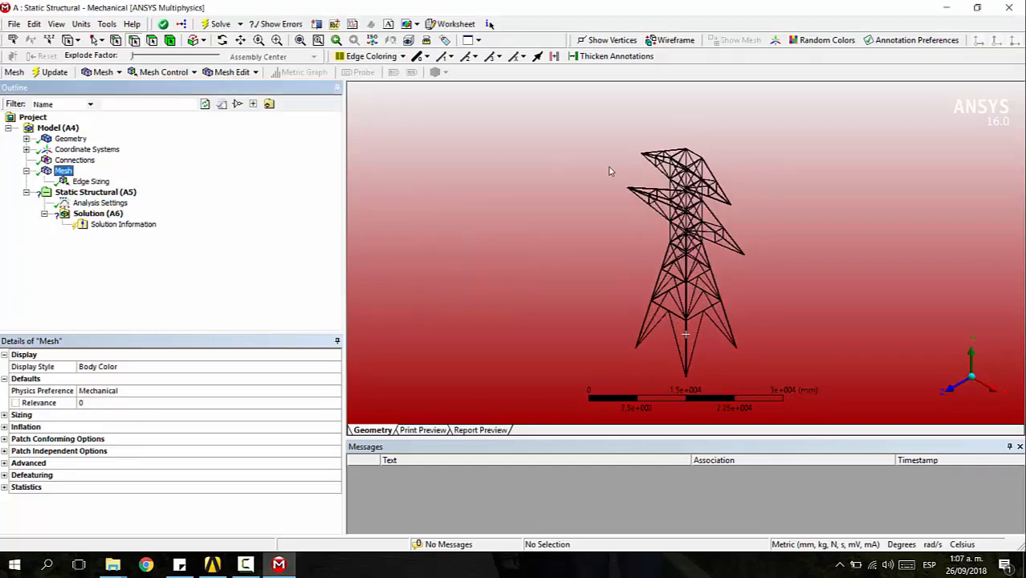
pyautogui.scroll(6, 667, 155)
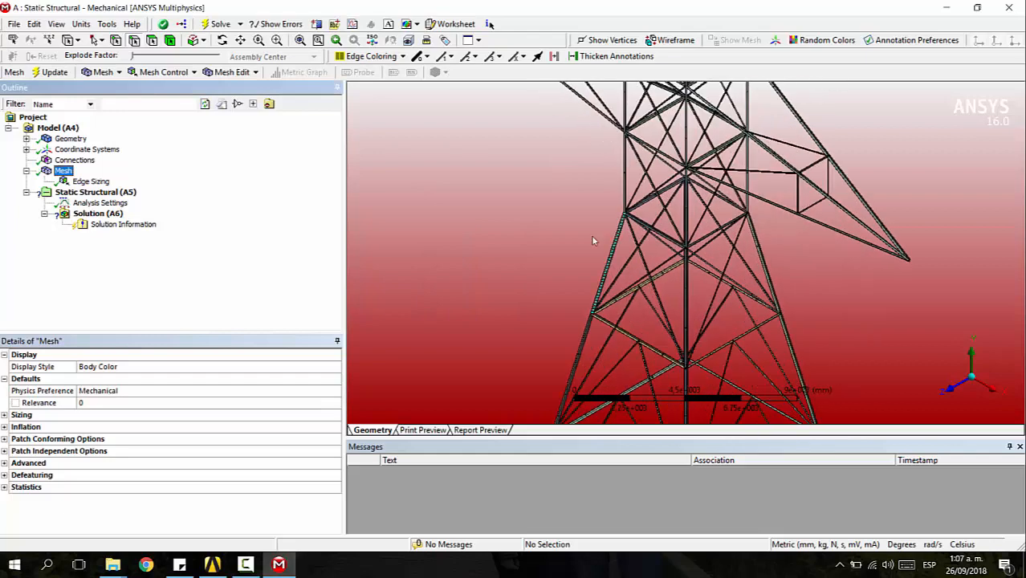
pyautogui.click(443, 188)
pyautogui.scroll(2, 743, 252)
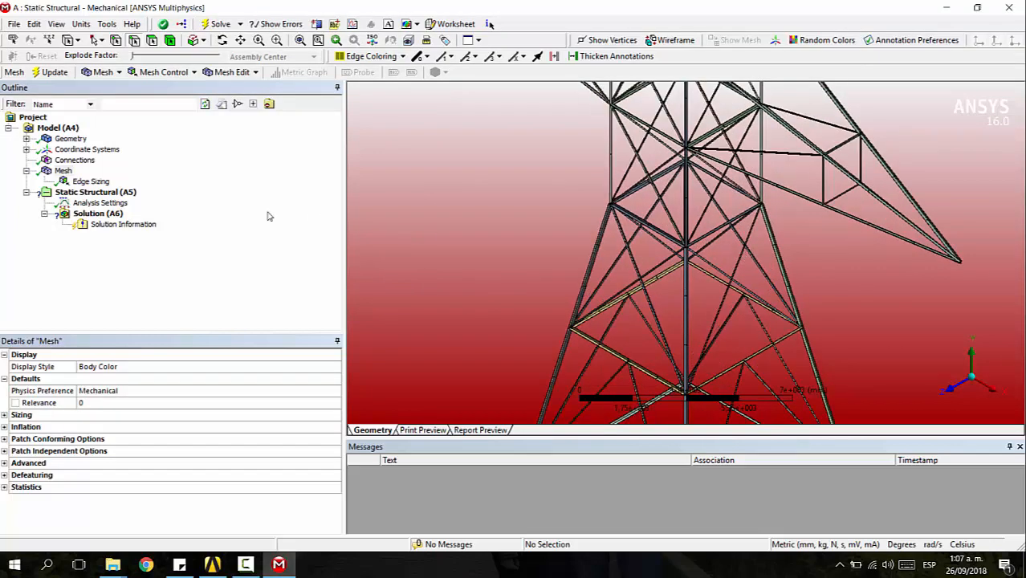
pyautogui.click(61, 172)
pyautogui.scroll(-3, 621, 226)
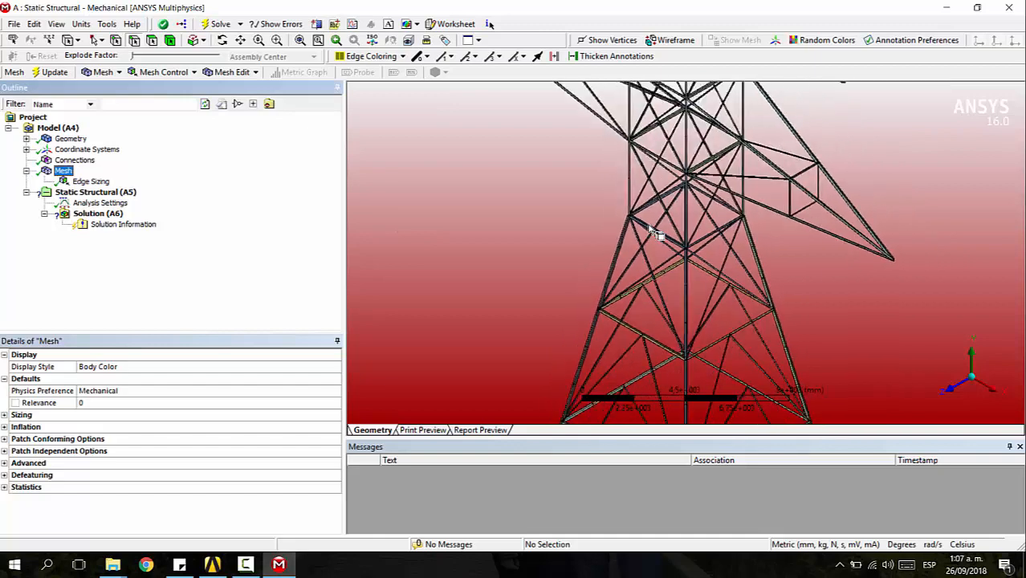
pyautogui.scroll(-4, 622, 226)
pyautogui.click(449, 119)
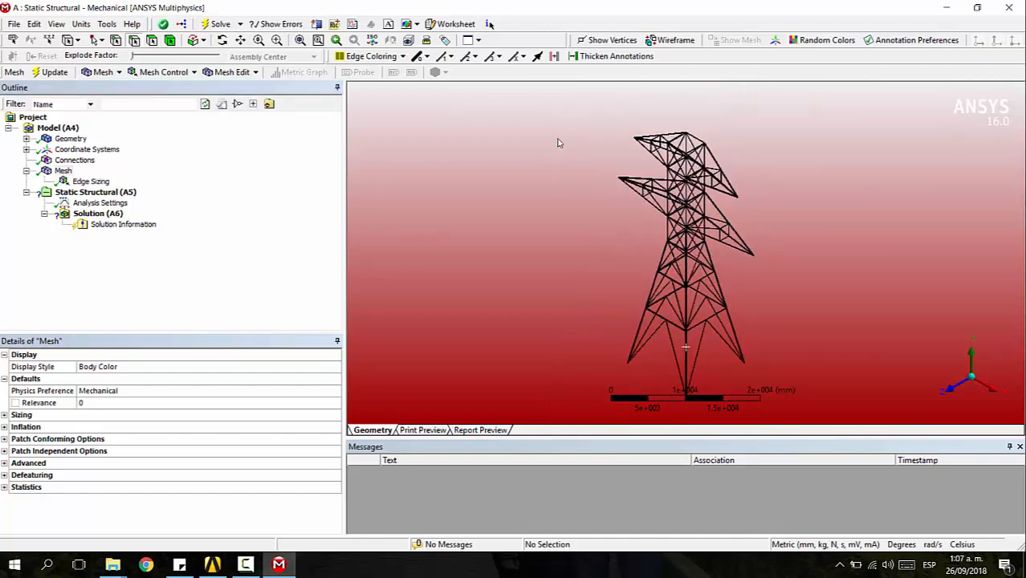
# Add a Fixed Support to the static structural analysis on the four base vertices of the tower's legs
pyautogui.click(87, 192)
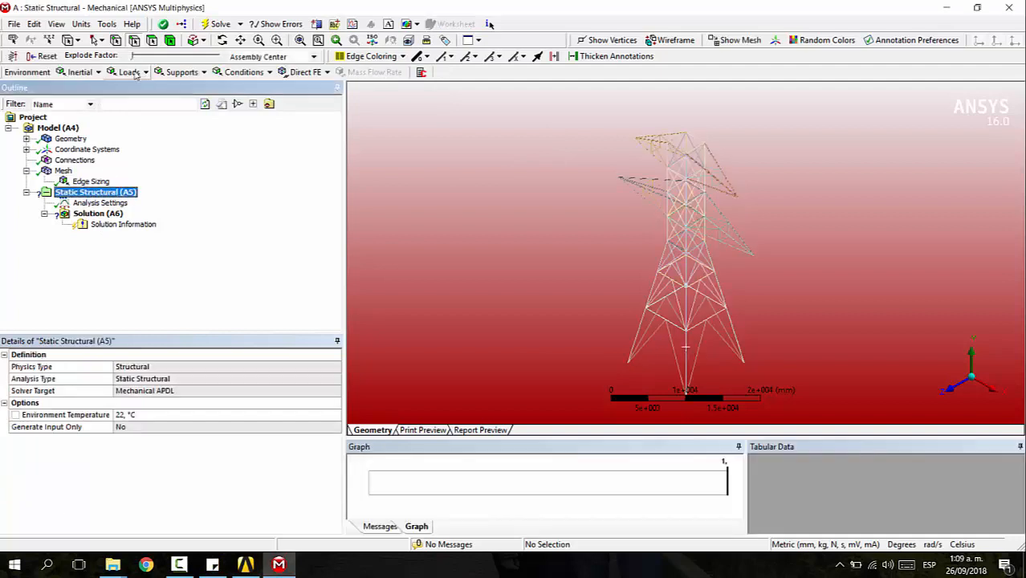
pyautogui.click(181, 72)
pyautogui.click(188, 89)
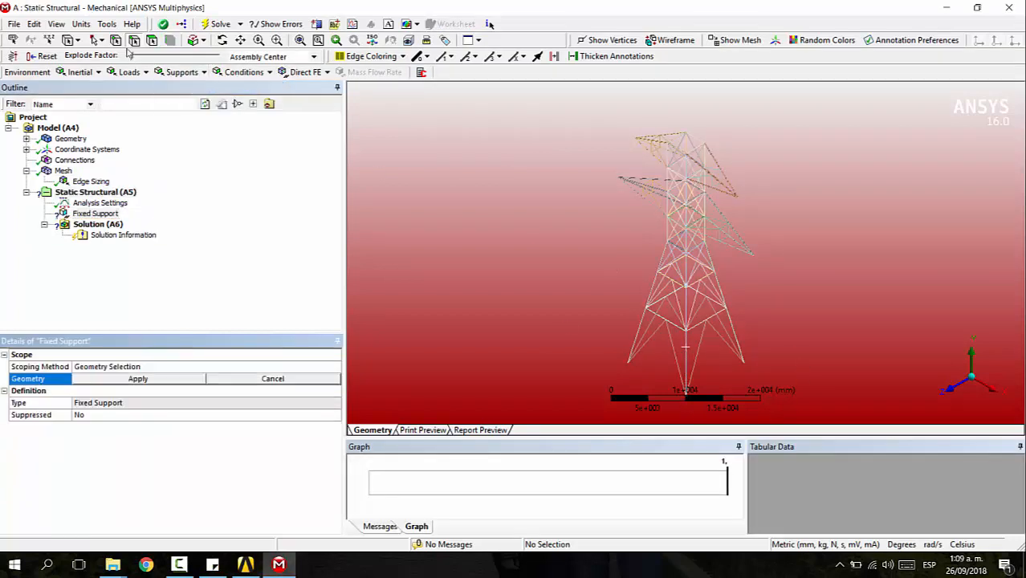
pyautogui.click(628, 362)
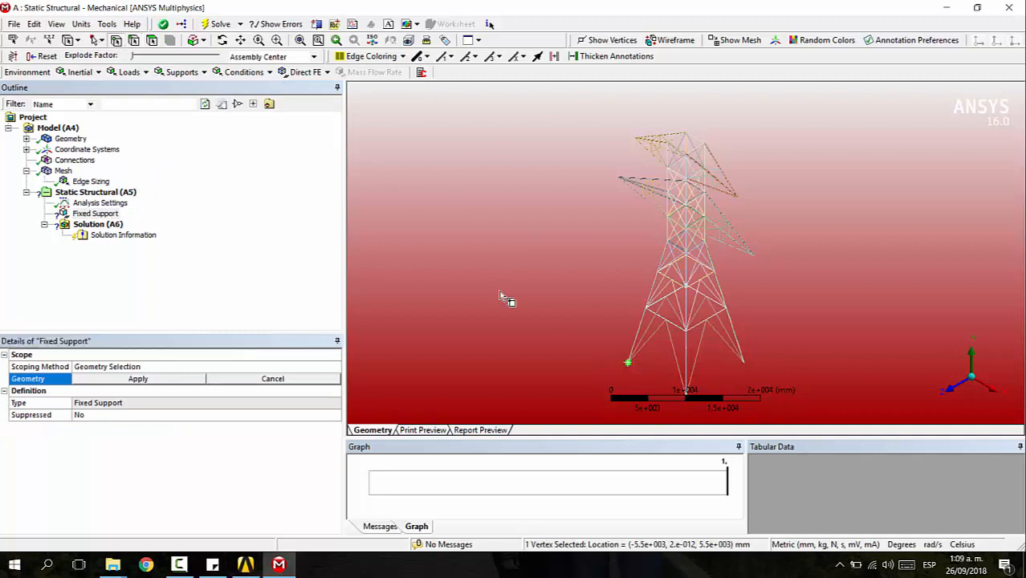
pyautogui.keyDown('ctrl'); pyautogui.click(687, 331); pyautogui.keyUp('ctrl')
pyautogui.keyDown('ctrl'); pyautogui.click(744, 362); pyautogui.keyUp('ctrl')
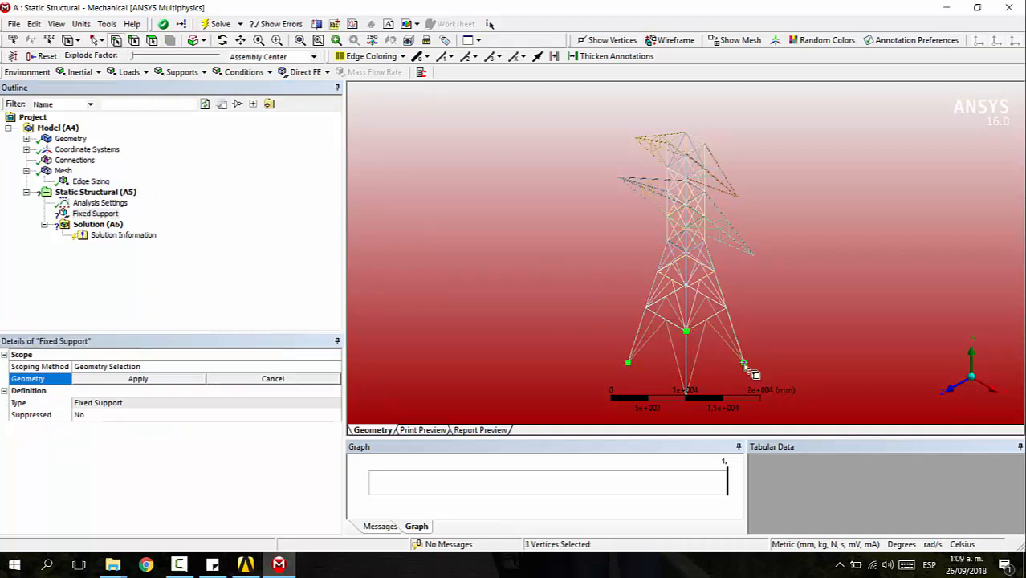
pyautogui.keyDown('ctrl'); pyautogui.click(685, 395); pyautogui.keyUp('ctrl')
pyautogui.click(133, 378)
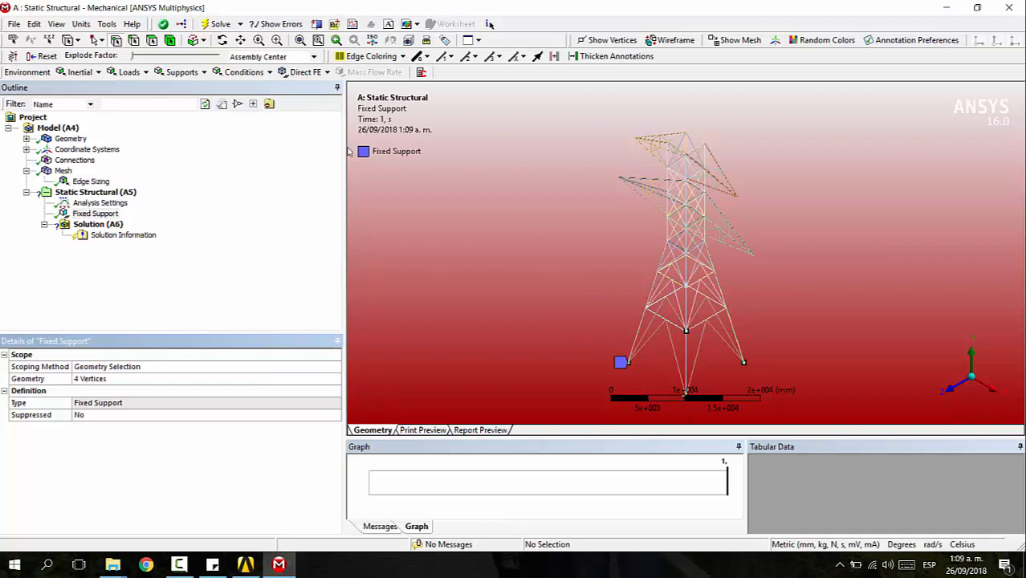
# Add a Force on the tip vertex at the +X end of the upper cross-arm and define it by components
pyautogui.click(129, 71)
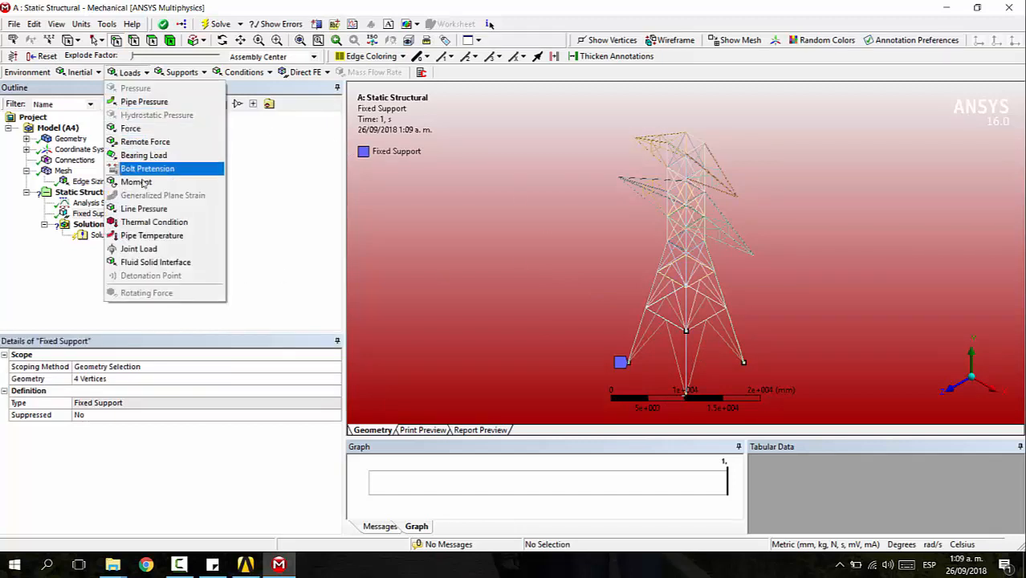
pyautogui.click(160, 128)
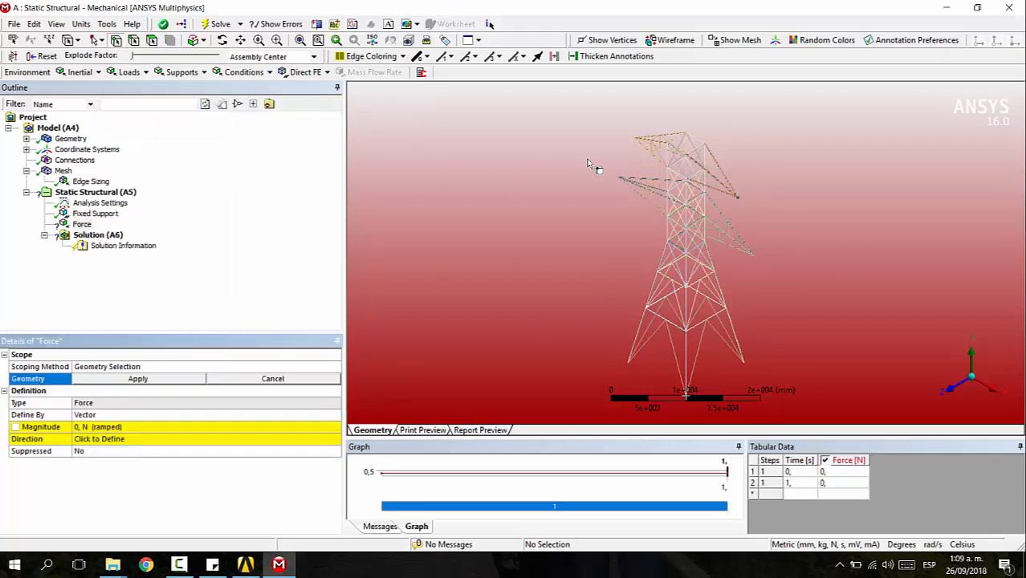
pyautogui.click(740, 214)
pyautogui.click(115, 379)
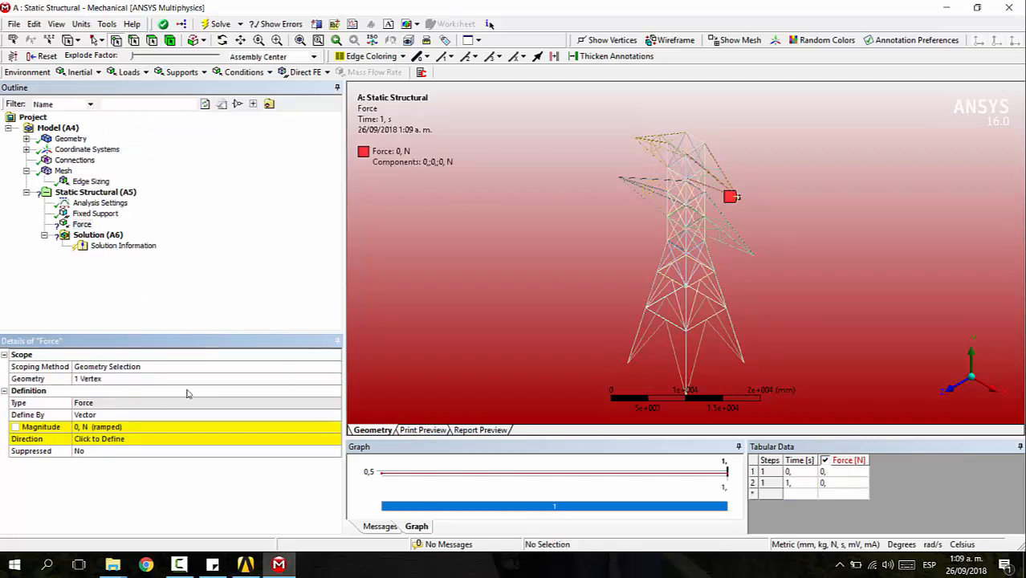
pyautogui.click(211, 416)
pyautogui.click(335, 415)
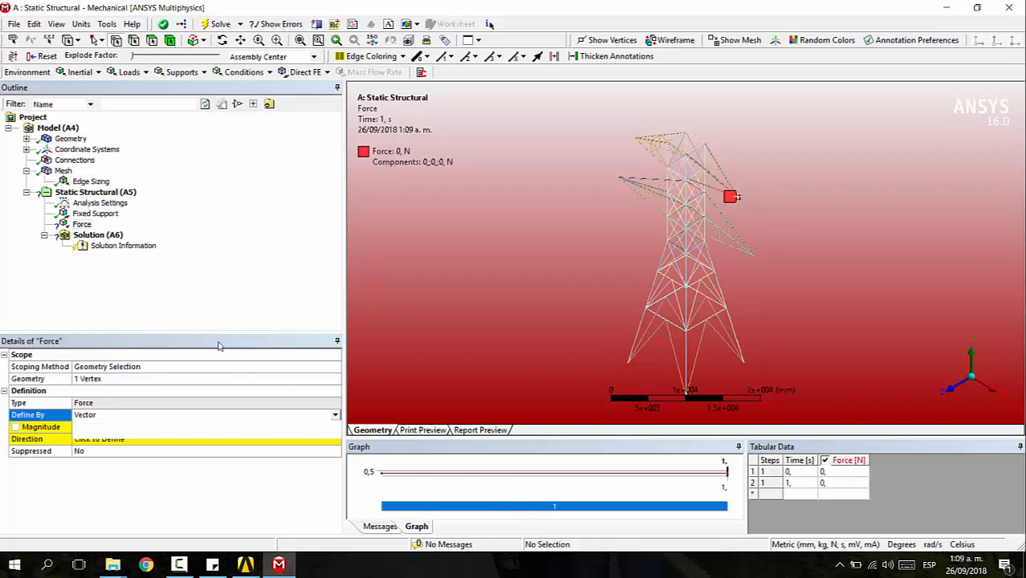
pyautogui.click(193, 439)
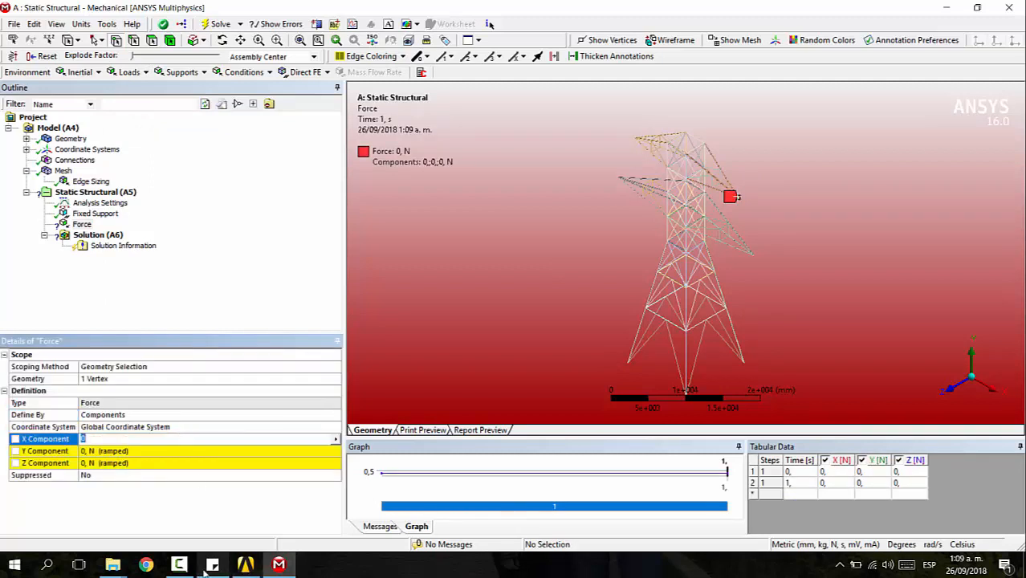
# Set the force's components to X 100 N, Y -600 N and Z 2000 N, consulting Practica #7.pdf in the Edge browser for the values
pyautogui.press('Return')
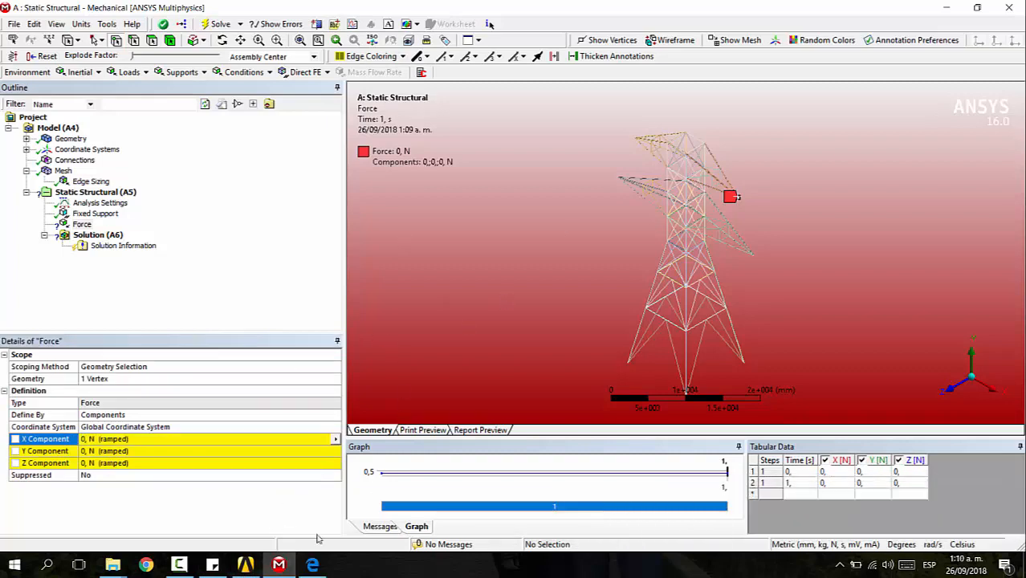
pyautogui.click(312, 565)
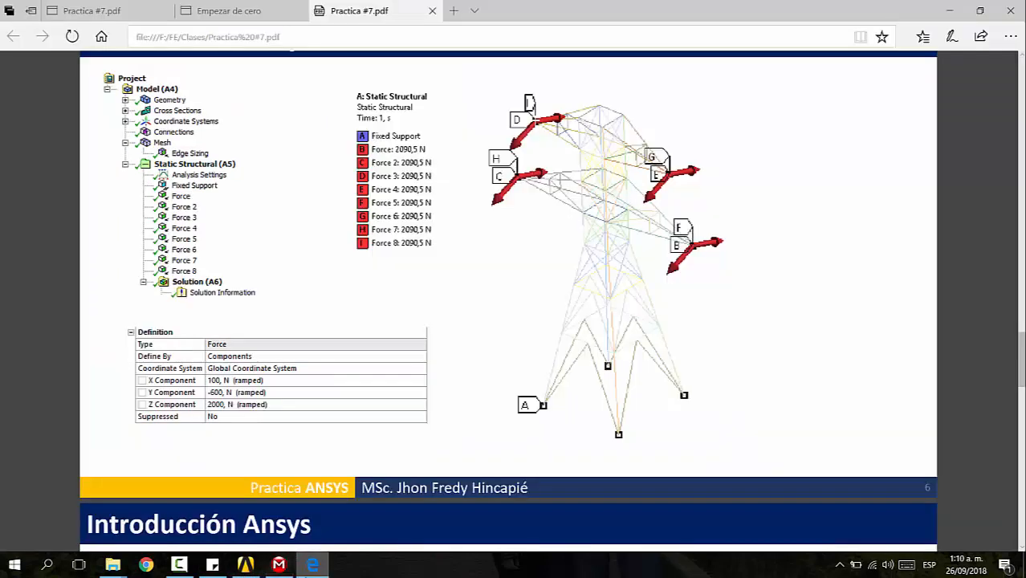
pyautogui.click(278, 565)
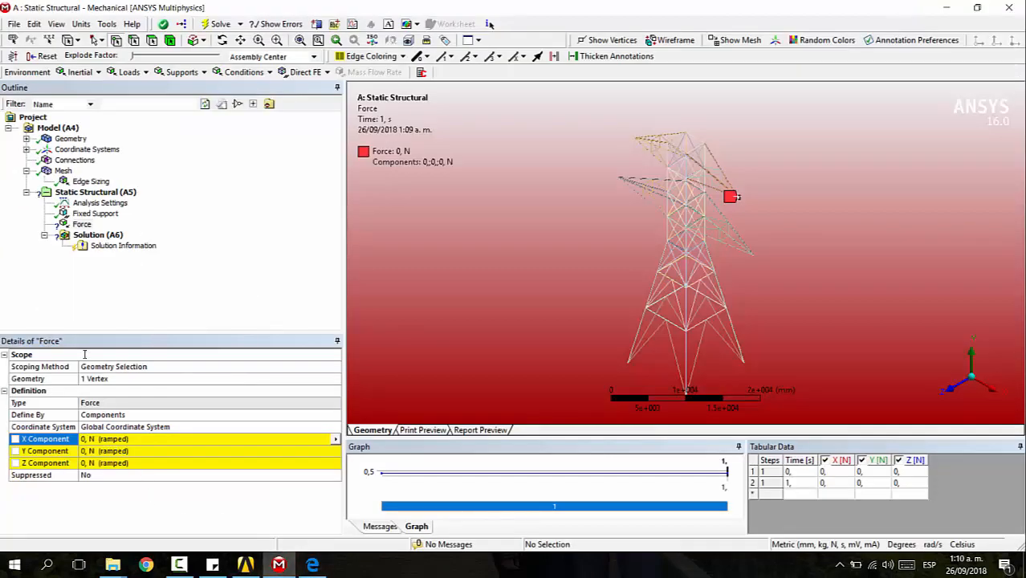
pyautogui.click(105, 440)
pyautogui.write('100')
pyautogui.press('Return')
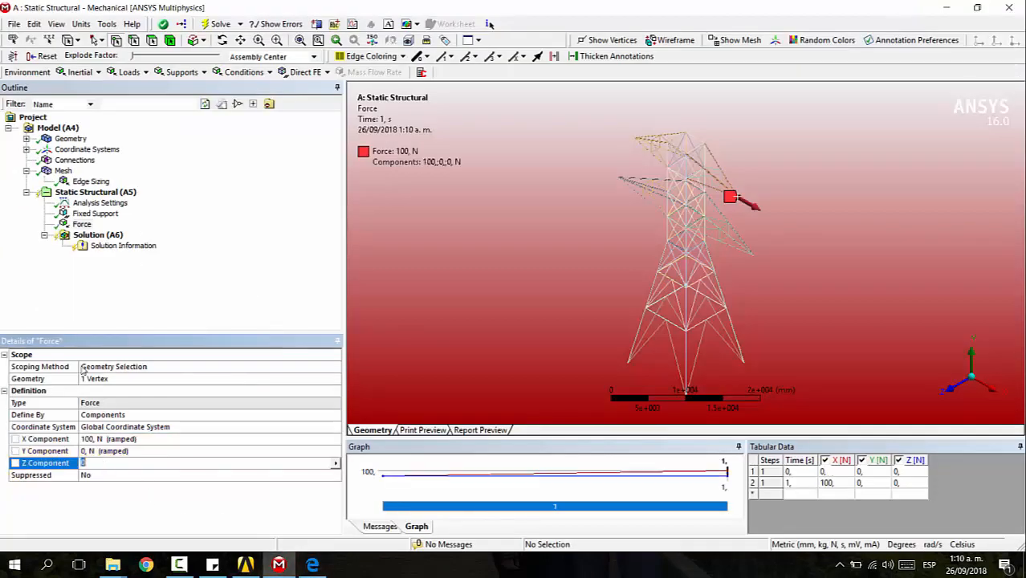
pyautogui.hotkey('alt', 'Tab')
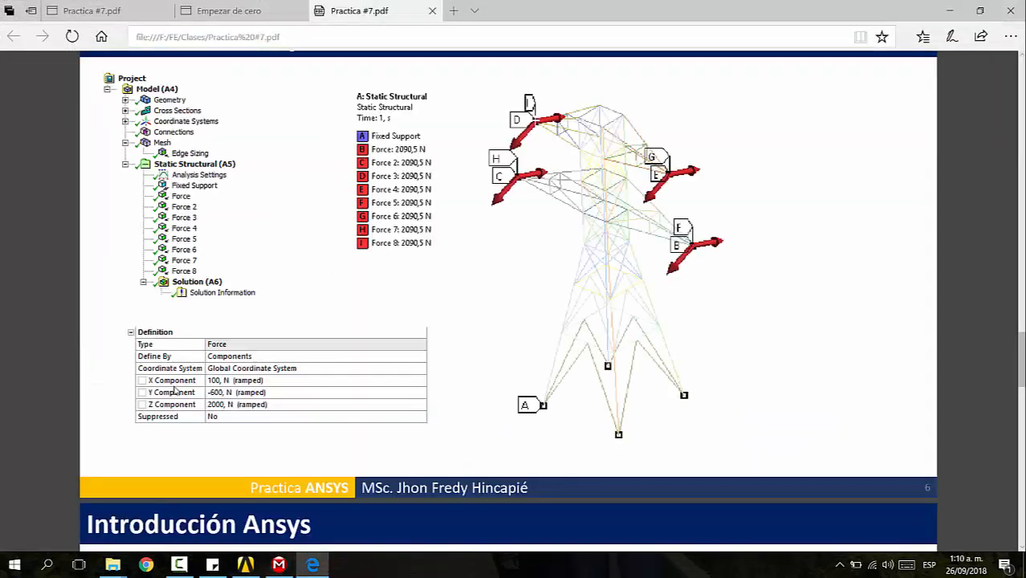
pyautogui.hotkey('alt', 'Tab')
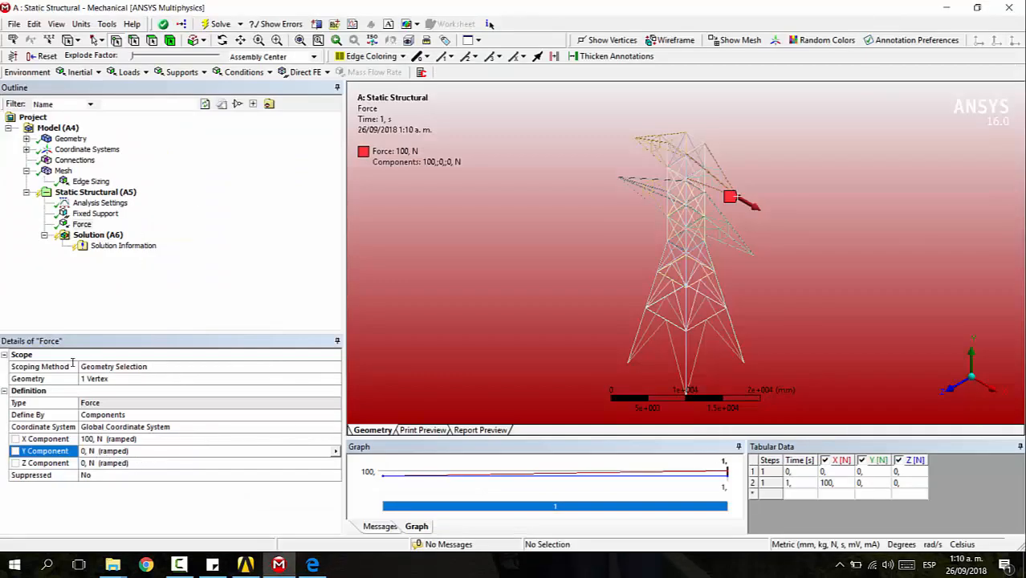
pyautogui.write('-600')
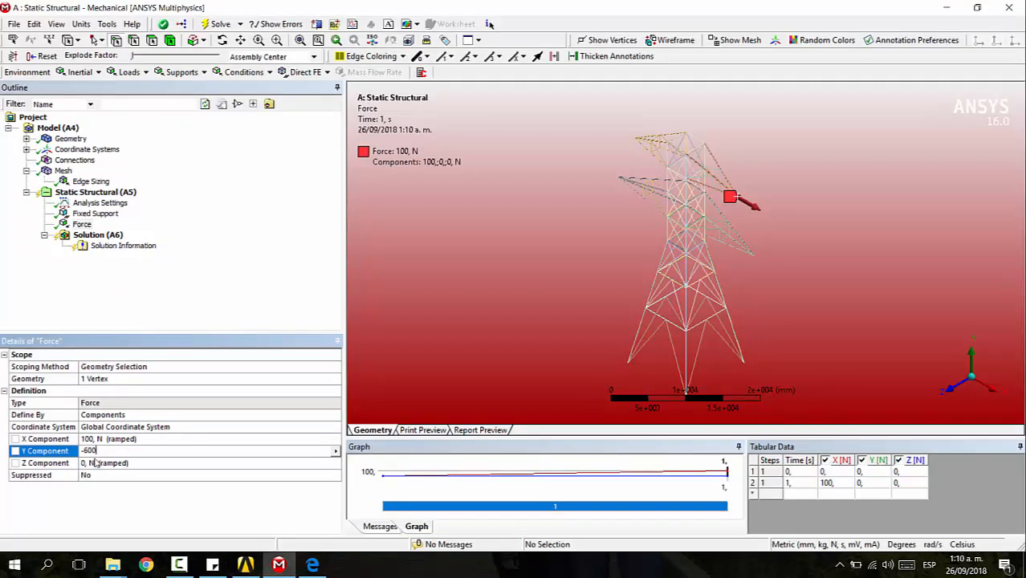
pyautogui.press('Return')
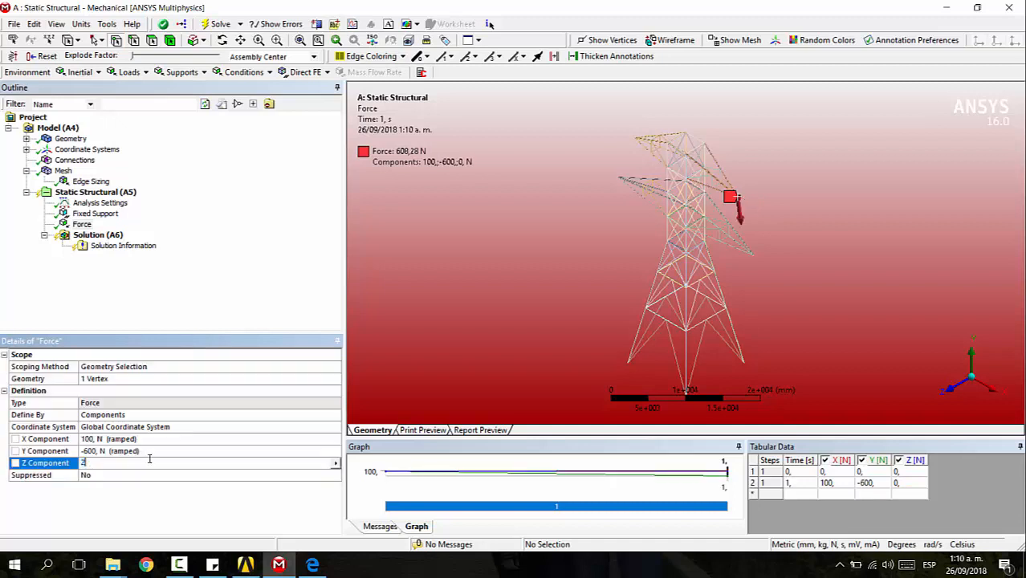
pyautogui.write('2000')
pyautogui.press('Return')
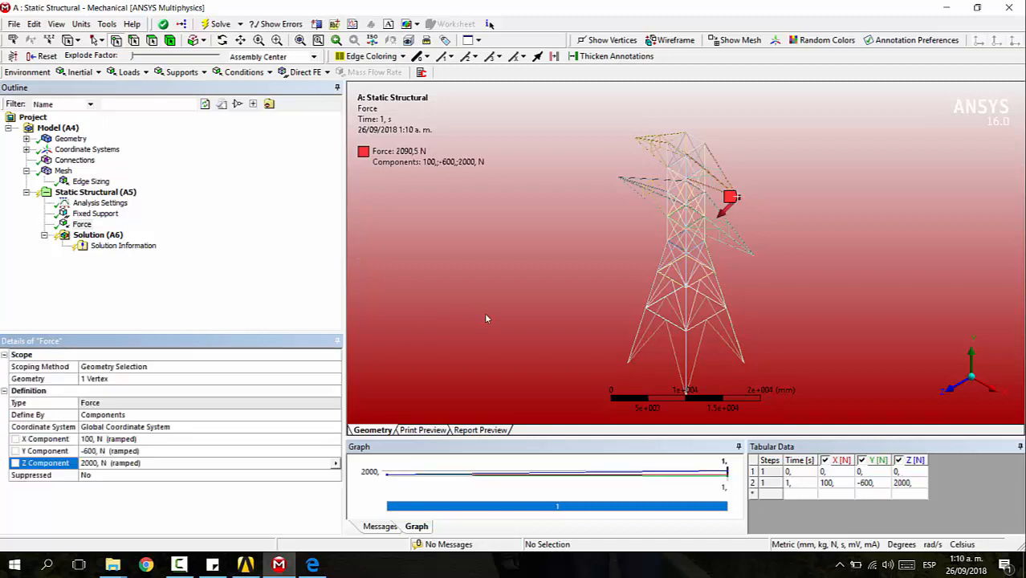
# Duplicate the force and scope the copy to the tip vertex at the +X end of the lower cross-arm
pyautogui.moveTo(701, 234); pyautogui.dragTo(787, 251, button='middle')
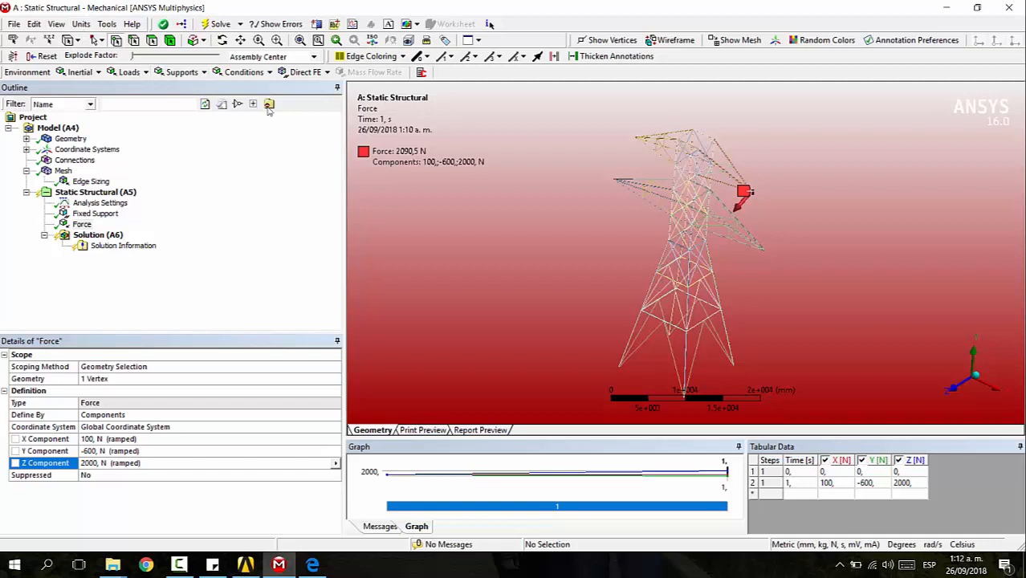
pyautogui.rightClick(84, 226)
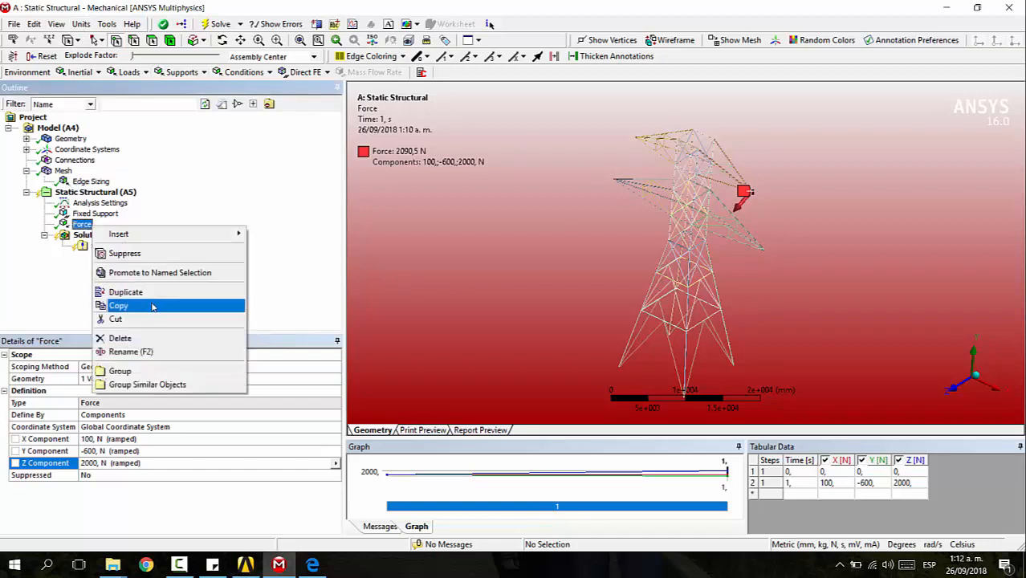
pyautogui.click(233, 291)
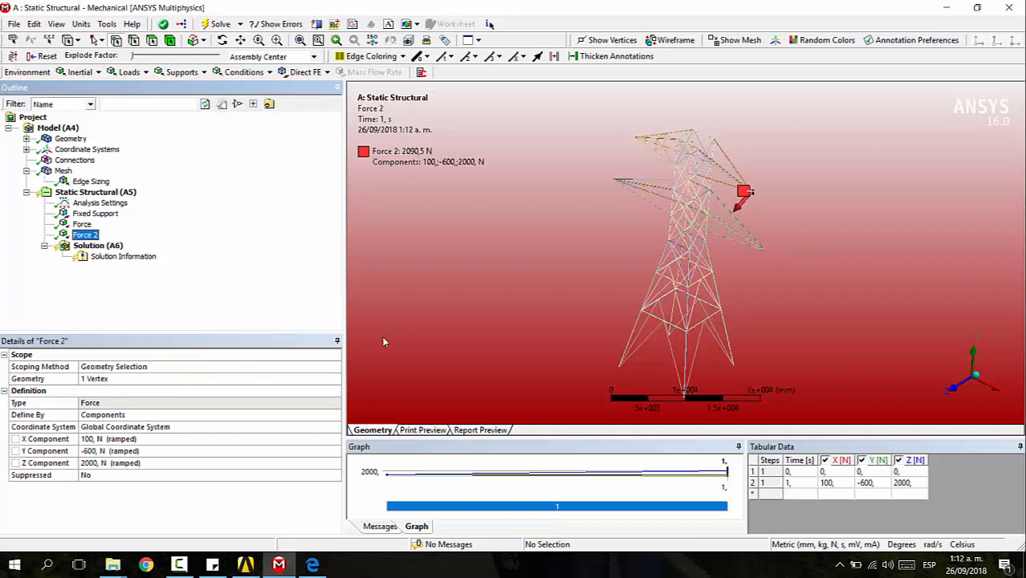
pyautogui.click(195, 378)
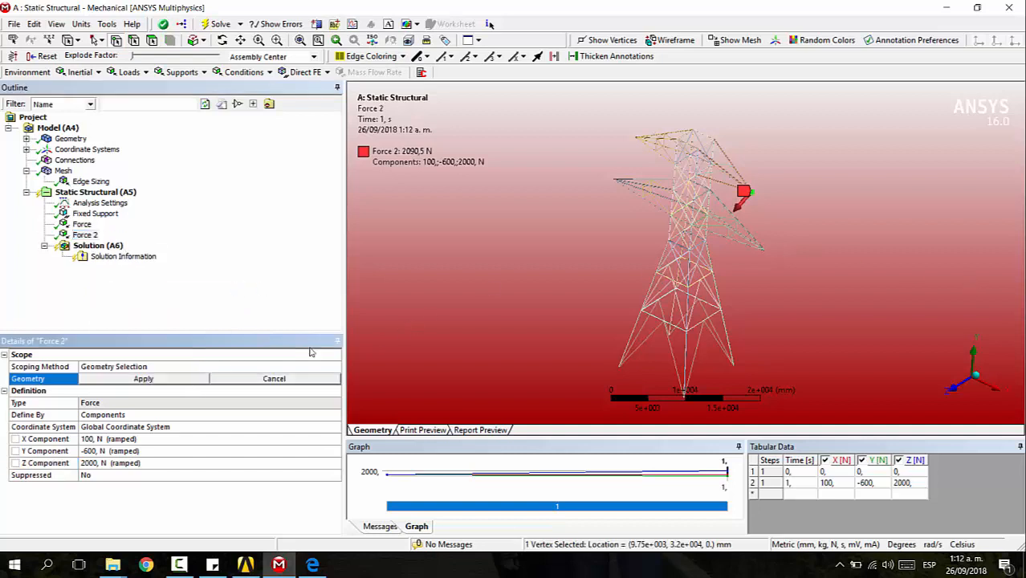
pyautogui.click(764, 250)
pyautogui.click(142, 378)
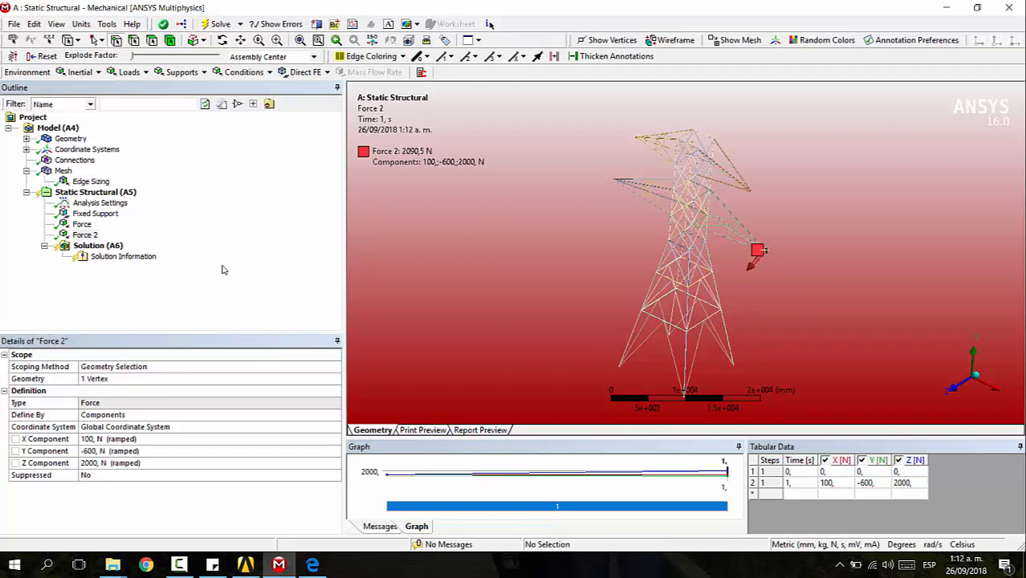
# Duplicate Force 2 onto the tip vertex at the -X end of the lower cross-arm and set the copy's X component to -100 N
pyautogui.rightClick(87, 236)
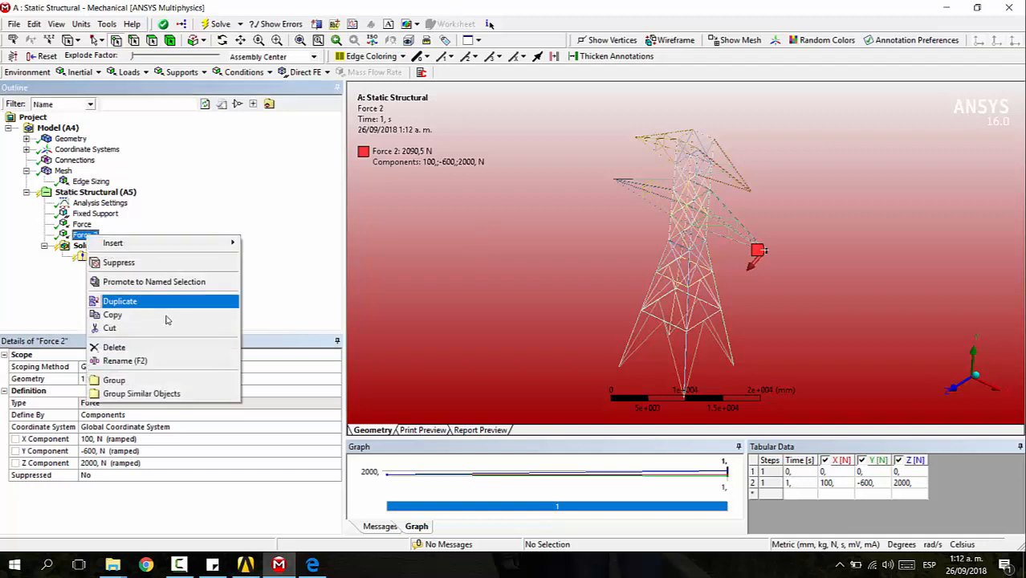
pyautogui.click(120, 301)
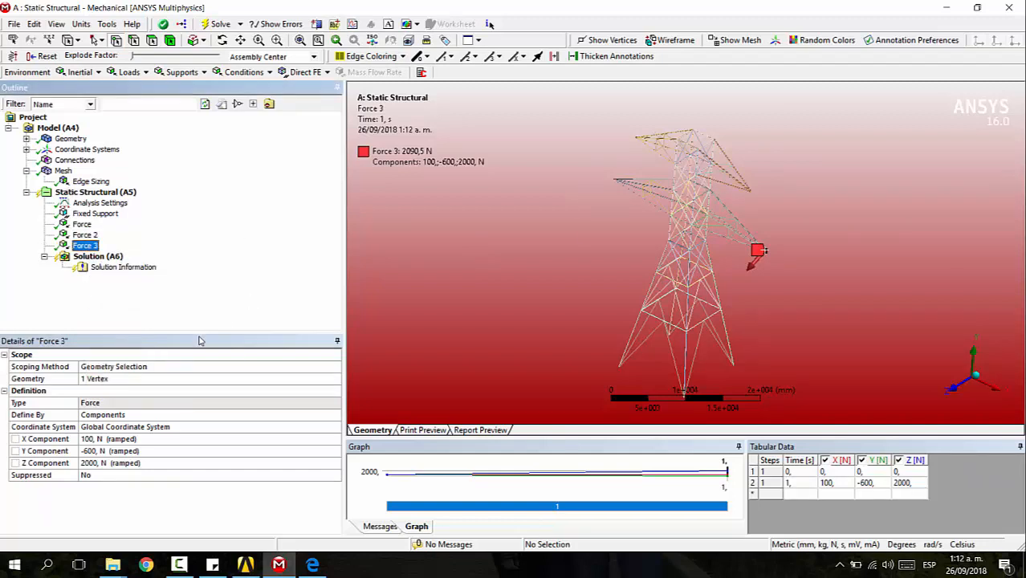
pyautogui.click(210, 378)
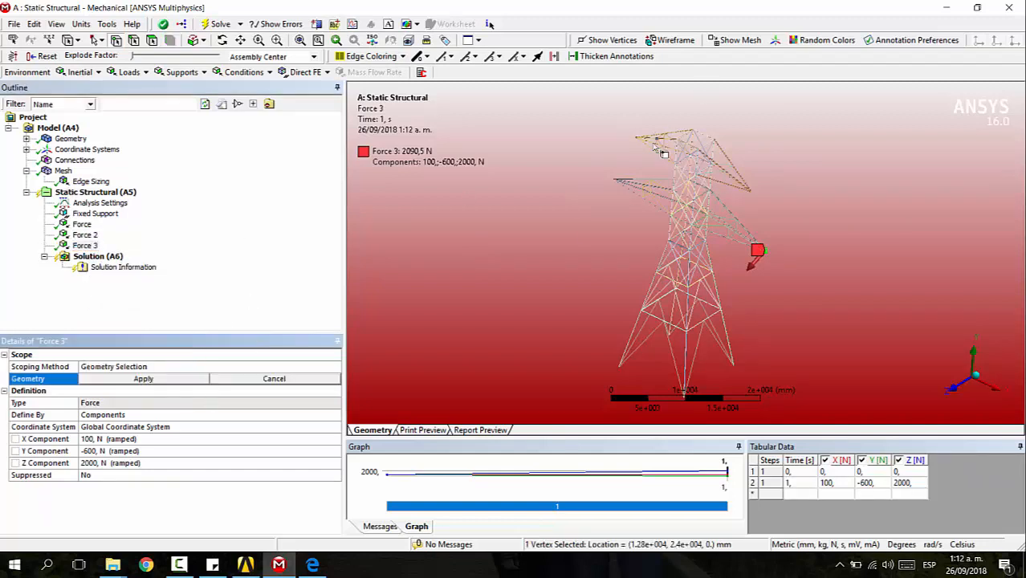
pyautogui.click(614, 181)
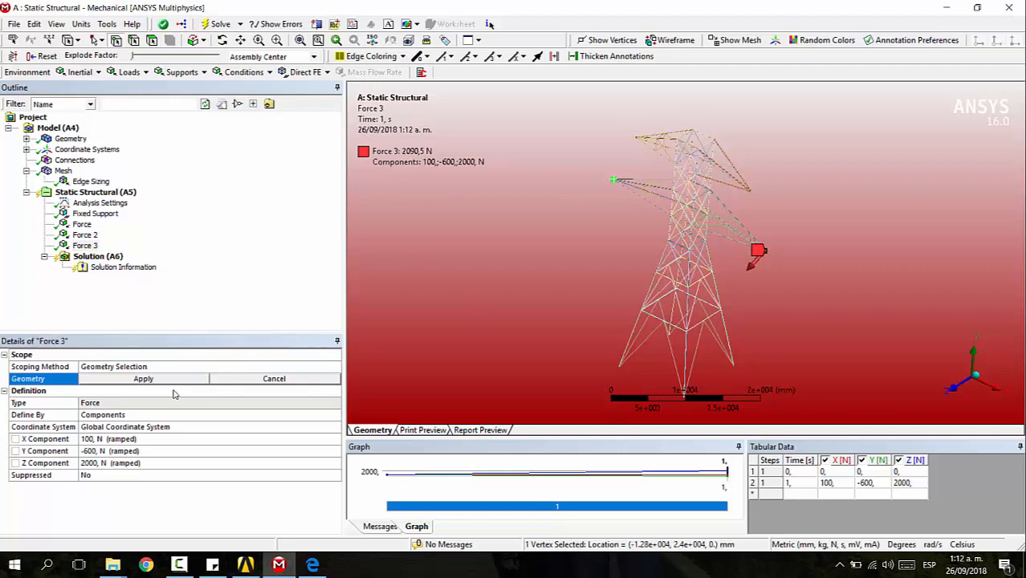
pyautogui.click(200, 379)
pyautogui.moveTo(518, 216); pyautogui.dragTo(540, 249, button='middle')
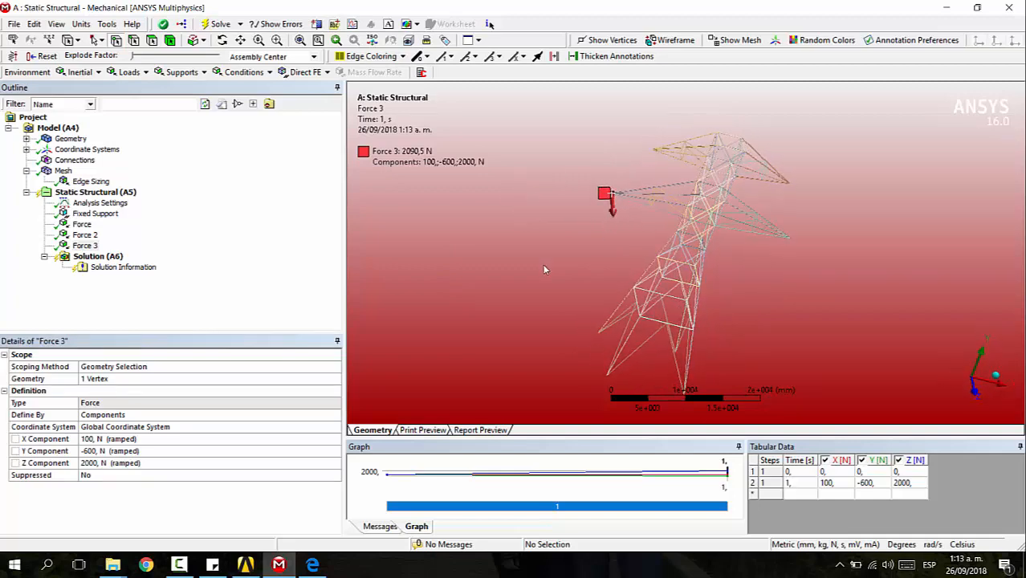
pyautogui.click(101, 439)
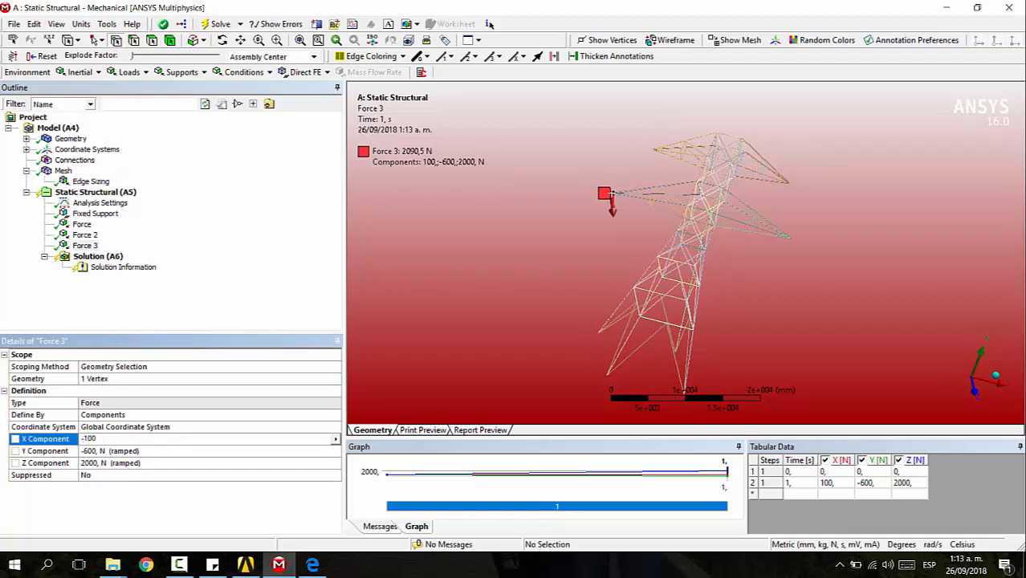
pyautogui.press('Return')
# Duplicate Force 3 and scope the copy to the tip vertex at the -X end of the upper cross-arm
pyautogui.moveTo(677, 241); pyautogui.dragTo(522, 176, button='middle')
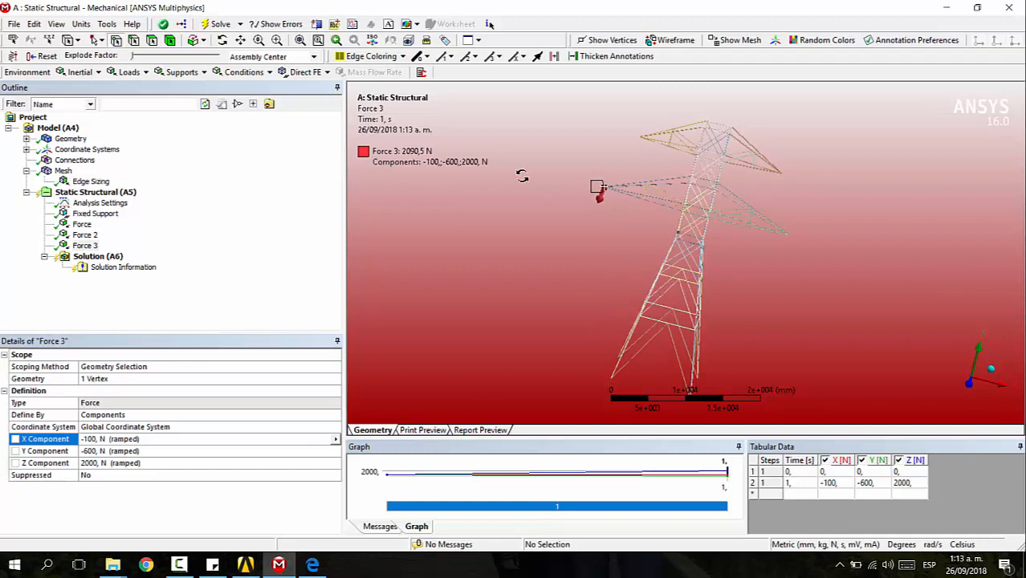
pyautogui.click(85, 245)
pyautogui.rightClick(87, 246)
pyautogui.click(124, 314)
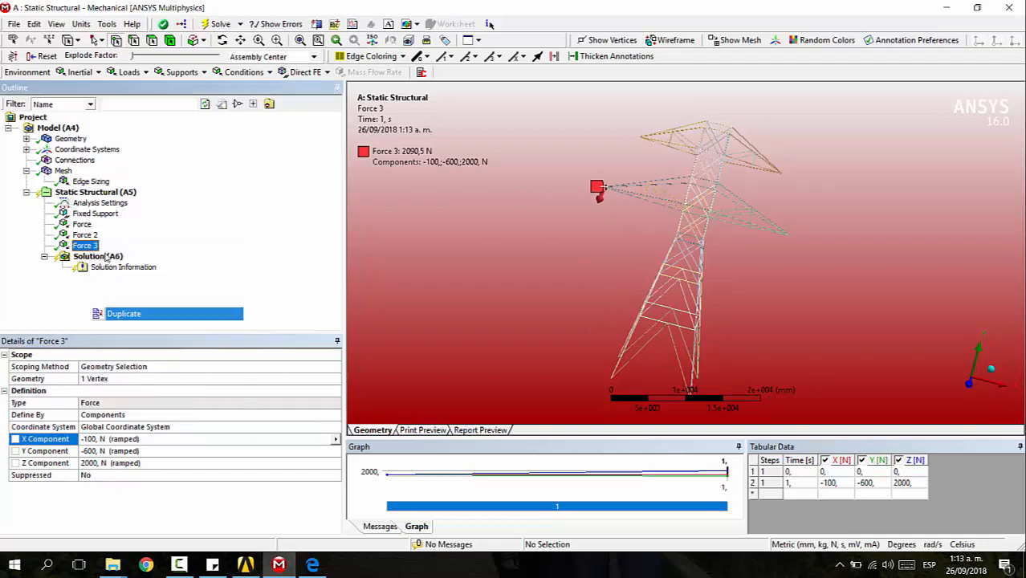
pyautogui.click(122, 380)
pyautogui.click(638, 137)
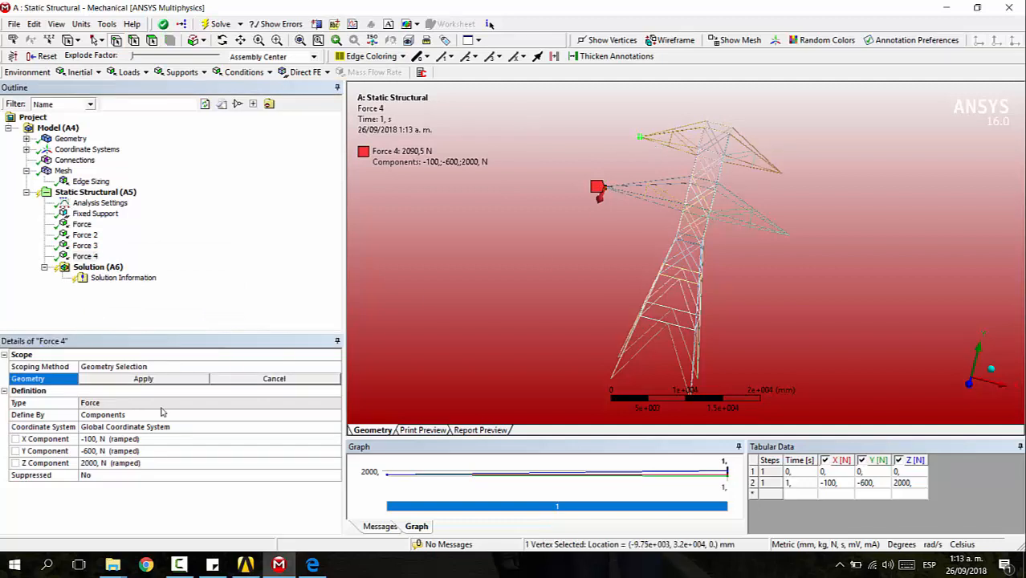
pyautogui.click(143, 378)
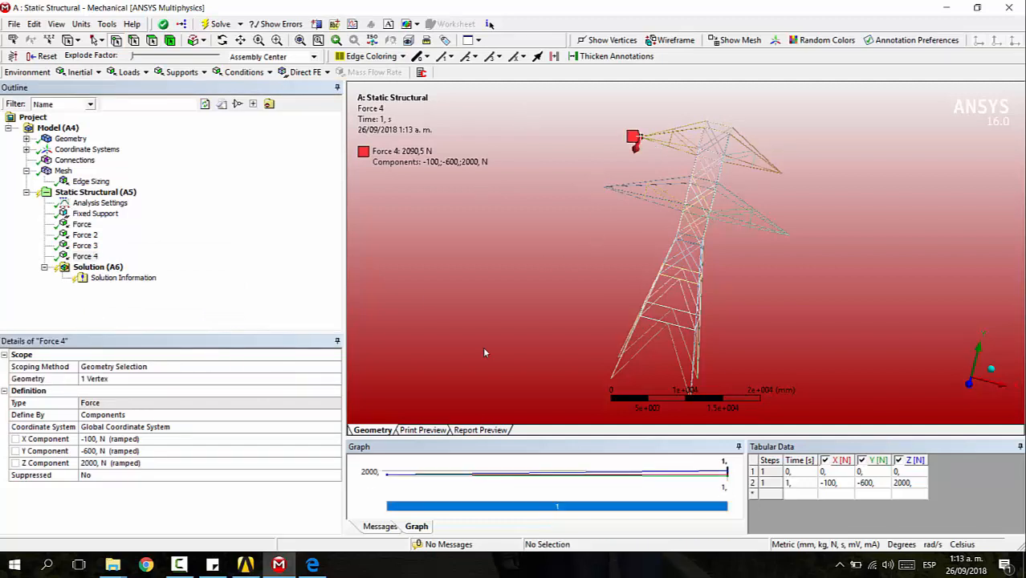
# Duplicate the first Force on the upper cross-arm's +X tip and set the copy's Z component to -2000 N
pyautogui.click(83, 225)
pyautogui.rightClick(83, 225)
pyautogui.click(103, 290)
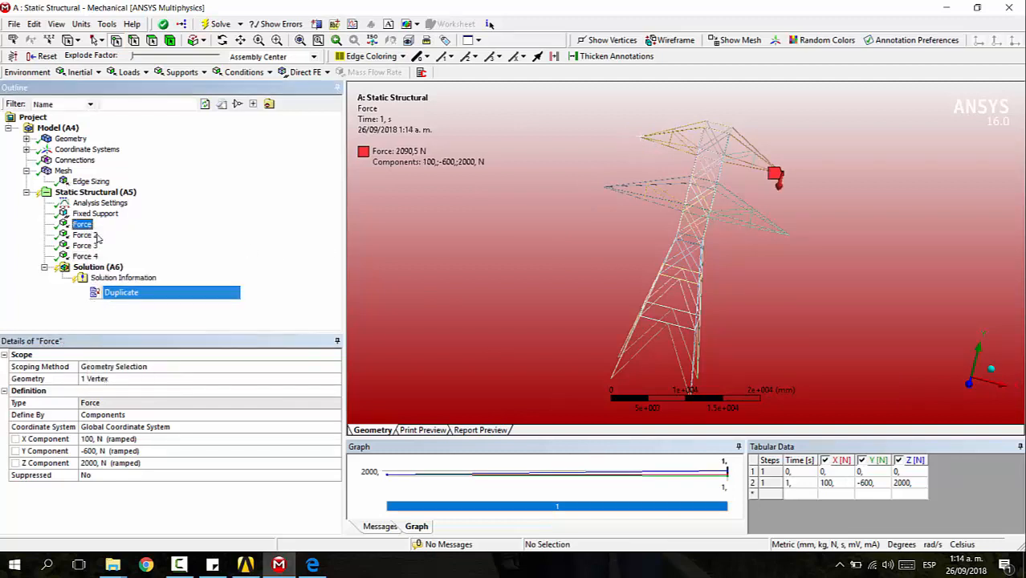
pyautogui.click(92, 464)
pyautogui.click(95, 463)
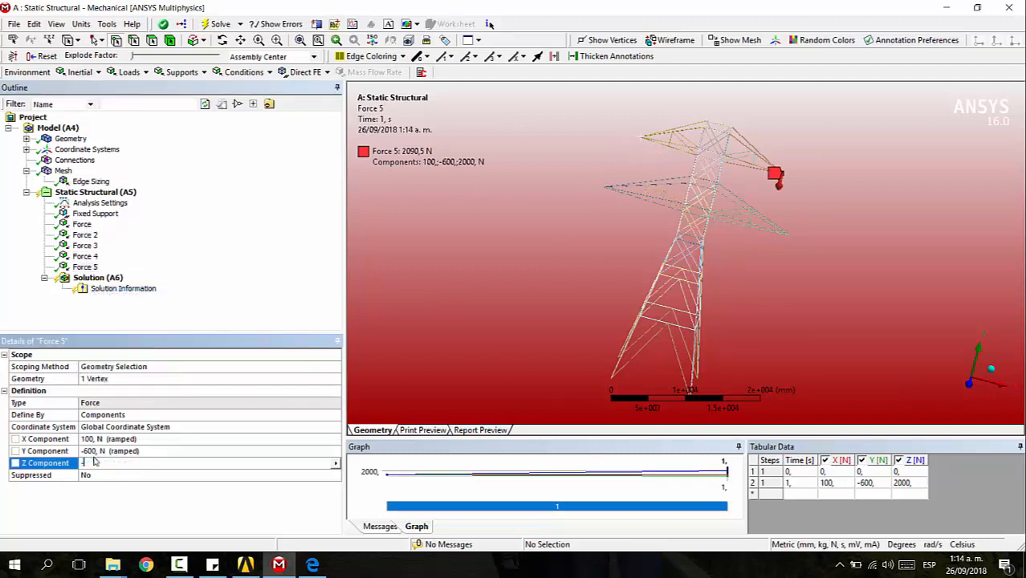
pyautogui.press('Return')
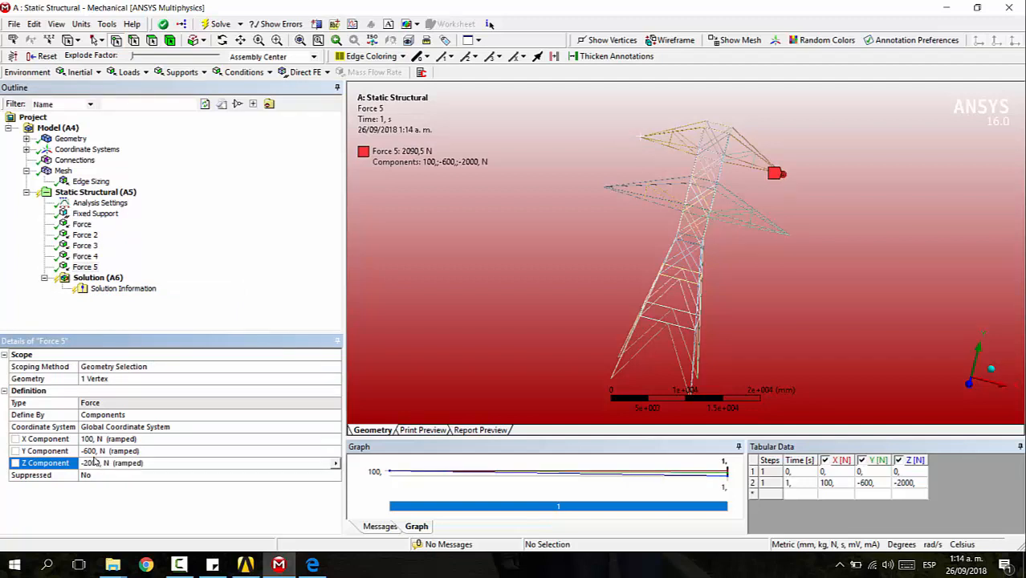
# Duplicate Force 2 on the lower cross-arm's +X tip and reverse the sign of the copy's Z component
pyautogui.rightClick(96, 235)
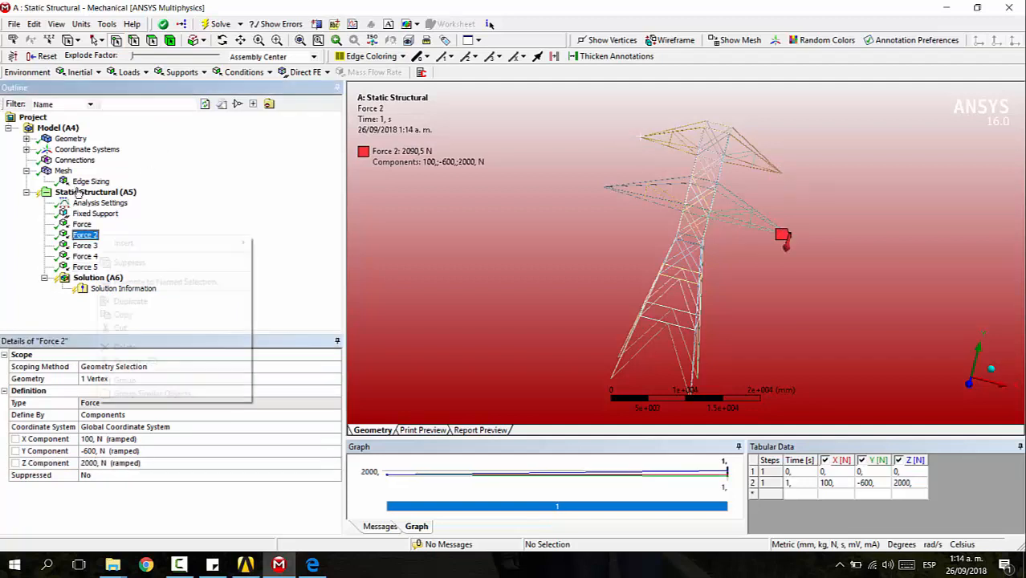
pyautogui.click(129, 300)
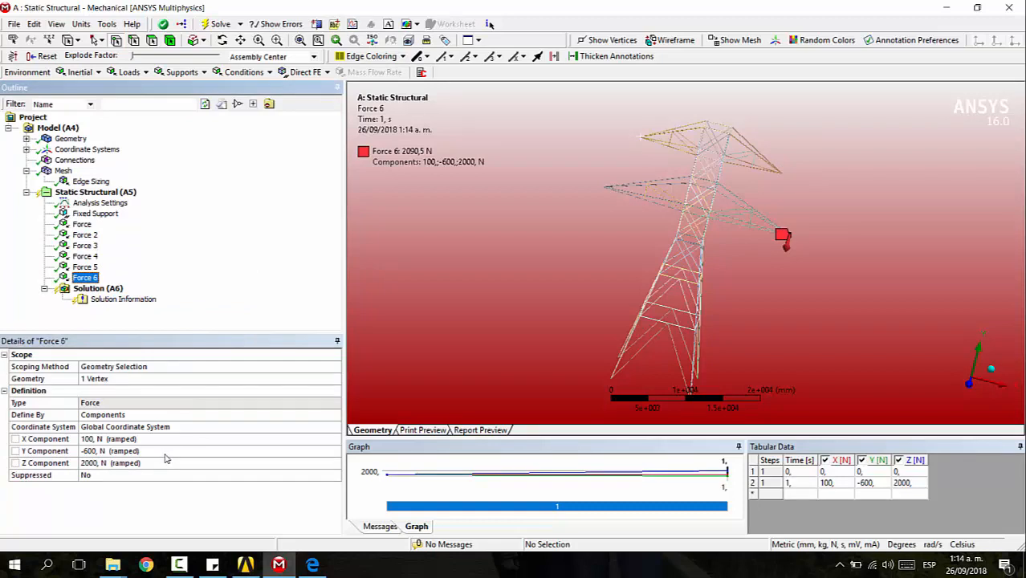
pyautogui.click(90, 464)
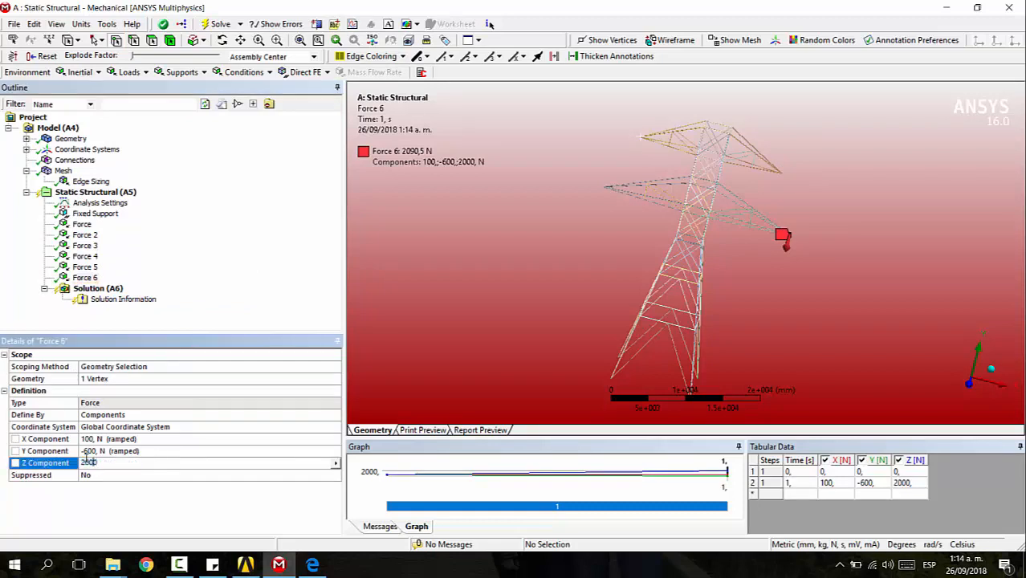
pyautogui.press('Return')
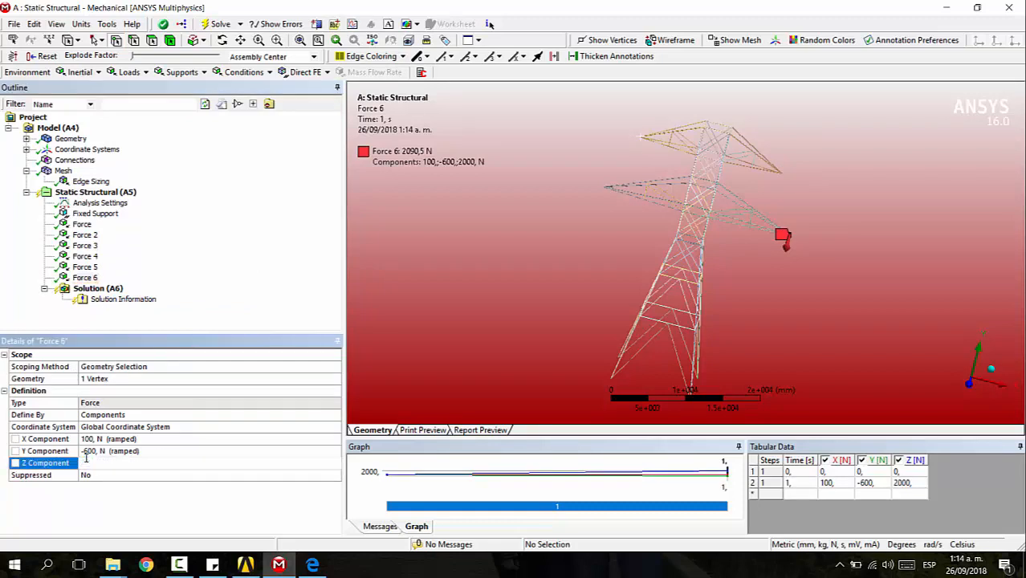
# Duplicate Force 3 on the lower cross-arm's -X tip and set the copy's Z component to -2000 N
pyautogui.rightClick(85, 247)
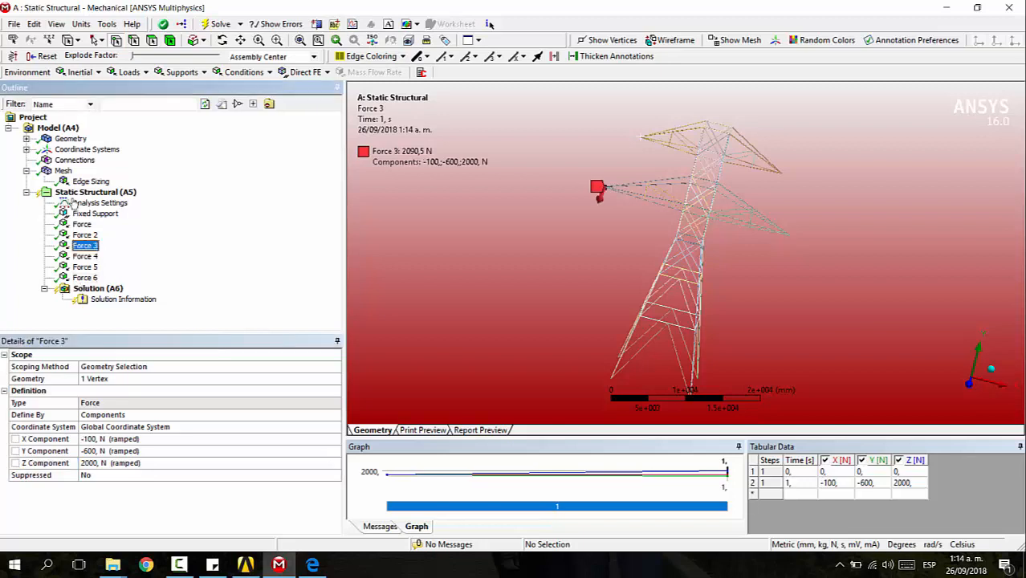
pyautogui.click(158, 313)
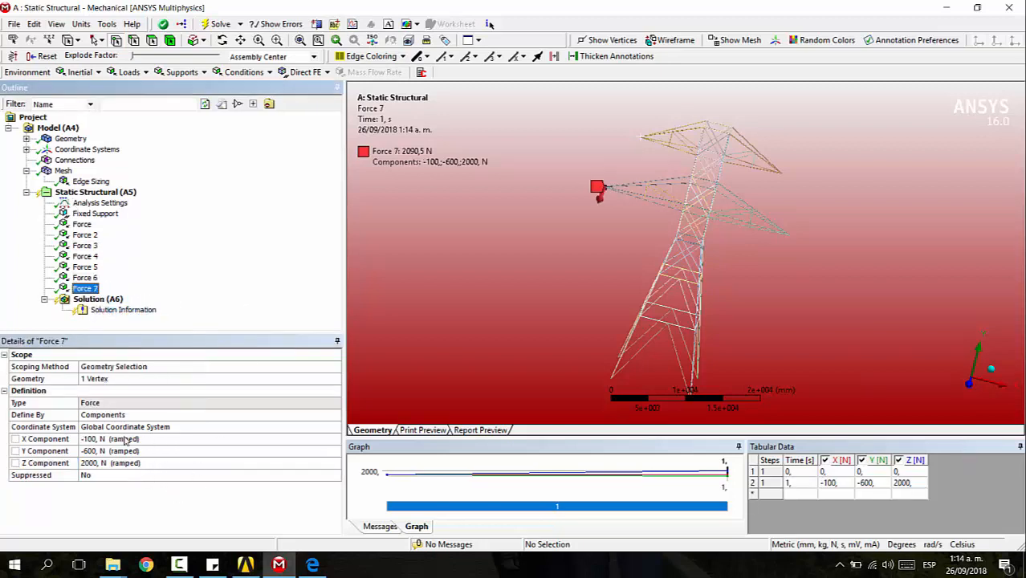
pyautogui.click(76, 464)
pyautogui.press('Home')
pyautogui.write('-')
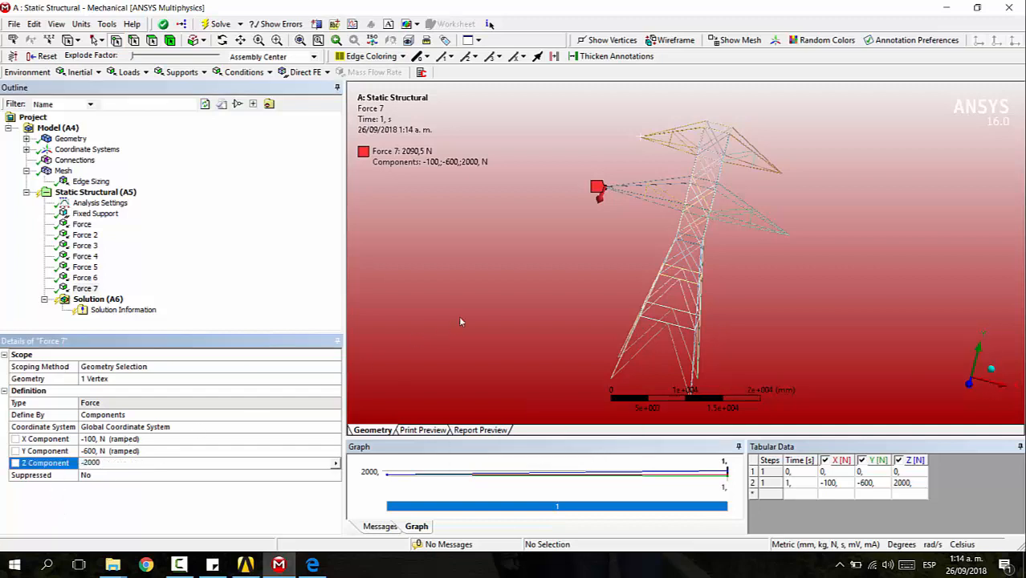
pyautogui.press('Return')
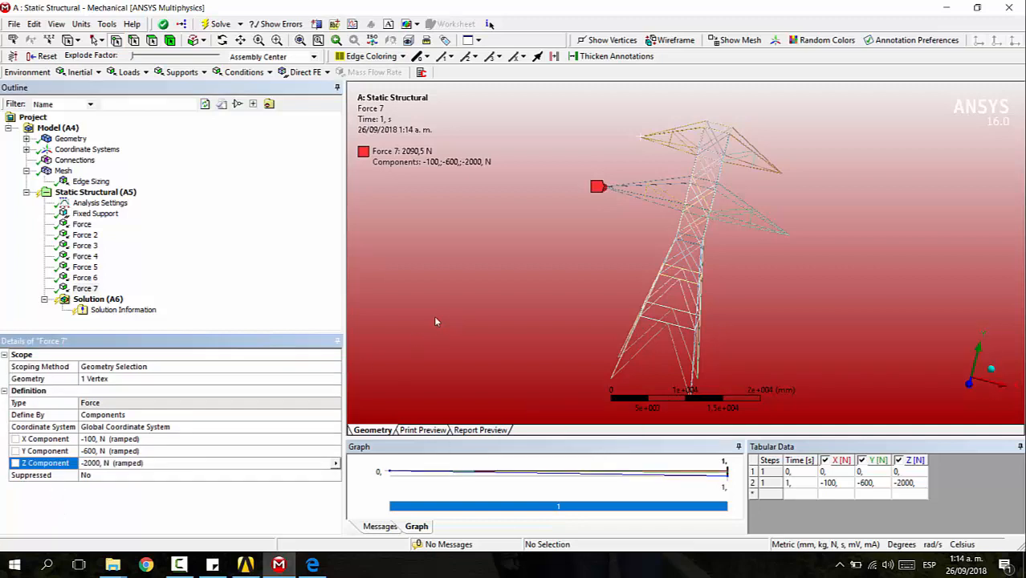
# Duplicate Force 4 on the upper cross-arm's -X tip and set the copy's Z component to -2000 N
pyautogui.click(90, 260)
pyautogui.click(86, 246)
pyautogui.click(95, 257)
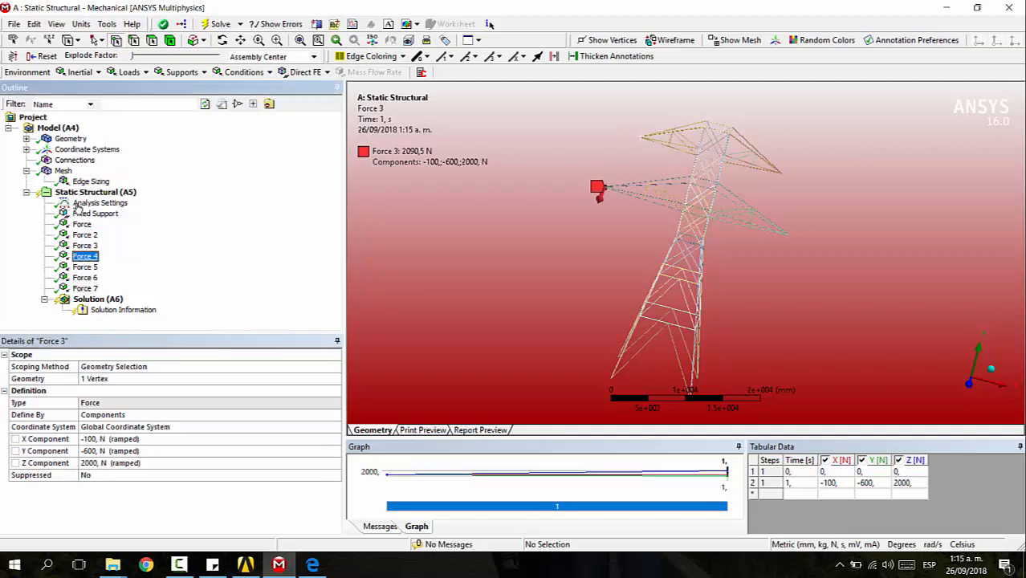
pyautogui.rightClick(90, 256)
pyautogui.click(120, 318)
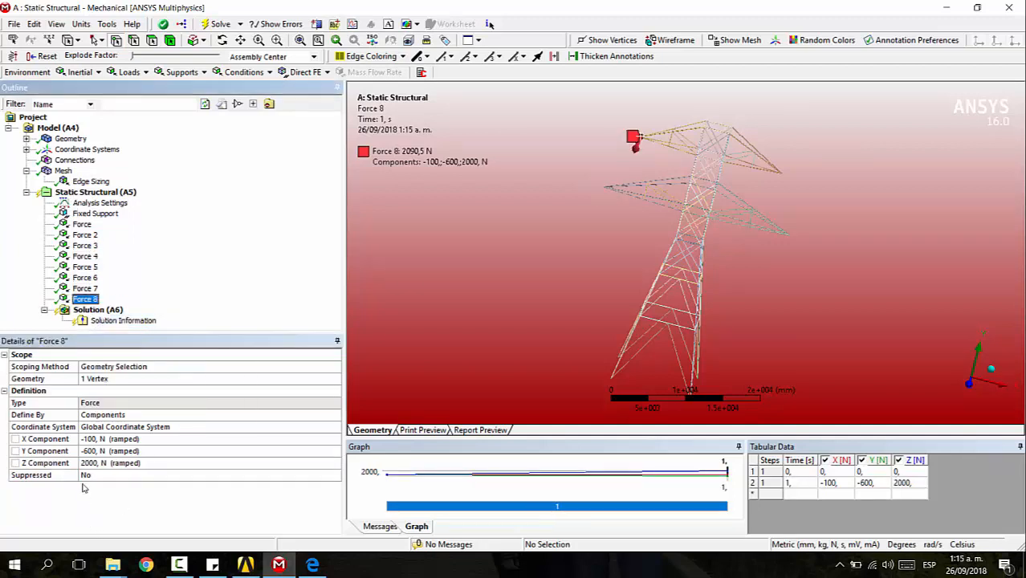
pyautogui.click(121, 463)
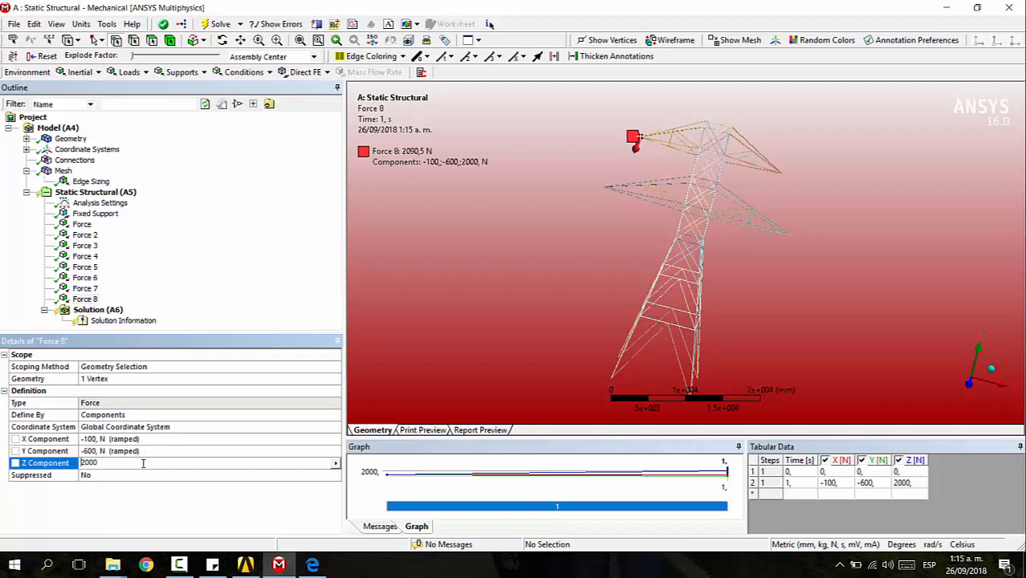
pyautogui.press('Return')
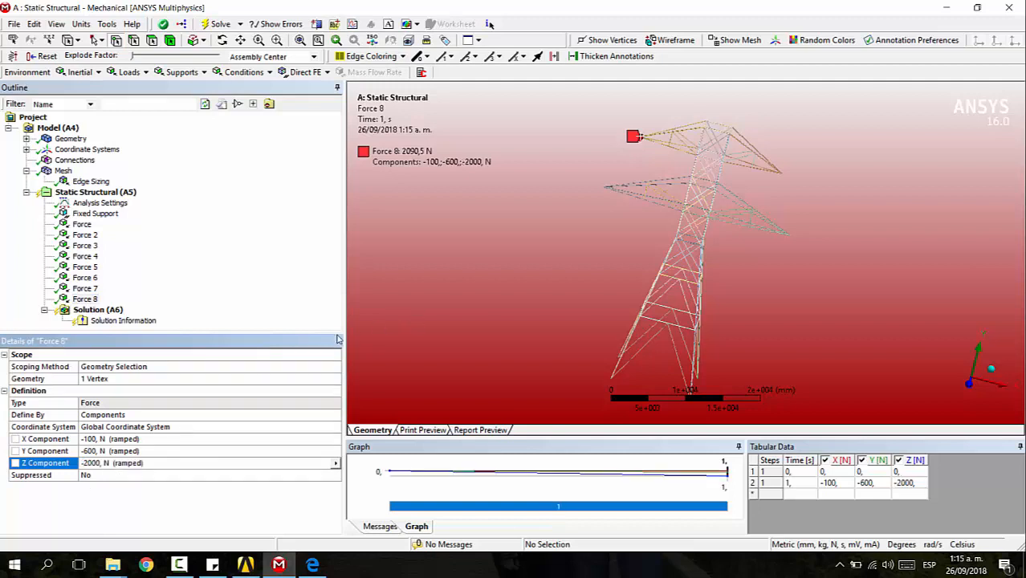
# Check the tower's forces one by one and set the Z component of Force 6 to -2000 N
pyautogui.click(82, 224)
pyautogui.press('Down')
pyautogui.press('Down')
pyautogui.press('Down')
pyautogui.press('Down')
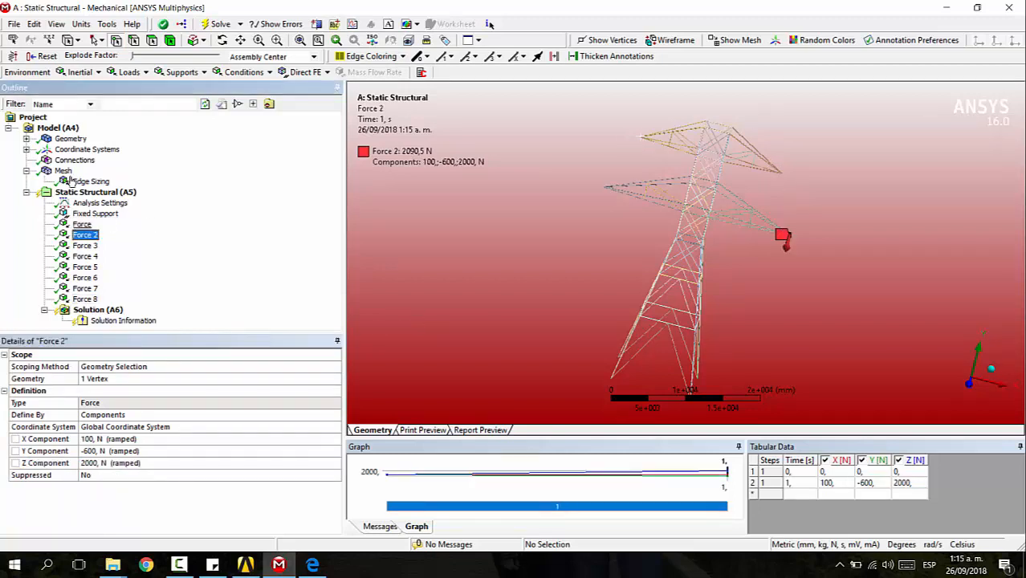
pyautogui.press('Down')
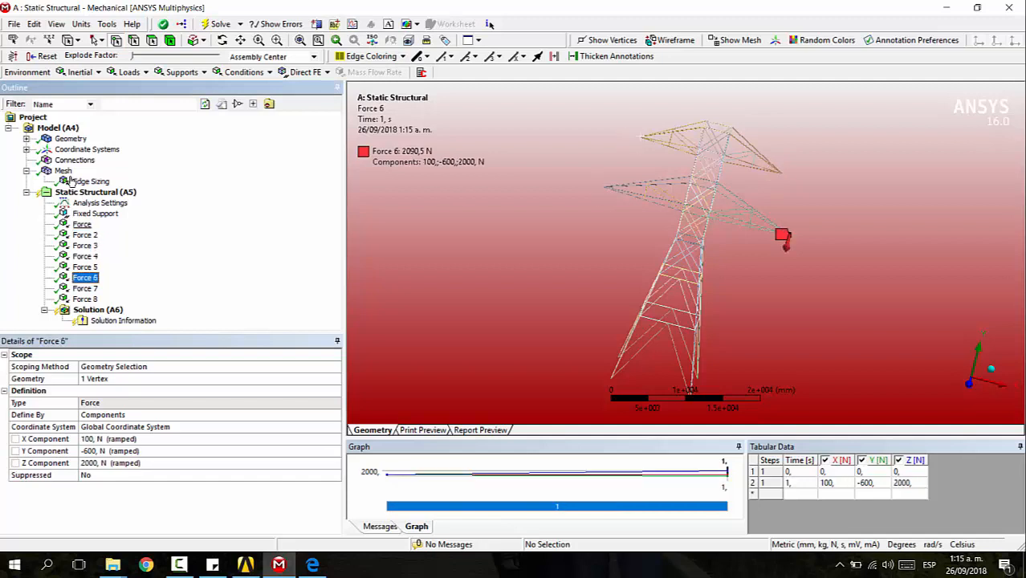
pyautogui.press('Down')
pyautogui.press('Up')
pyautogui.click(88, 464)
pyautogui.write('-2000')
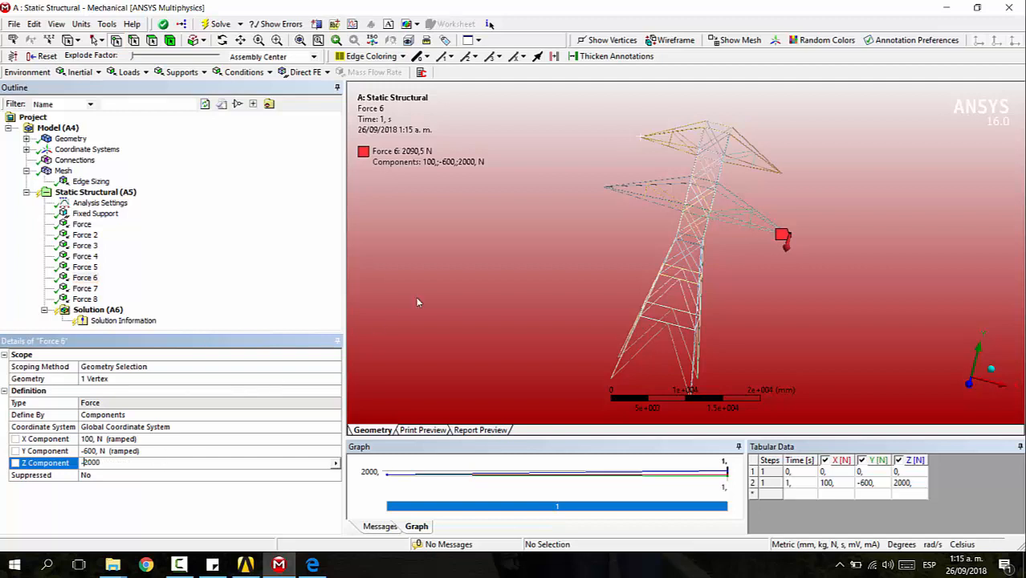
pyautogui.click(419, 302)
pyautogui.click(90, 298)
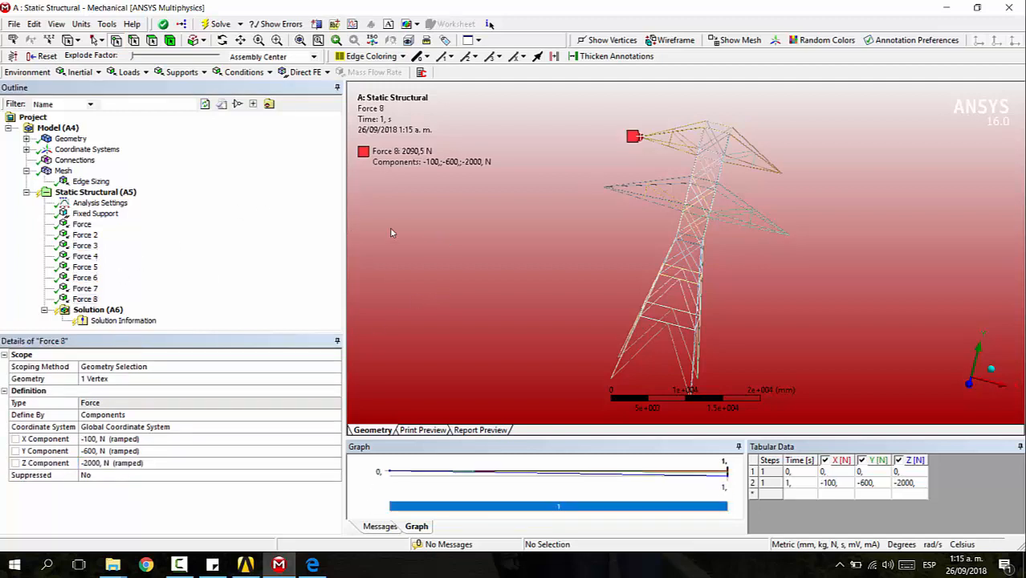
# Add a Total Deformation result for all bodies to the solution and solve the analysis
pyautogui.click(97, 310)
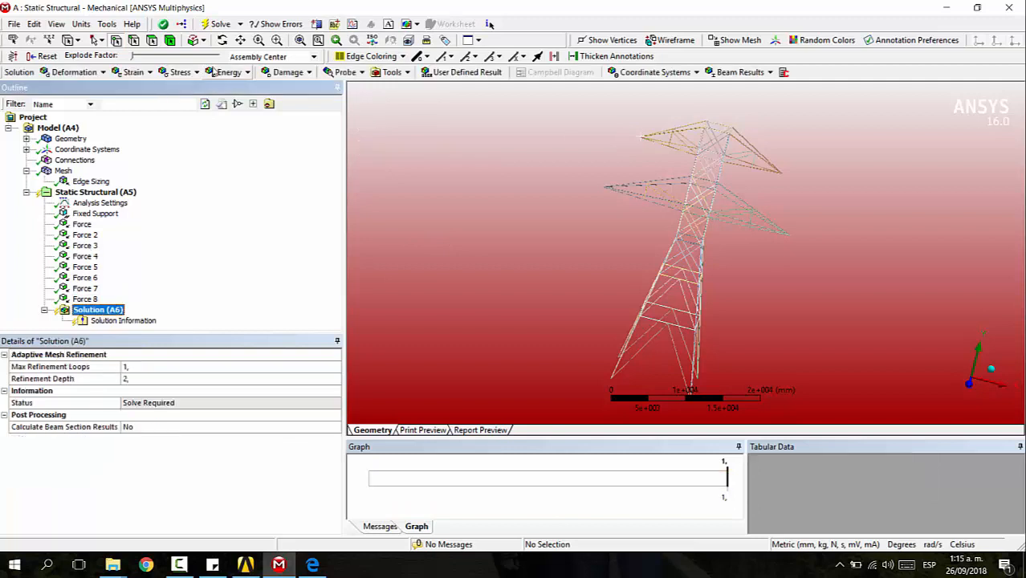
pyautogui.click(74, 71)
pyautogui.click(62, 85)
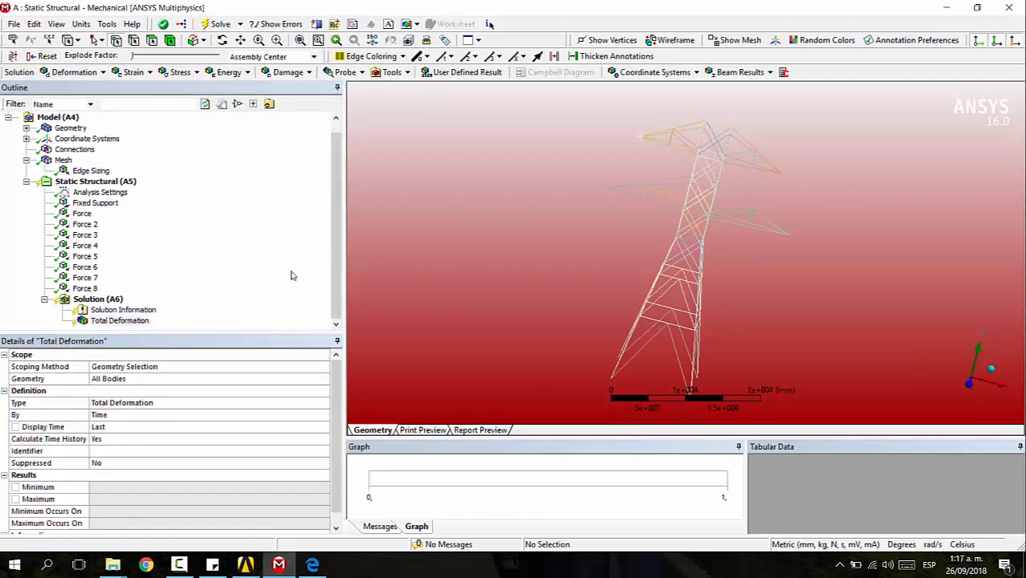
pyautogui.click(213, 24)
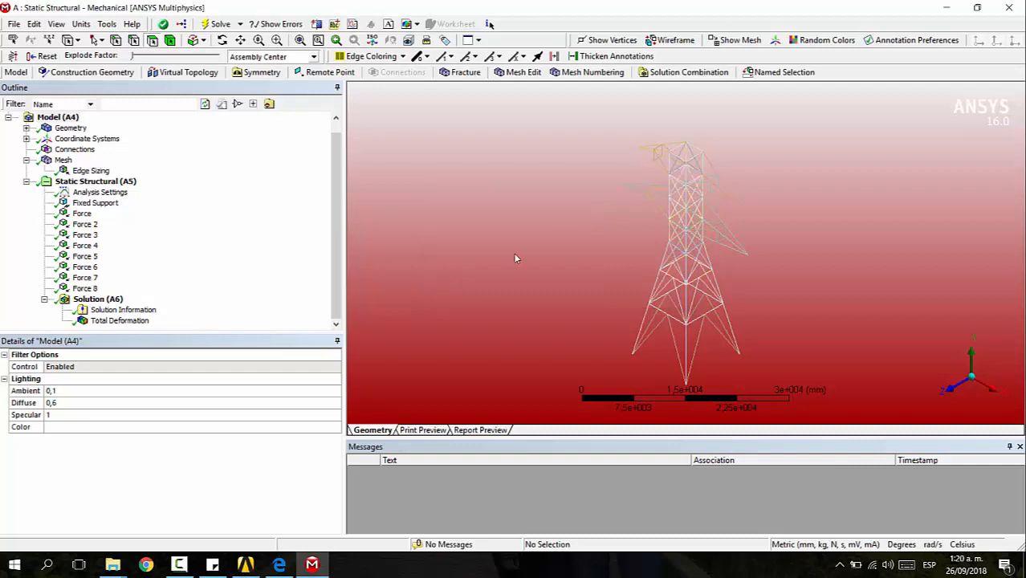
# Examine the Total Deformation plot around the cross-arms for disconnected members, then play and stop the animation
pyautogui.click(97, 299)
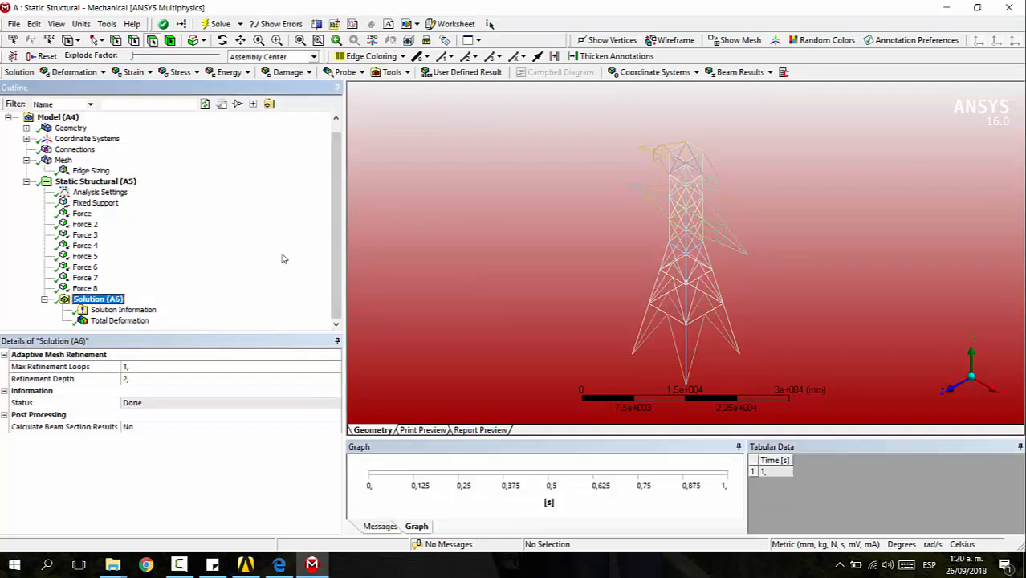
pyautogui.click(119, 321)
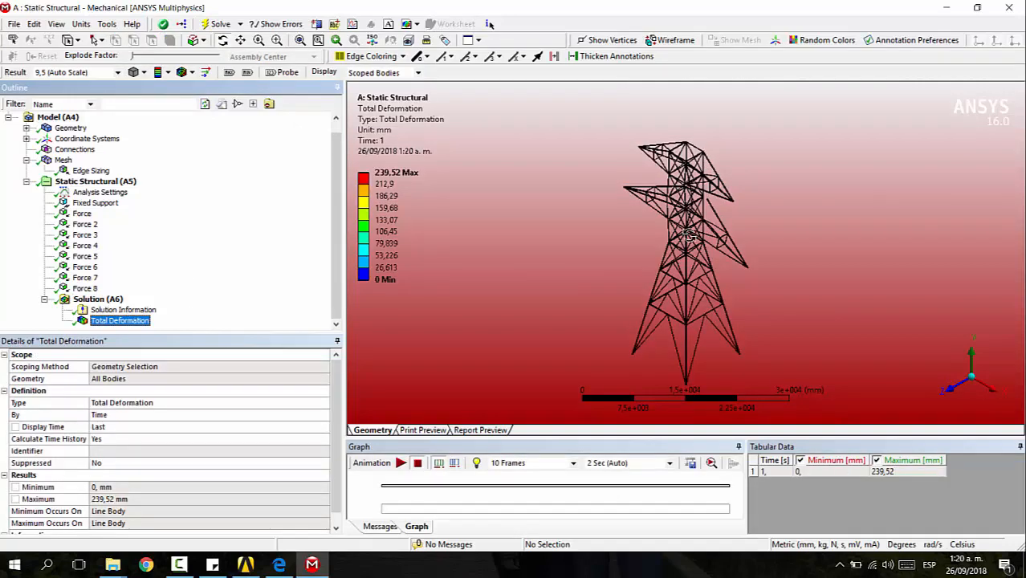
pyautogui.moveTo(690, 234); pyautogui.dragTo(720, 219)
pyautogui.scroll(5, 736, 198)
pyautogui.scroll(-2, 720, 219)
pyautogui.moveTo(654, 133); pyautogui.dragTo(580, 161)
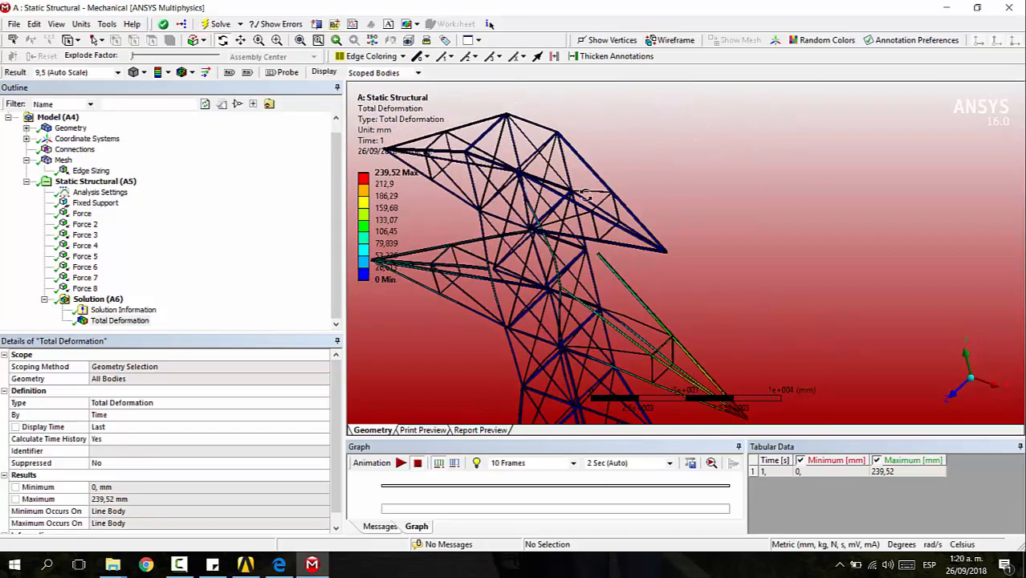
pyautogui.moveTo(637, 224); pyautogui.dragTo(488, 421)
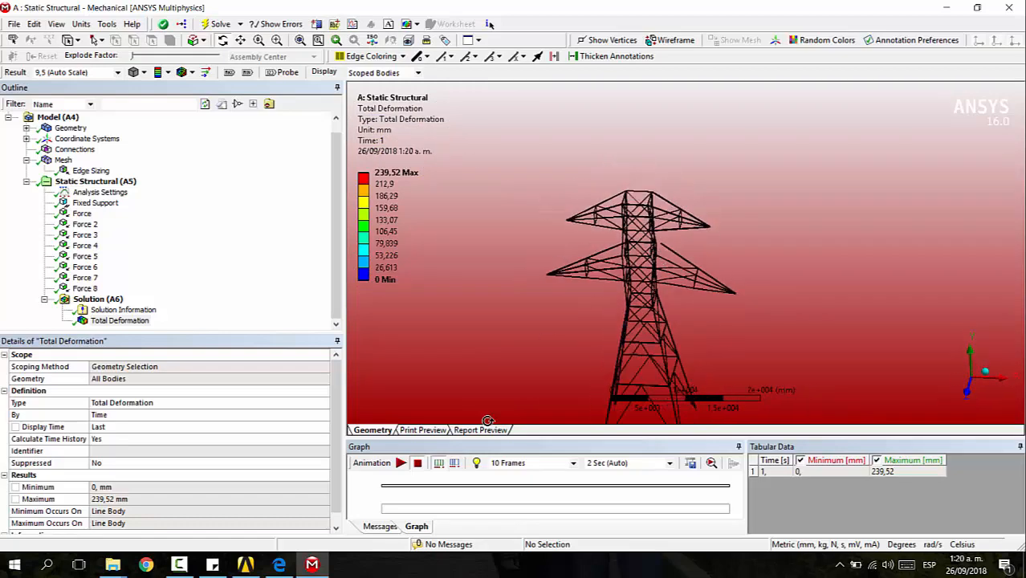
pyautogui.click(400, 464)
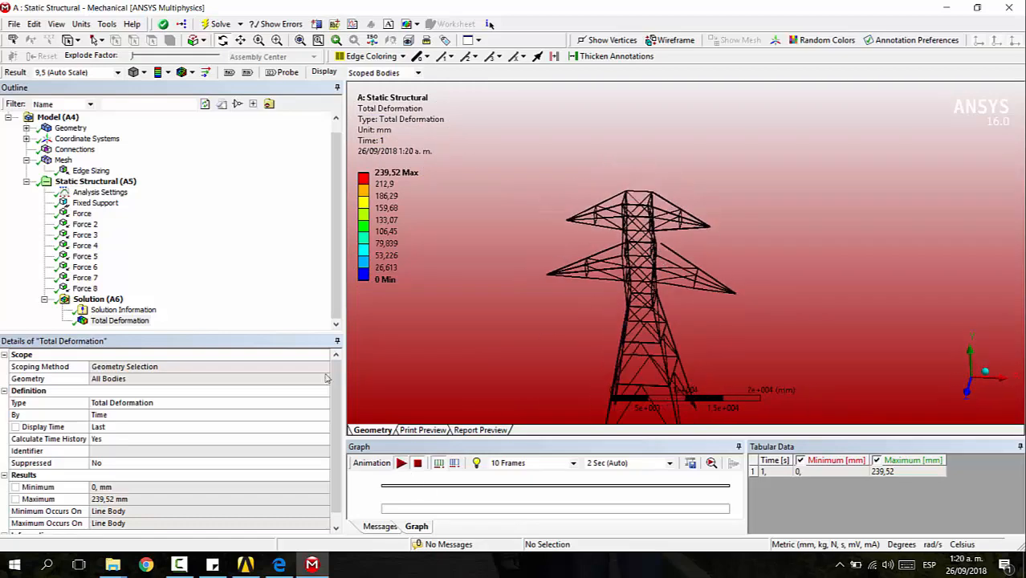
pyautogui.click(417, 464)
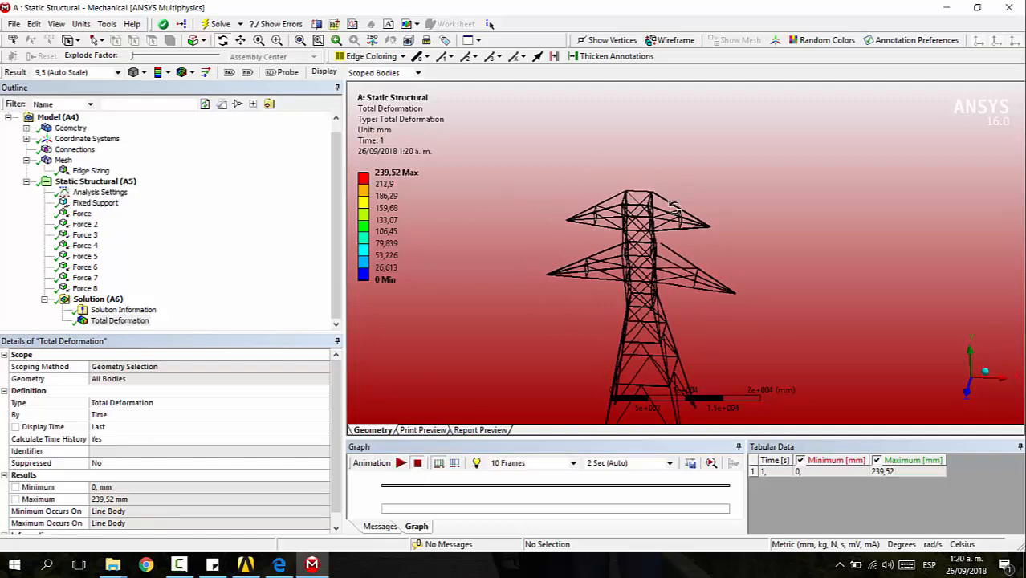
# Close Mechanical and open the Static Structural system's geometry in DesignModeler
pyautogui.click(1011, 7)
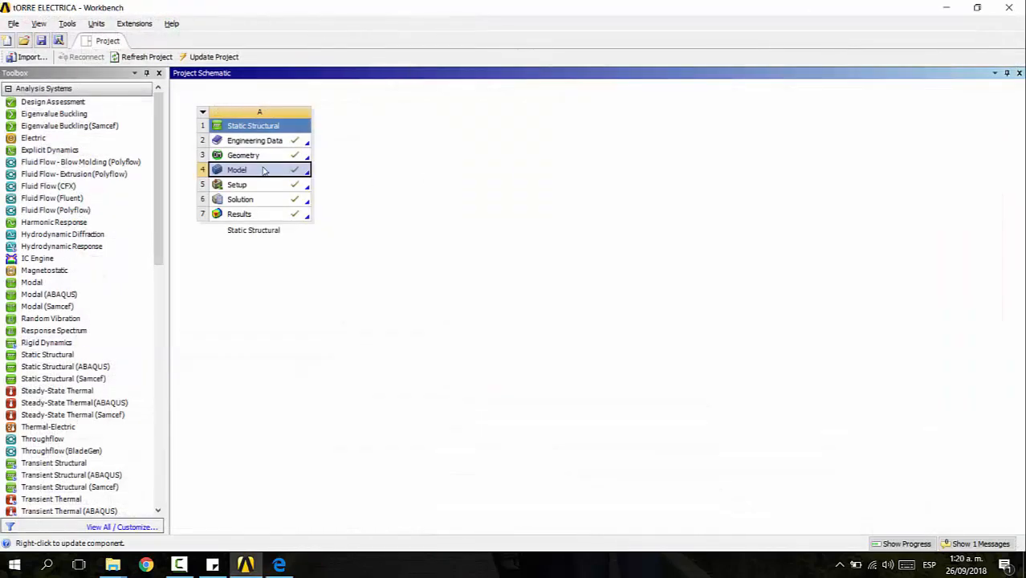
pyautogui.doubleClick(265, 155)
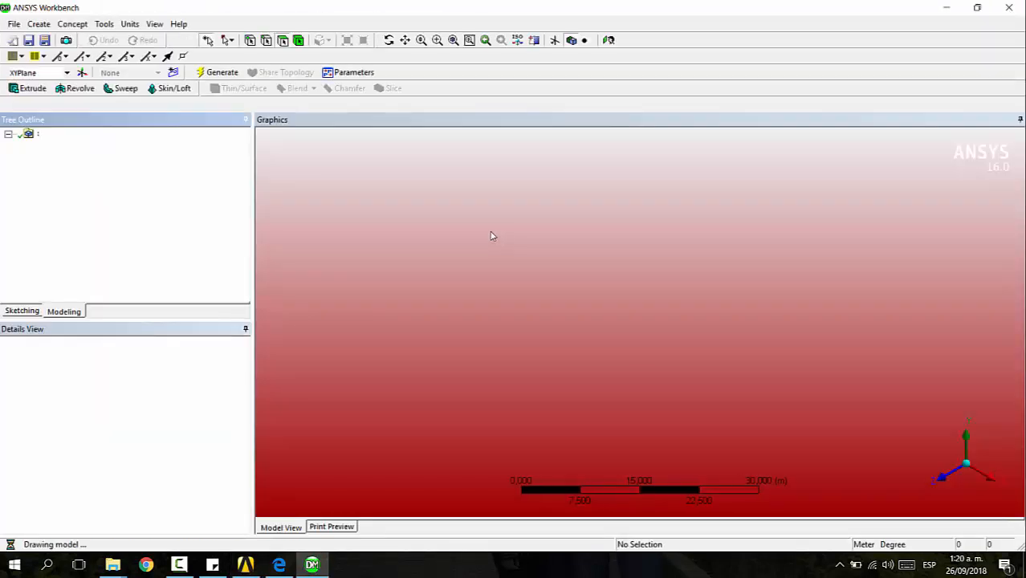
pyautogui.click(407, 257)
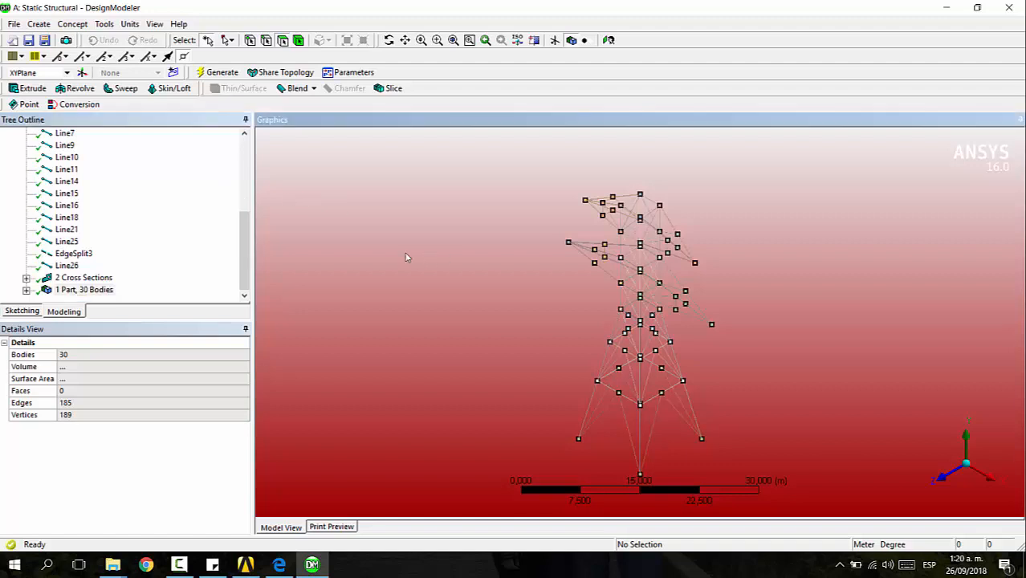
# Start a Connect feature and set its connection type to Vertices
pyautogui.click(72, 19)
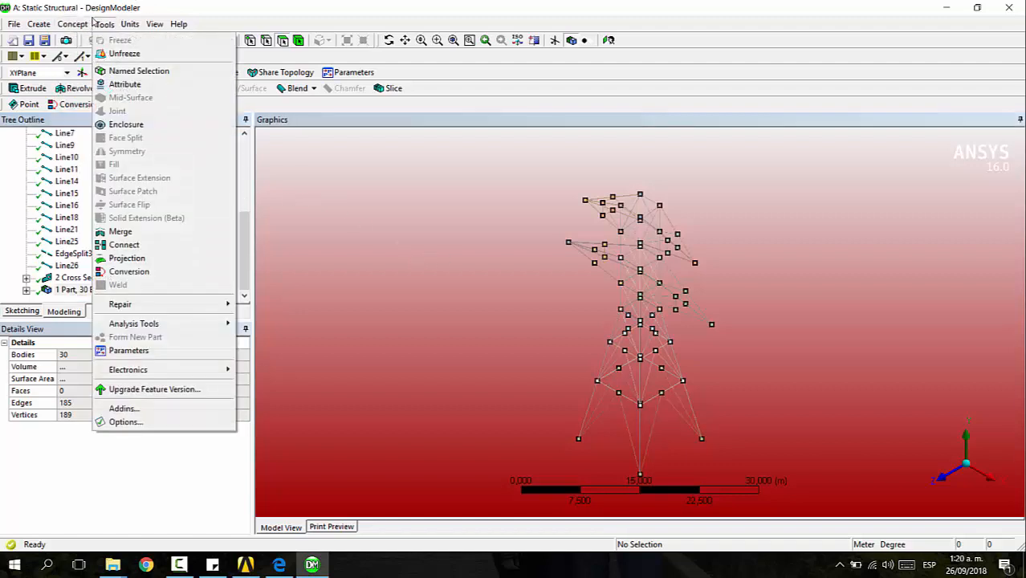
pyautogui.click(101, 16)
pyautogui.click(105, 24)
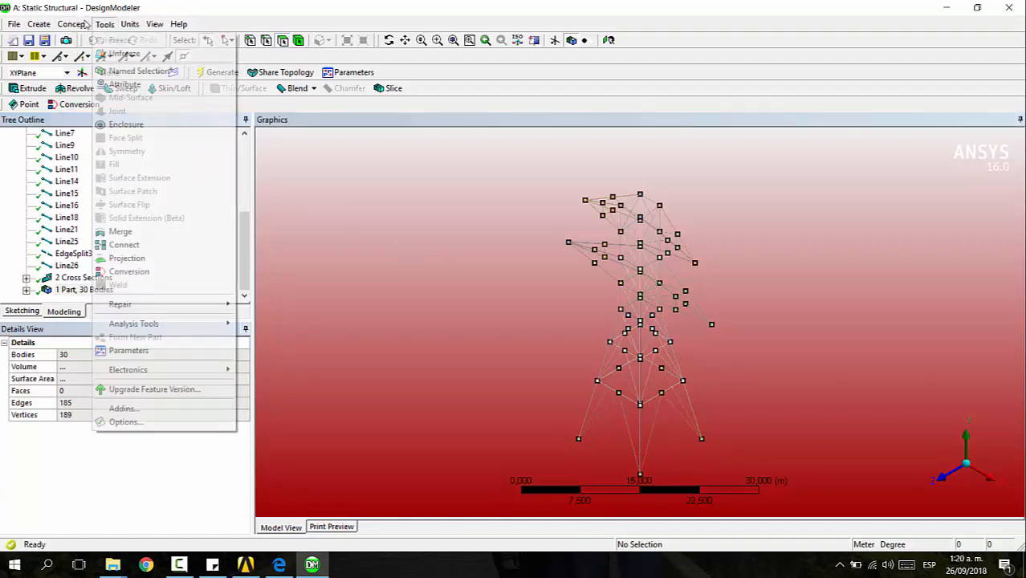
pyautogui.click(129, 245)
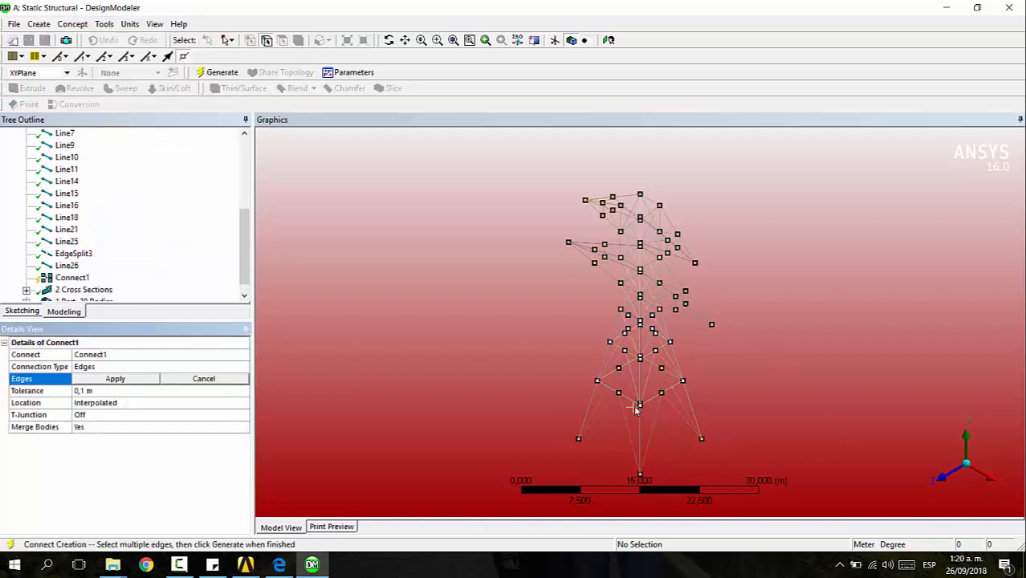
pyautogui.click(124, 367)
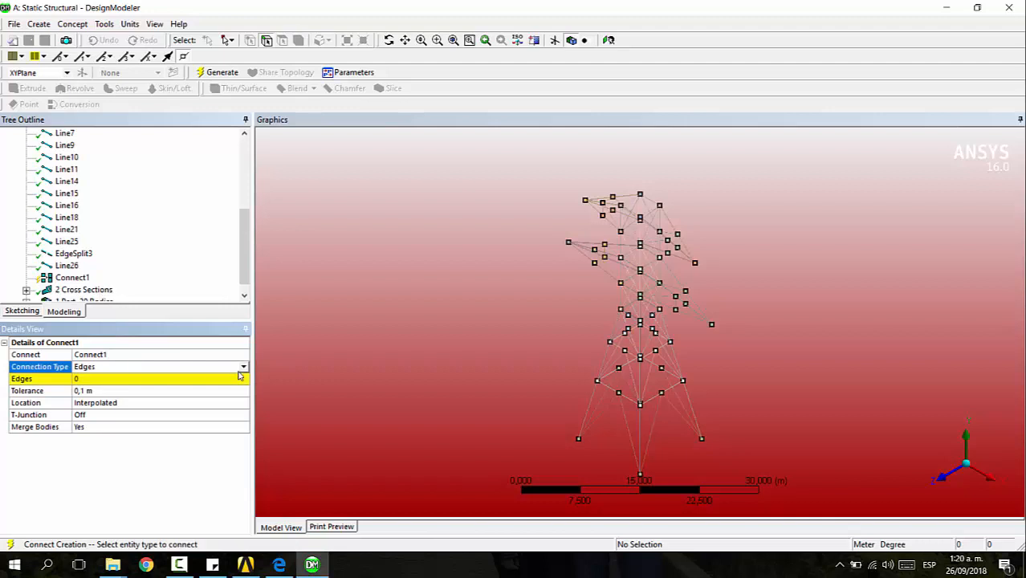
pyautogui.click(243, 368)
pyautogui.click(194, 377)
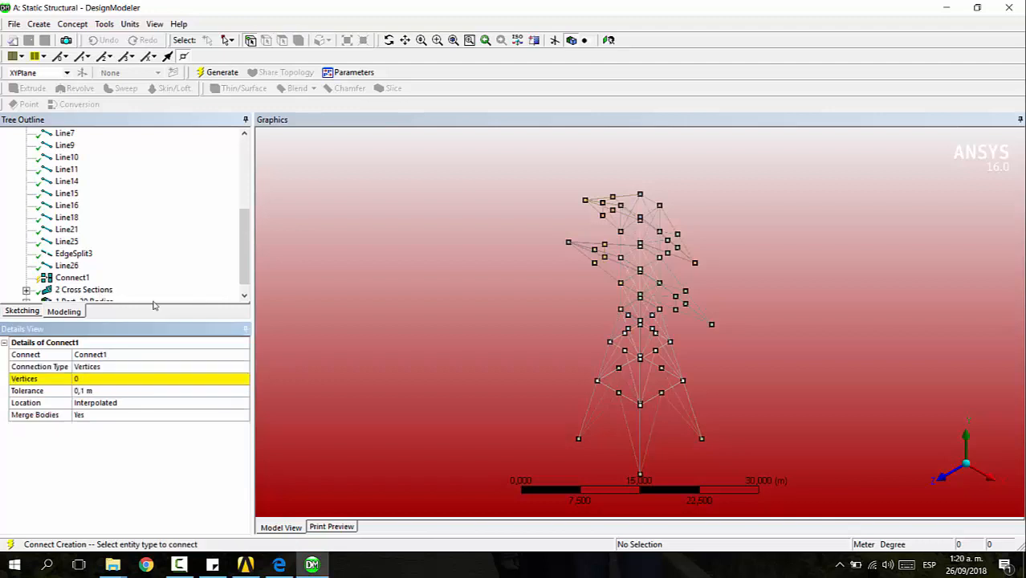
# Assign all the tower's vertices to the Connect feature, generate it and save the project
pyautogui.click(640, 404)
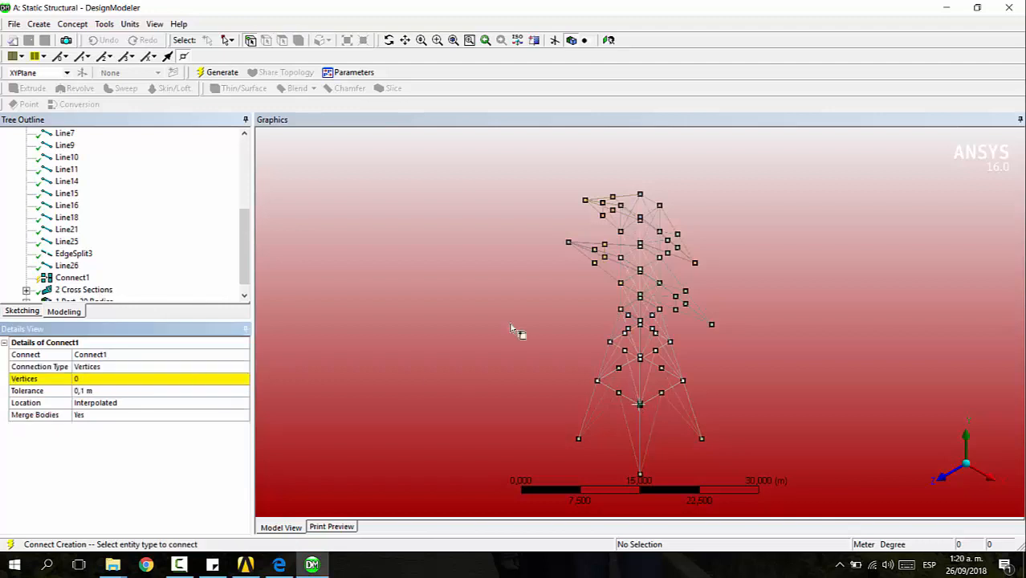
pyautogui.rightClick(640, 405)
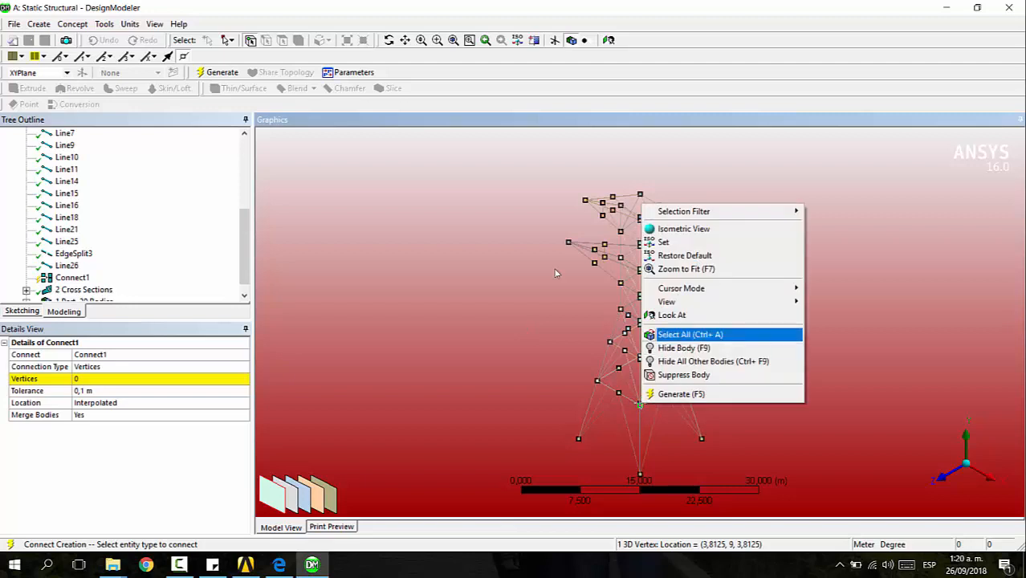
pyautogui.click(690, 335)
pyautogui.click(121, 378)
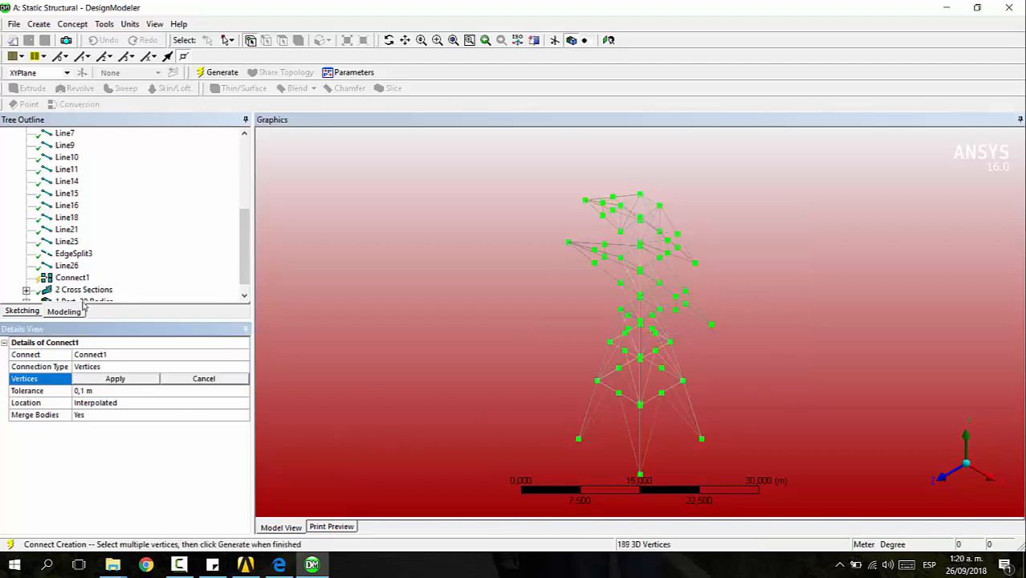
pyautogui.click(112, 379)
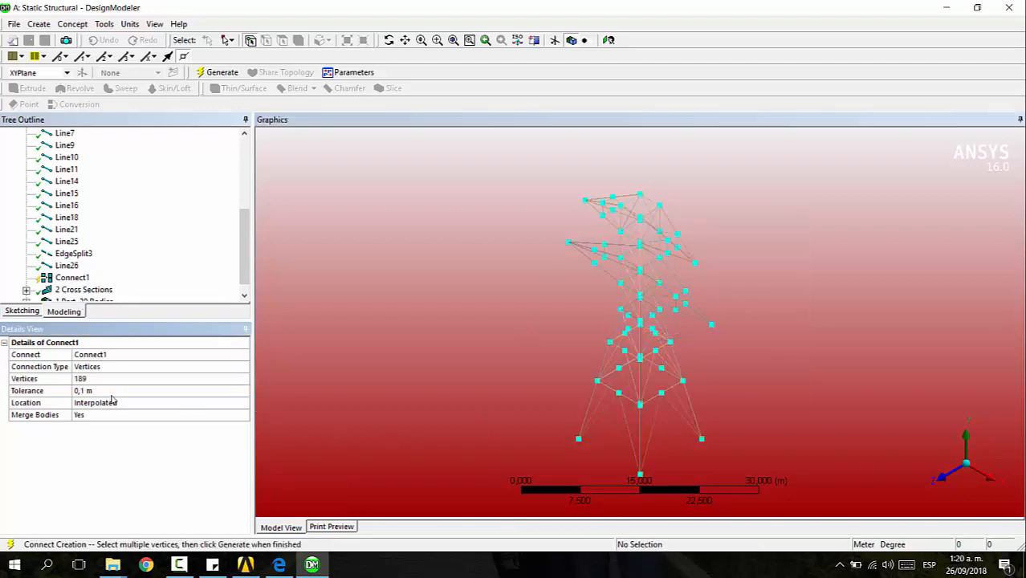
pyautogui.click(200, 70)
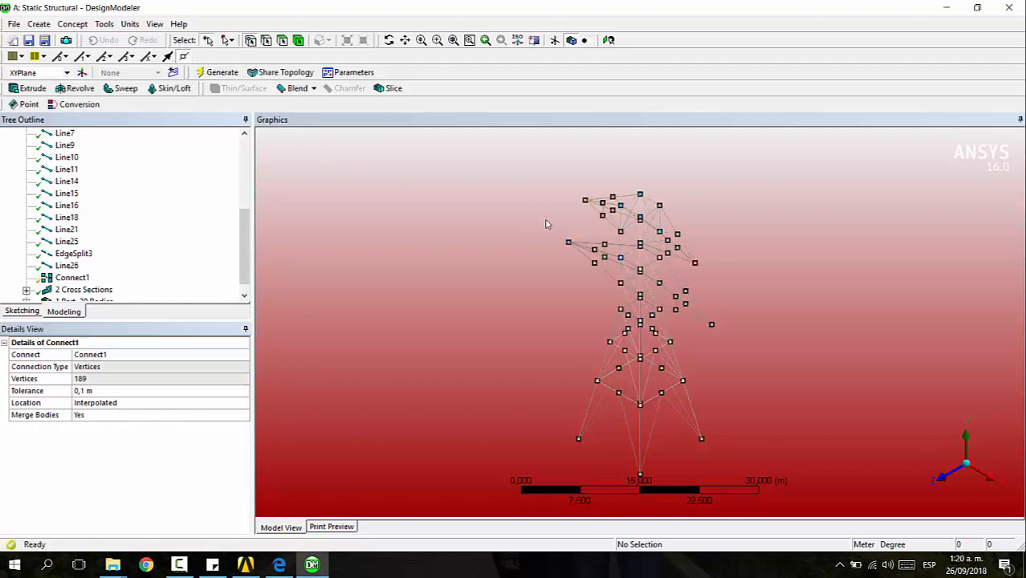
pyautogui.hotkey('ctrl', 's')
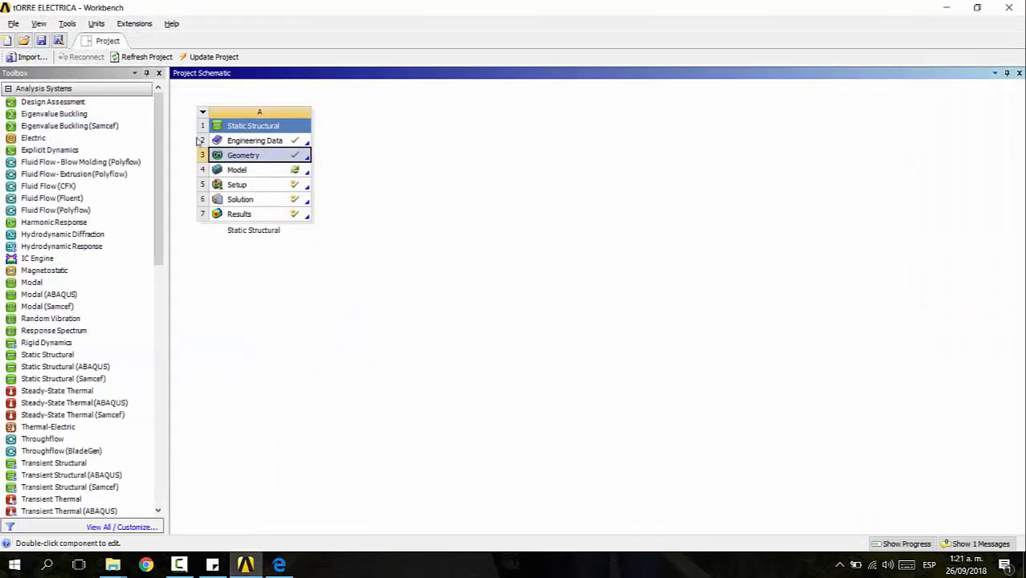
# Reopen the model in Mechanical with the upstream data re-read and inspect the animated total deformation from different sides
pyautogui.doubleClick(237, 170)
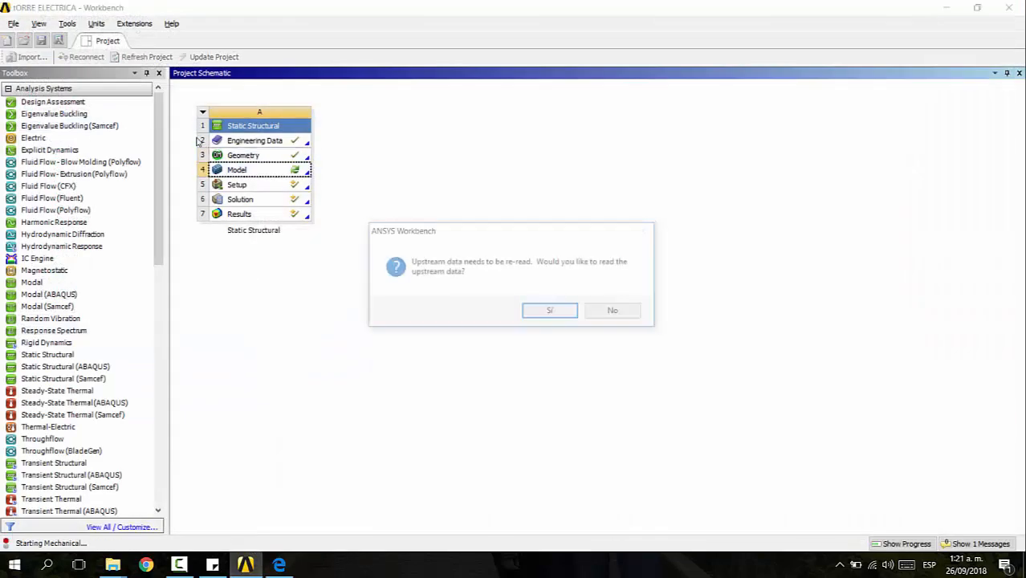
pyautogui.click(563, 316)
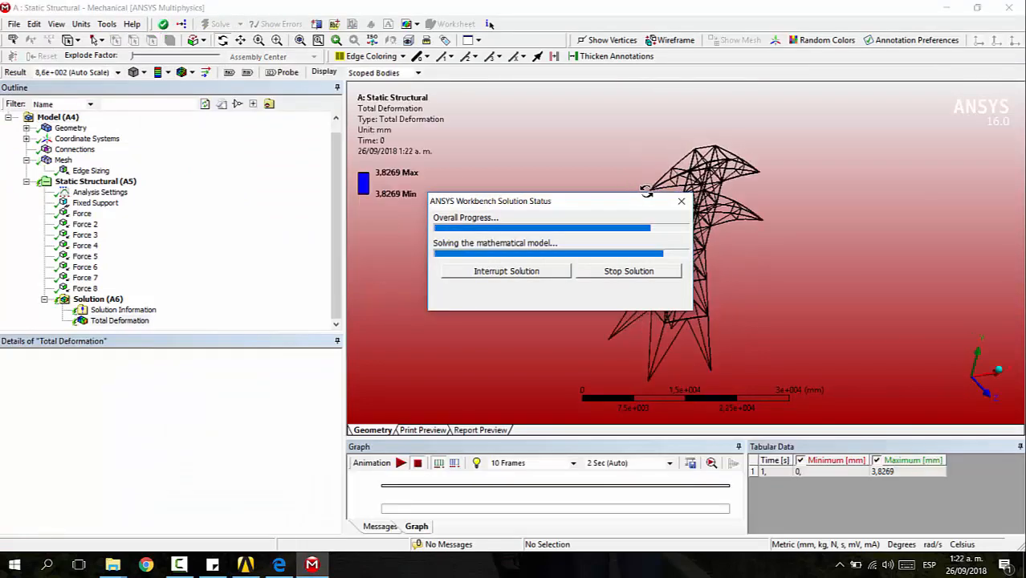
pyautogui.moveTo(682, 228); pyautogui.dragTo(723, 241, button='middle')
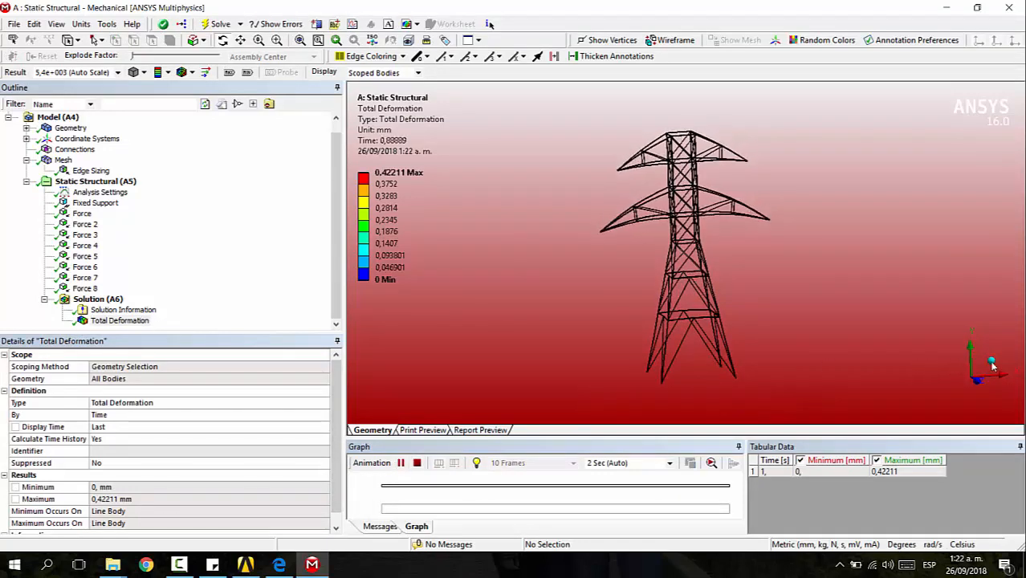
pyautogui.moveTo(830, 366); pyautogui.dragTo(711, 364, button='middle')
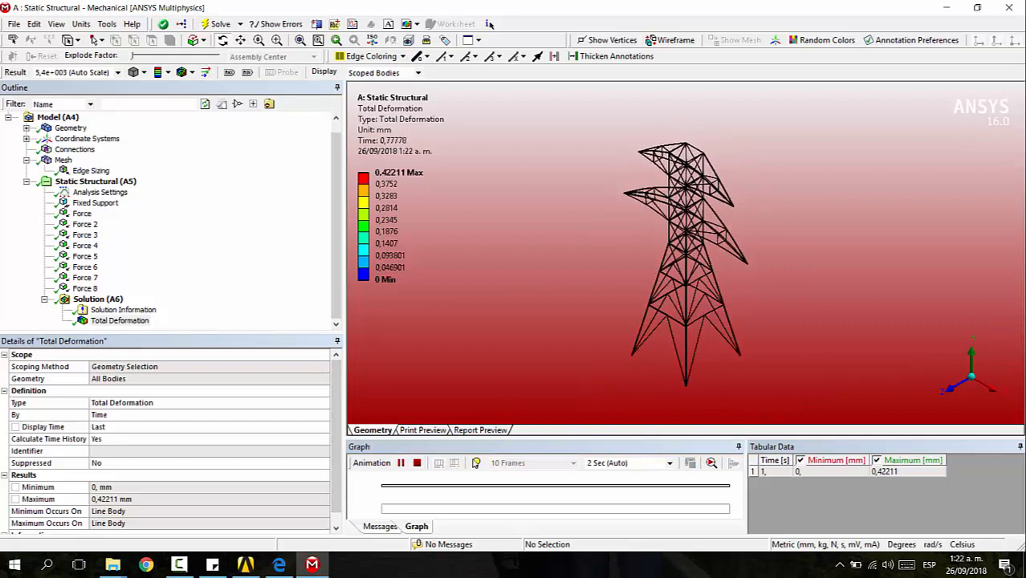
# Stop the total deformation animation and mark the maximum and minimum locations on the tower
pyautogui.click(417, 463)
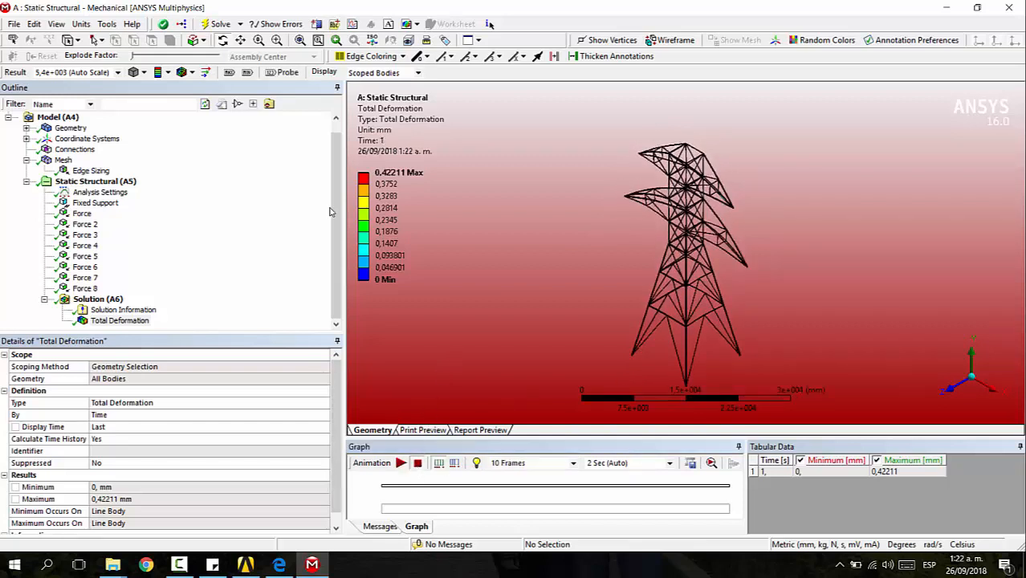
pyautogui.click(229, 72)
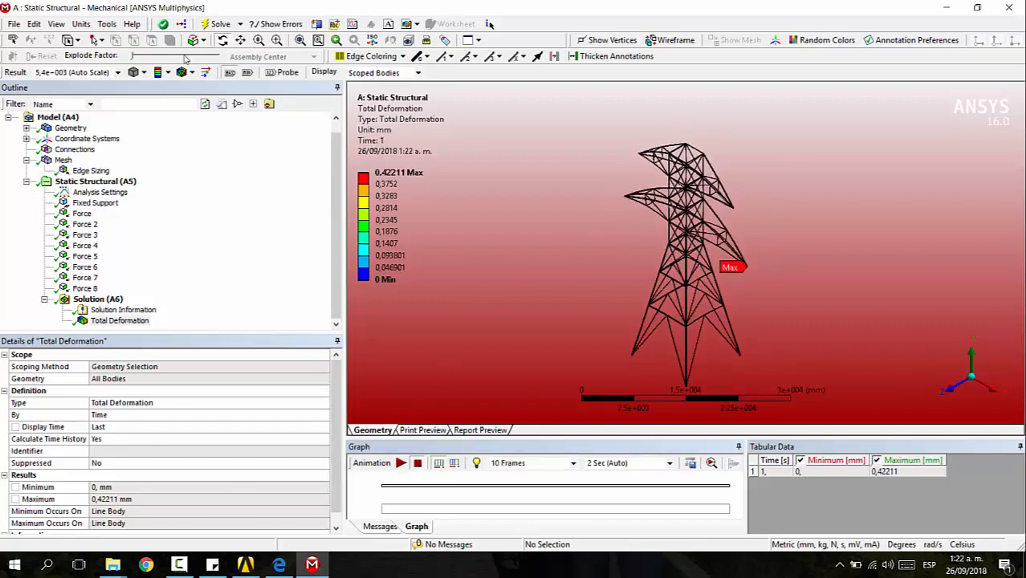
pyautogui.click(248, 73)
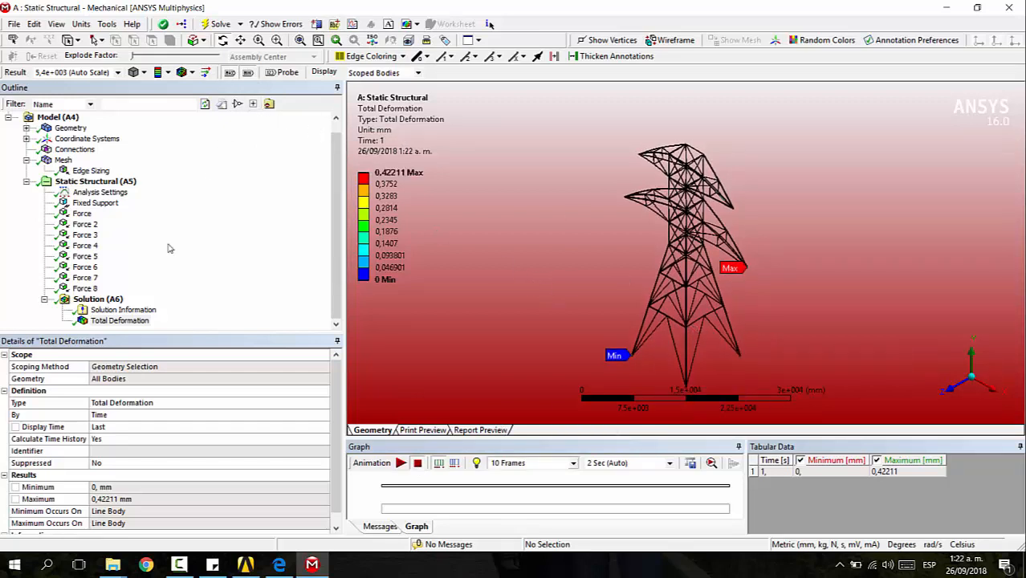
# Add a Beam Tool covering all line bodies to the Static Structural solution
pyautogui.click(97, 298)
pyautogui.rightClick(109, 300)
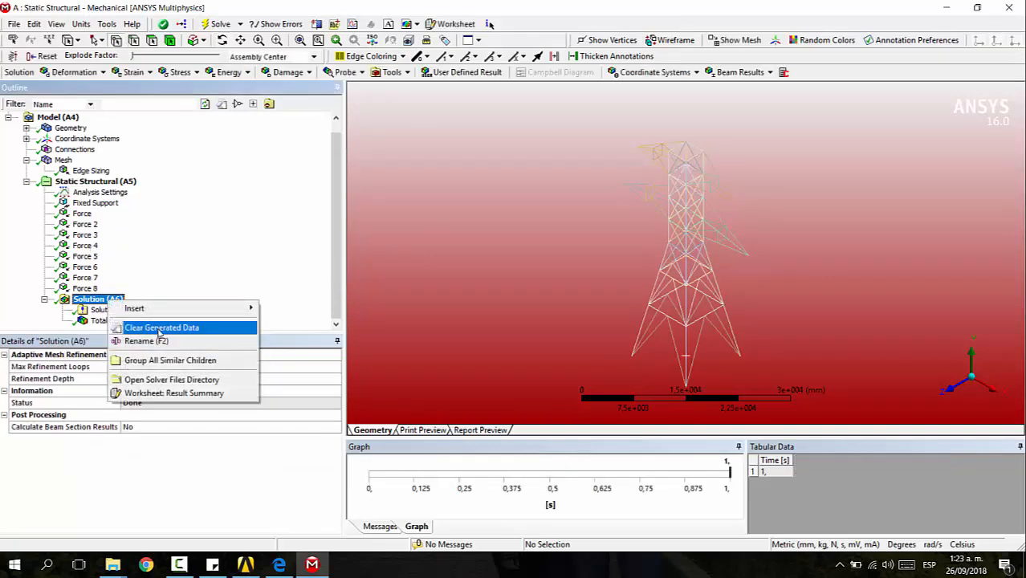
pyautogui.click(88, 309)
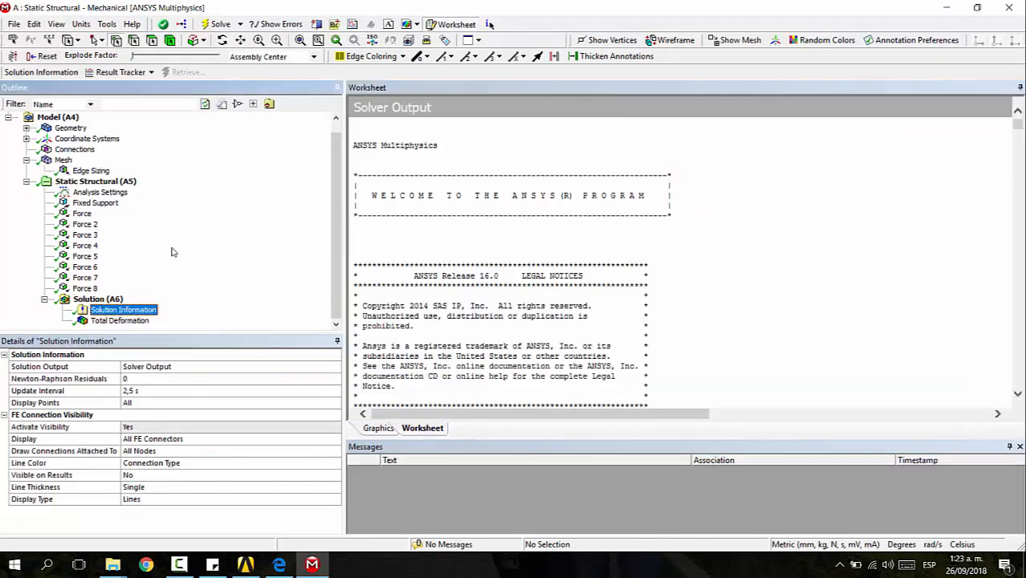
pyautogui.click(98, 299)
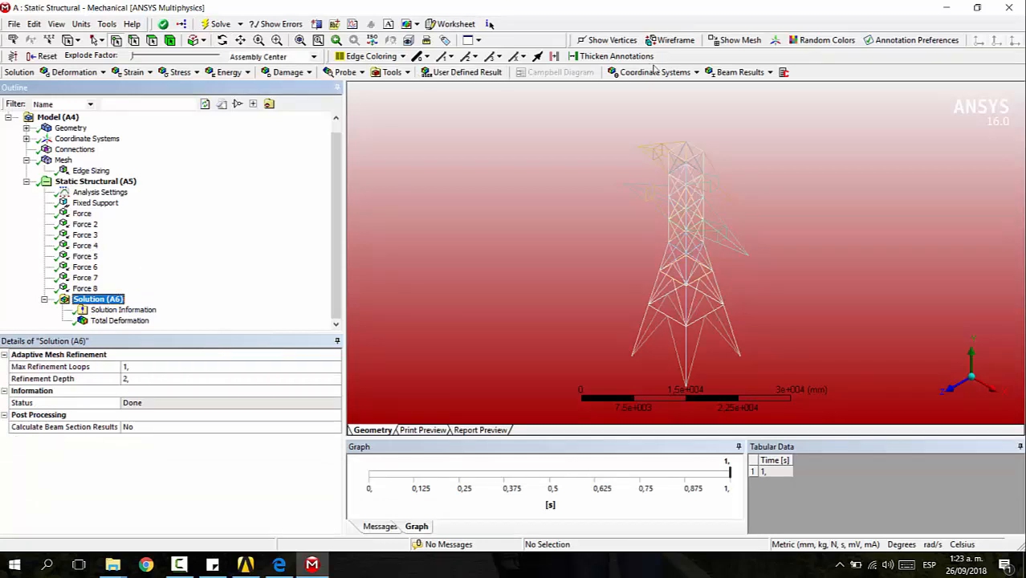
pyautogui.click(392, 72)
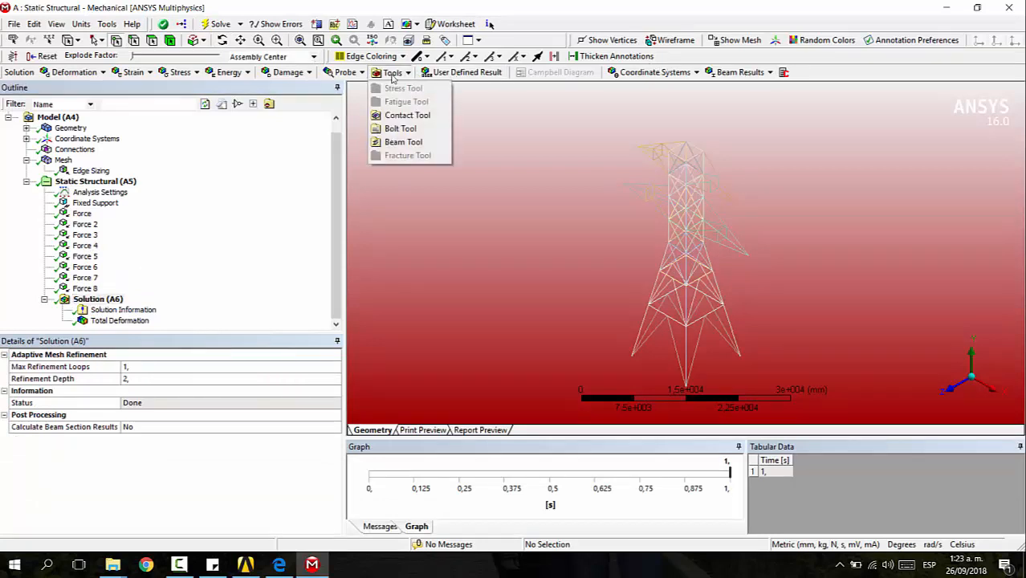
pyautogui.click(403, 142)
# Add a Minimum Bending Stress result to the Beam Tool and solve the analysis
pyautogui.rightClick(86, 322)
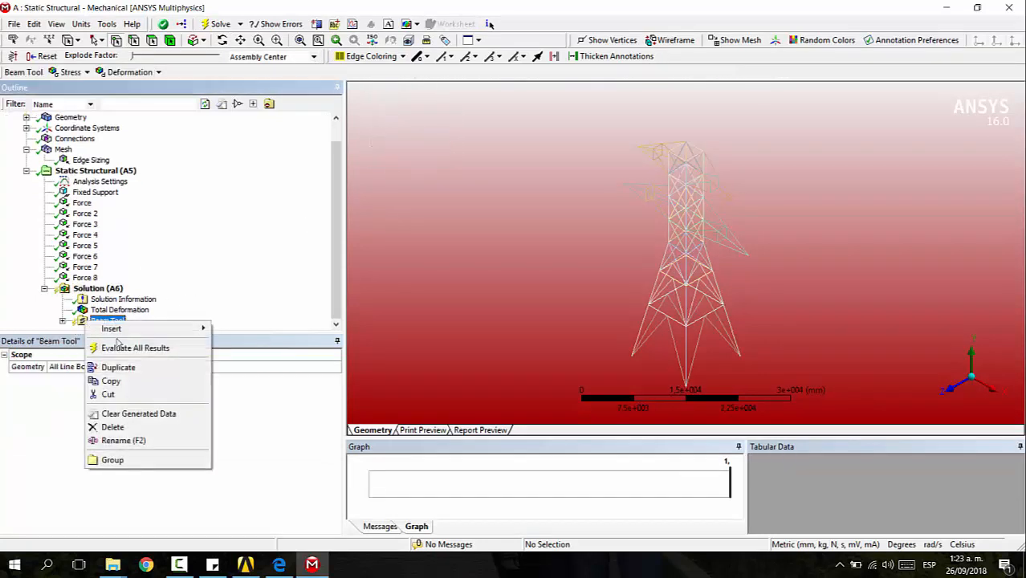
pyautogui.moveTo(112, 328)
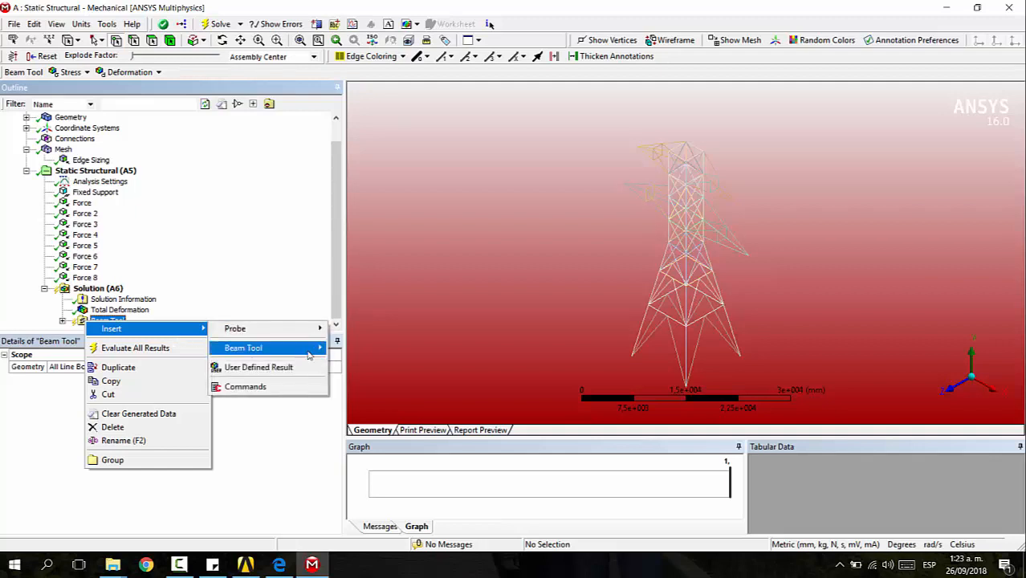
pyautogui.moveTo(309, 356)
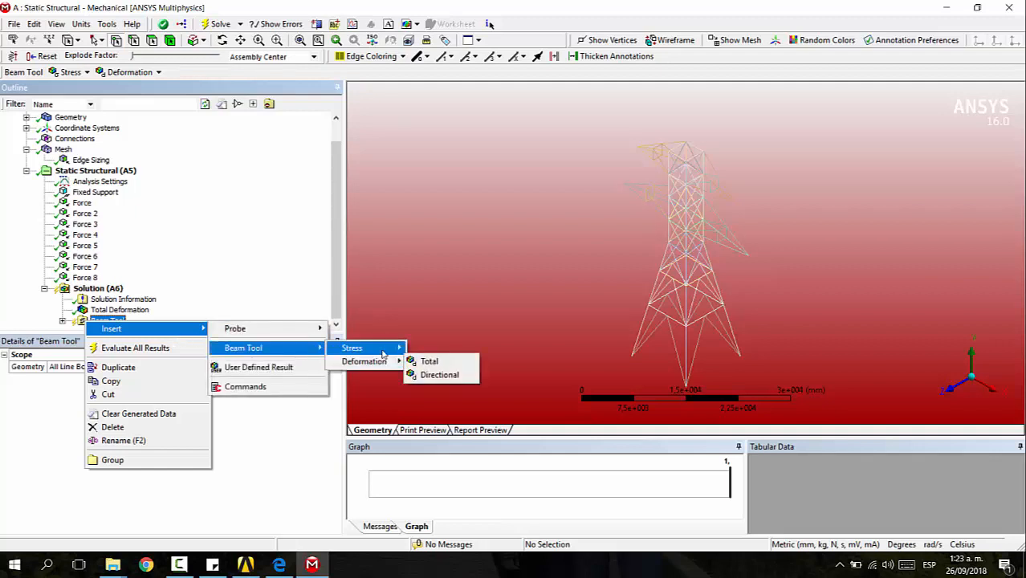
pyautogui.moveTo(390, 353)
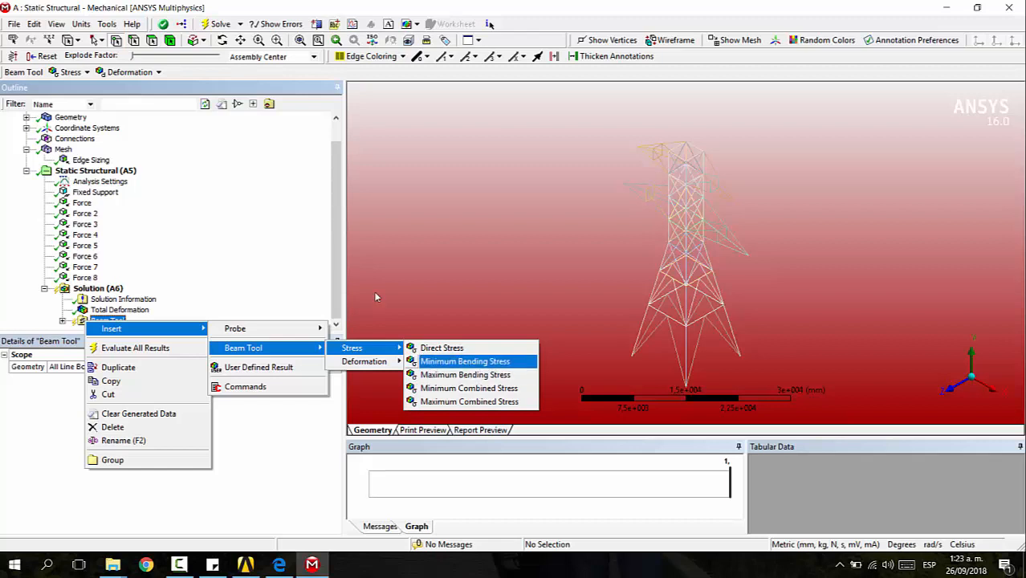
pyautogui.press('Return')
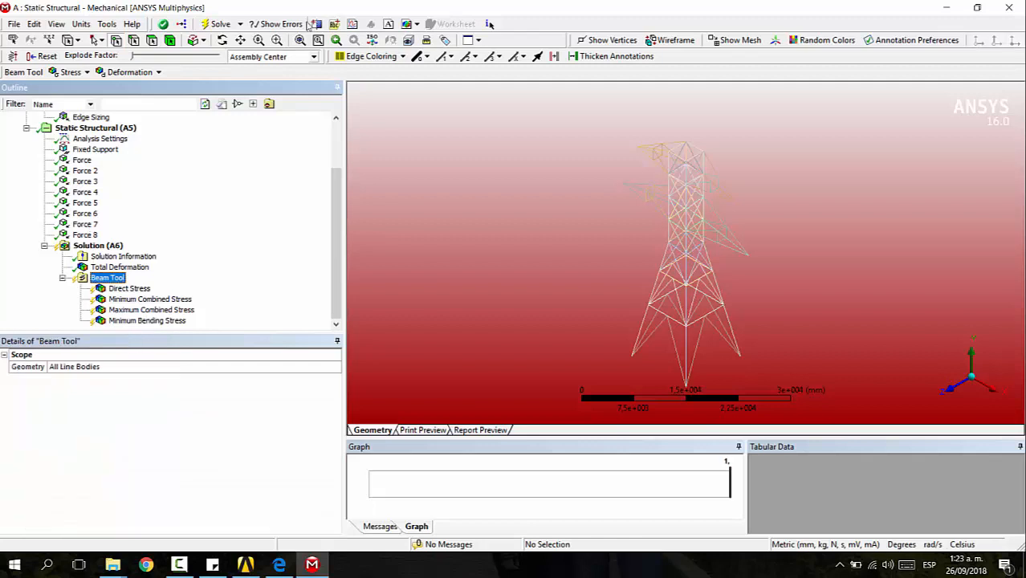
# Examine the minimum and maximum combined stress results around the cross-arms, close up and from different sides
pyautogui.click(164, 298)
pyautogui.click(151, 310)
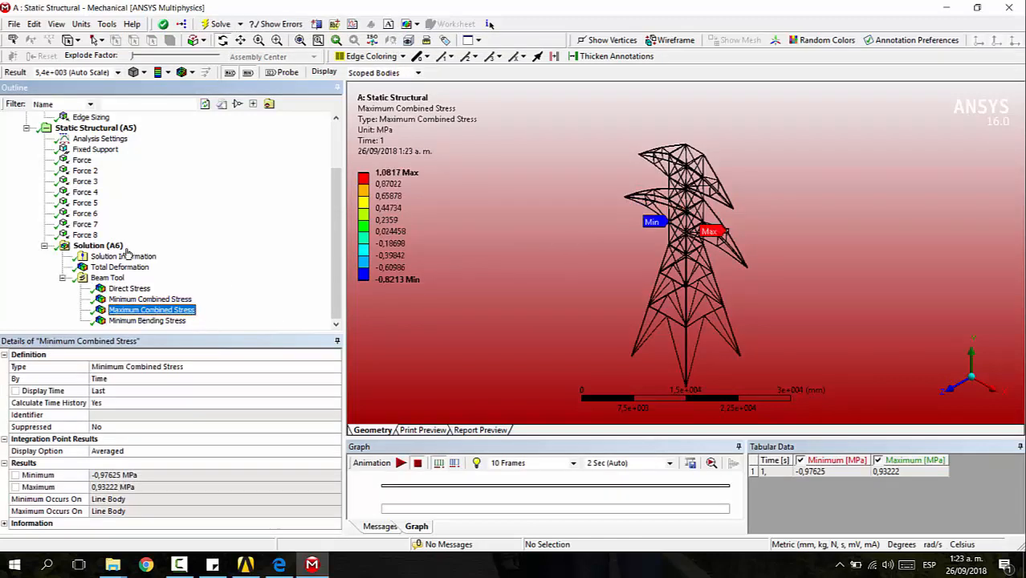
pyautogui.click(164, 302)
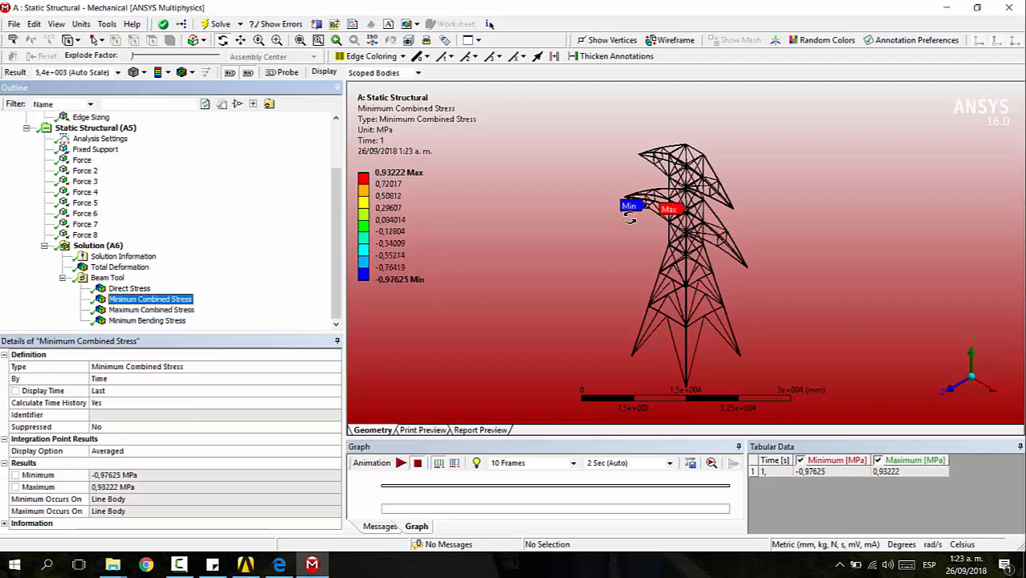
pyautogui.moveTo(630, 219); pyautogui.dragTo(675, 173)
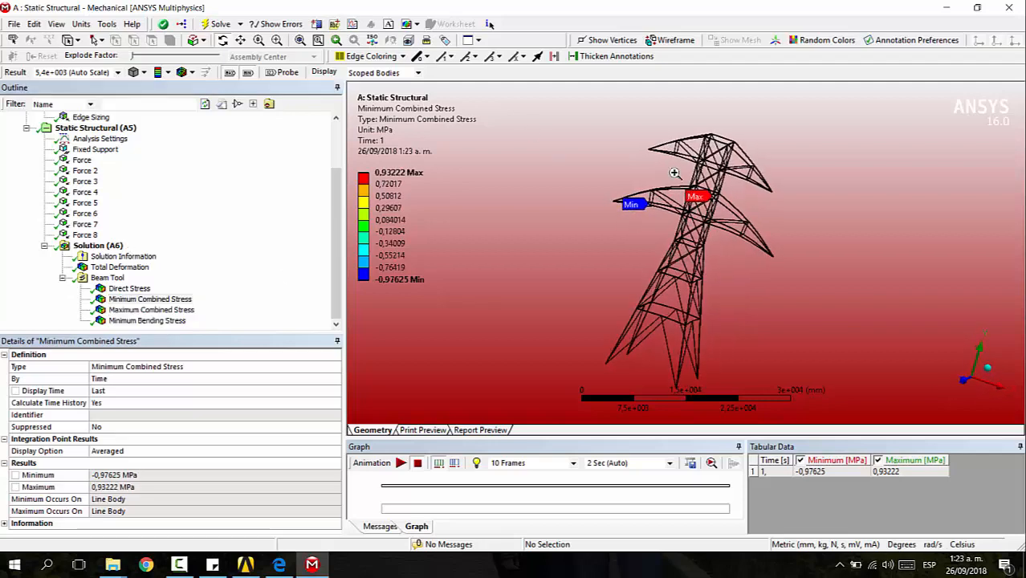
pyautogui.scroll(5, 760, 234)
pyautogui.moveTo(752, 256); pyautogui.dragTo(692, 255)
pyautogui.click(150, 310)
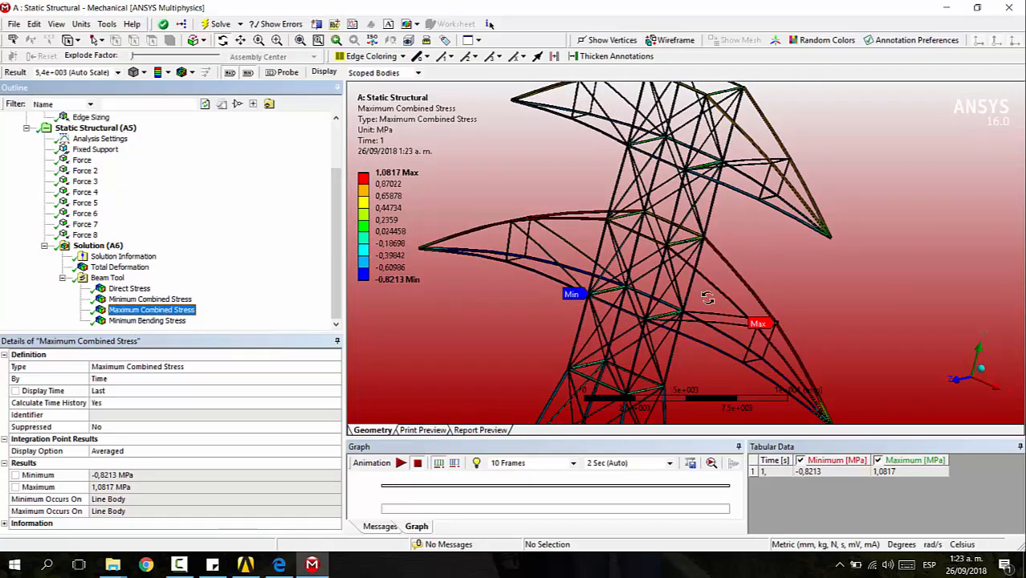
pyautogui.moveTo(708, 298); pyautogui.dragTo(785, 311)
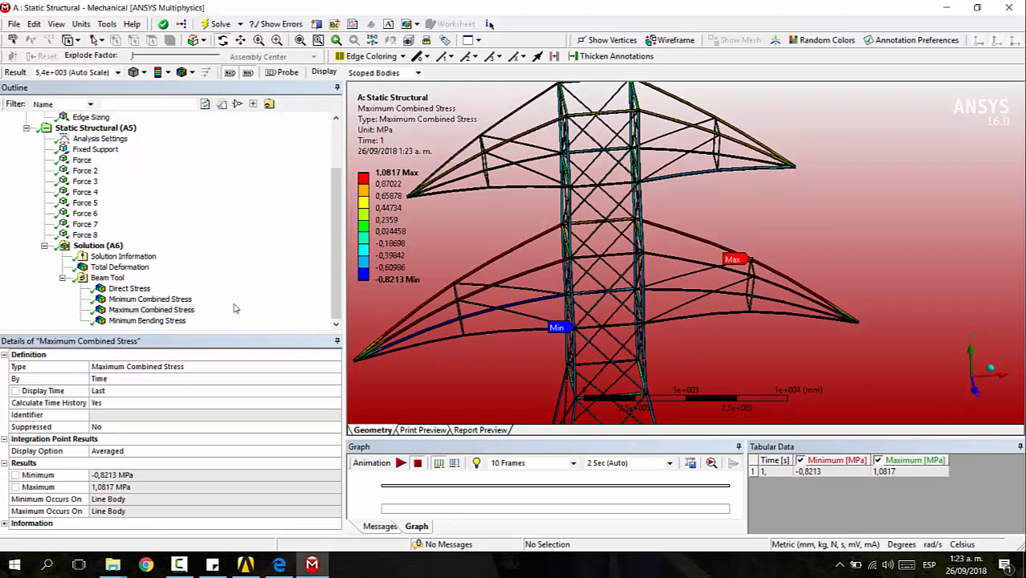
# Examine the minimum bending stress result from different sides and play its animation on the whole tower
pyautogui.click(147, 320)
pyautogui.moveTo(683, 266); pyautogui.dragTo(562, 282)
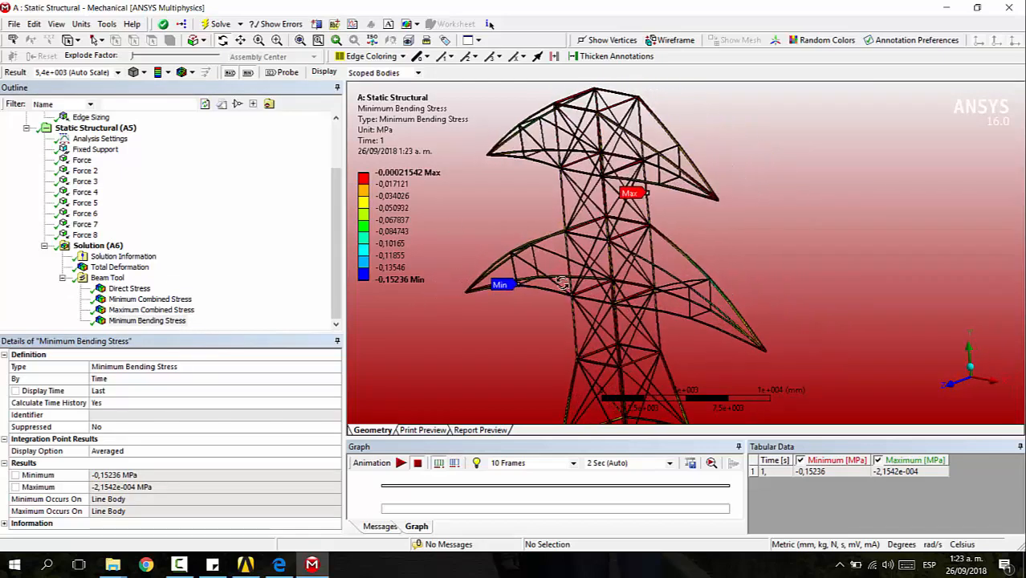
pyautogui.moveTo(511, 216); pyautogui.dragTo(599, 343)
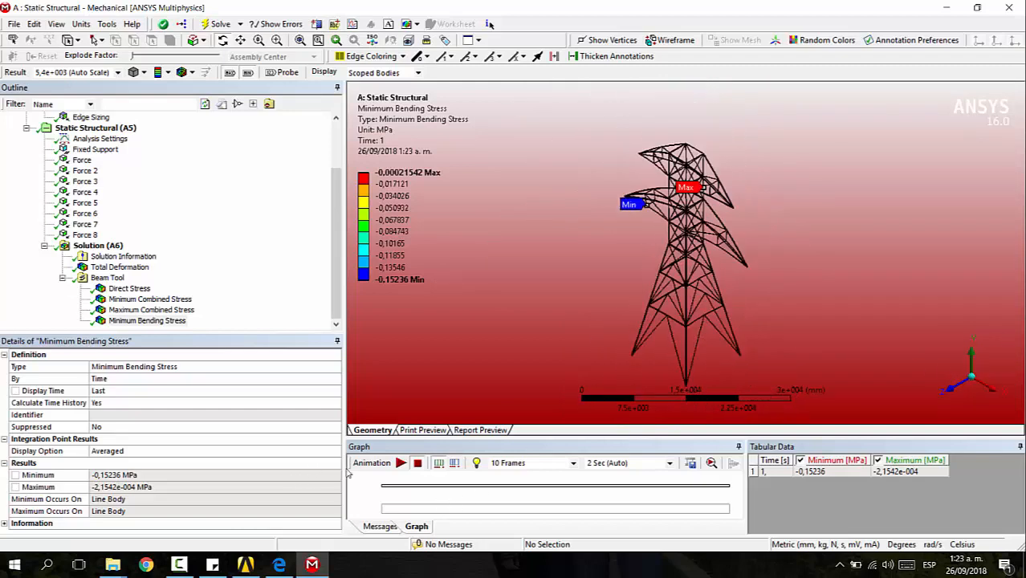
pyautogui.click(402, 464)
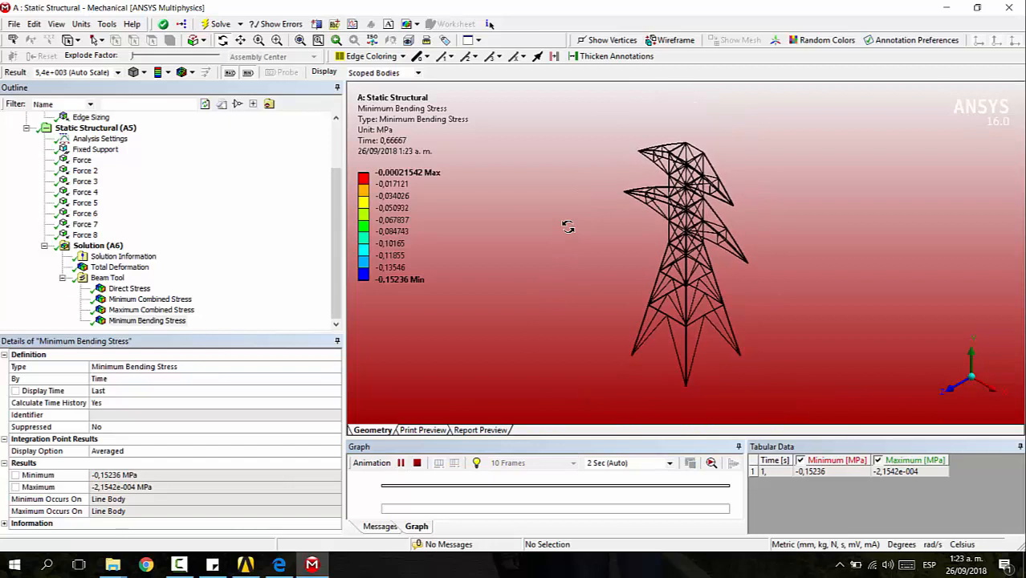